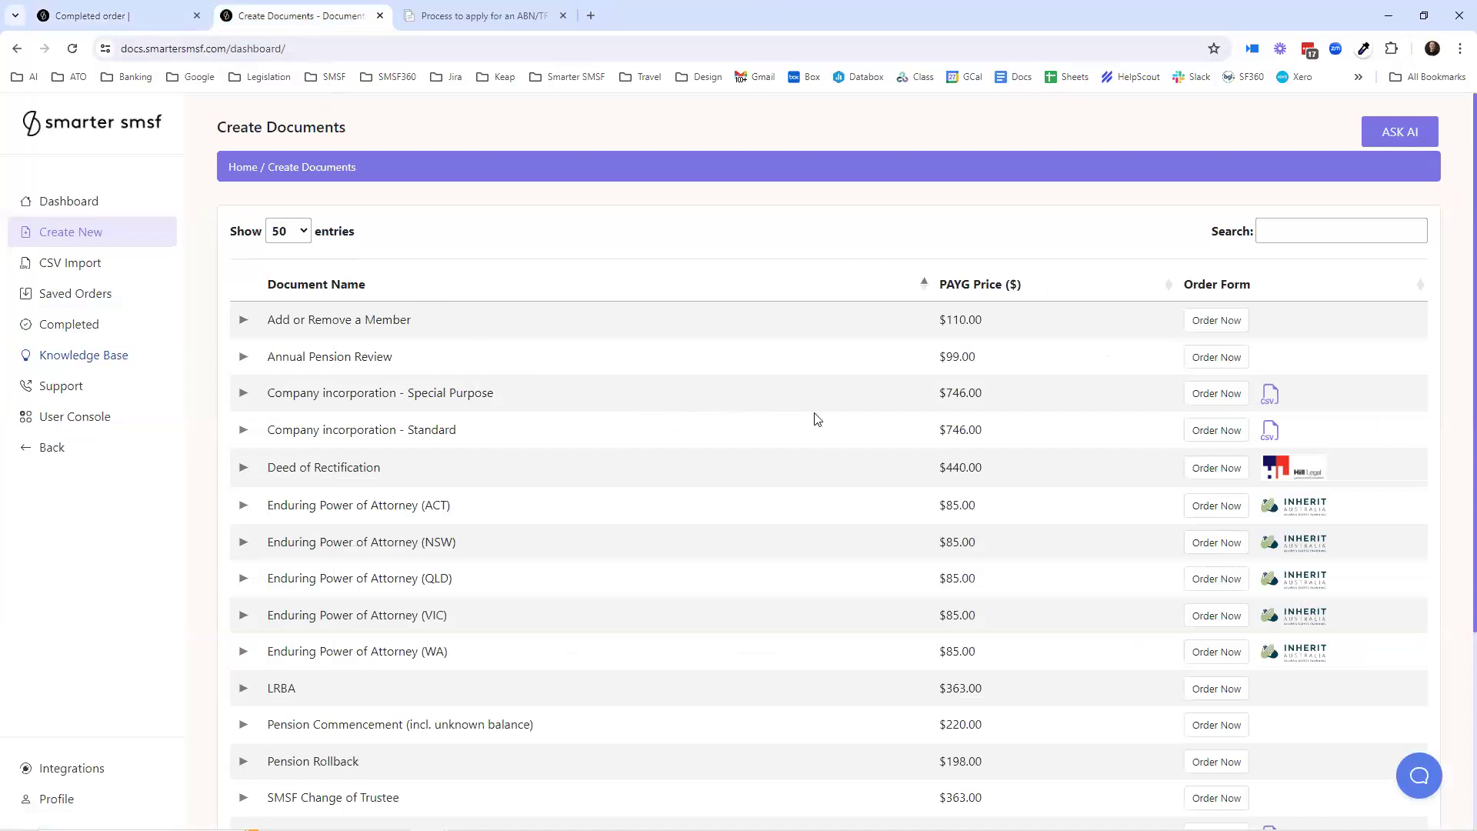
Start an Add or Remove a Member order, then close that order tab
left_click(1211, 327)
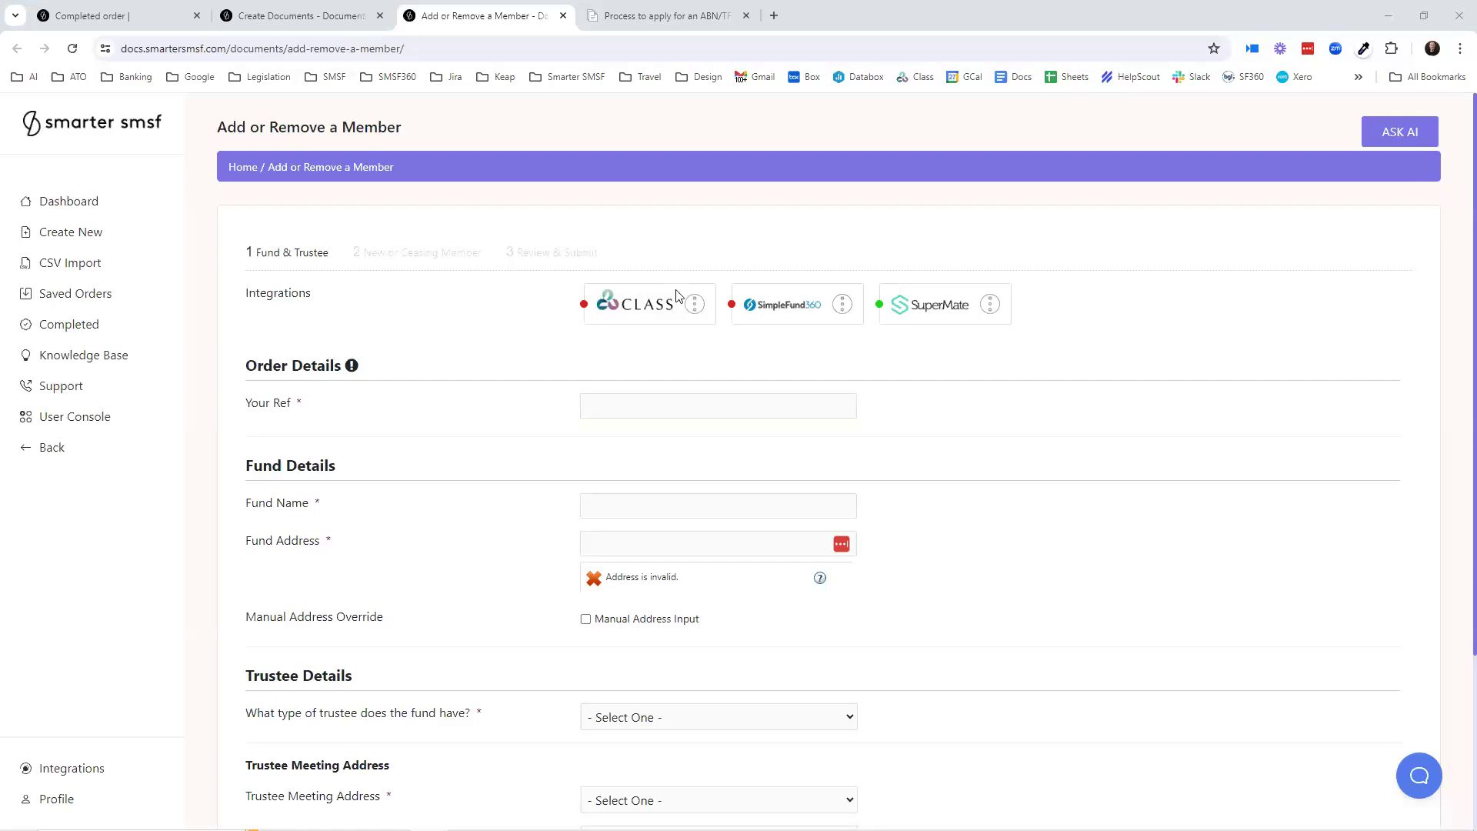
left_click(106, 783)
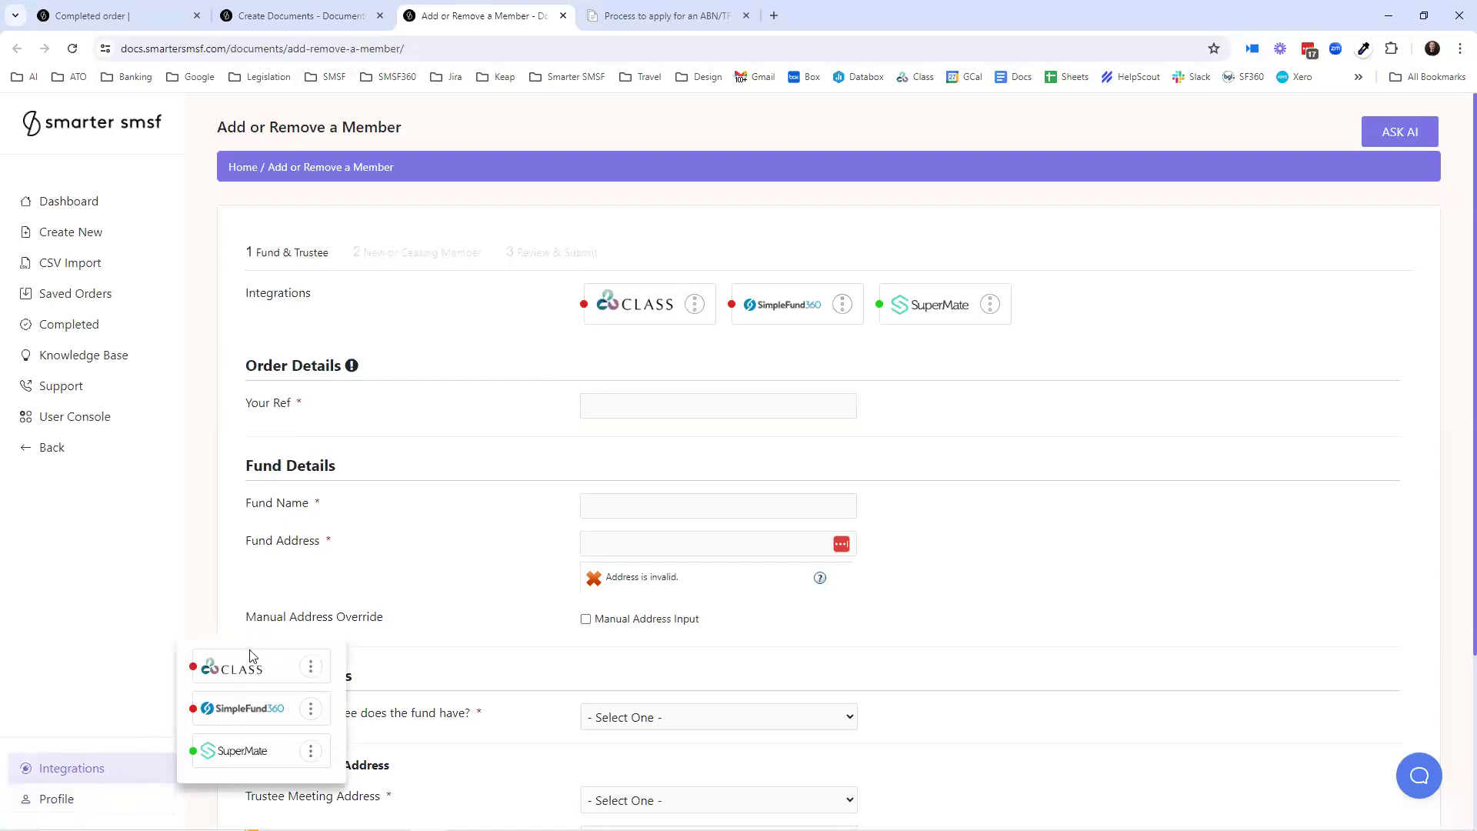
left_click(563, 15)
Reset the SuperMate integration from the Integrations page
left_click(117, 772)
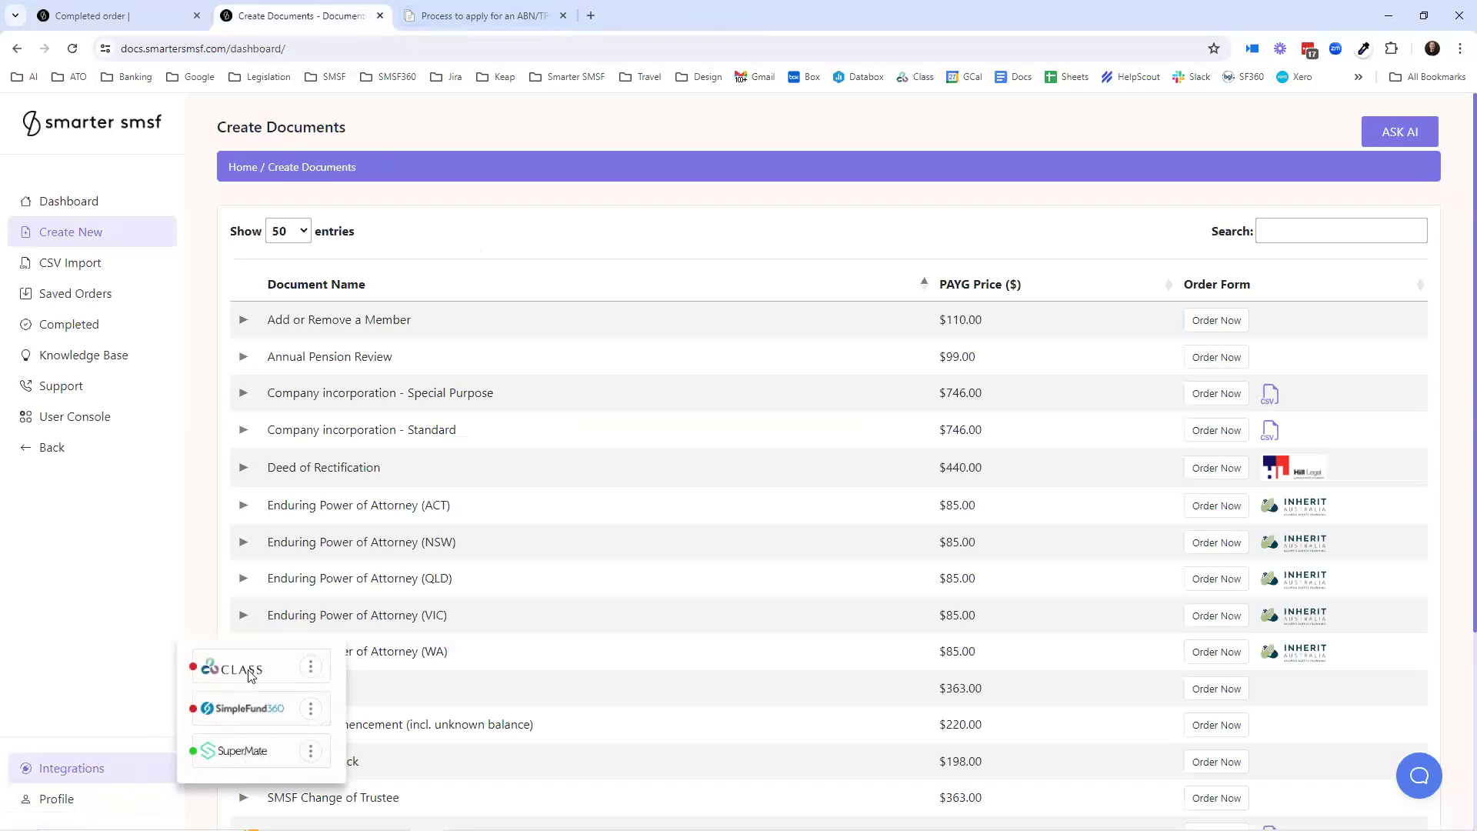
mouse_move(308, 753)
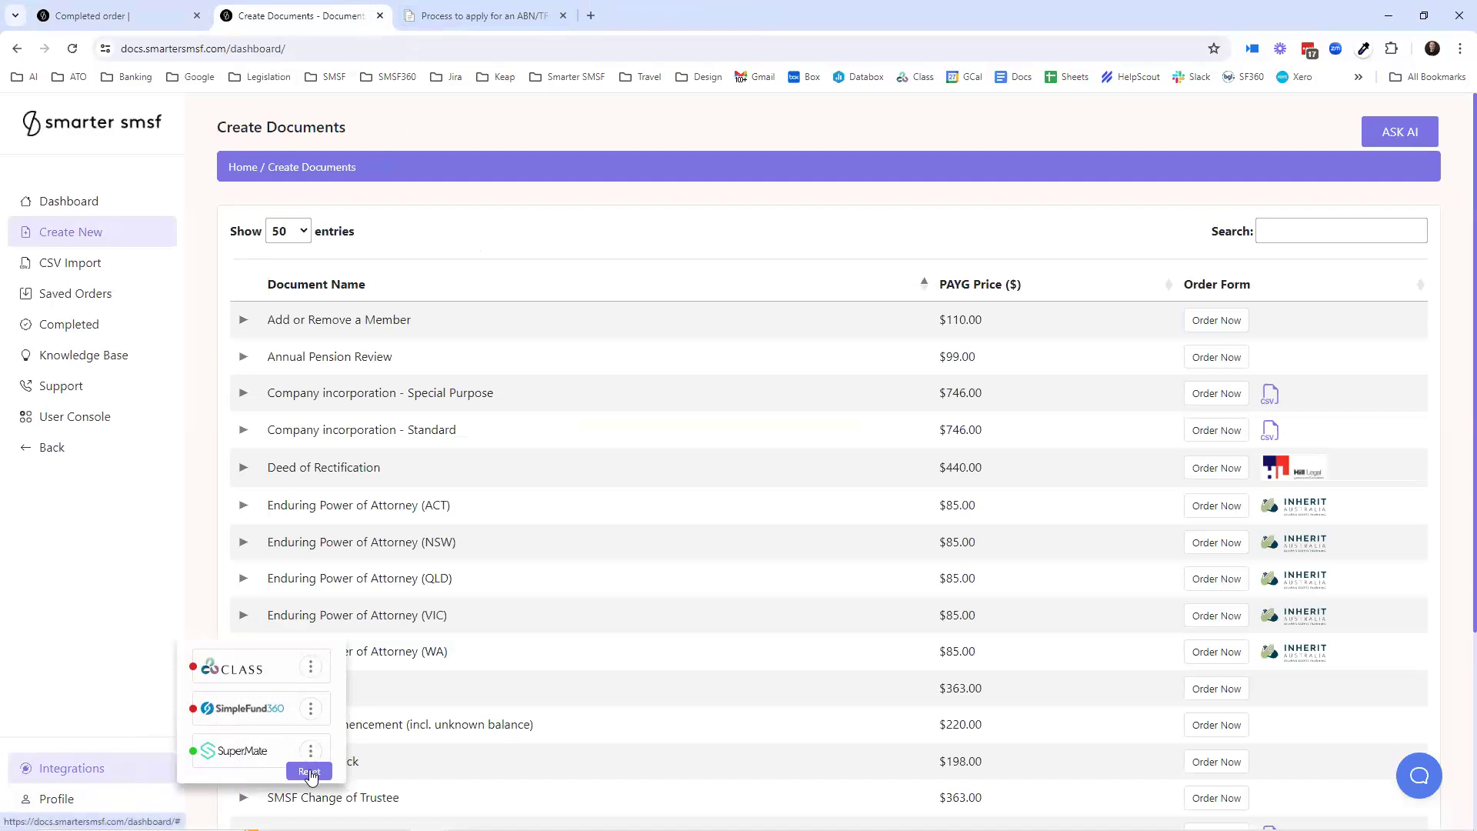
left_click(311, 773)
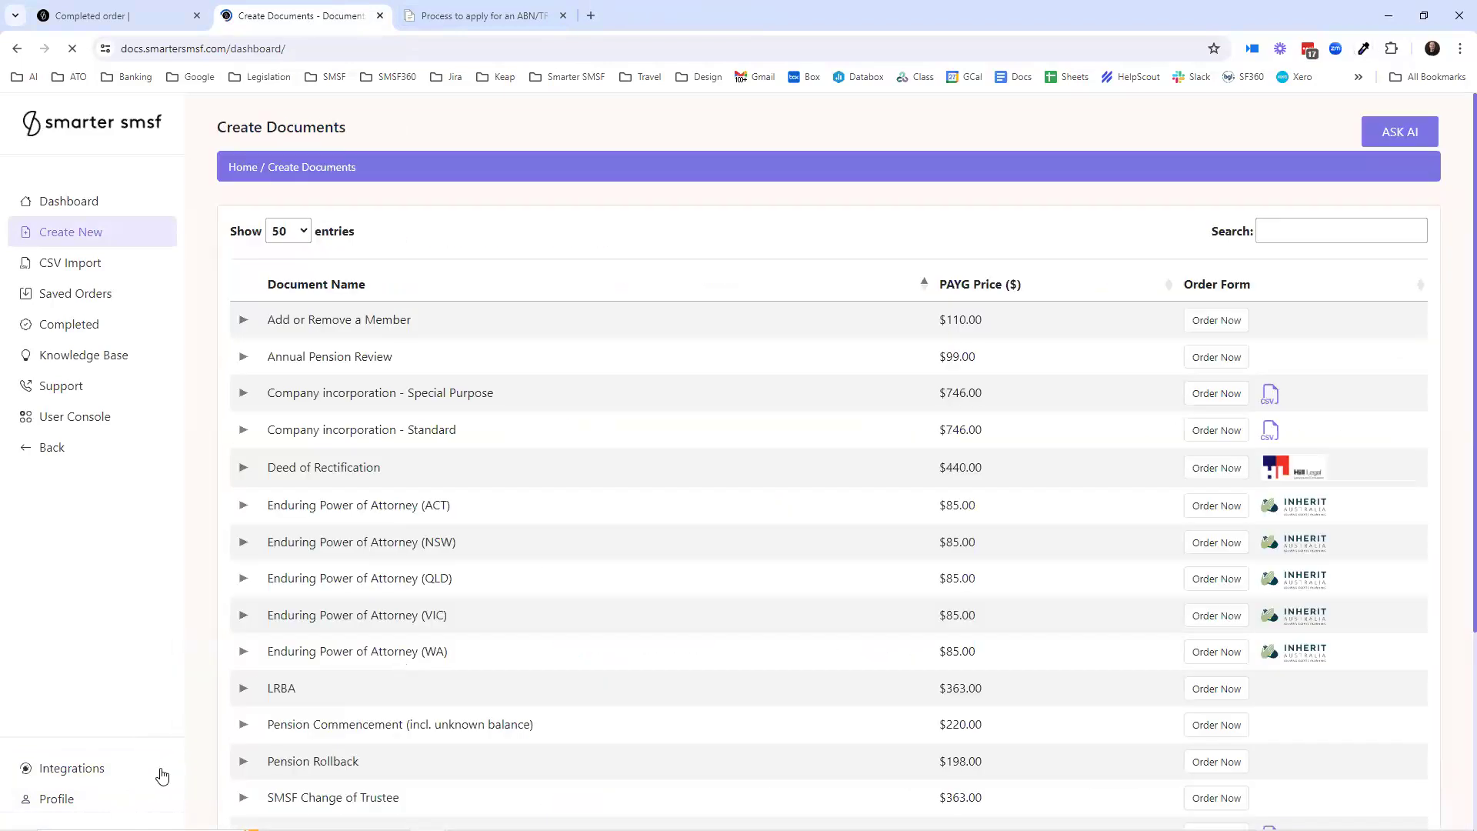
left_click(100, 769)
mouse_move(317, 749)
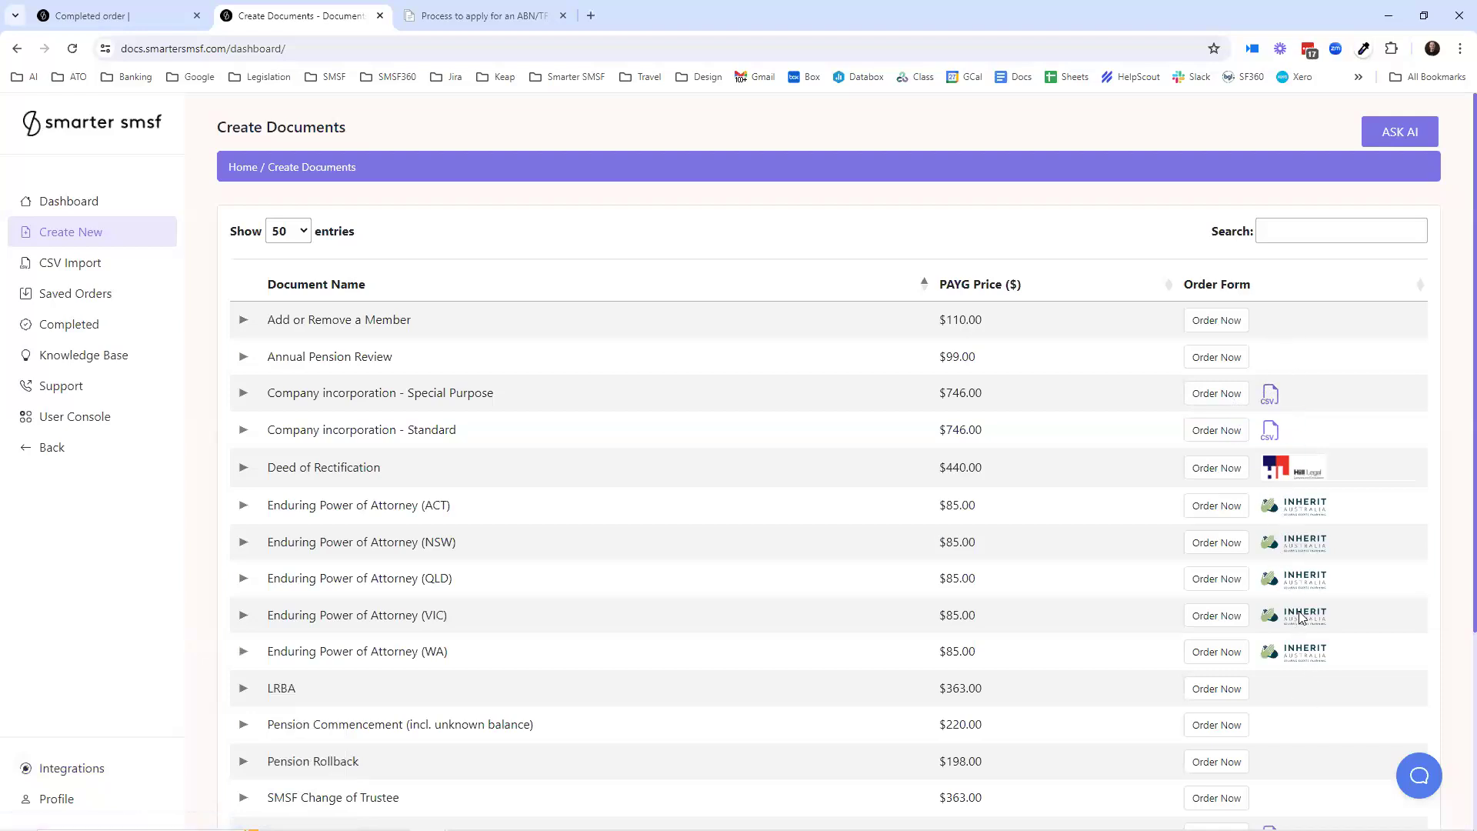
scroll(1300, 616, "down", 4)
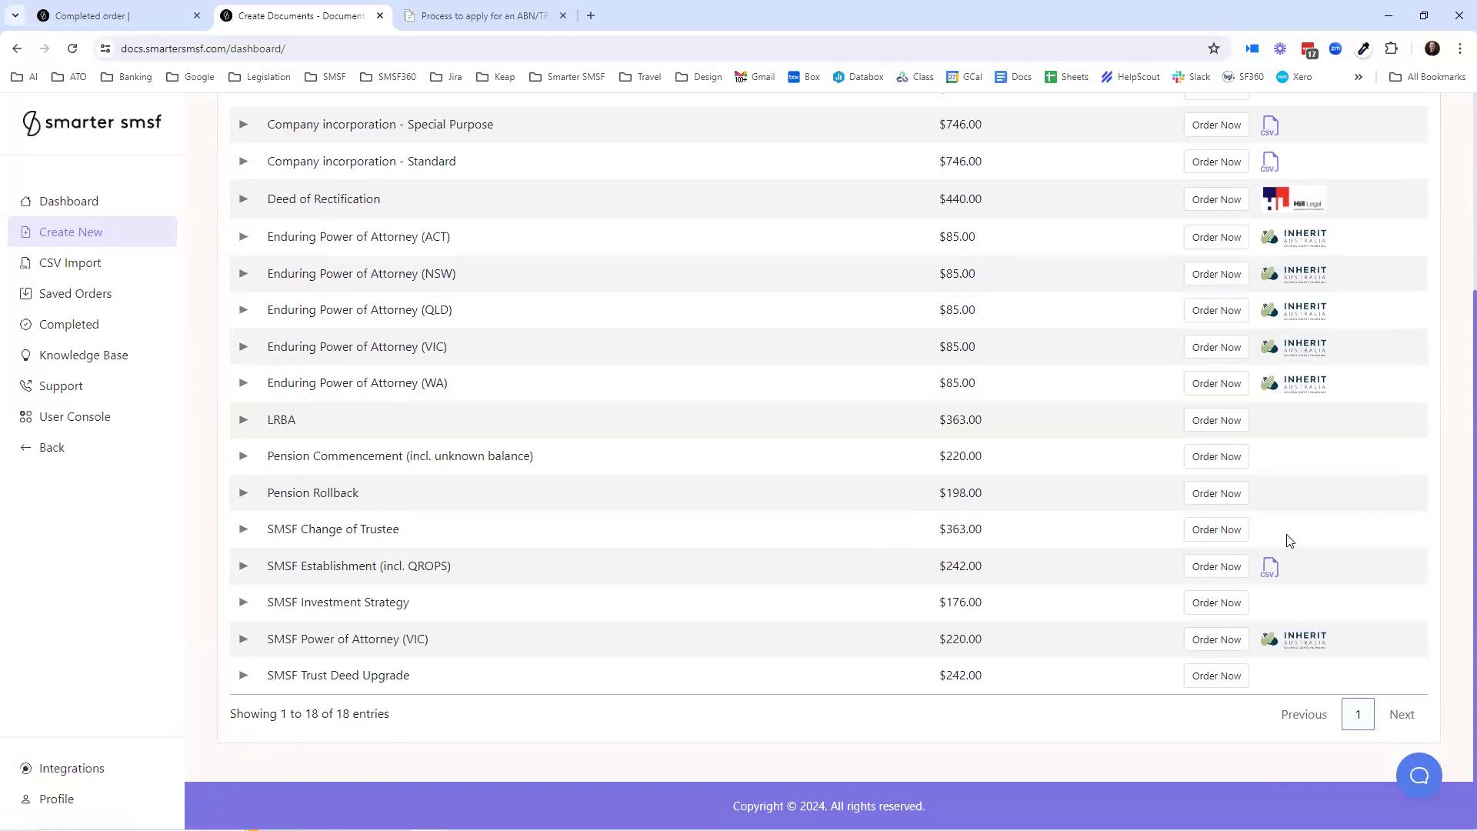
scroll(1290, 541, "up", 3)
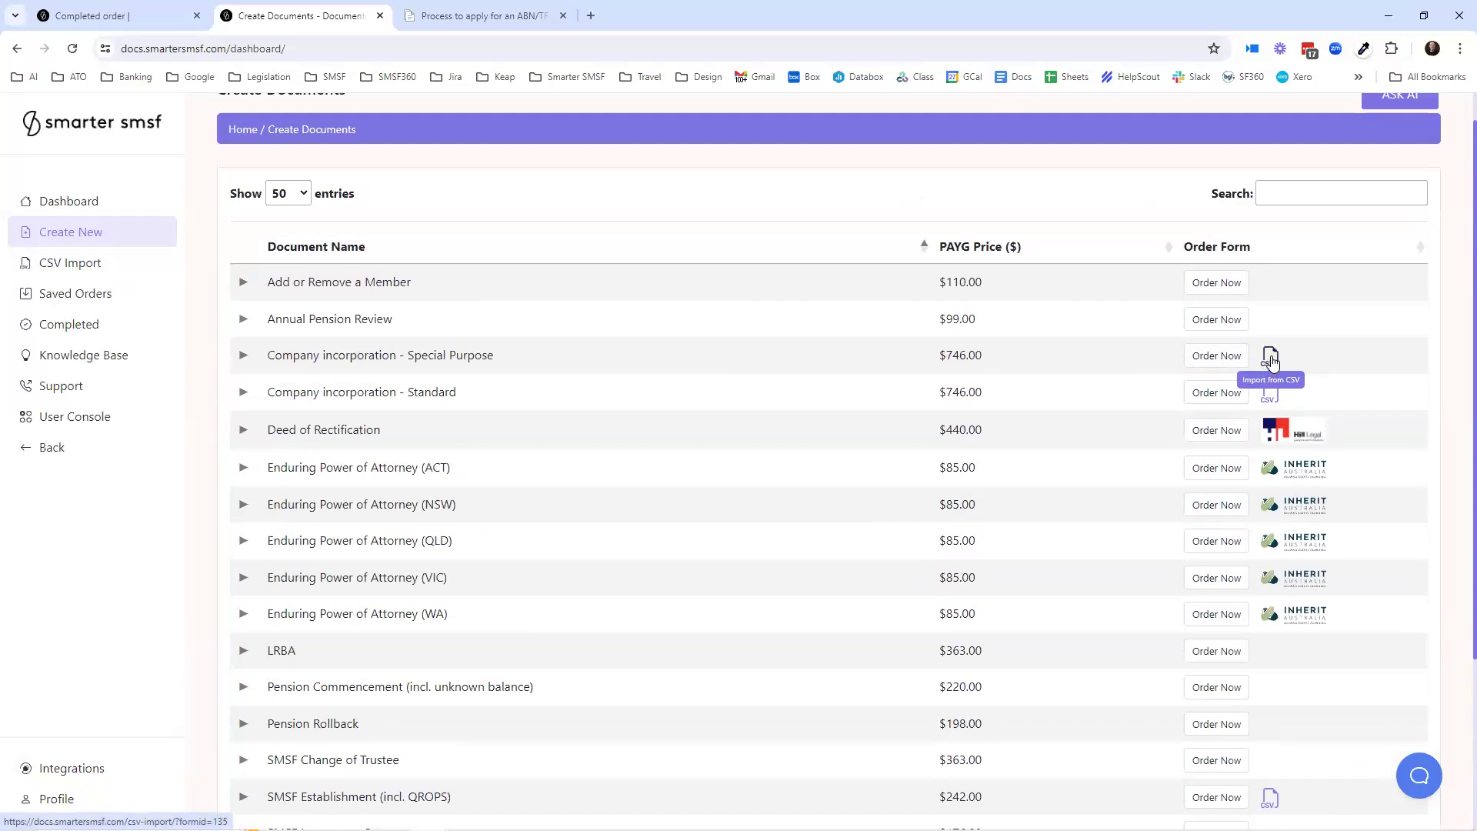
Start a Company Incorporation - Special Purpose order and open CSV Import in a new tab
left_click(1211, 363)
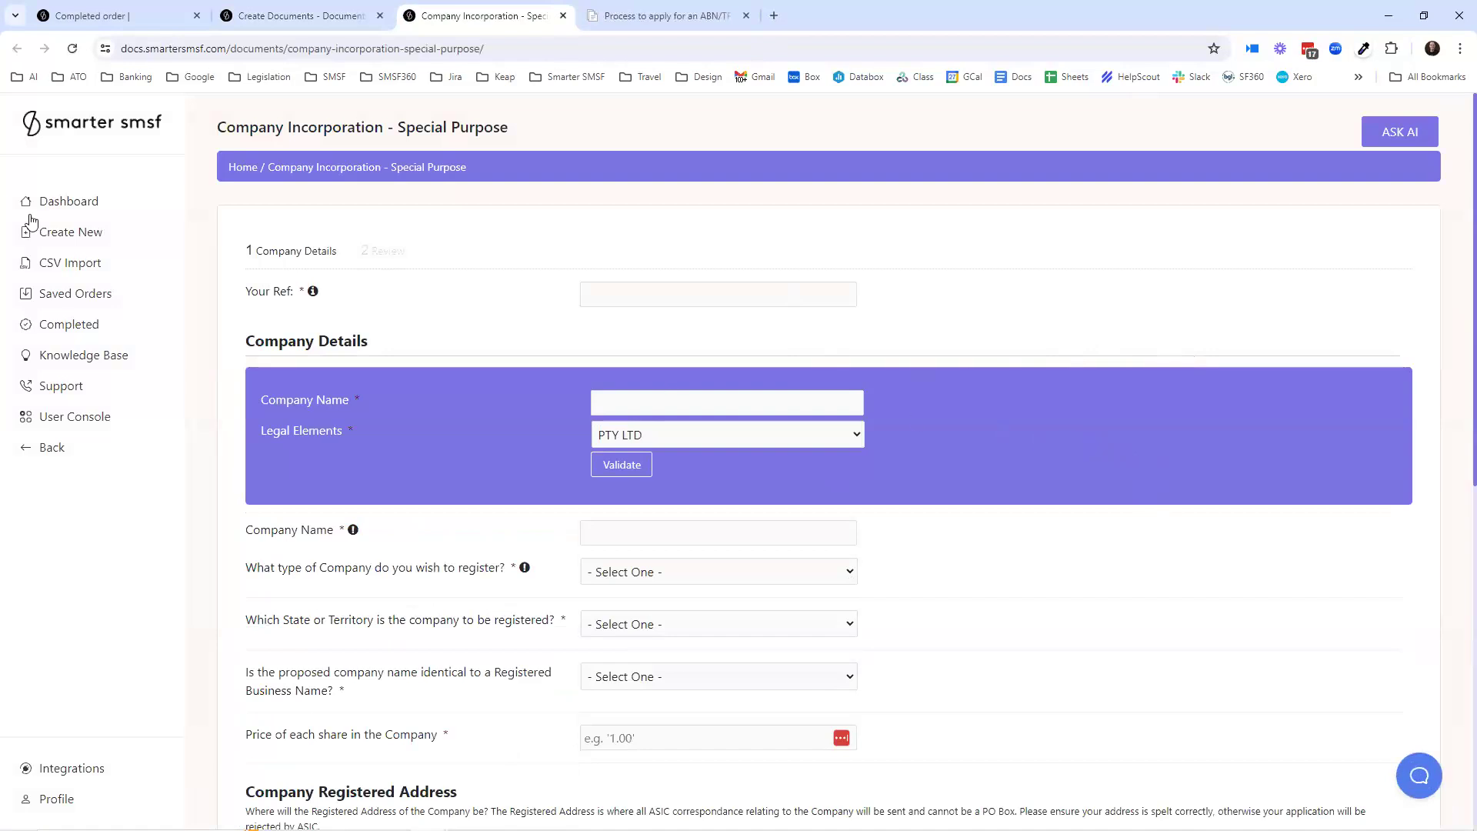
right_click(74, 264)
left_click(146, 278)
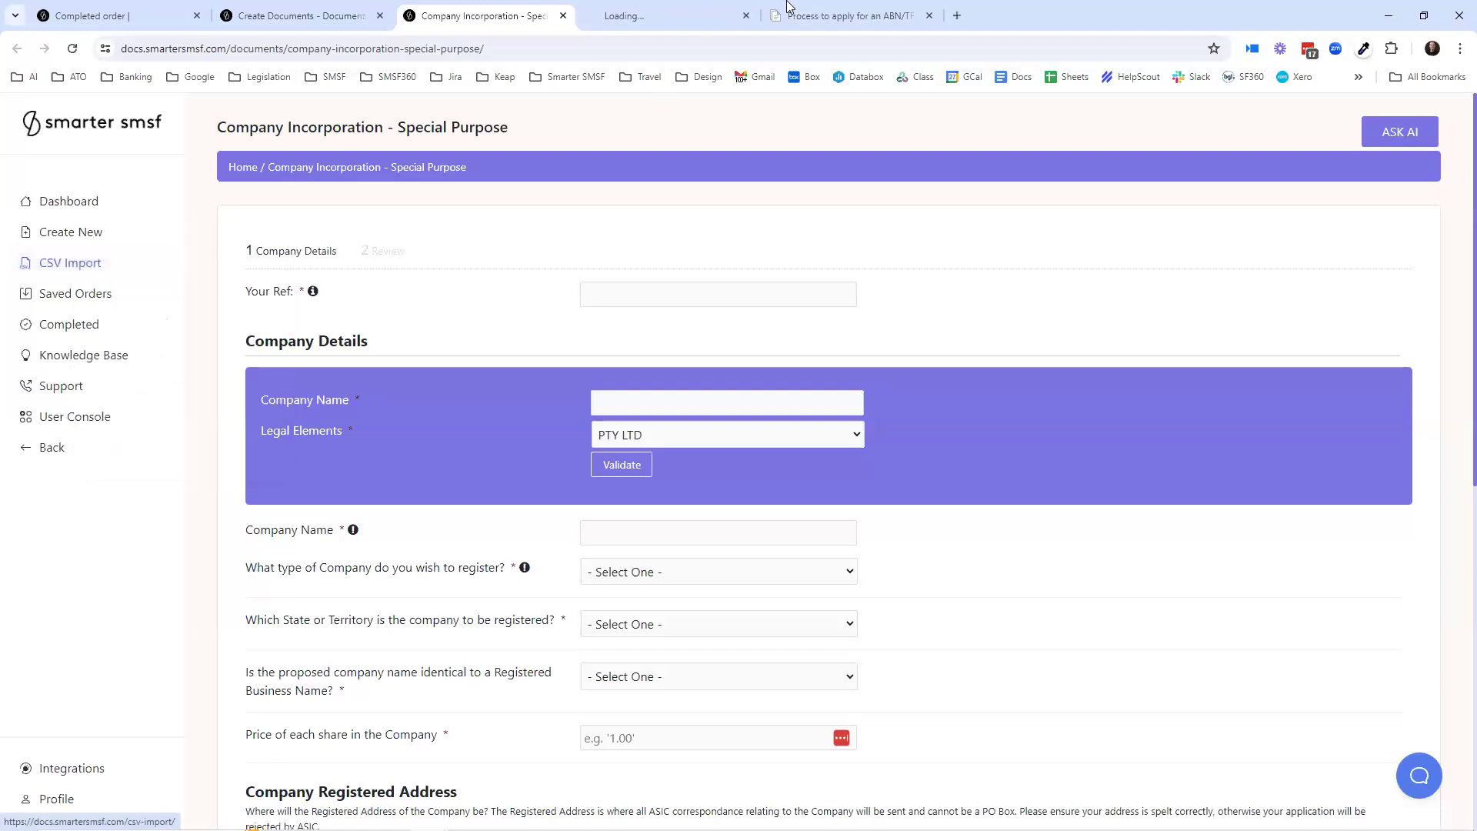
left_click(644, 14)
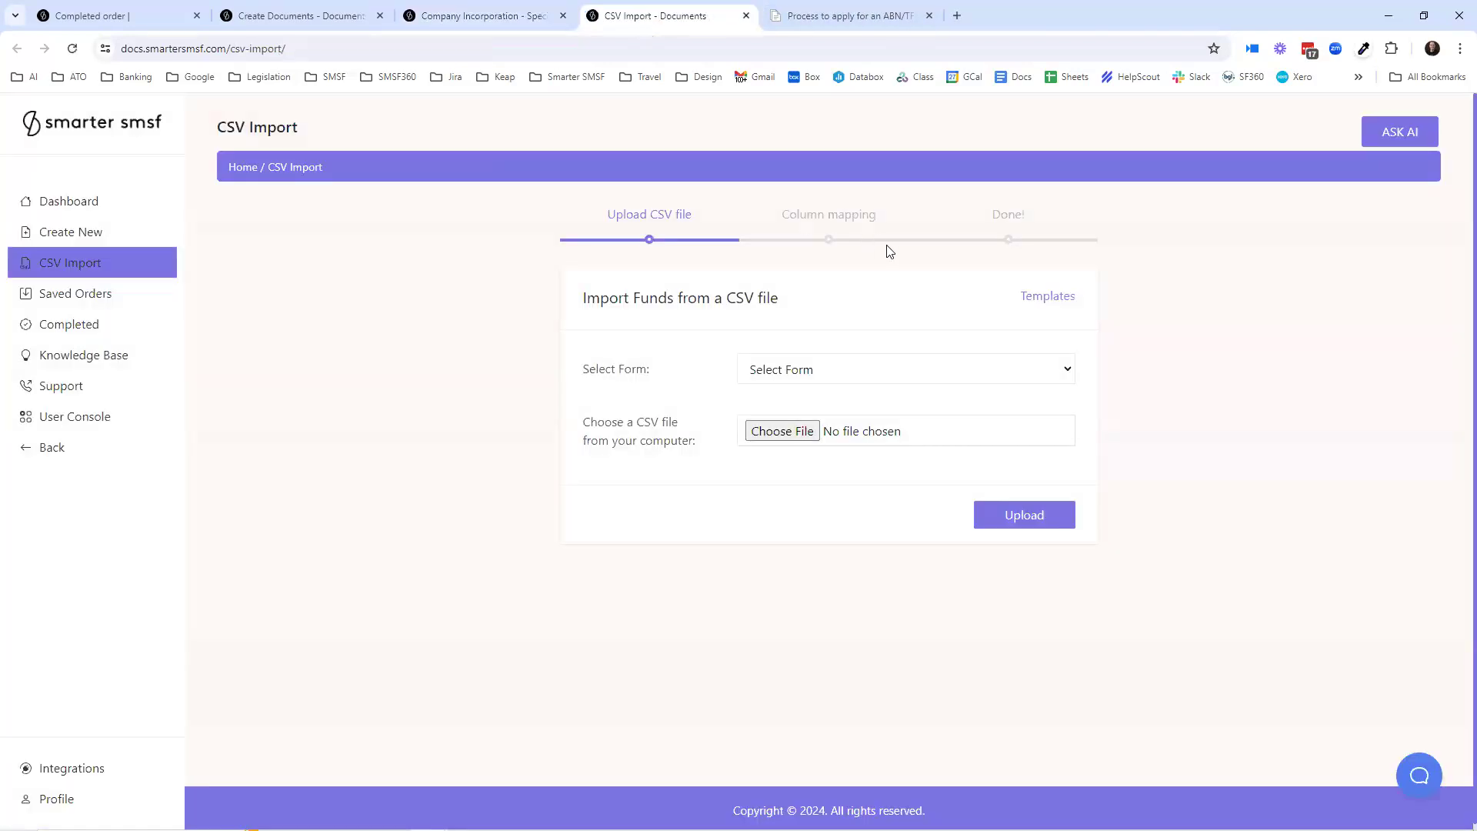
Browse the forms importable from CSV and the saved CSV import templates
left_click(844, 380)
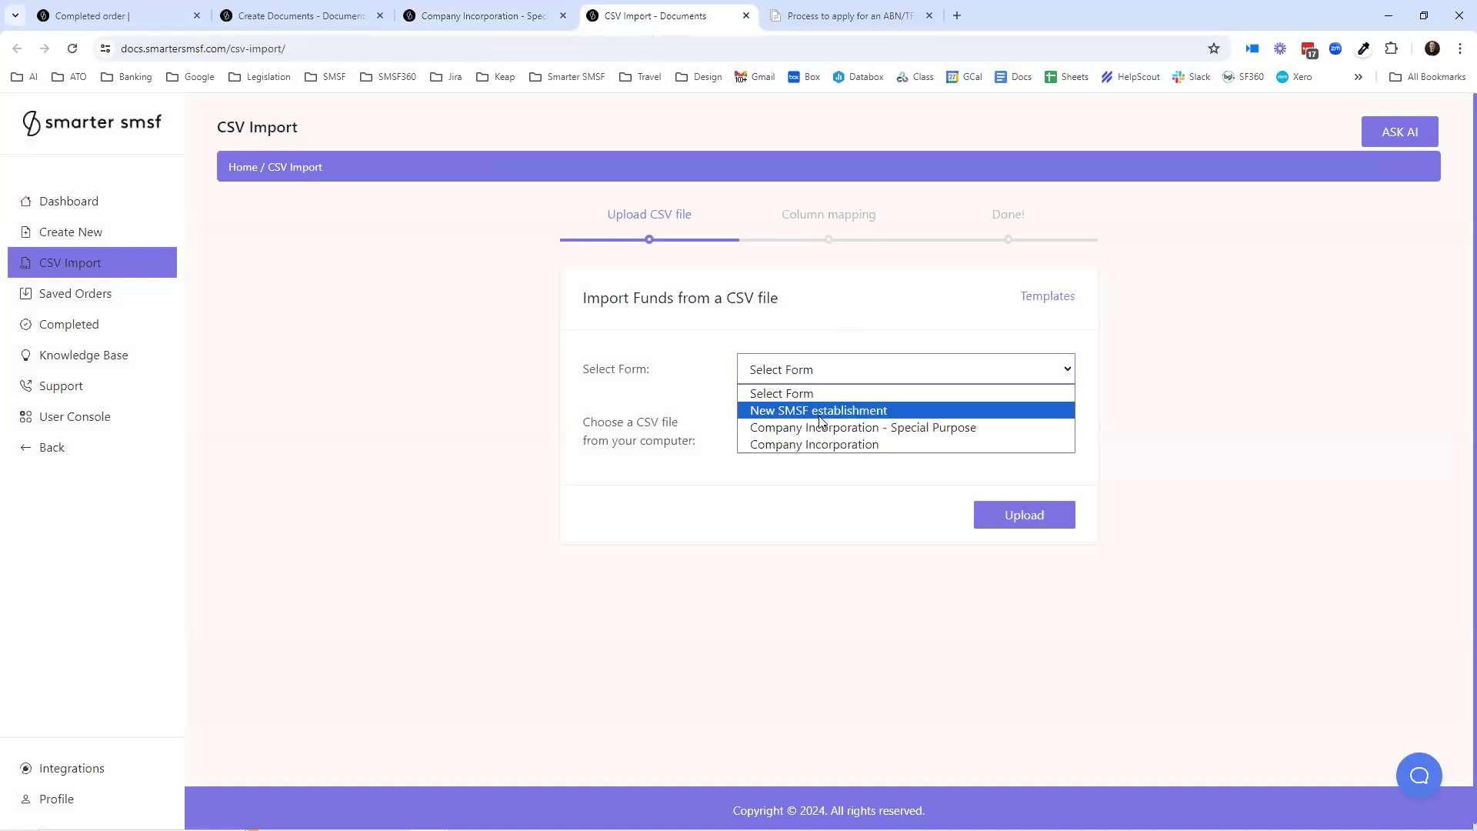
left_click(1059, 296)
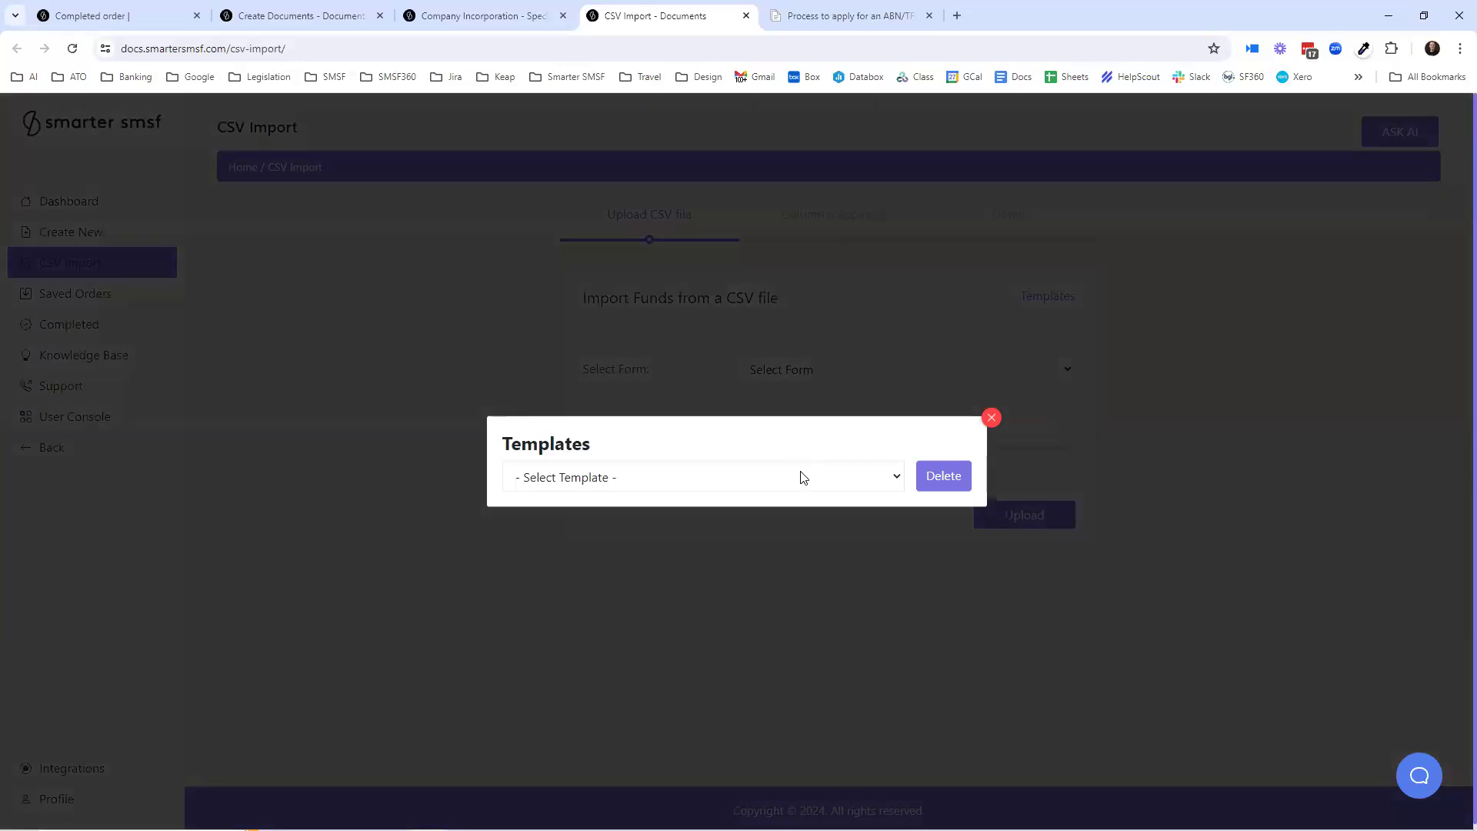
left_click(803, 478)
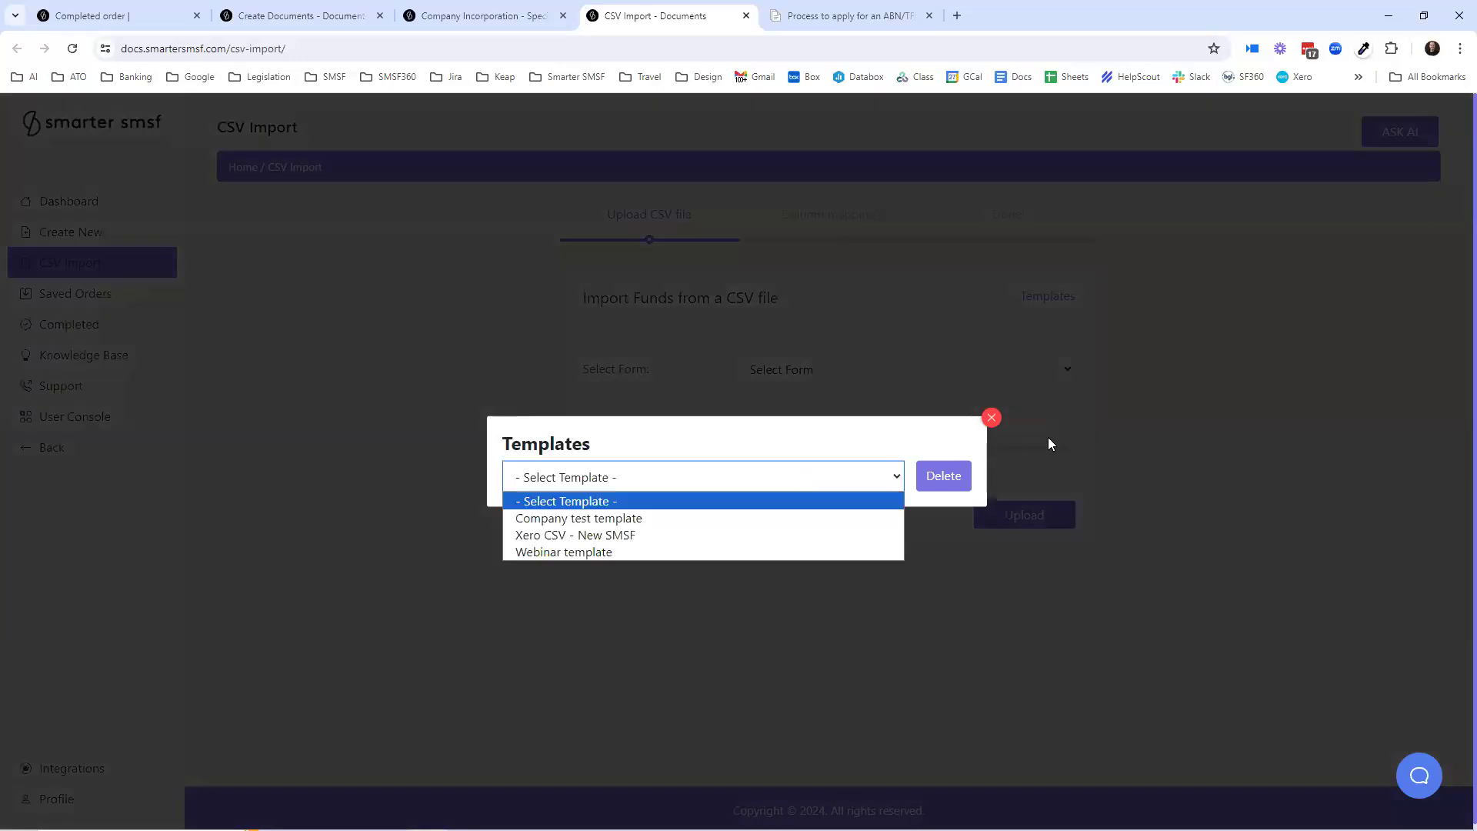
left_click(991, 419)
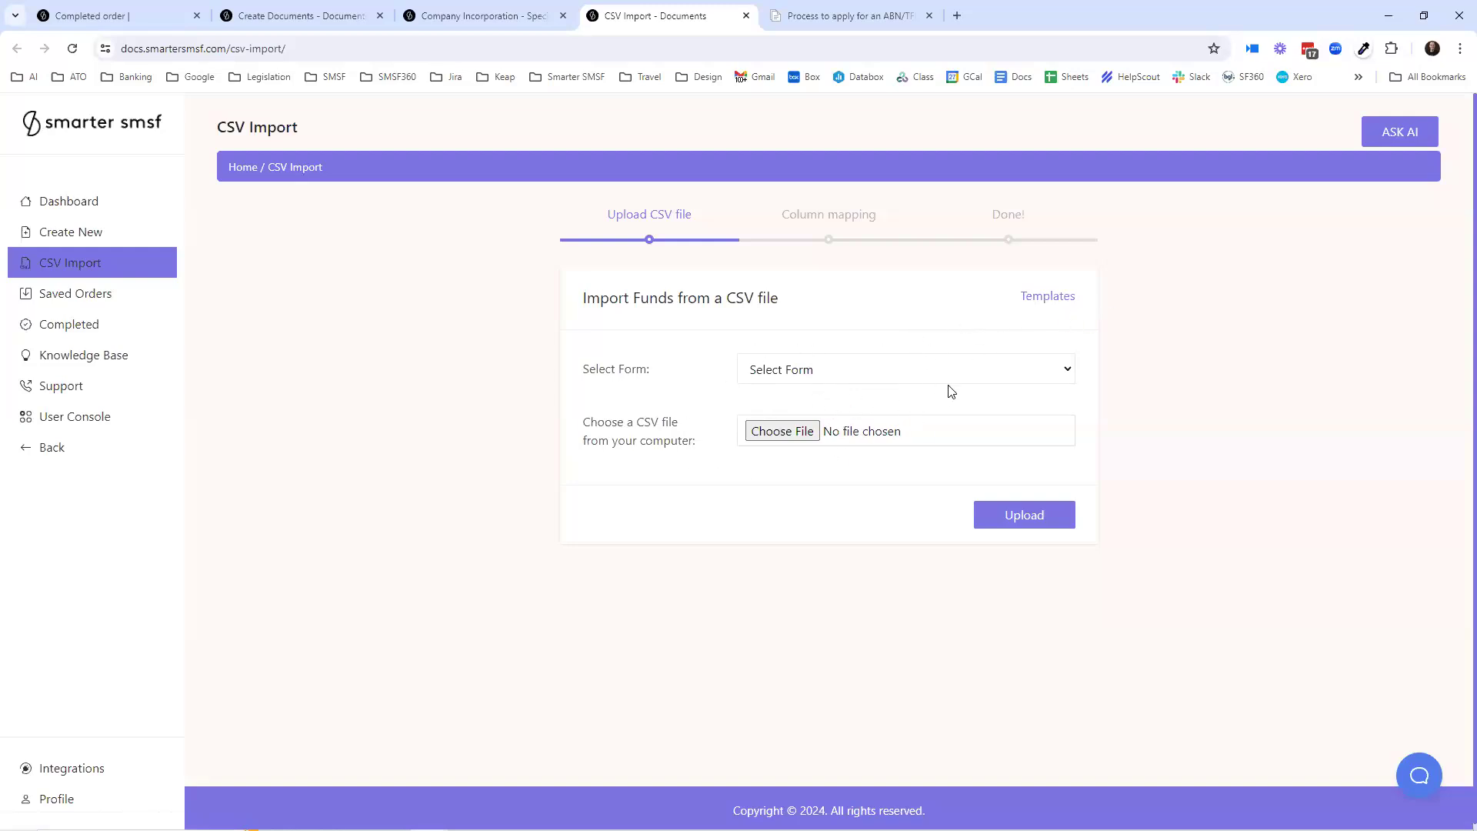
Delete the 'Xero CSV - New SMSF' import template and close the templates window
left_click(1046, 298)
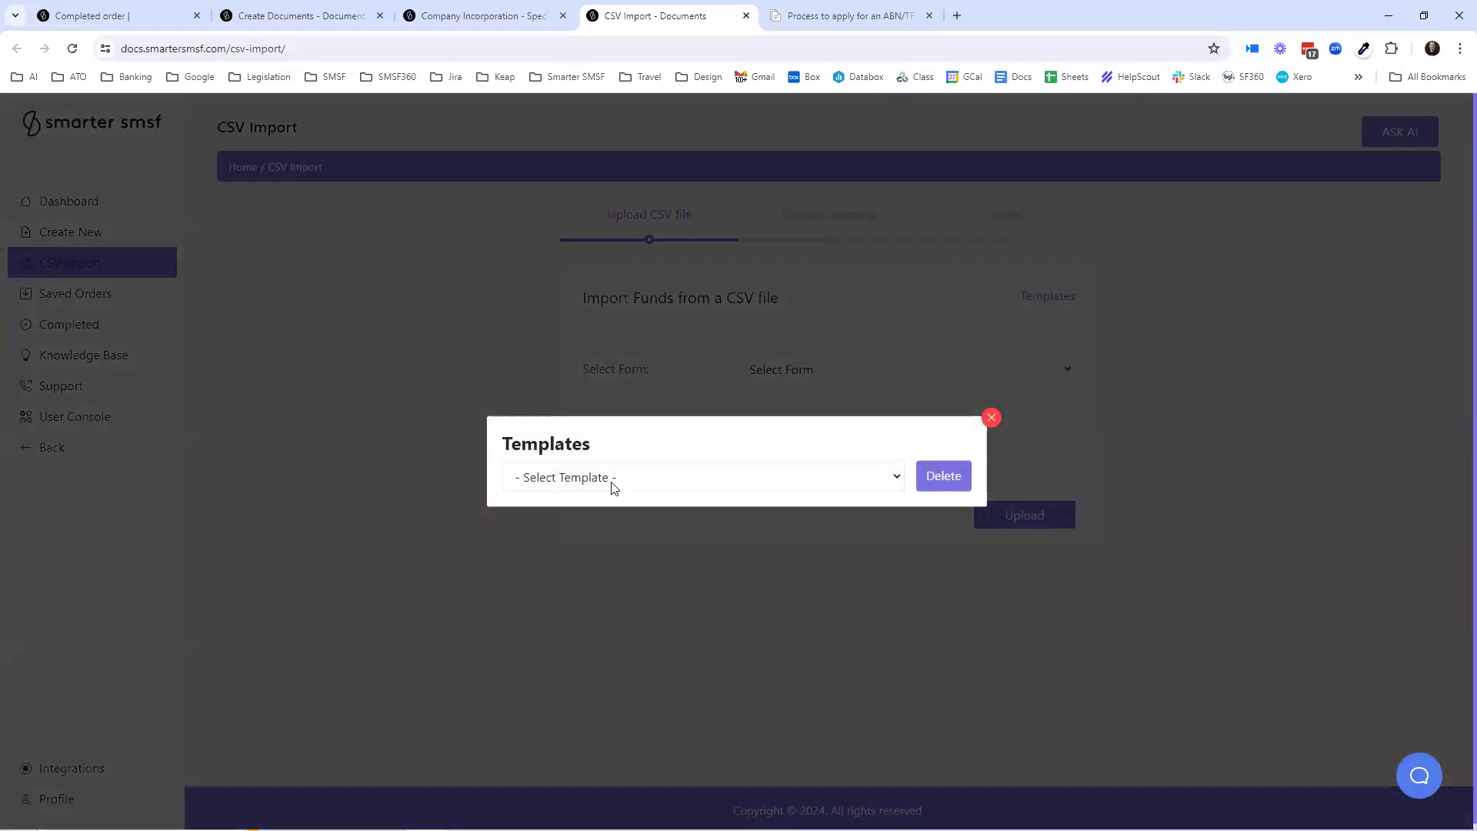
left_click(612, 478)
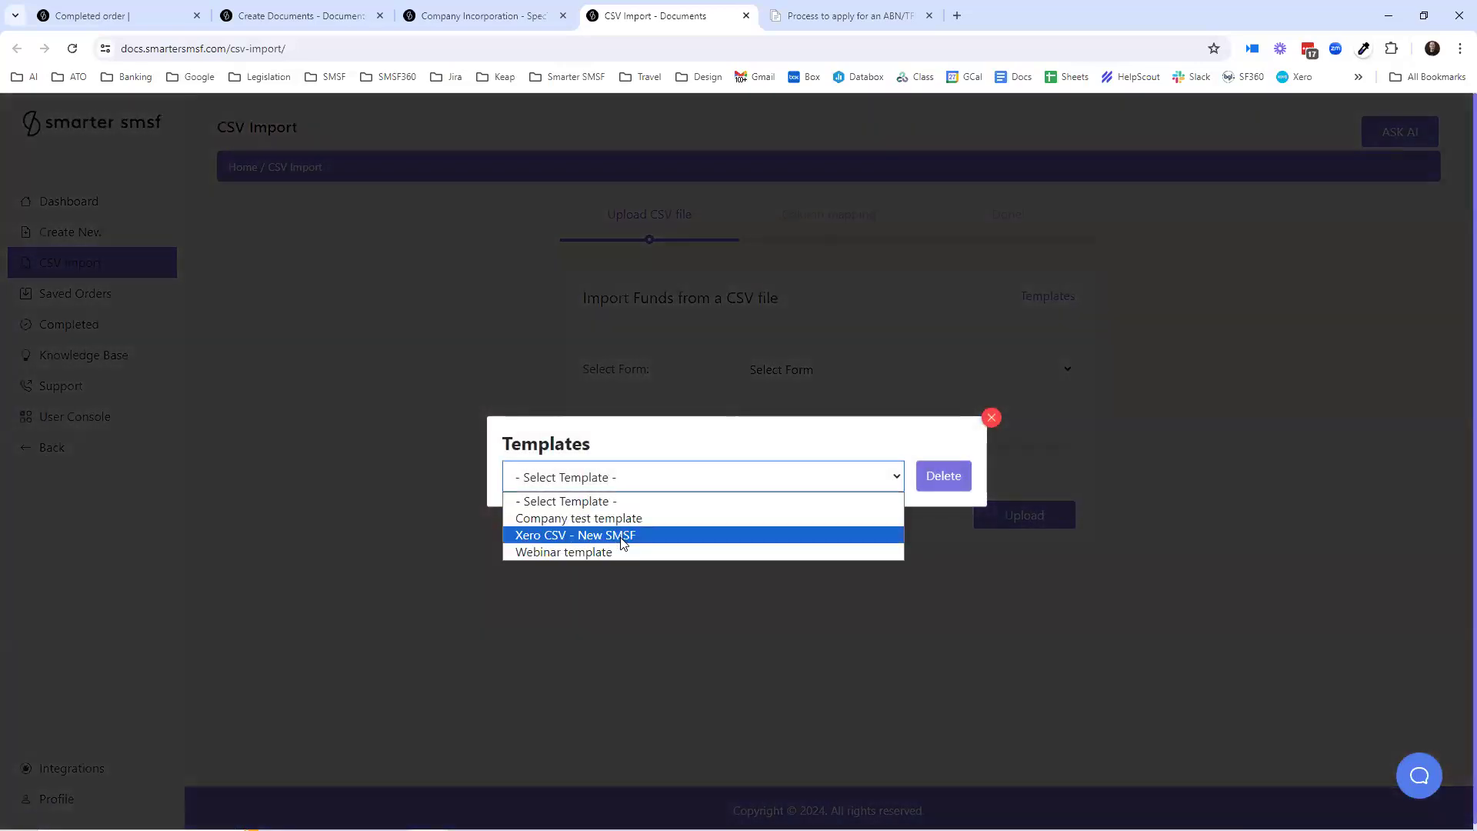
left_click(624, 538)
left_click(935, 475)
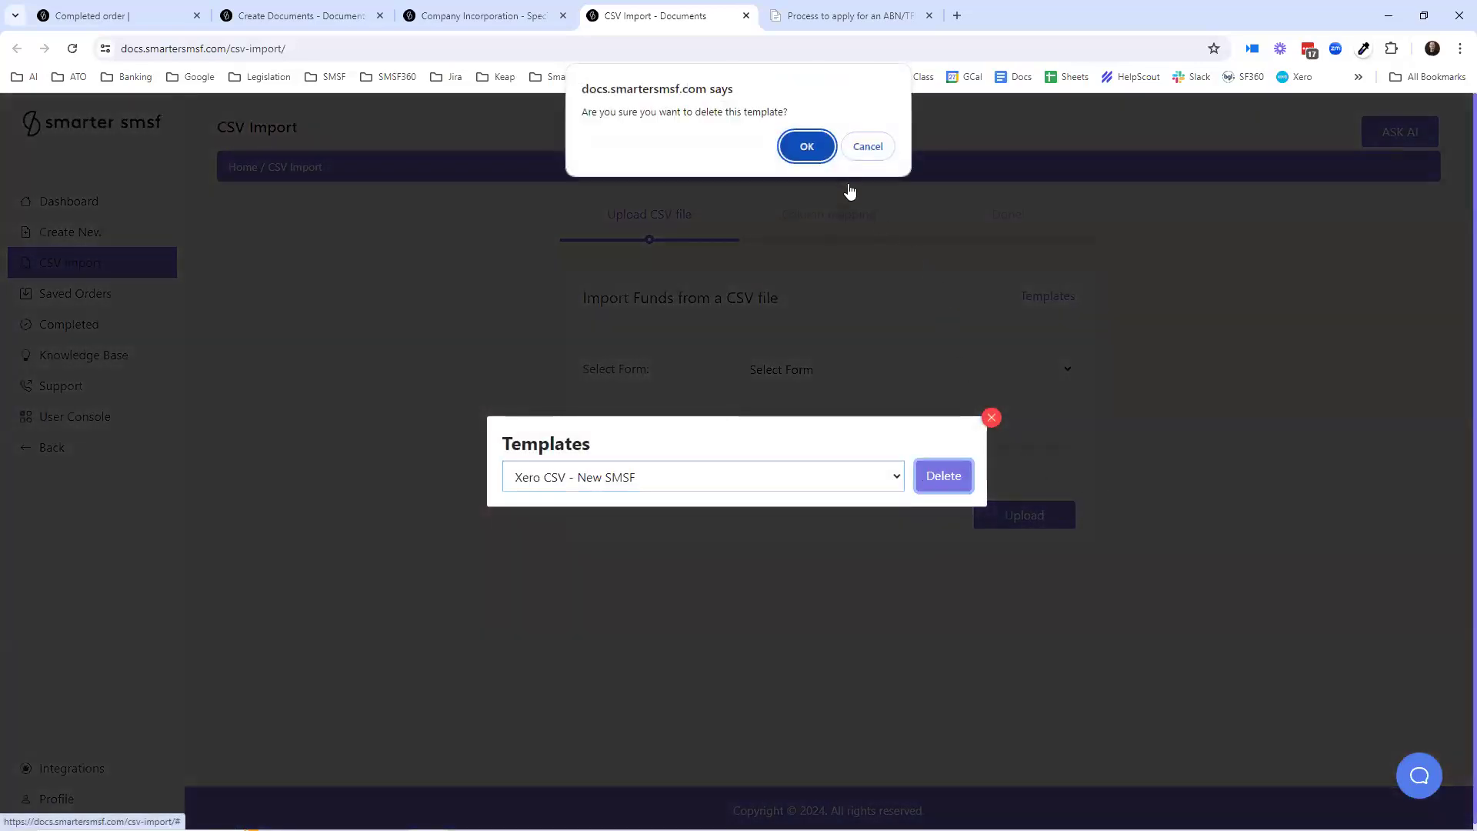
left_click(807, 146)
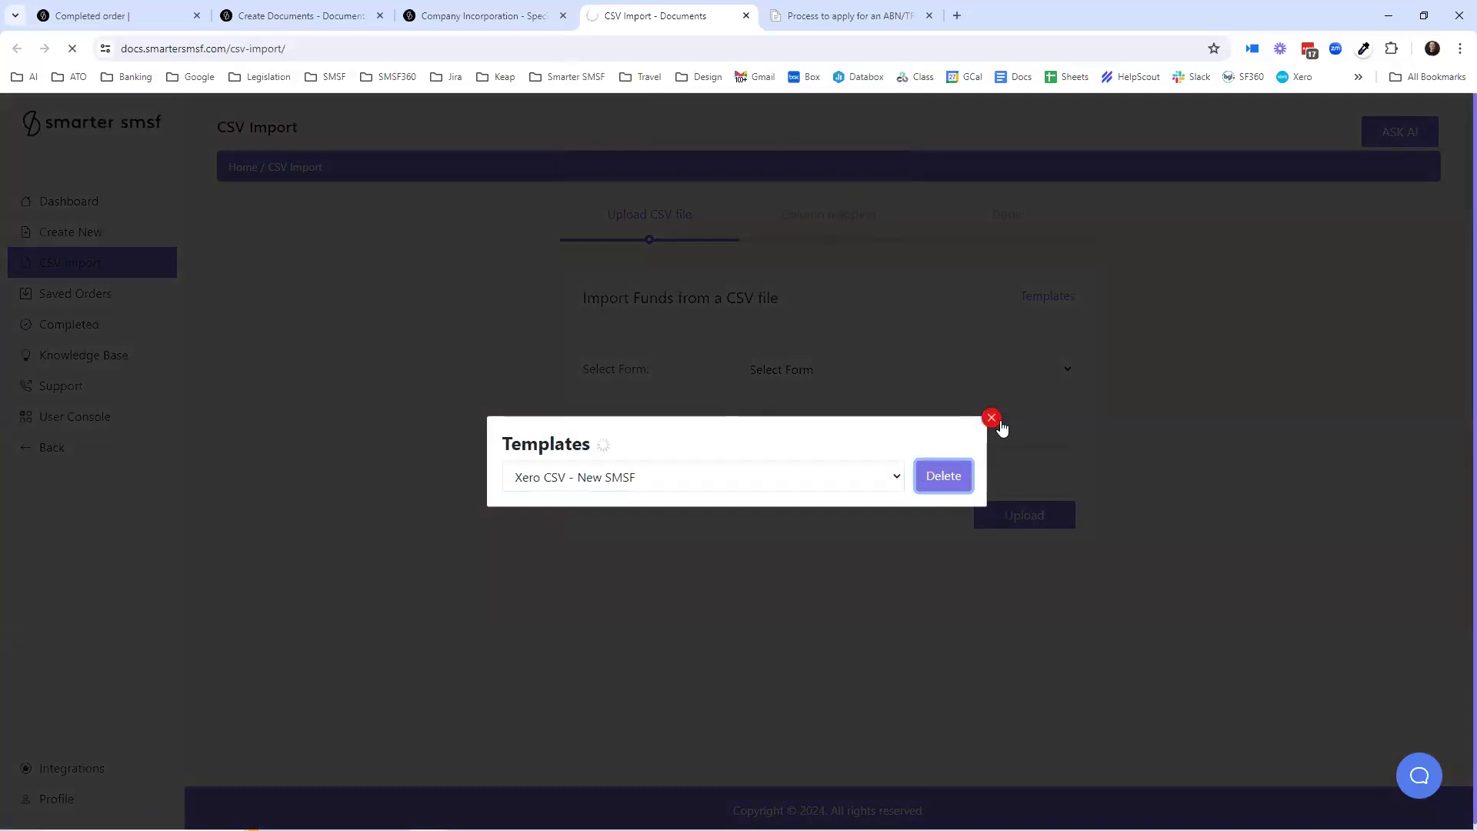
left_click(992, 419)
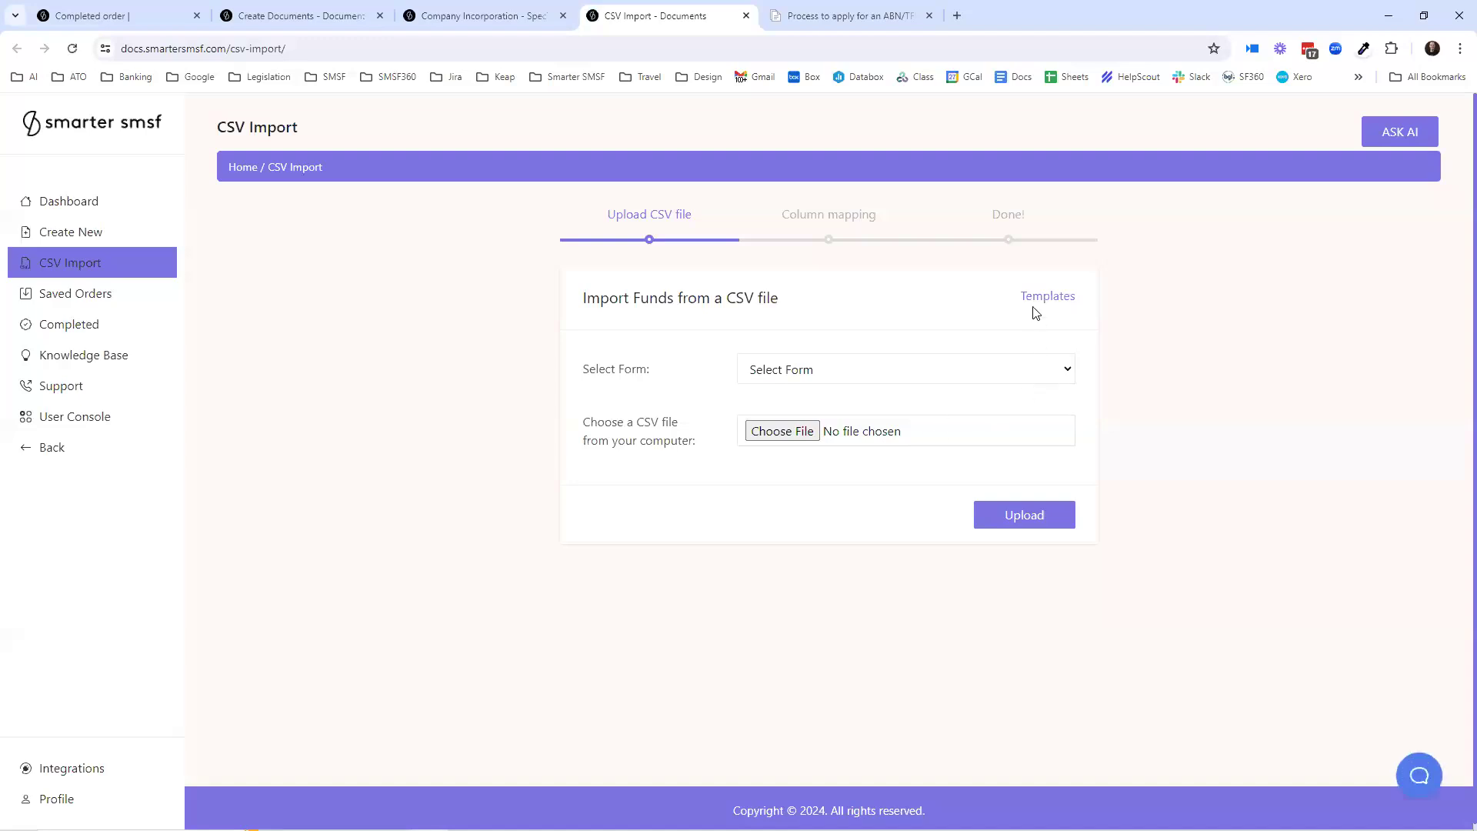
left_click_drag(790, 216, 924, 225)
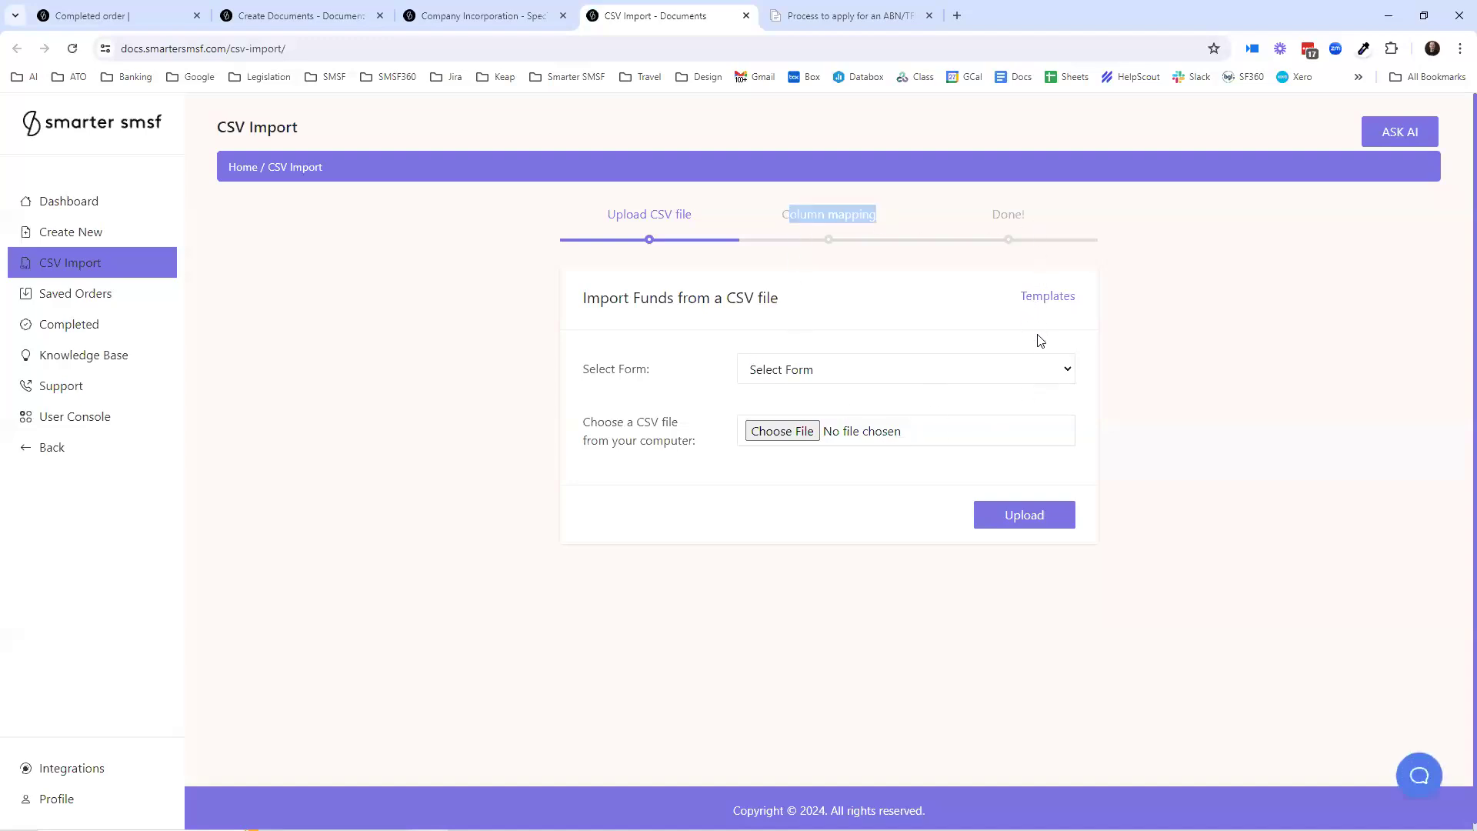
Validate 'integration week' as the company name and carry it into the order form
left_click(745, 15)
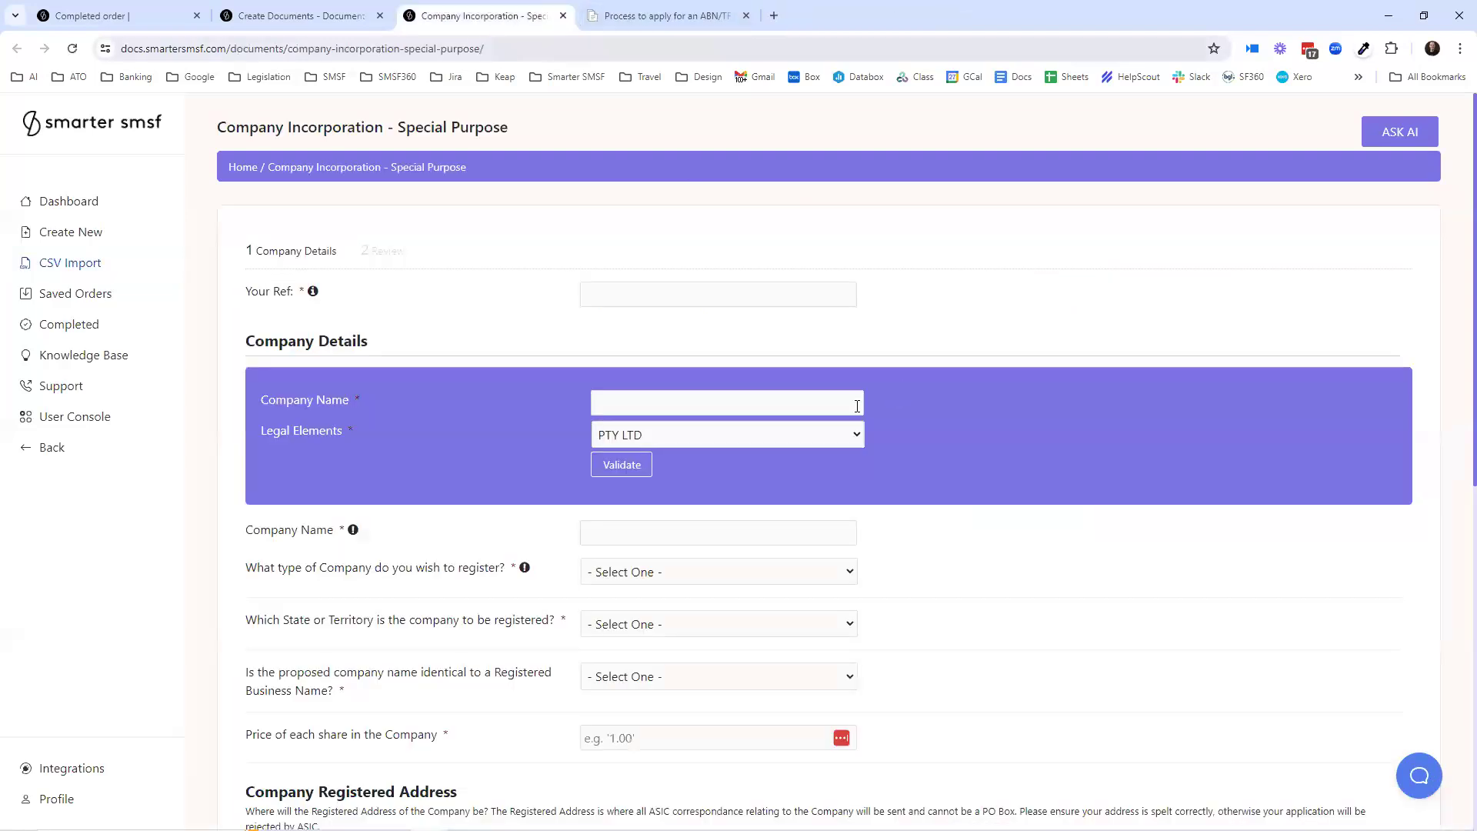
scroll(847, 400, "down", 1)
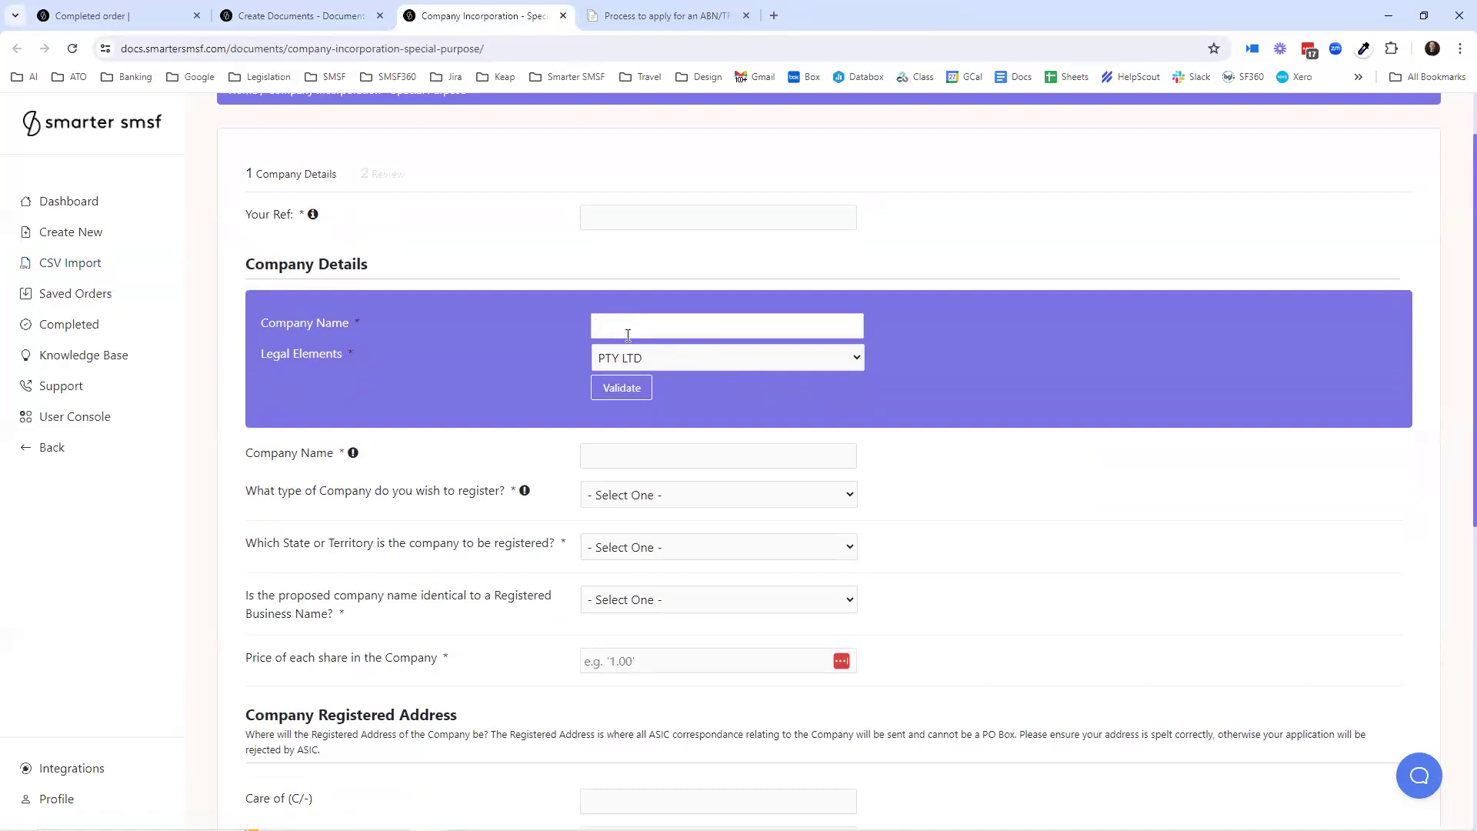
type("integration week")
left_click(623, 388)
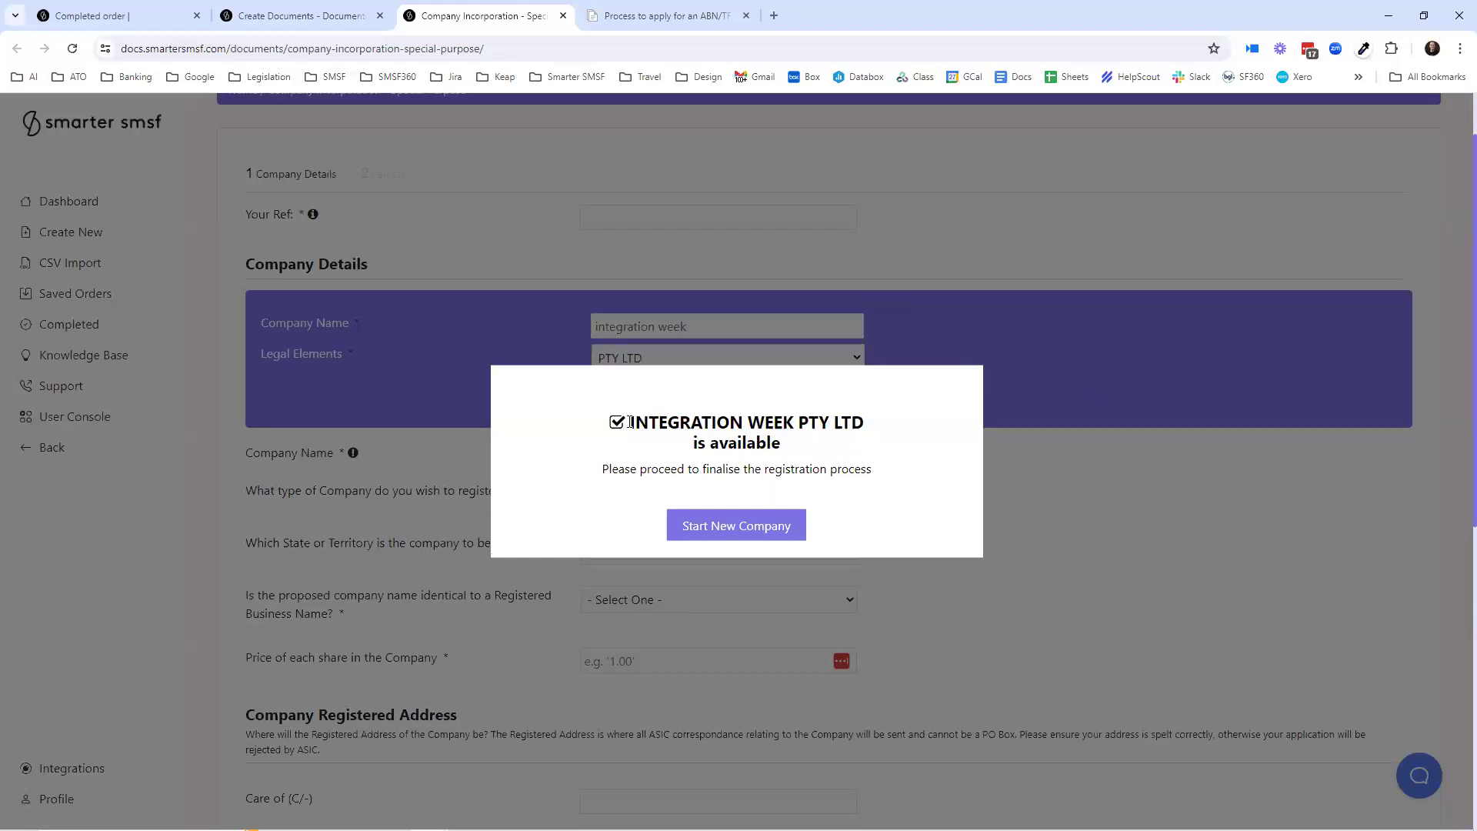
left_click_drag(627, 422, 977, 491)
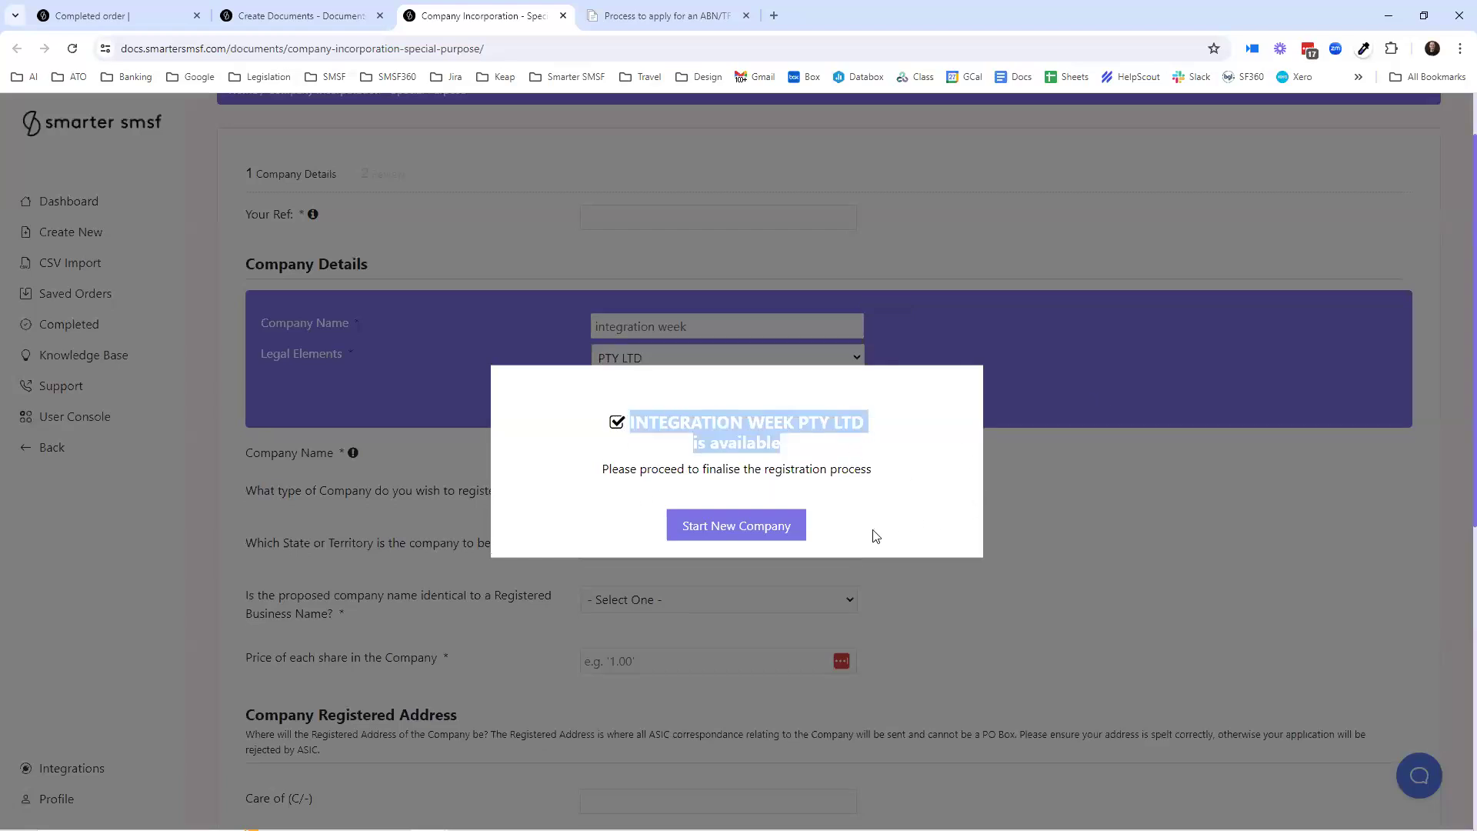
left_click(758, 529)
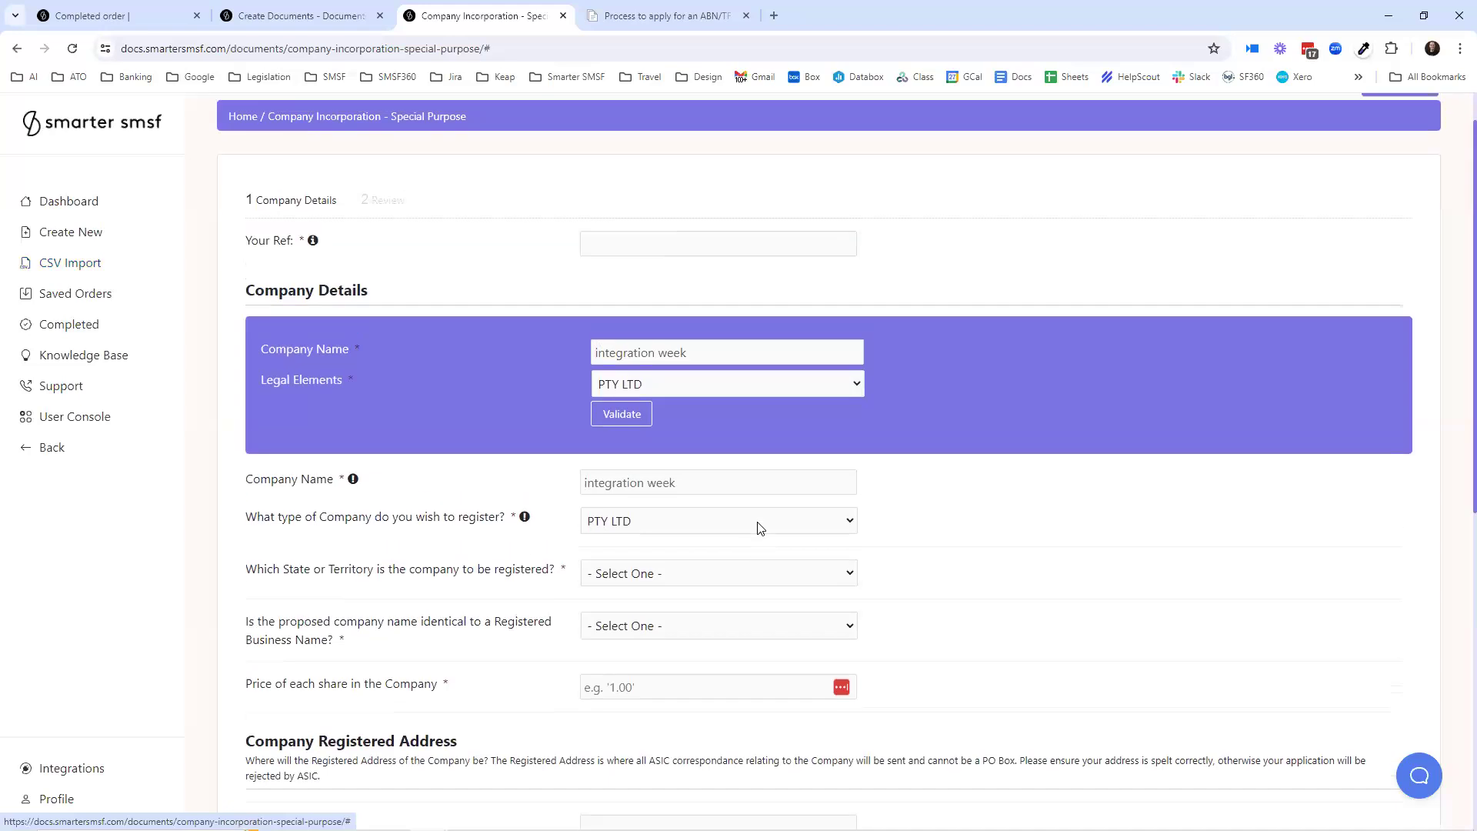
left_click_drag(702, 534, 528, 538)
left_click(1447, 610)
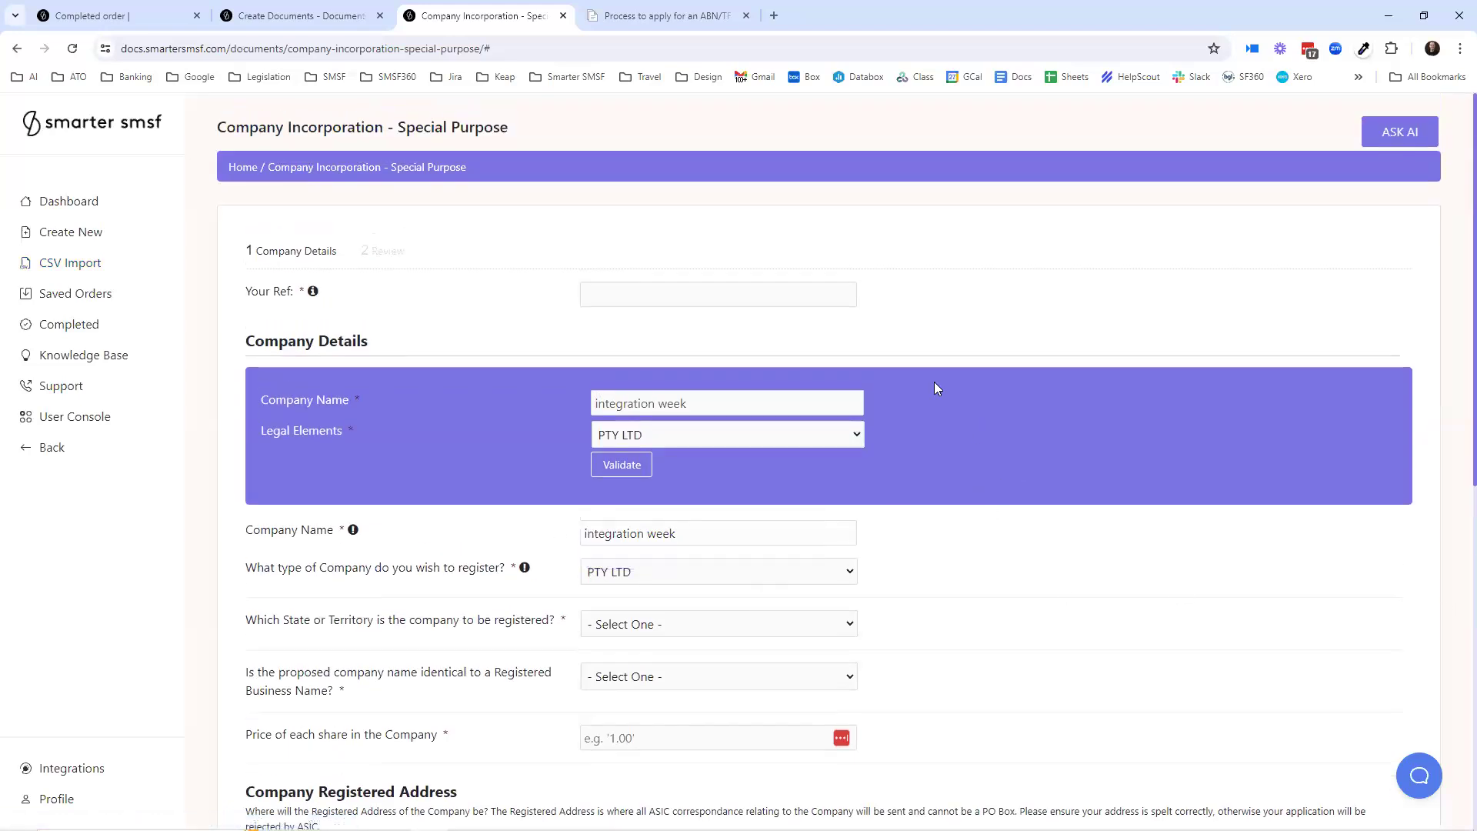
Check 'smarter smsf' PTY LTD as a name, find it already registered, and dismiss the result
left_click_drag(688, 403, 601, 401)
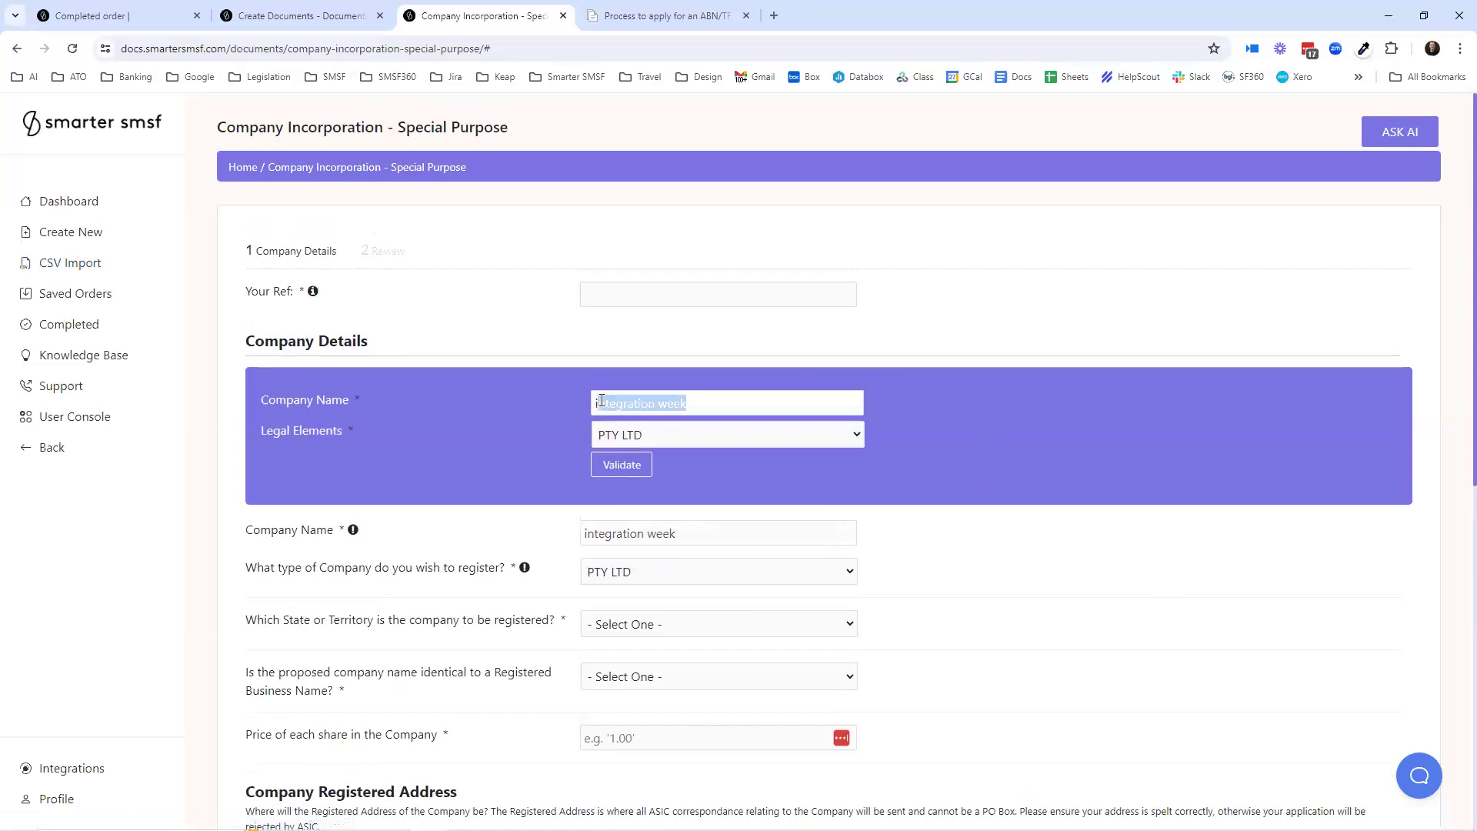
key("BackSpace")
type("smarter smsf")
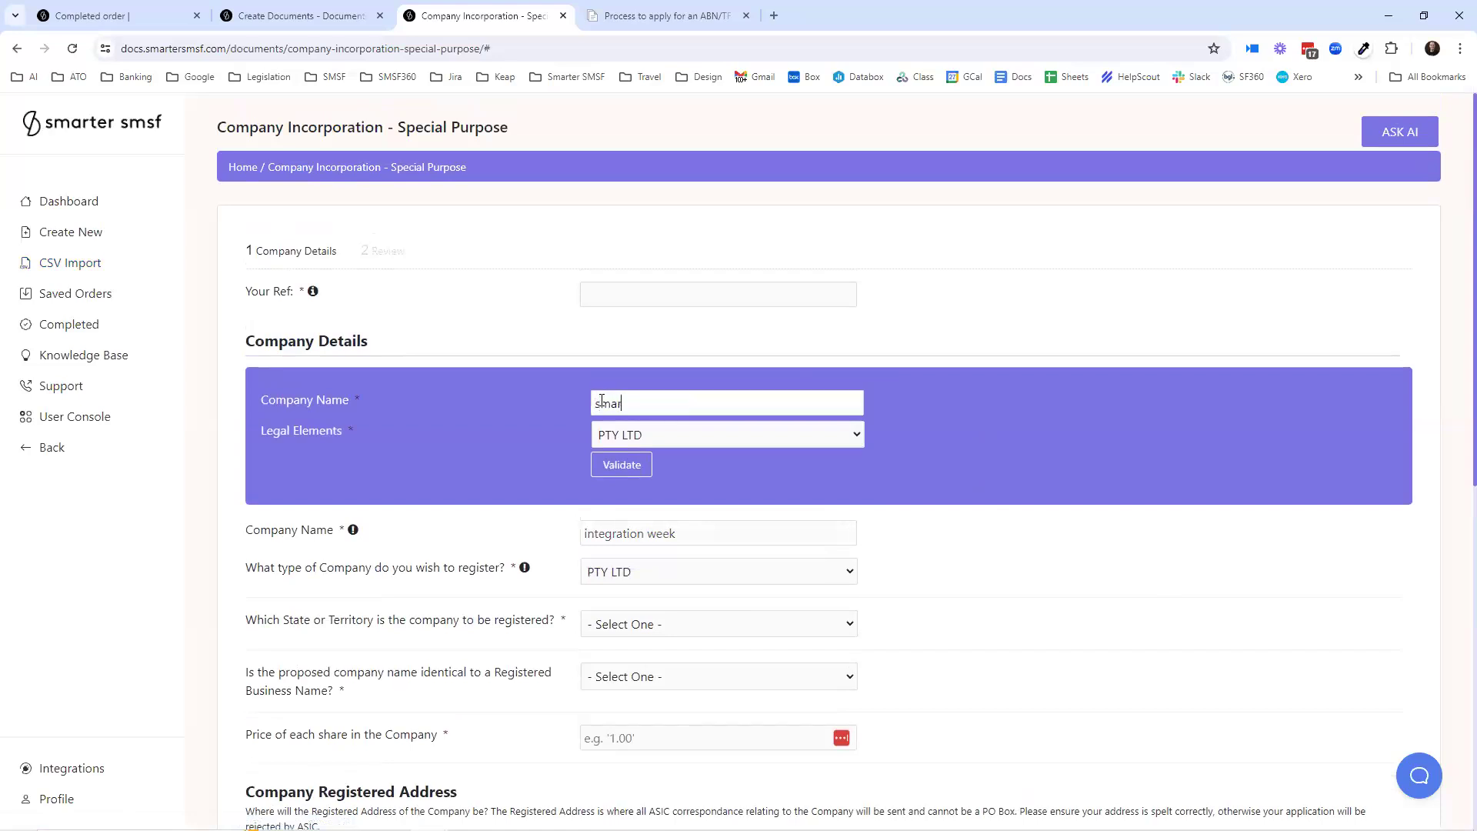
left_click(639, 464)
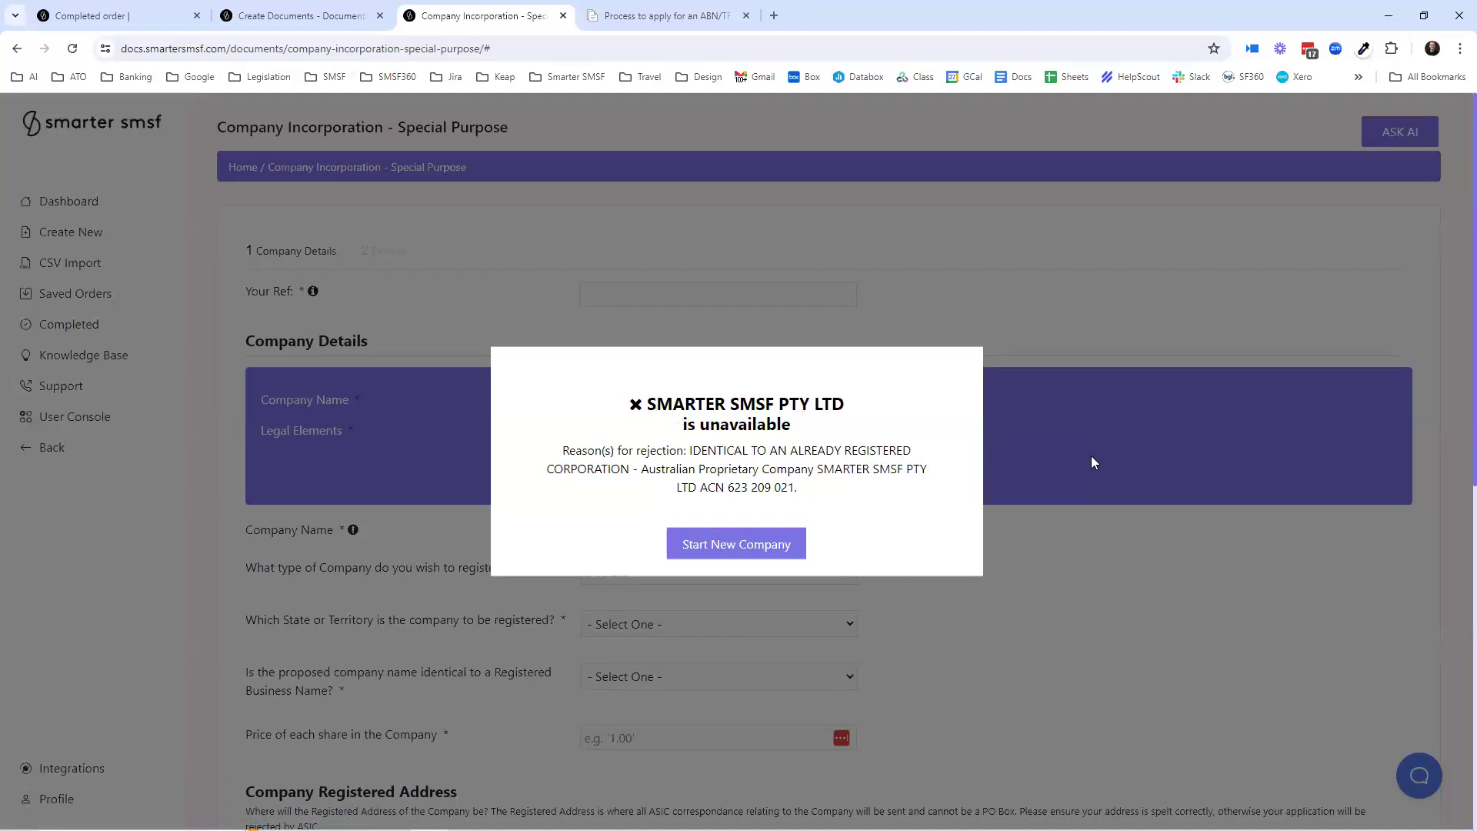
left_click(770, 548)
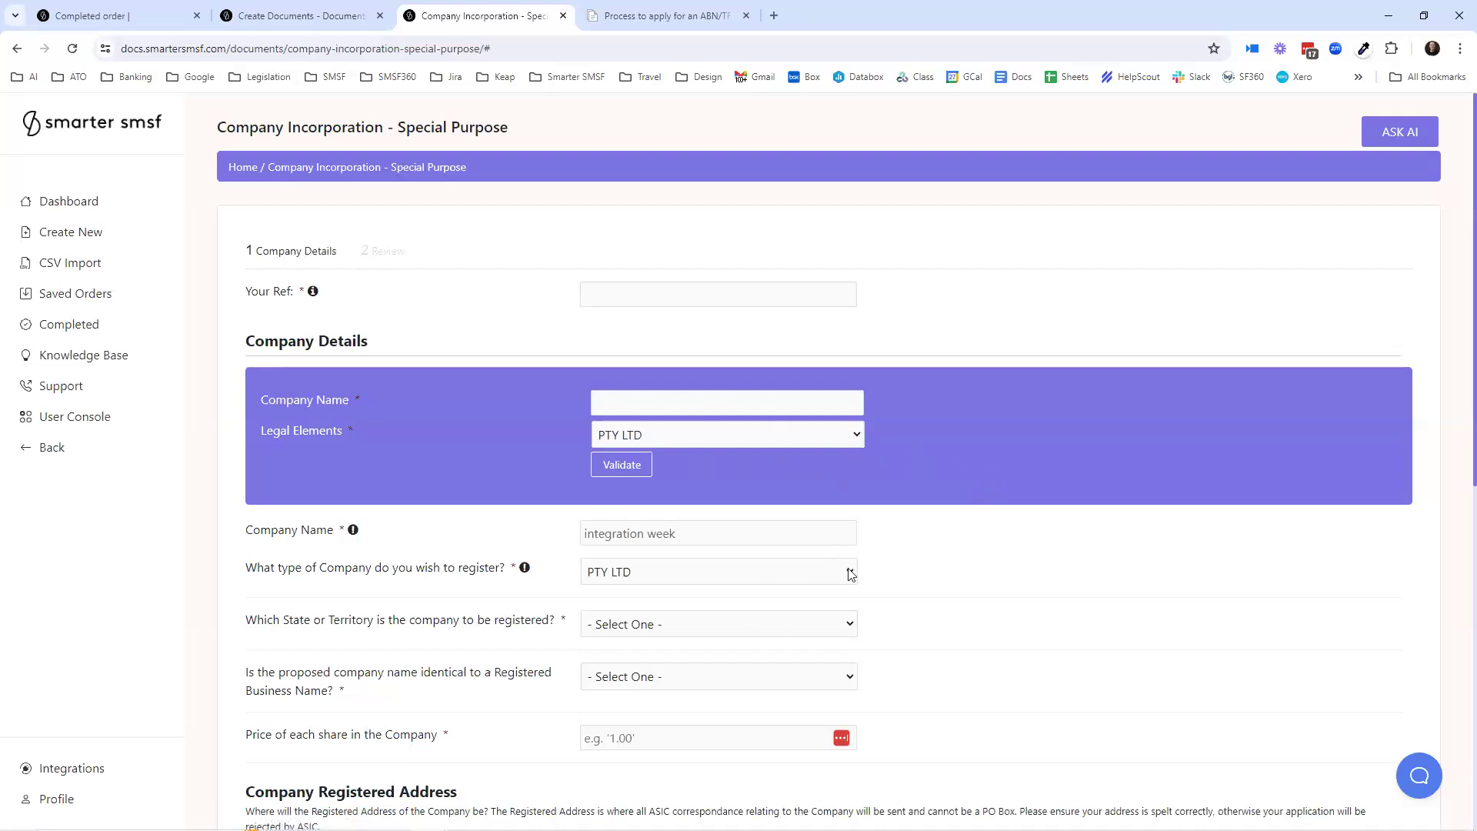
Set Number of Officeholders to 1
scroll(988, 542, "down", 7)
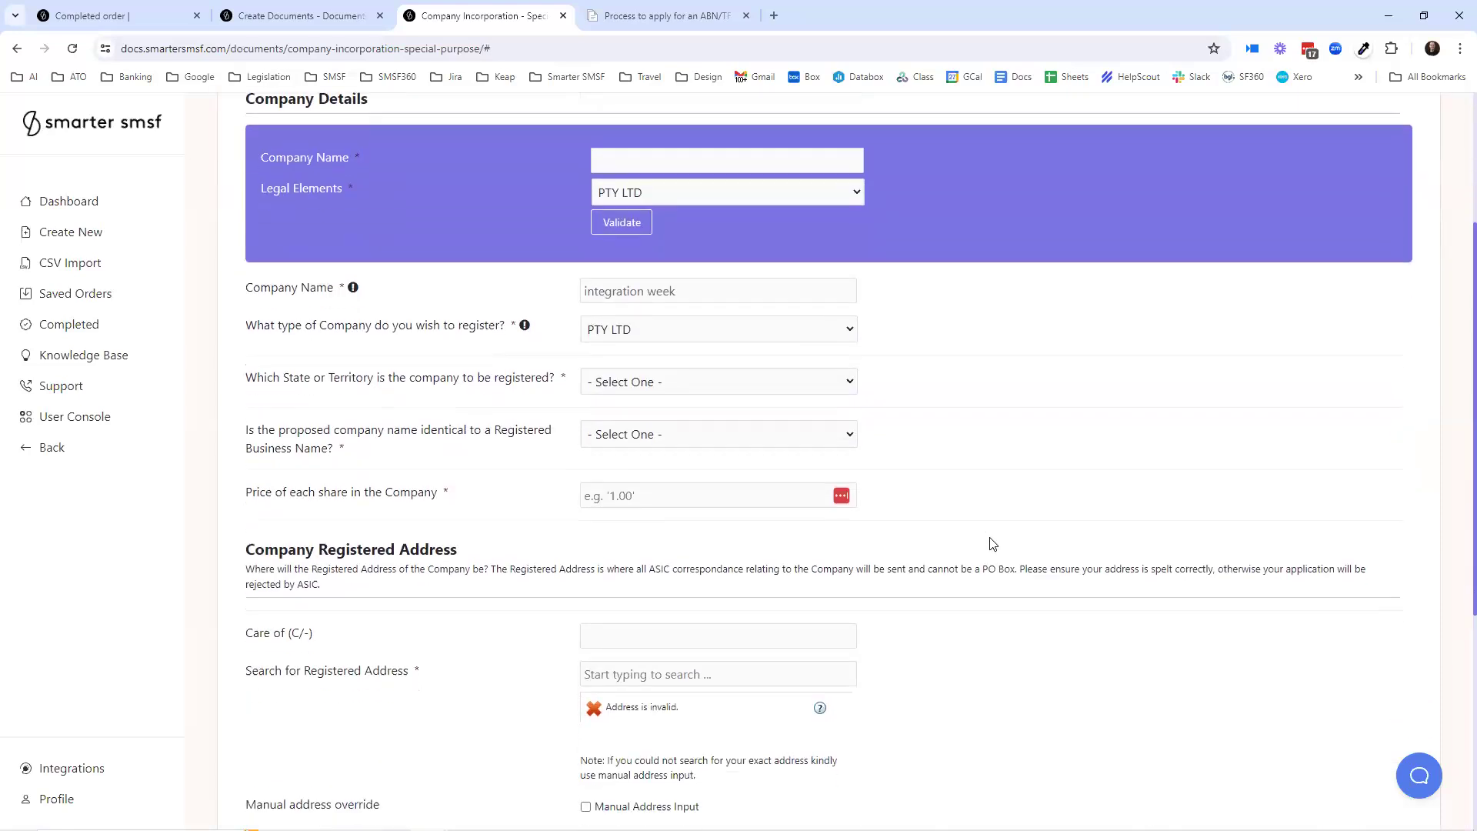
scroll(962, 482, "down", 2)
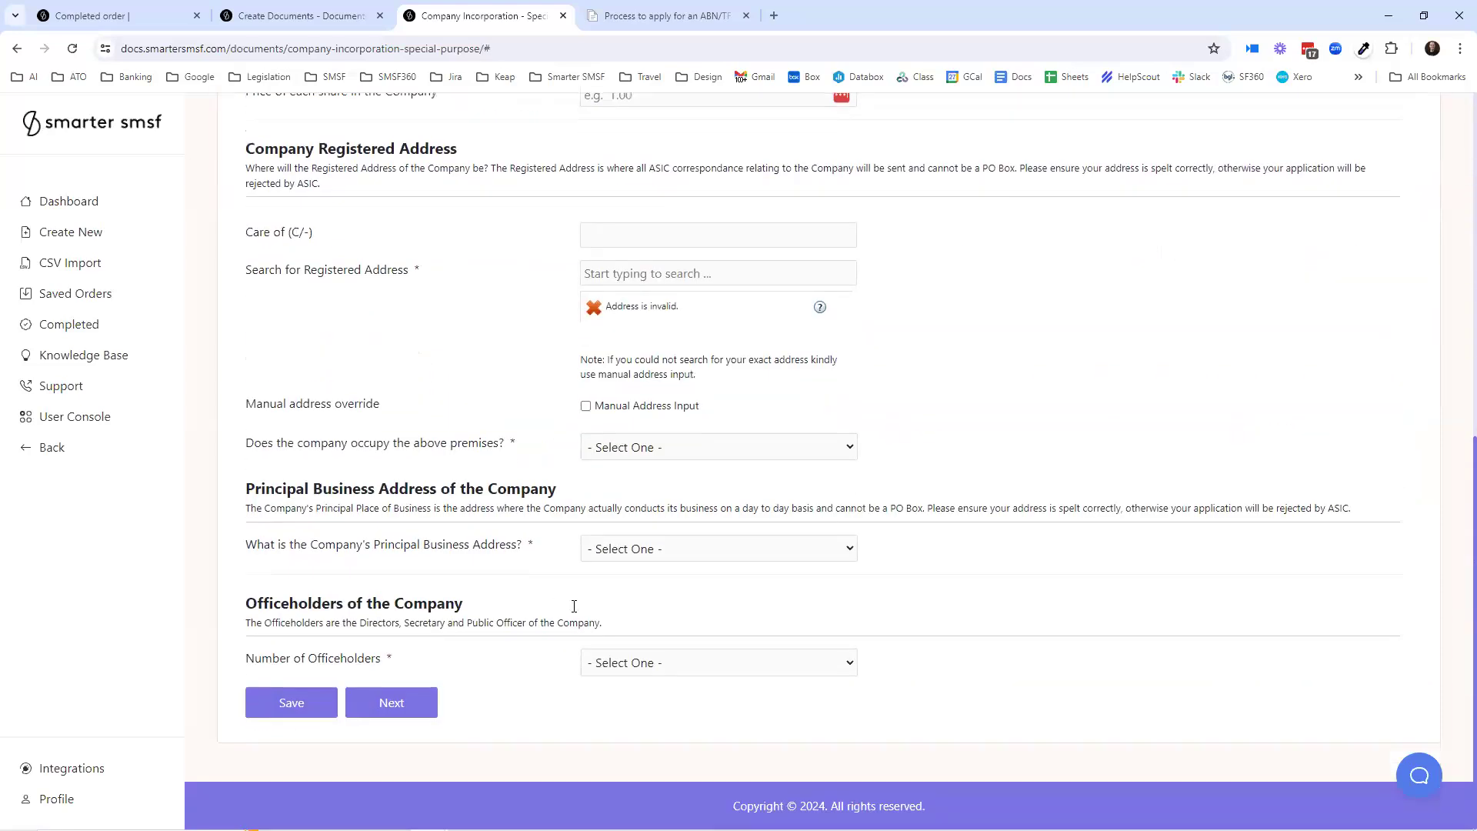
left_click(616, 665)
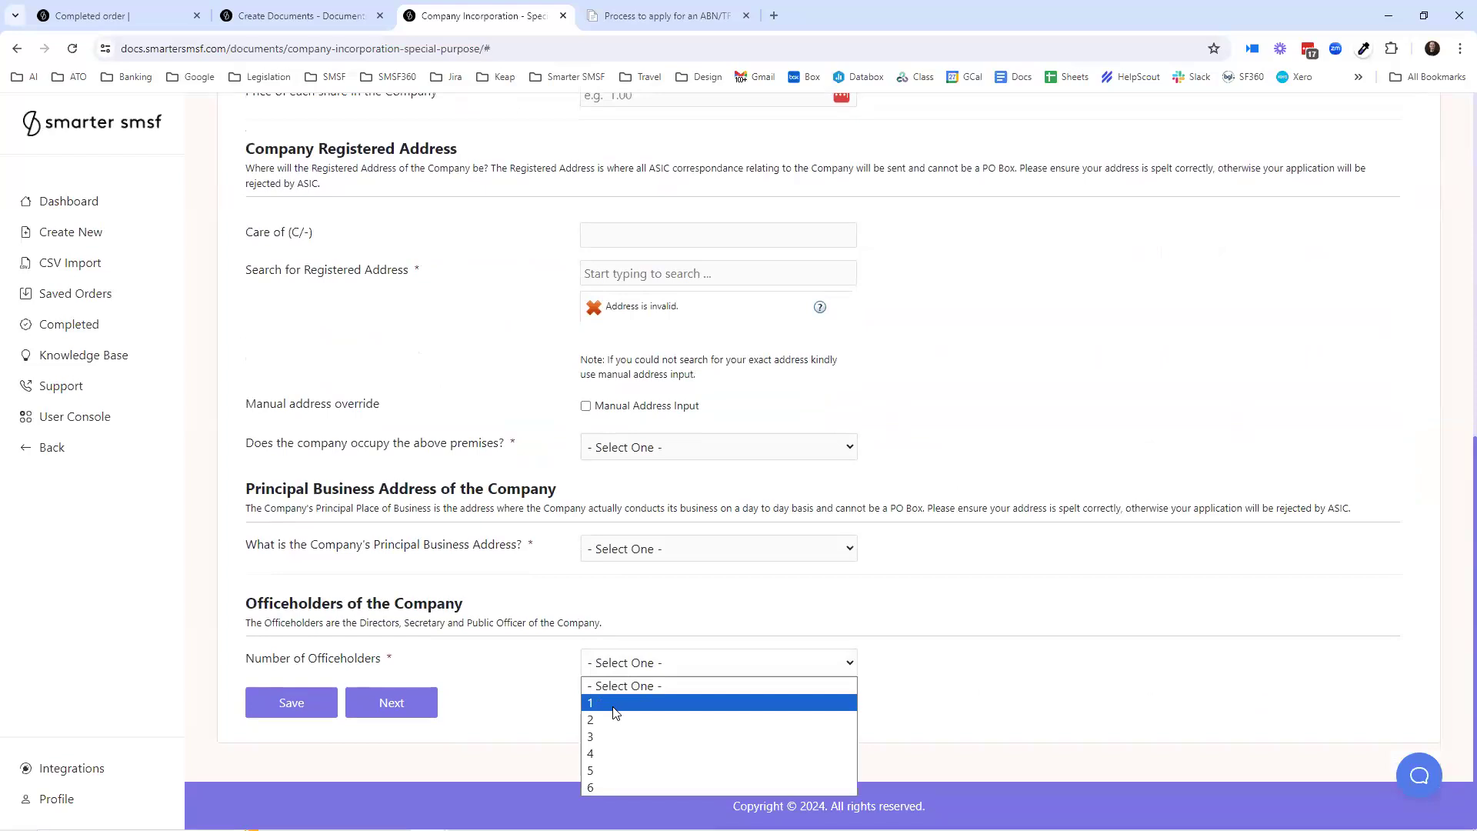
left_click(613, 707)
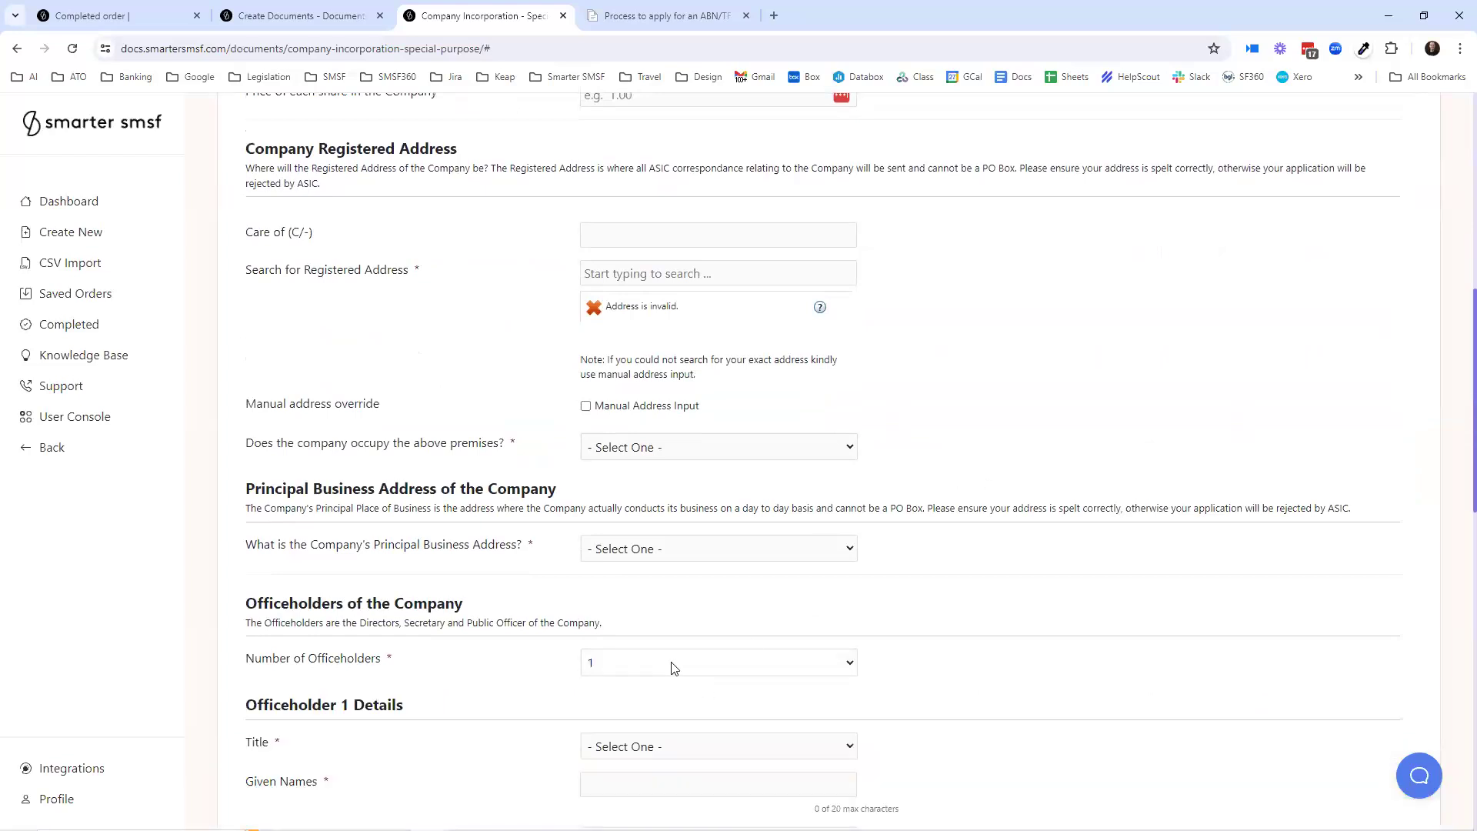
Click into the Officeholder 1 Director ID field and review the blank officeholder sections
scroll(798, 538, "down", 6)
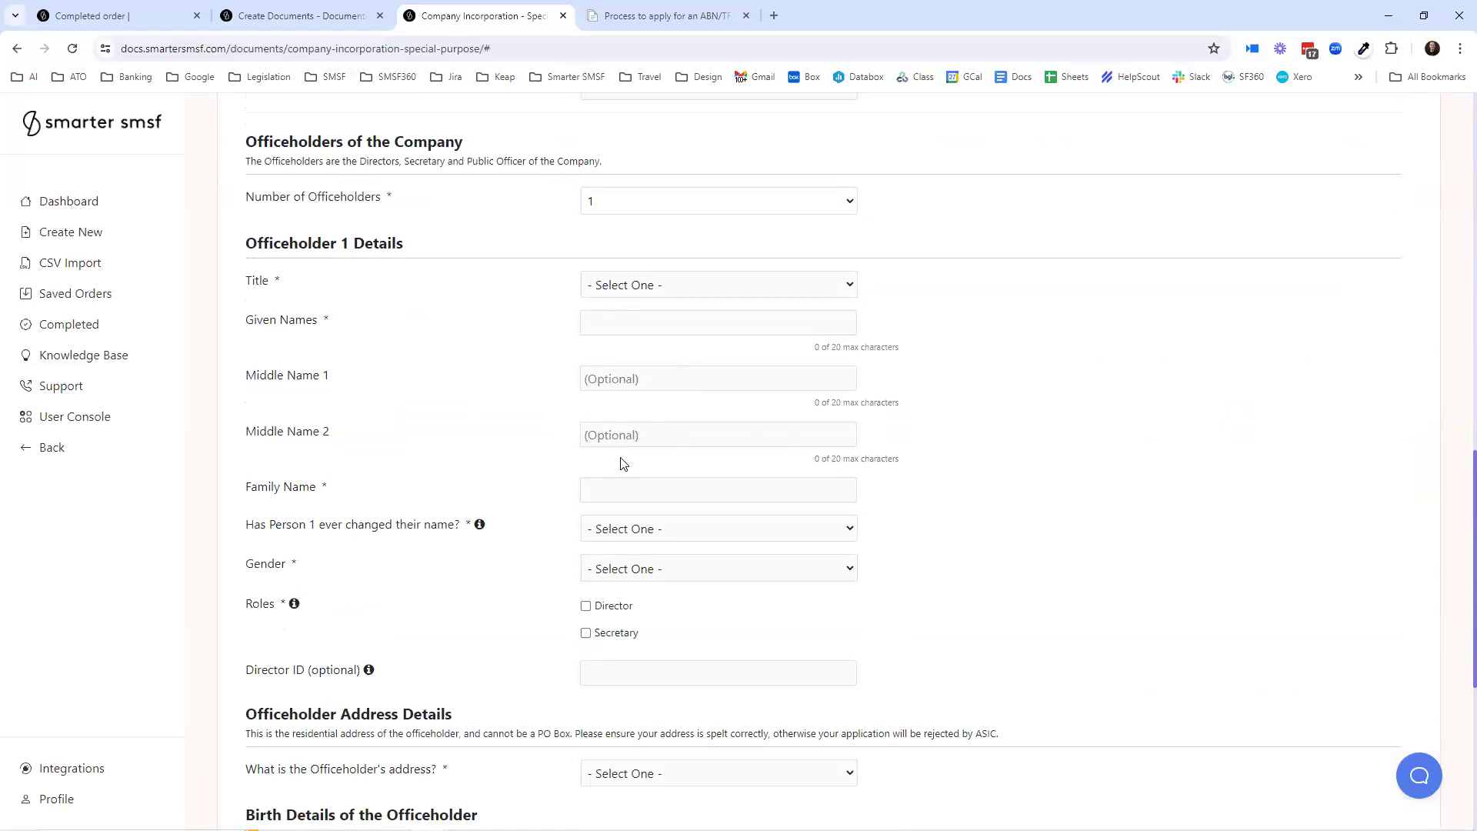
scroll(626, 461, "down", 2)
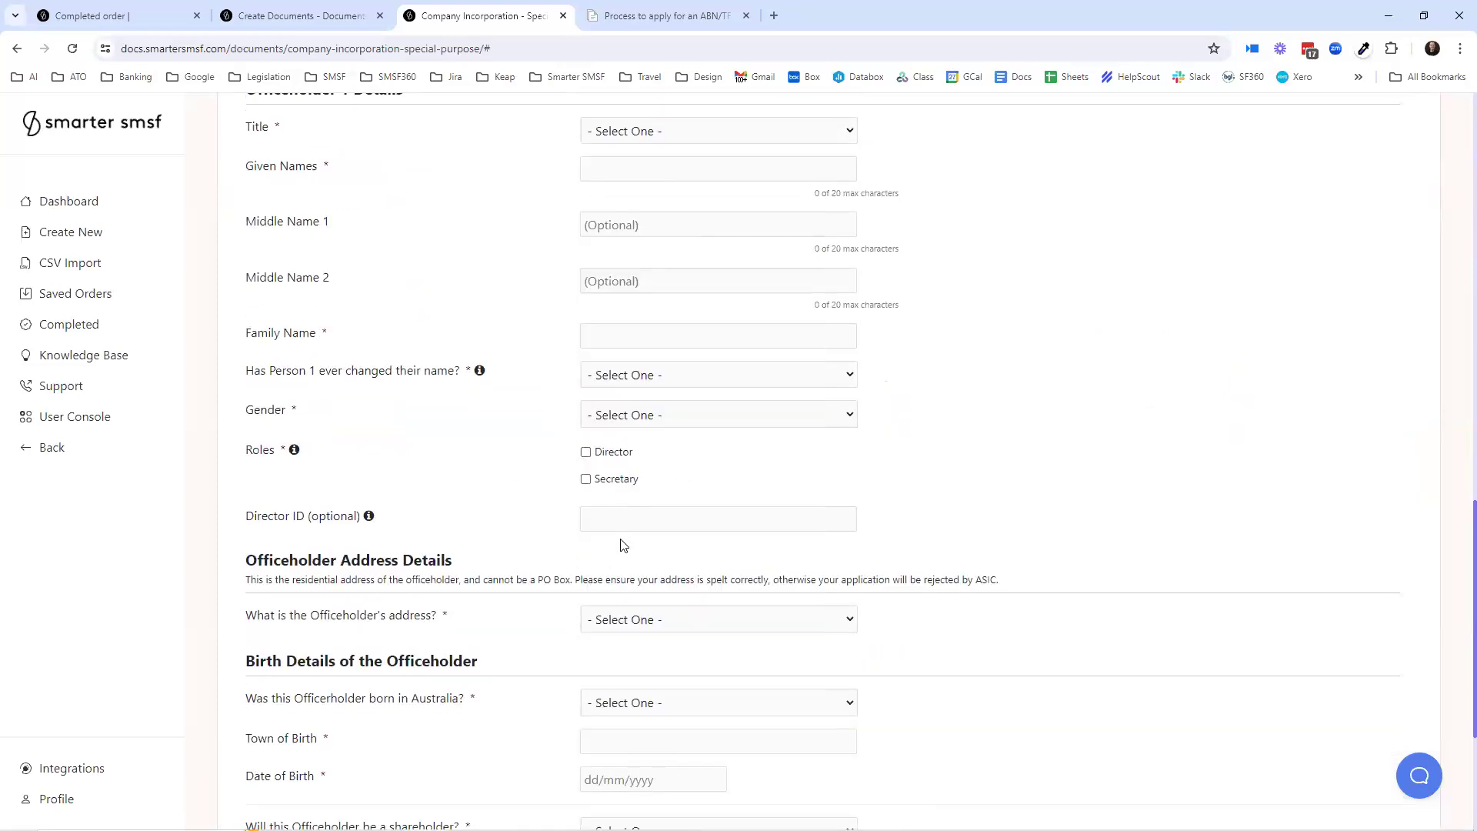
mouse_move(369, 517)
mouse_move(437, 527)
left_click(842, 520)
scroll(736, 493, "down", 2)
scroll(737, 493, "down", 2)
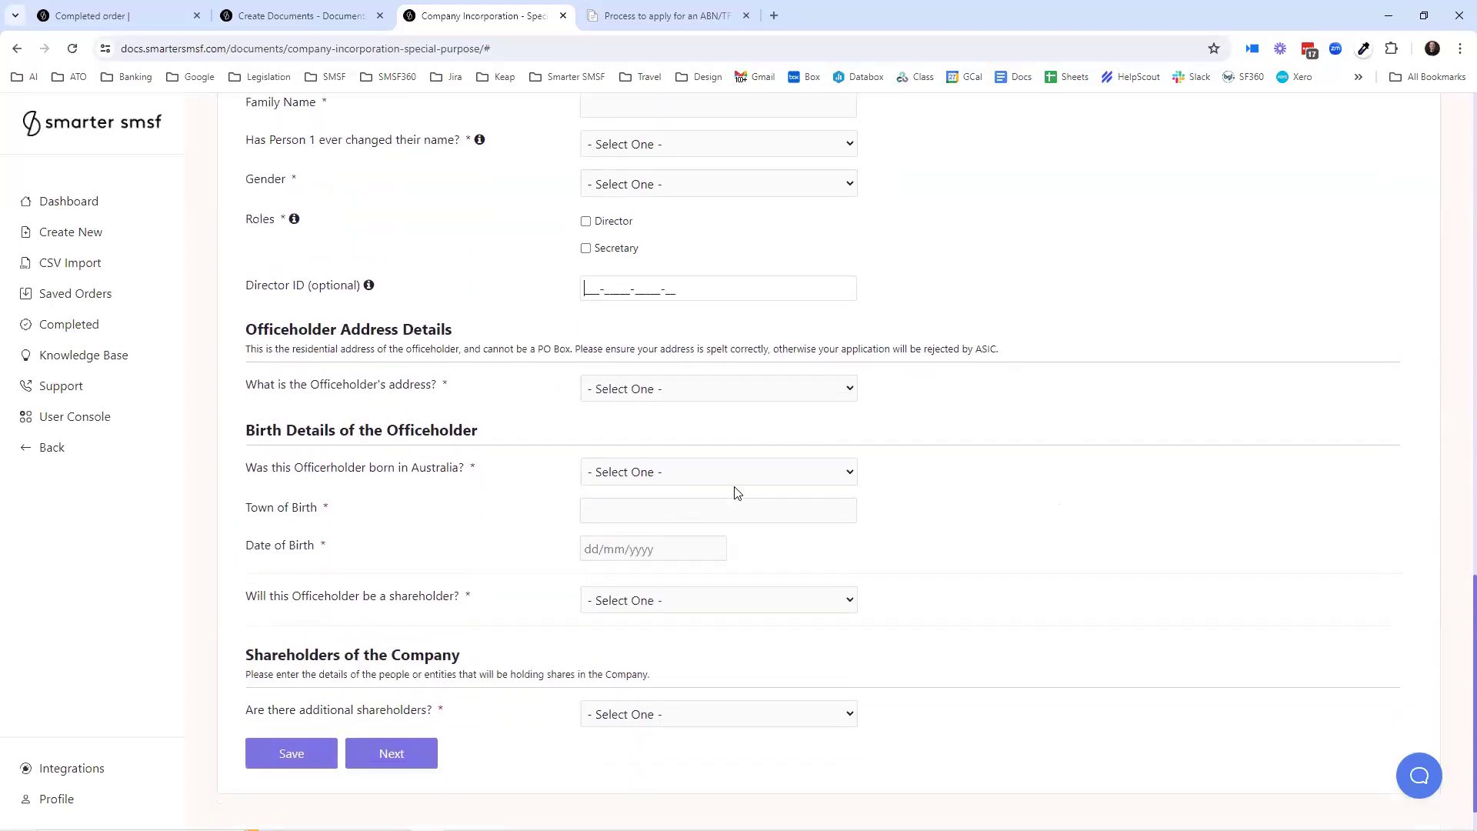
scroll(737, 493, "up", 20)
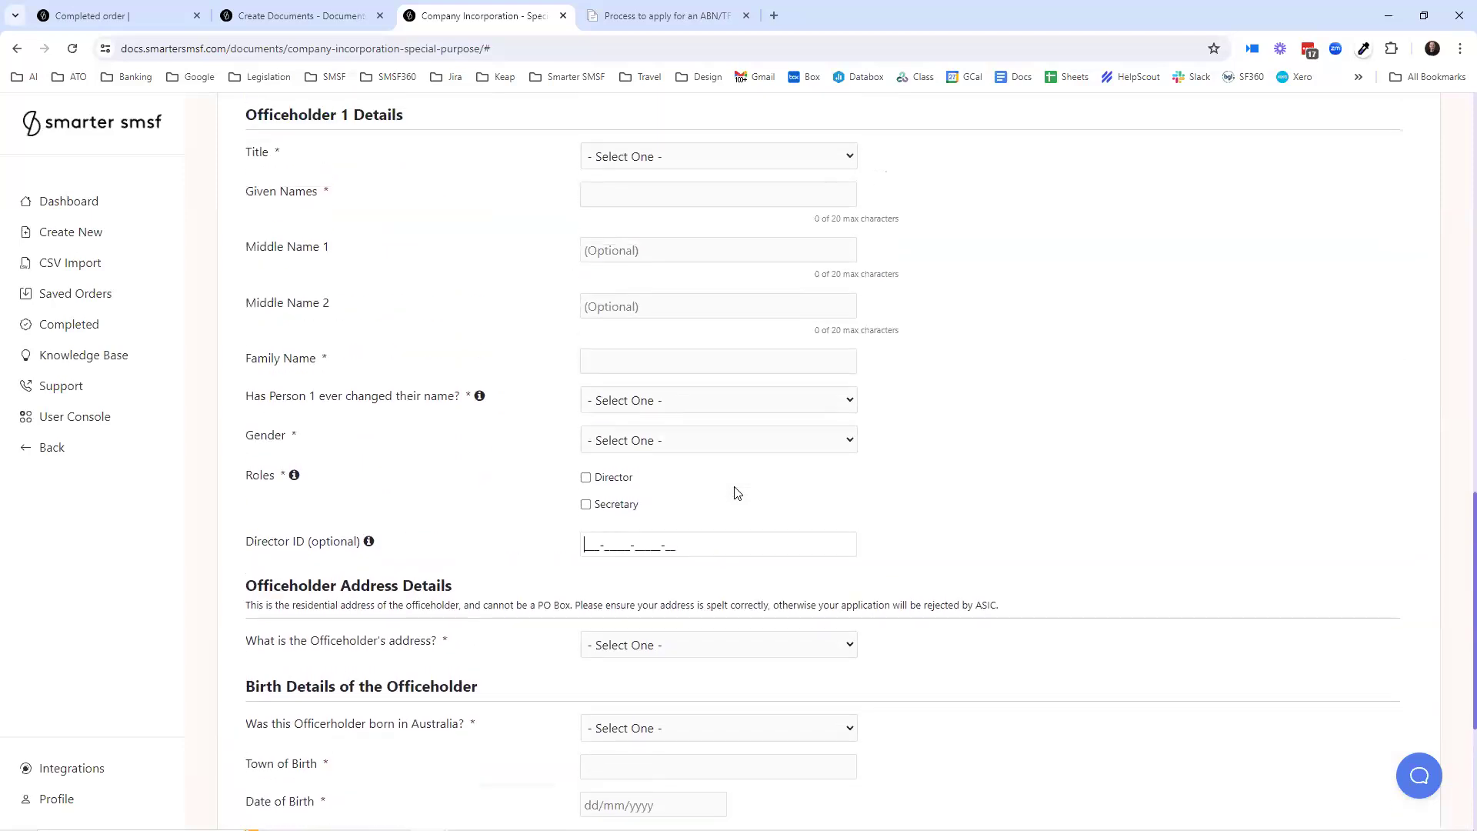
scroll(736, 494, "up", 4)
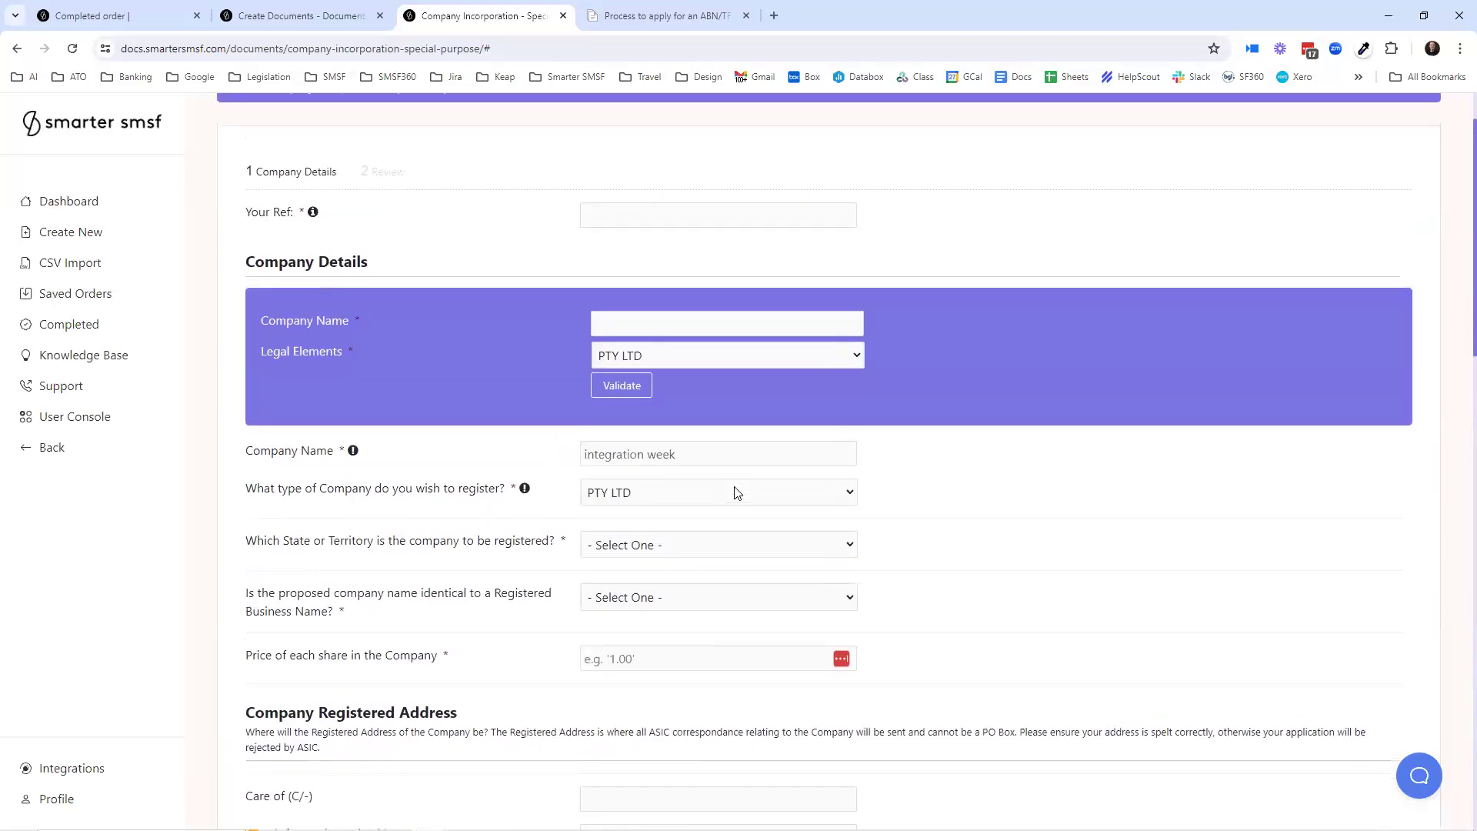
scroll(736, 493, "down", 5)
scroll(736, 493, "down", 11)
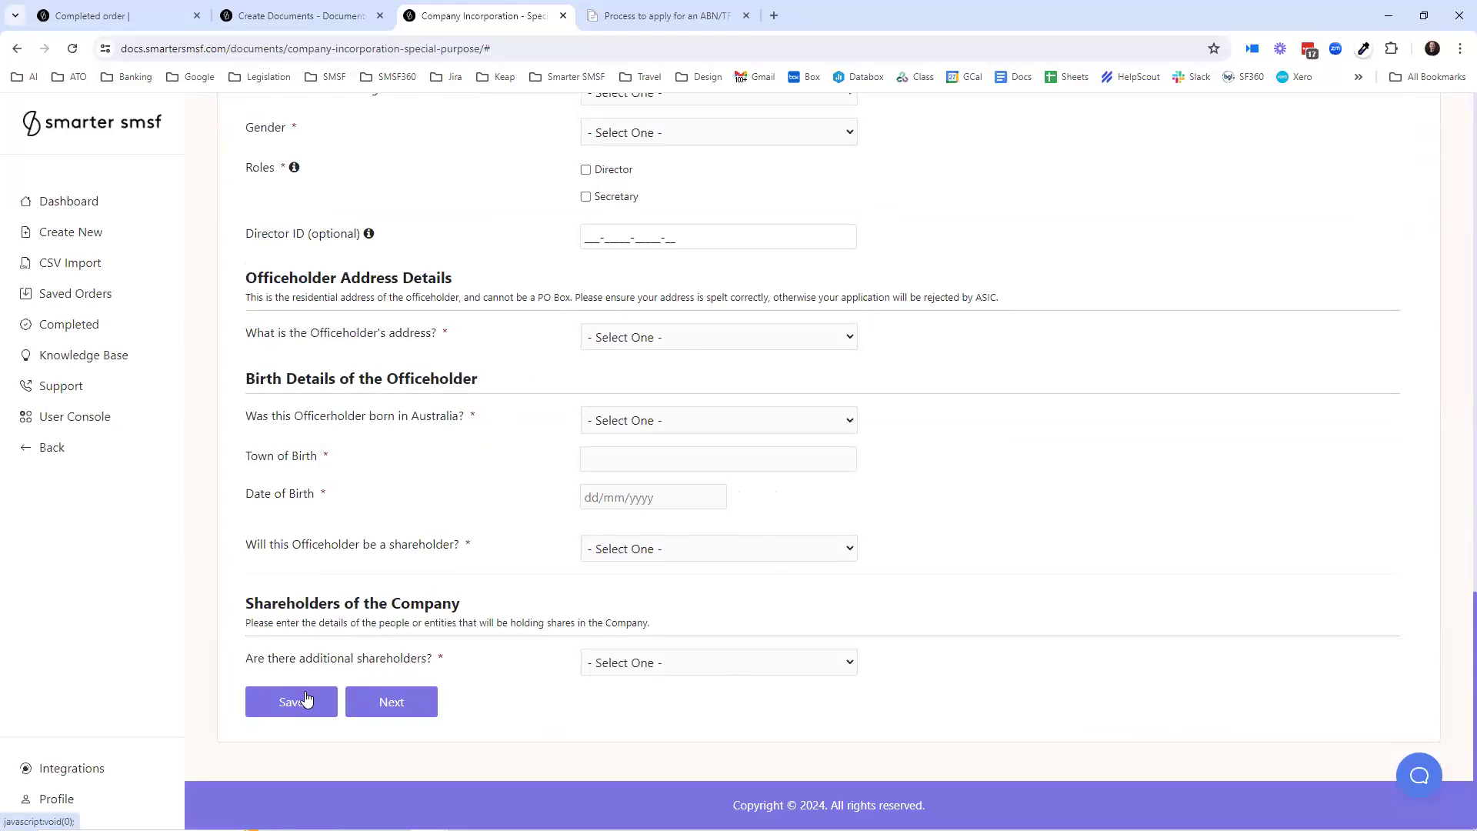
left_click(115, 299)
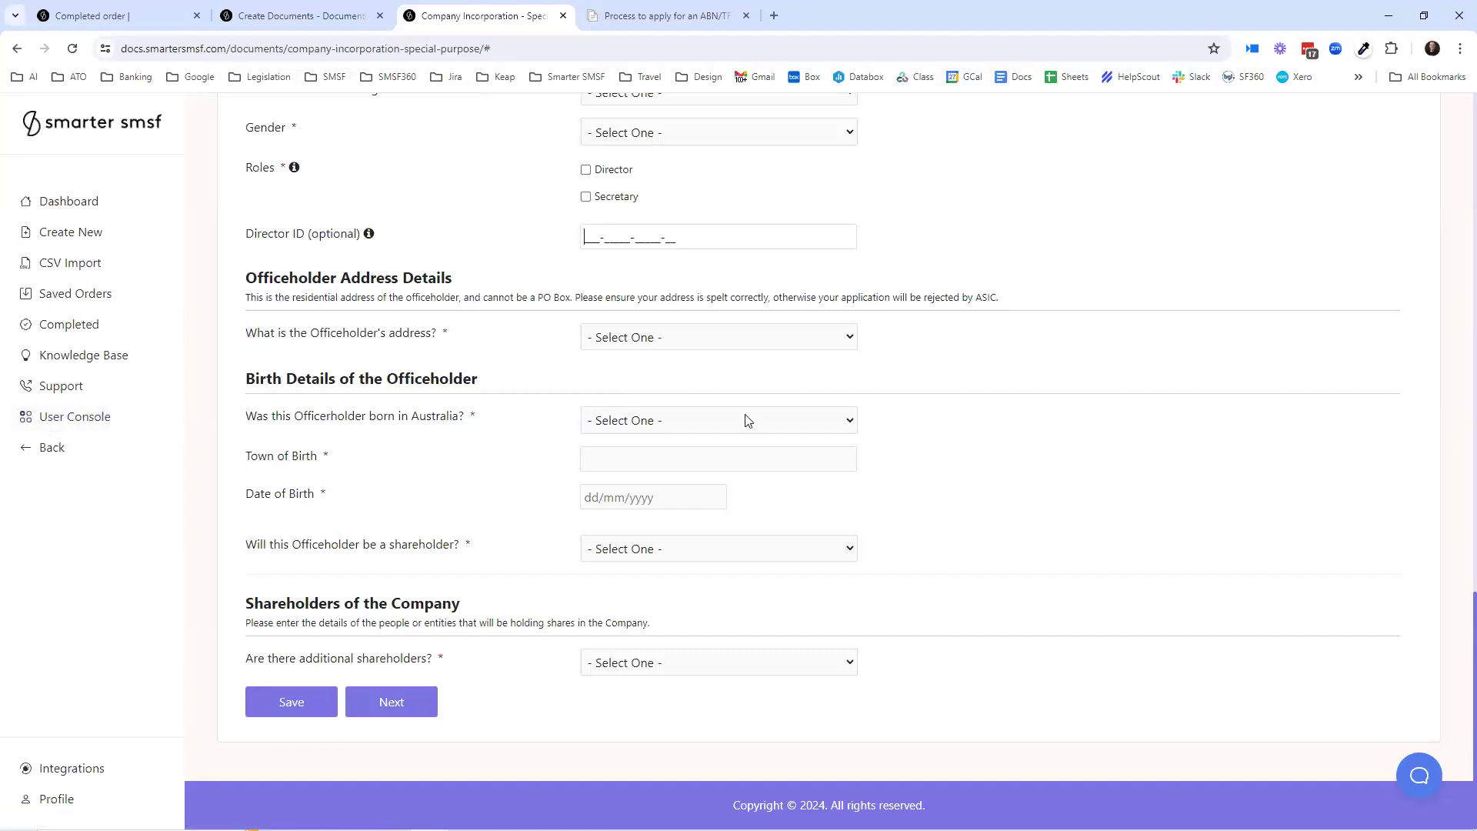
scroll(746, 419, "up", 6)
scroll(745, 422, "up", 10)
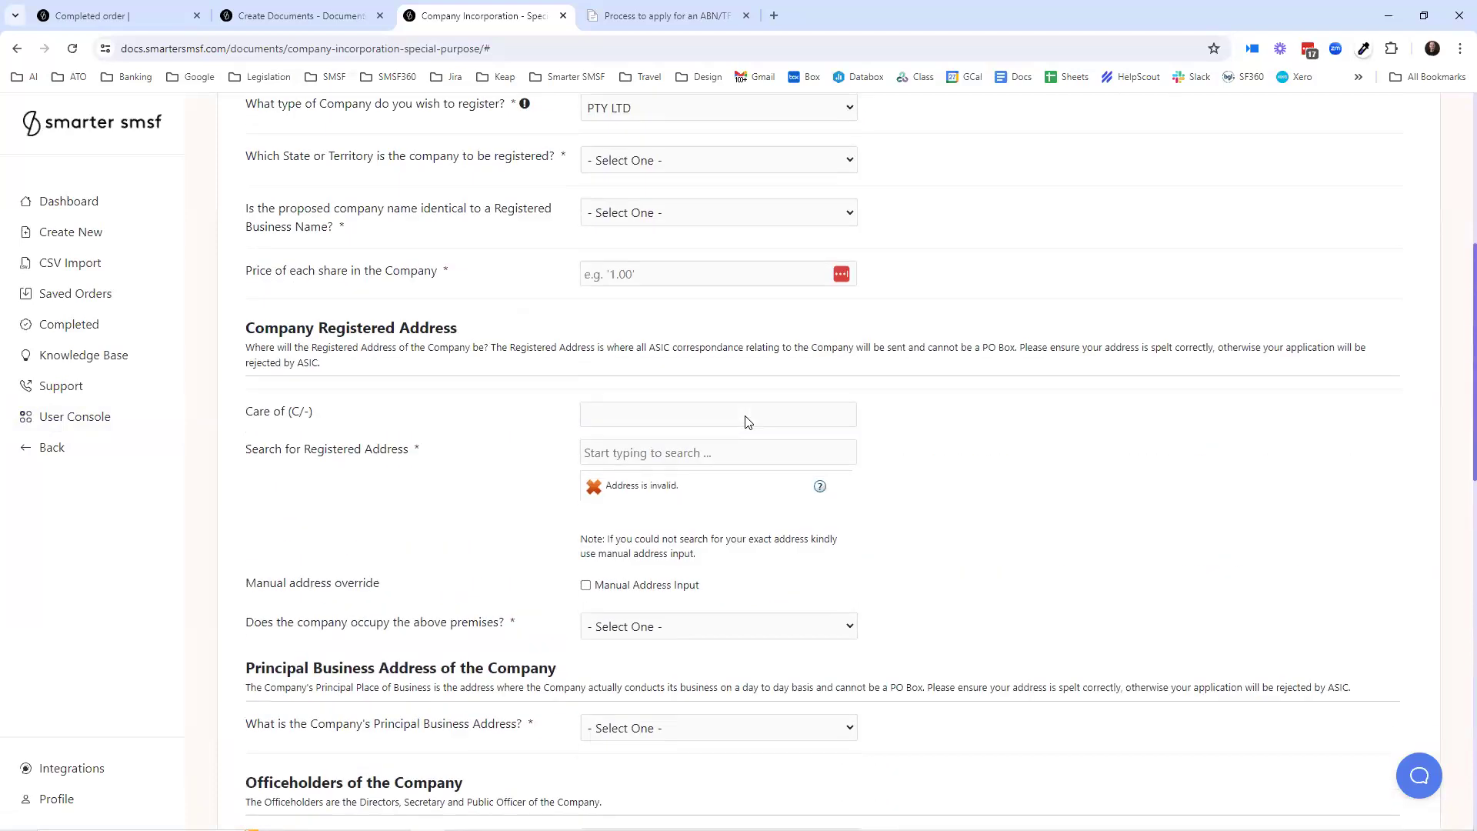
scroll(745, 417, "up", 1)
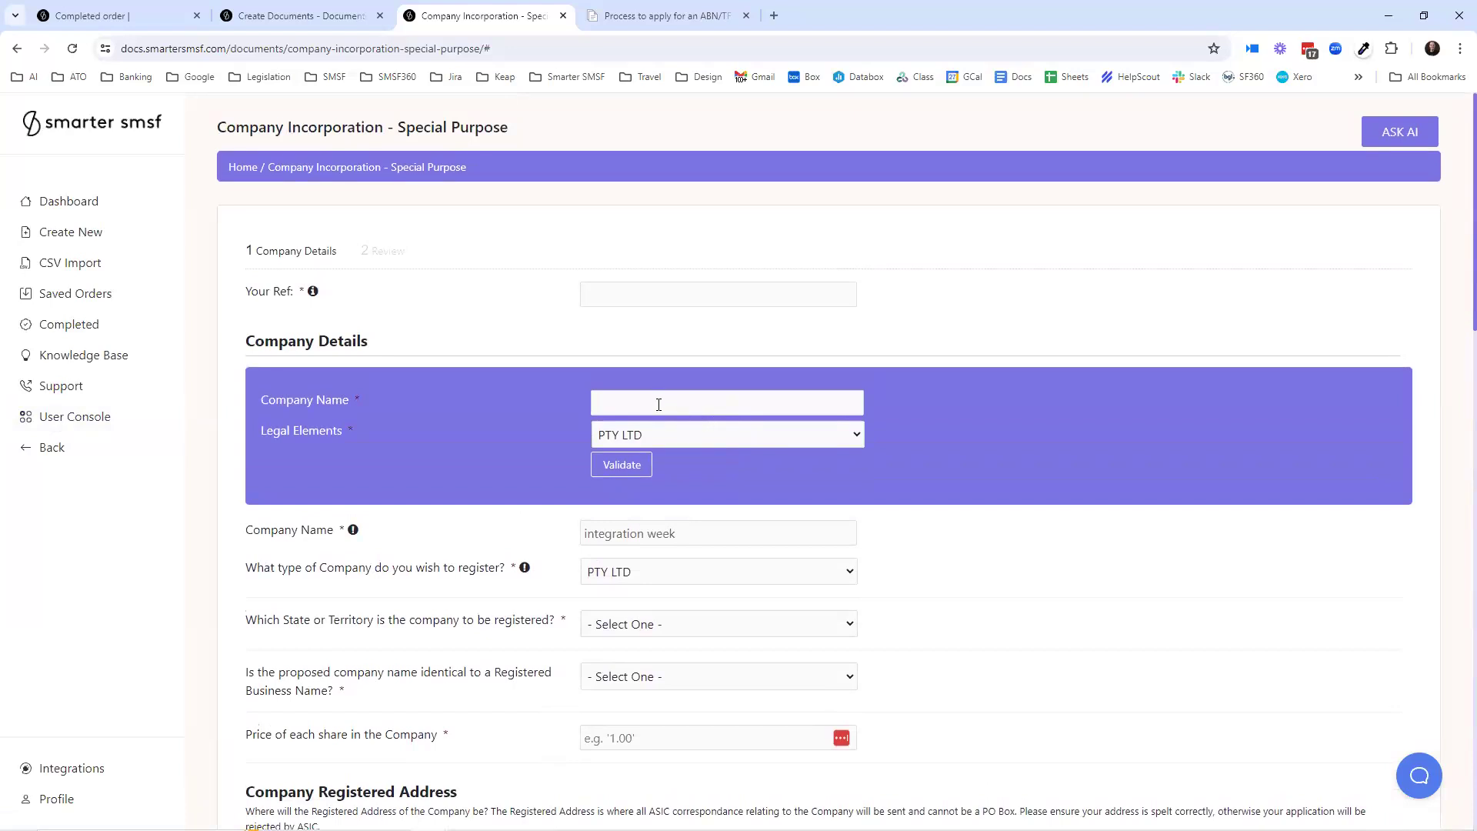
scroll(658, 405, "down", 9)
scroll(659, 413, "down", 8)
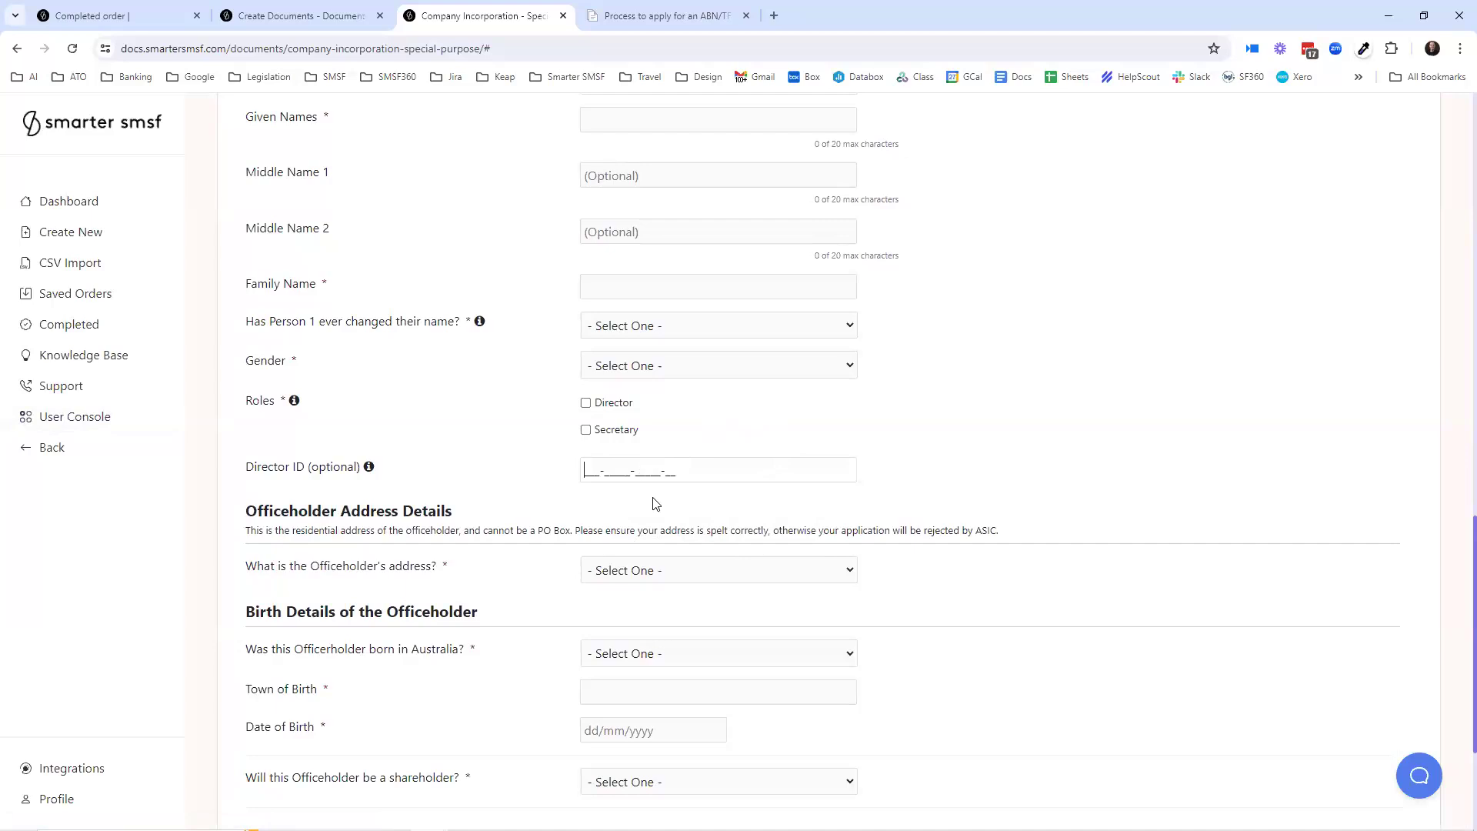
left_click_drag(585, 473, 691, 480)
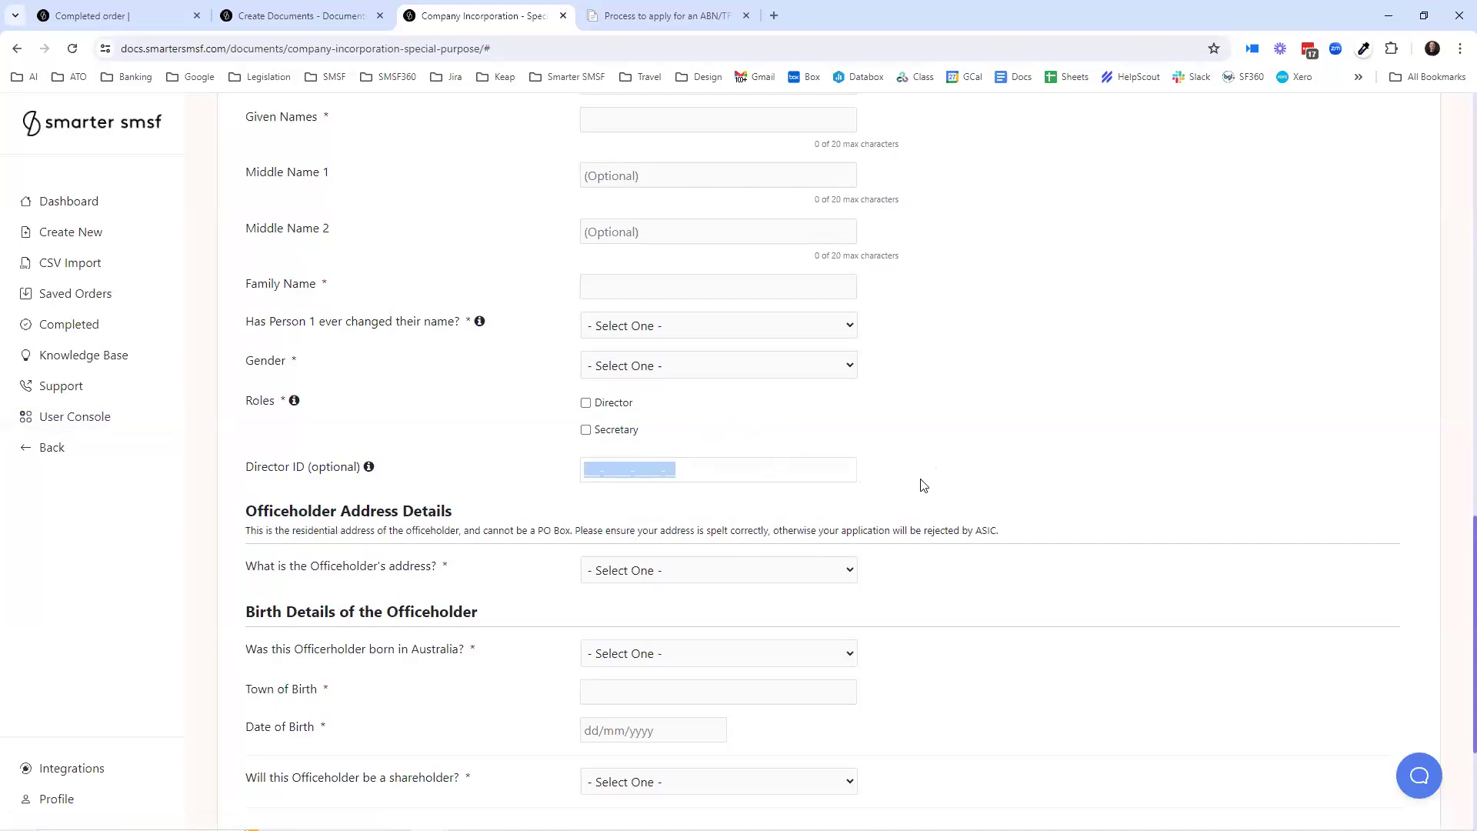
scroll(925, 484, "down", 3)
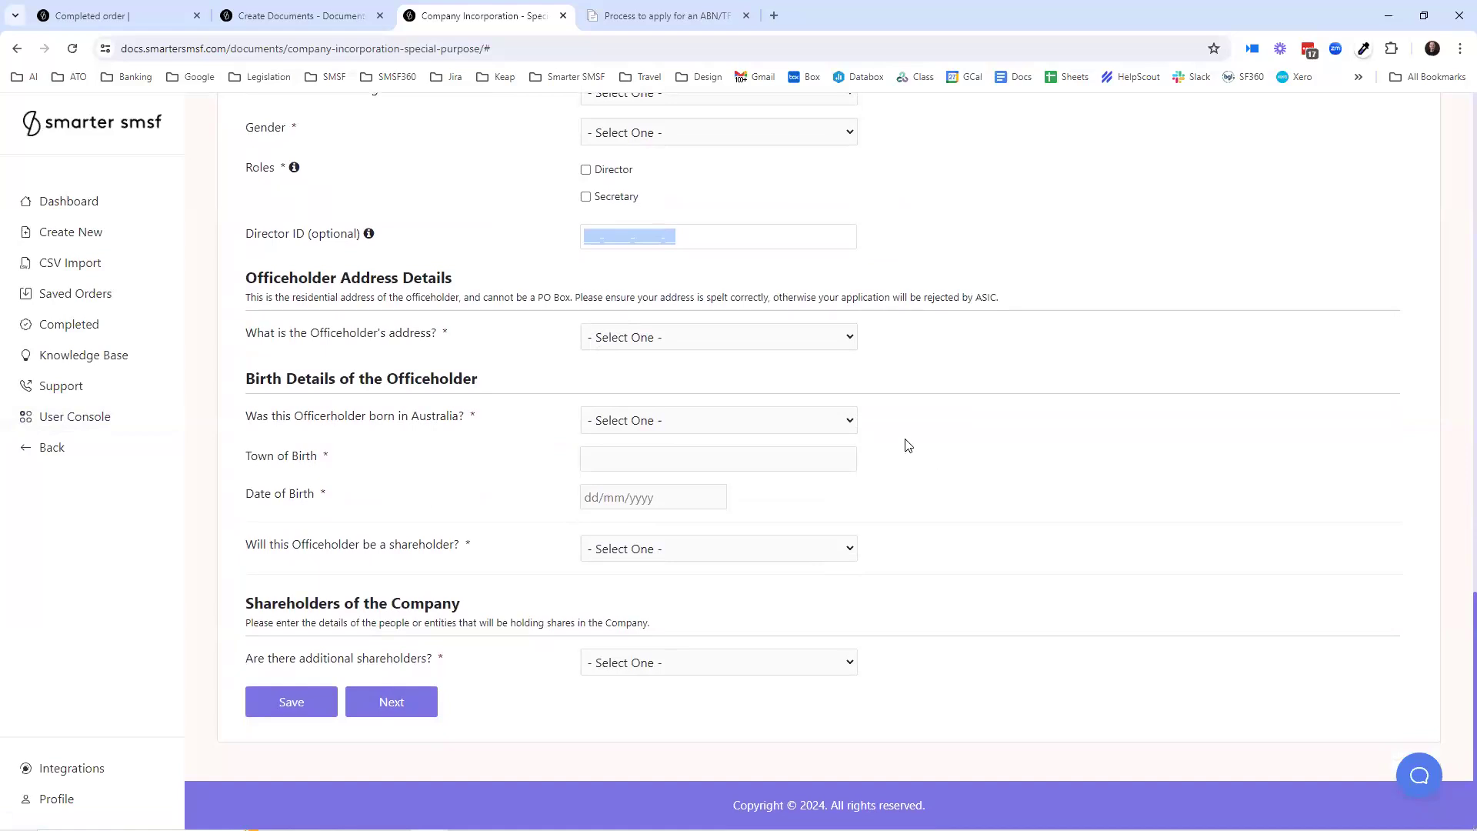
scroll(924, 423, "up", 20)
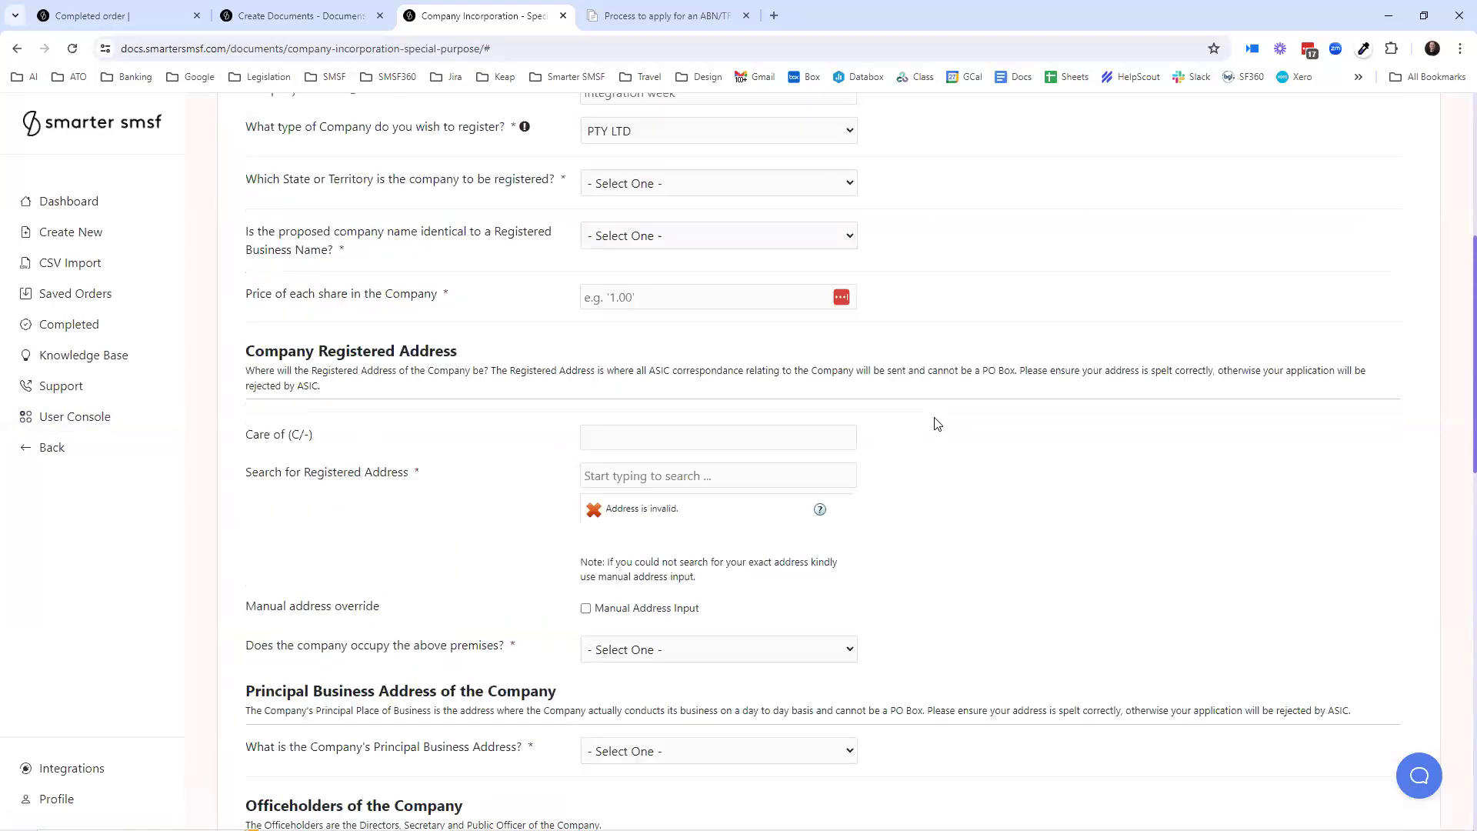
scroll(931, 385, "down", 1)
scroll(904, 376, "up", 2)
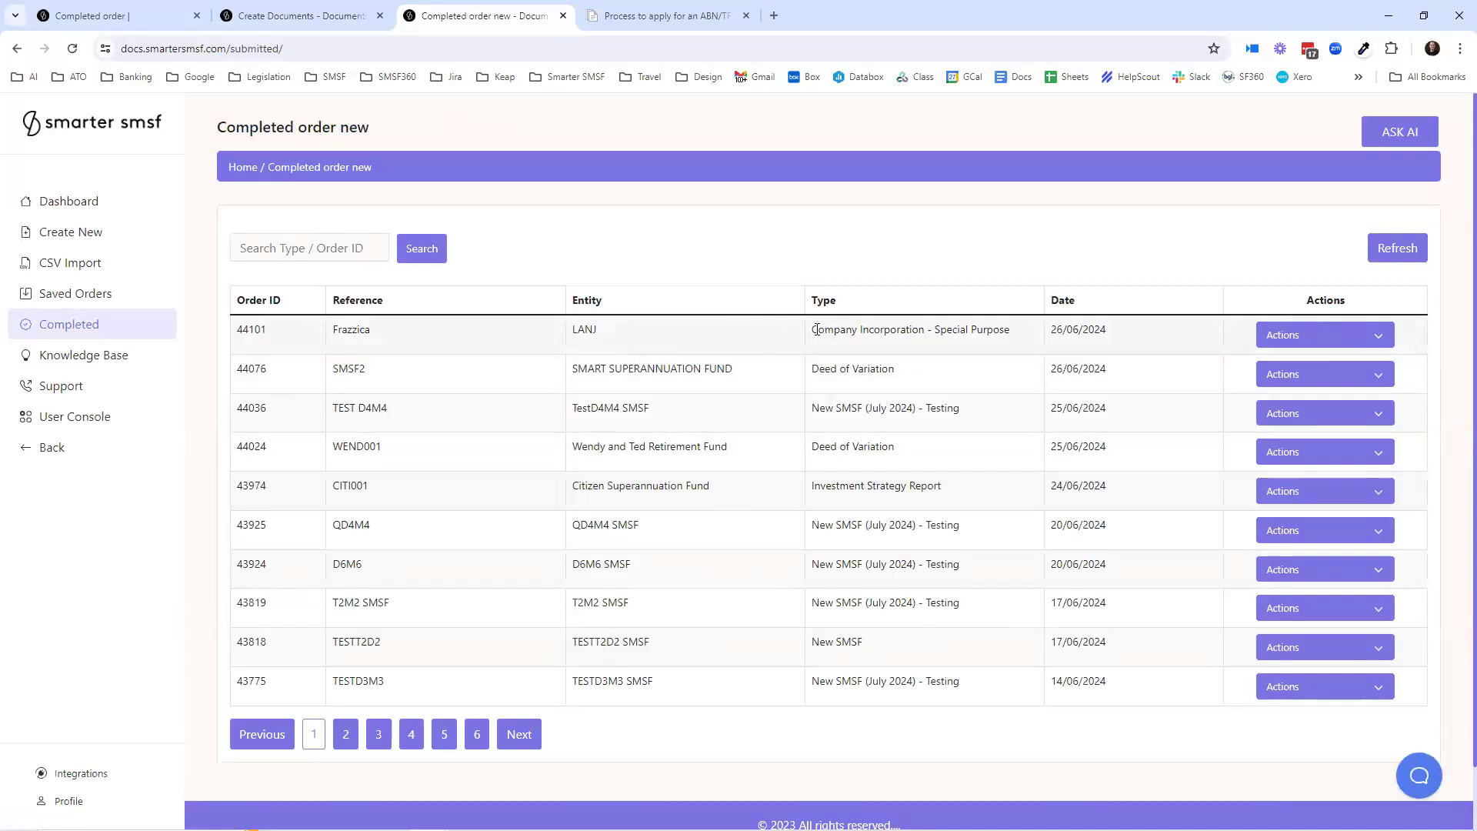
Use DOCFLOWS > Create New SMSF on completed order 44101 to start a New SMSF order
left_click_drag(812, 329, 1012, 331)
left_click(1370, 339)
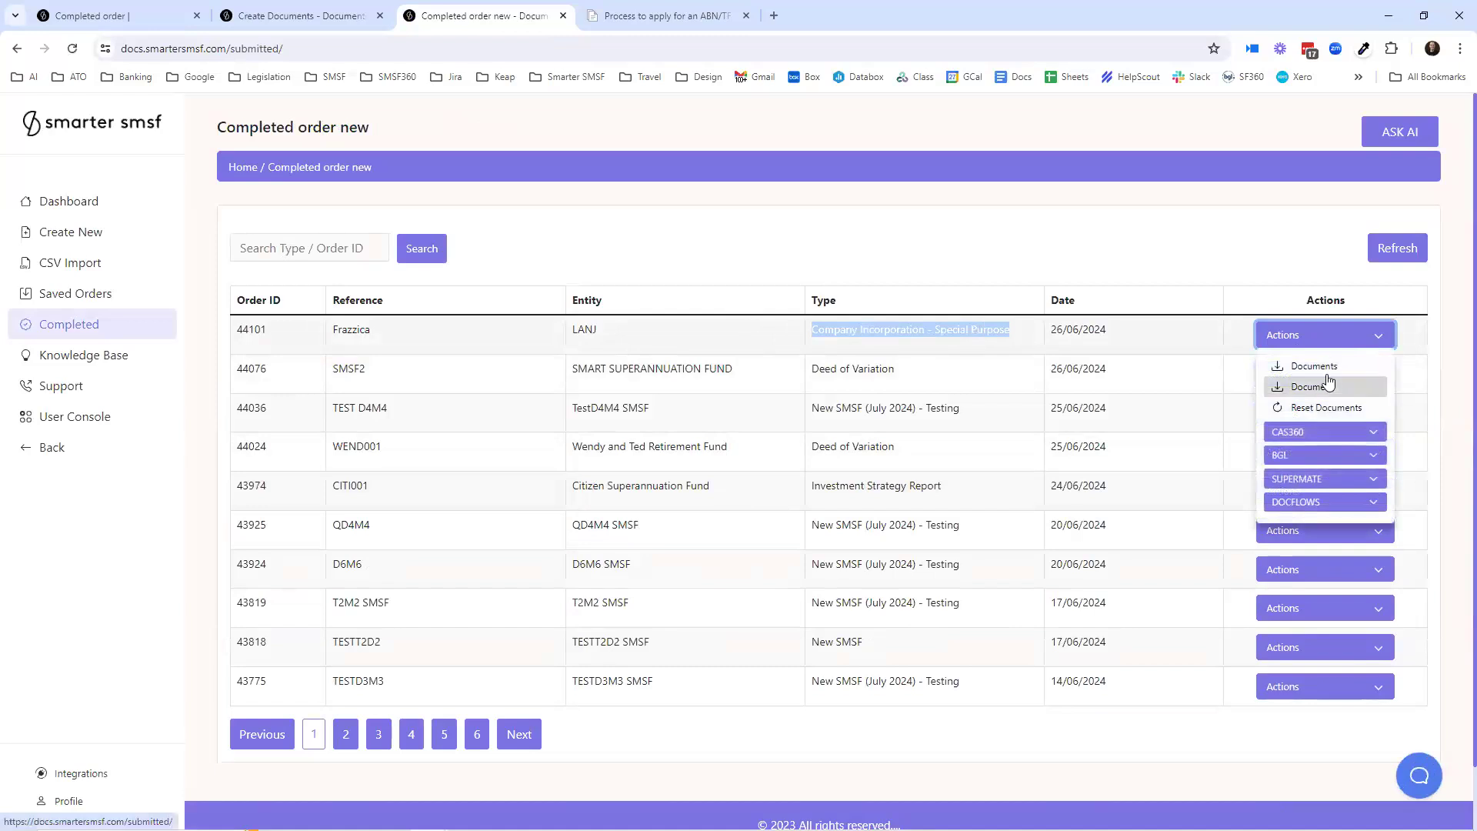
left_click(1376, 435)
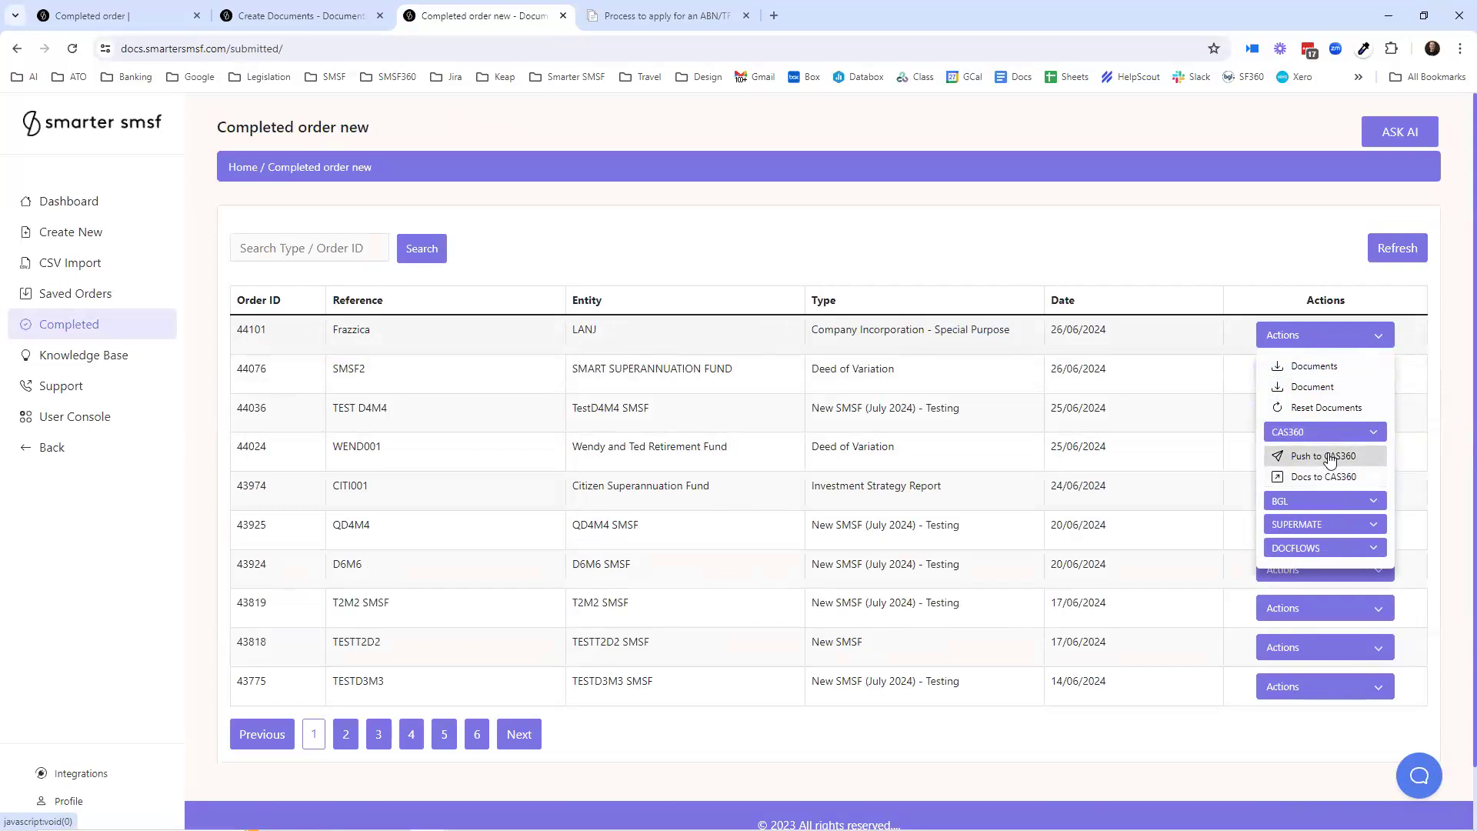
left_click(1382, 441)
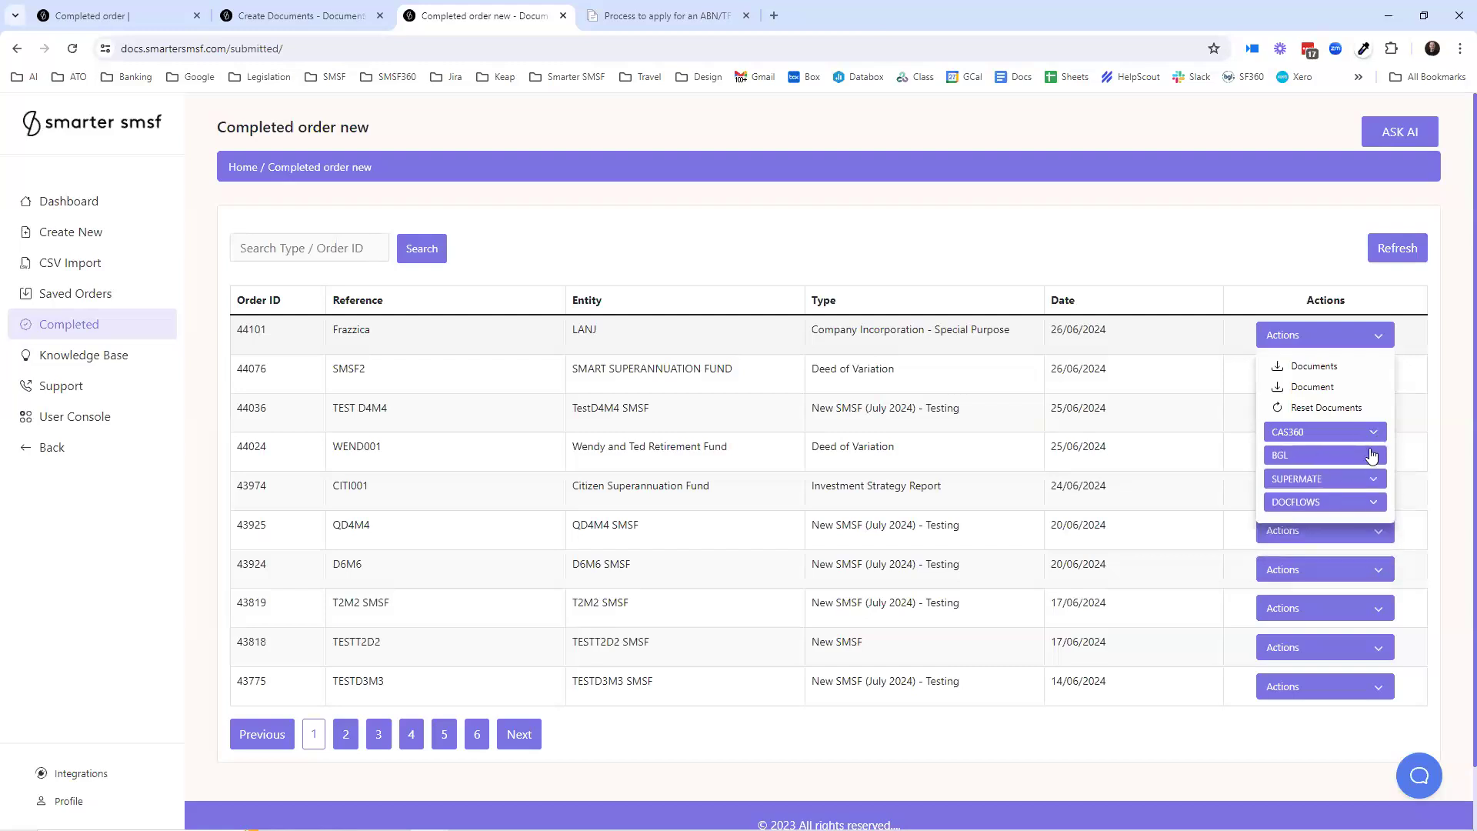
left_click(1369, 505)
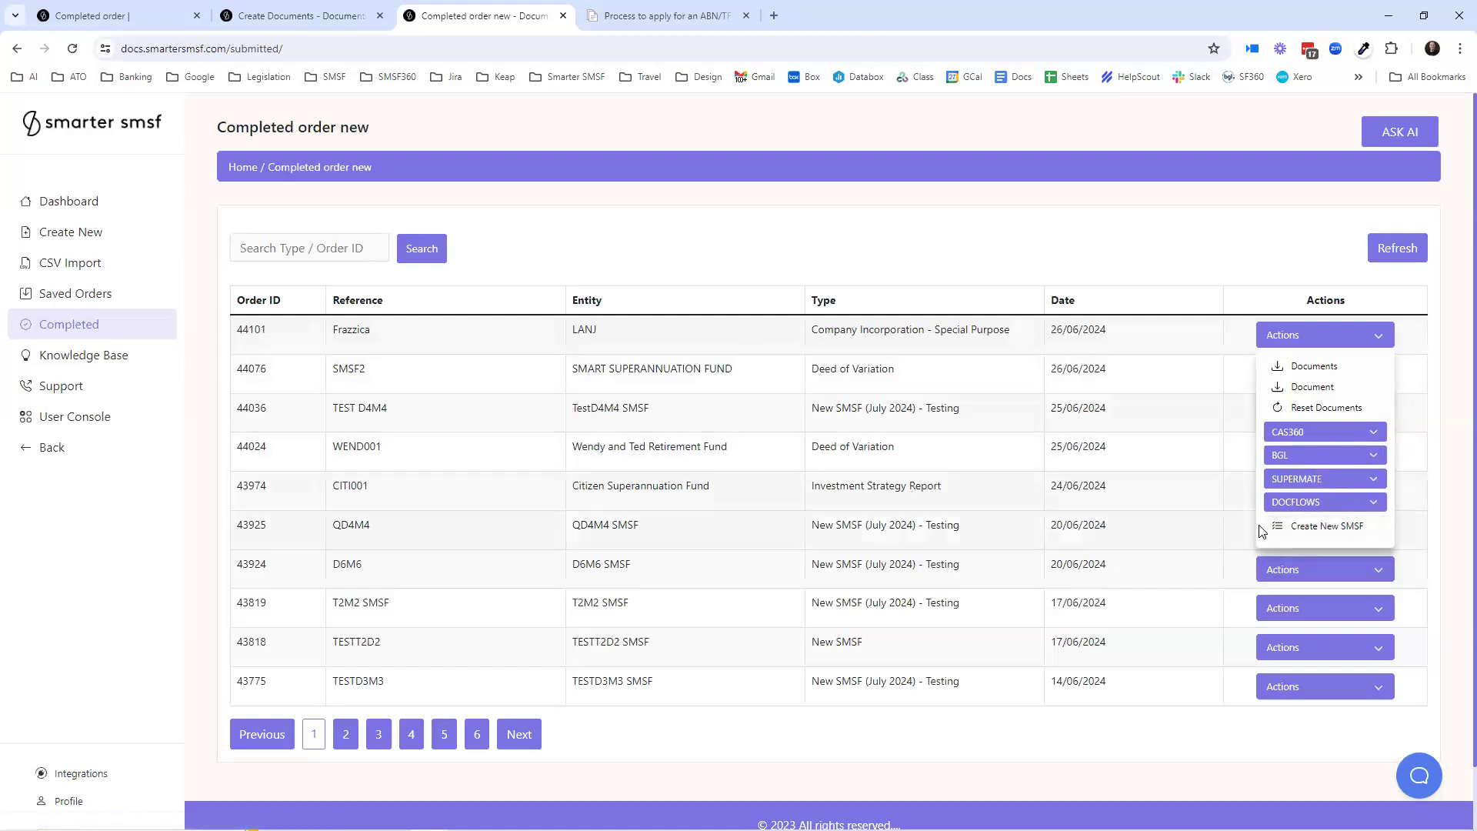
left_click(1298, 529)
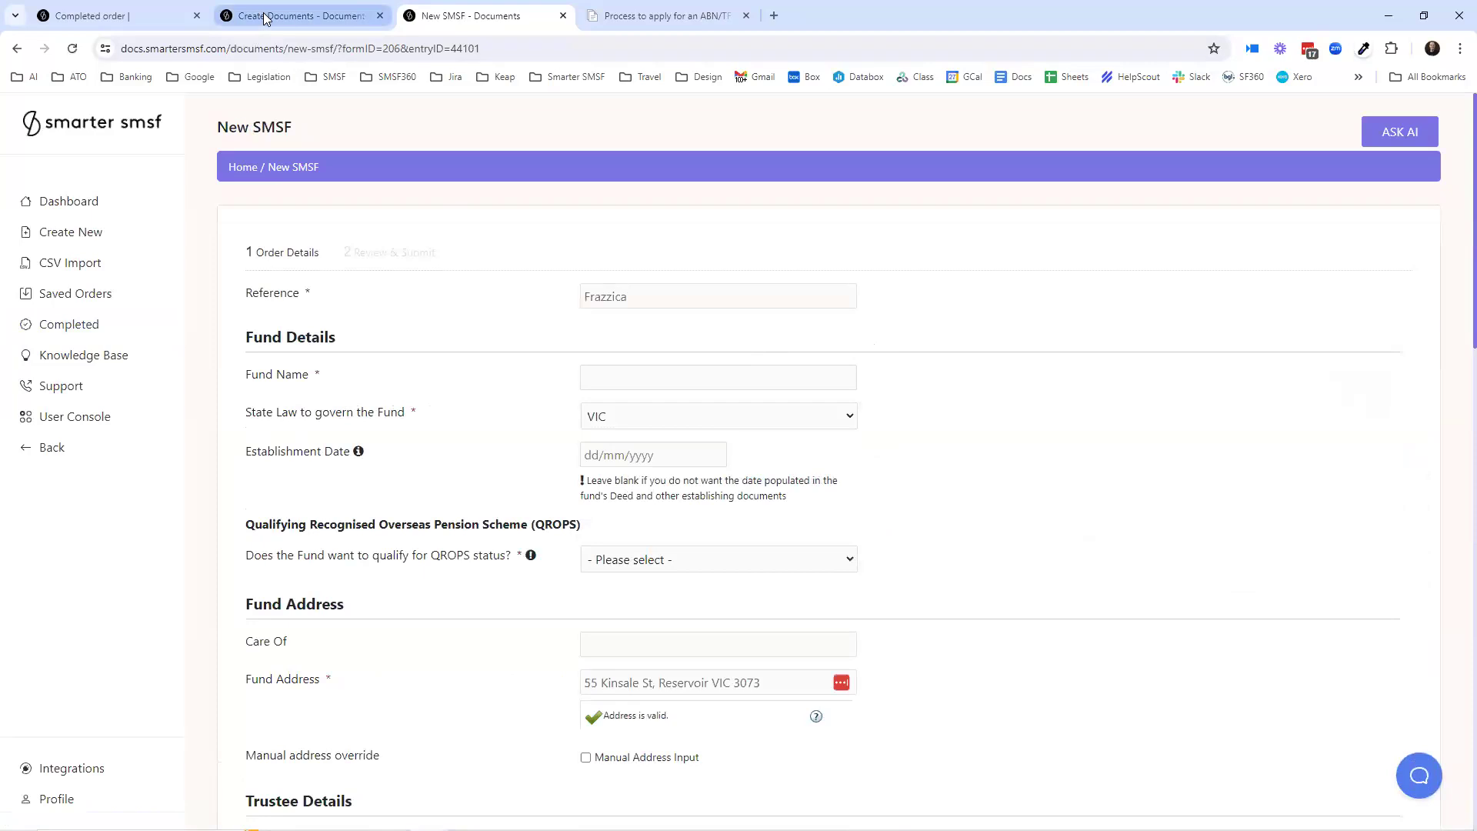
Enter 'Sample Fund' as the Fund Name and accept the suggested fund address
mouse_move(263, 17)
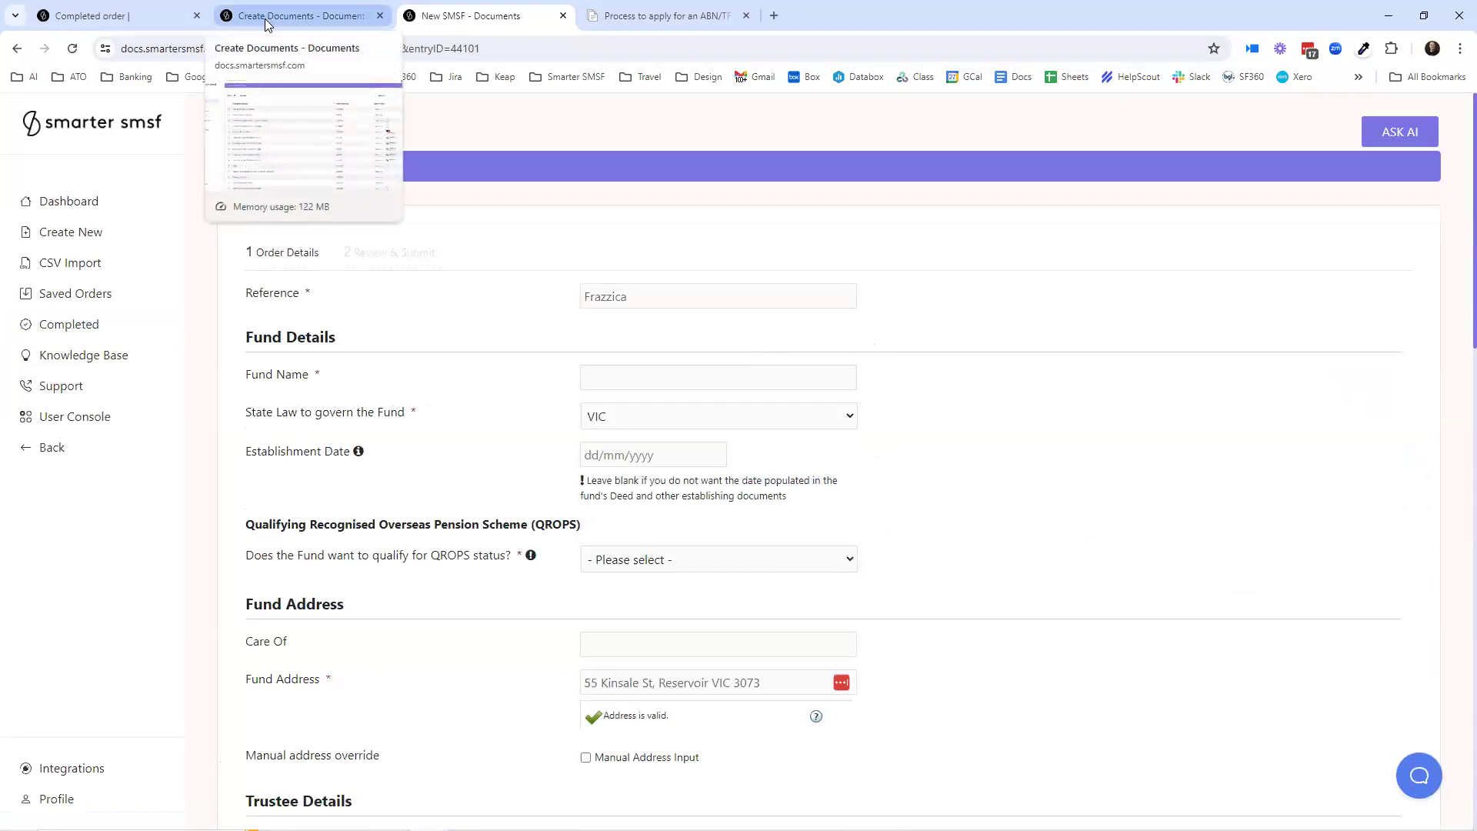
scroll(556, 291, "down", 3)
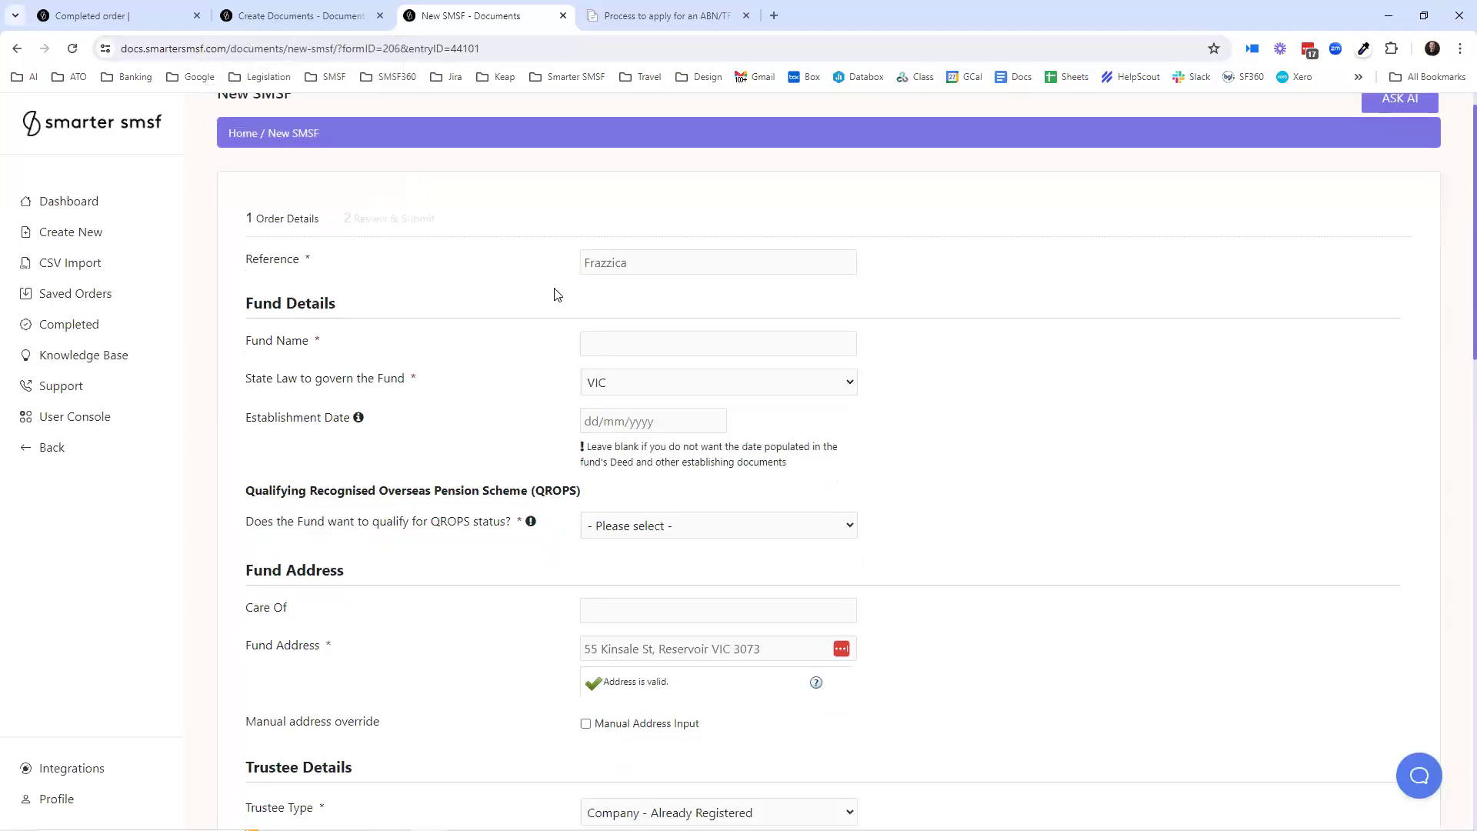
scroll(555, 288, "up", 3)
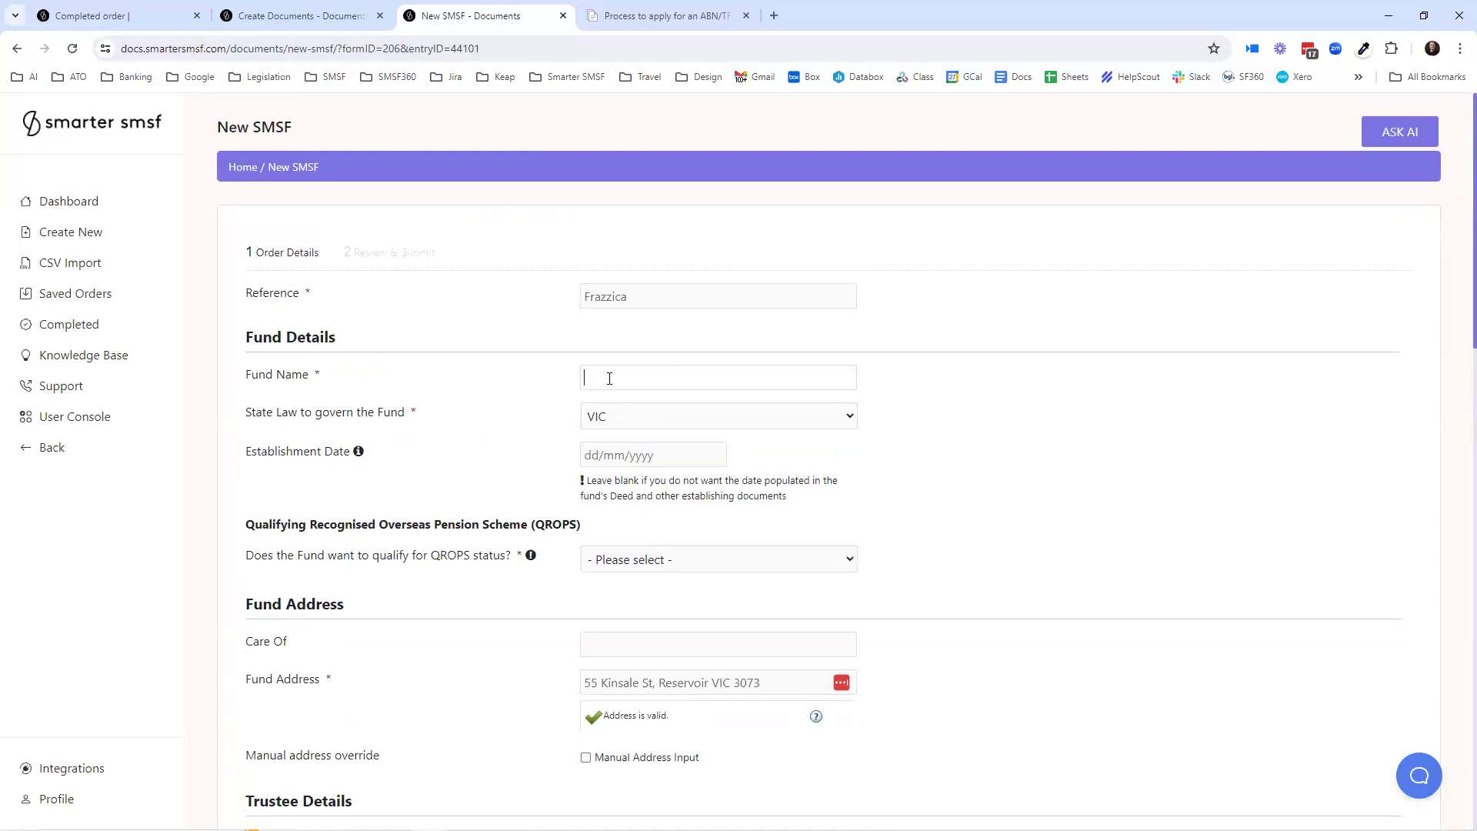
type("ample Fund")
left_click(622, 459)
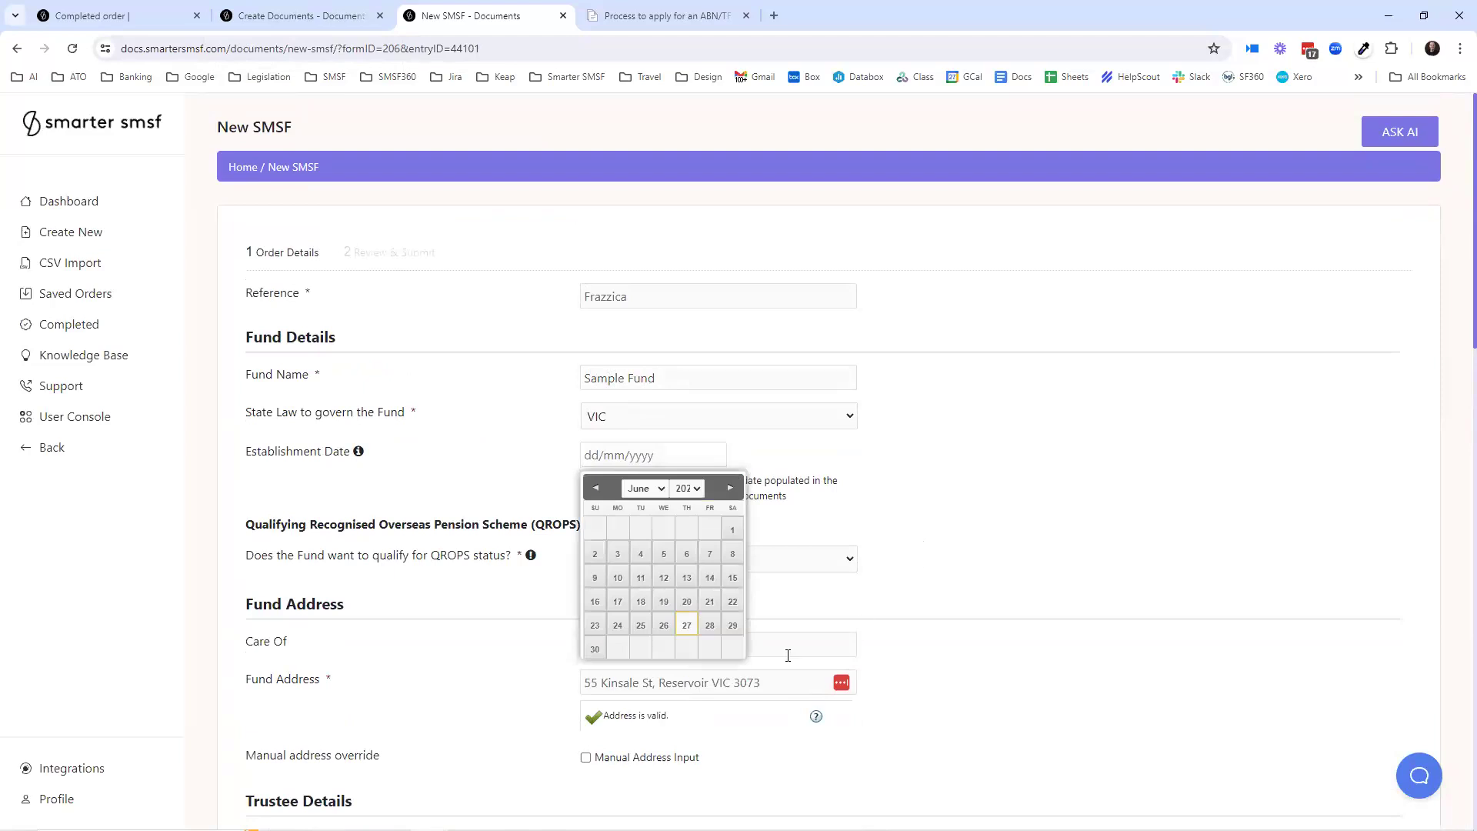
left_click(779, 686)
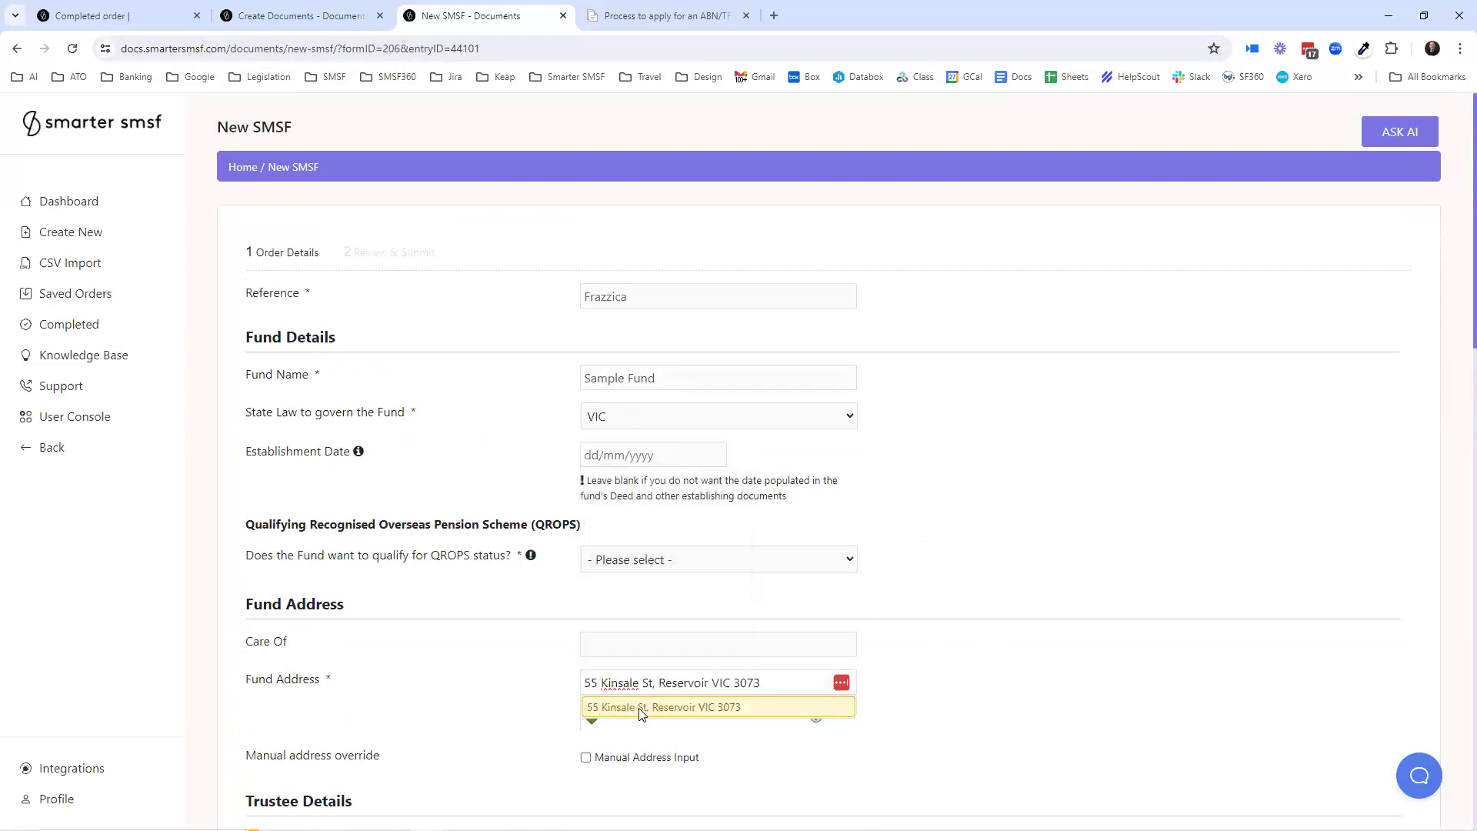
left_click(641, 707)
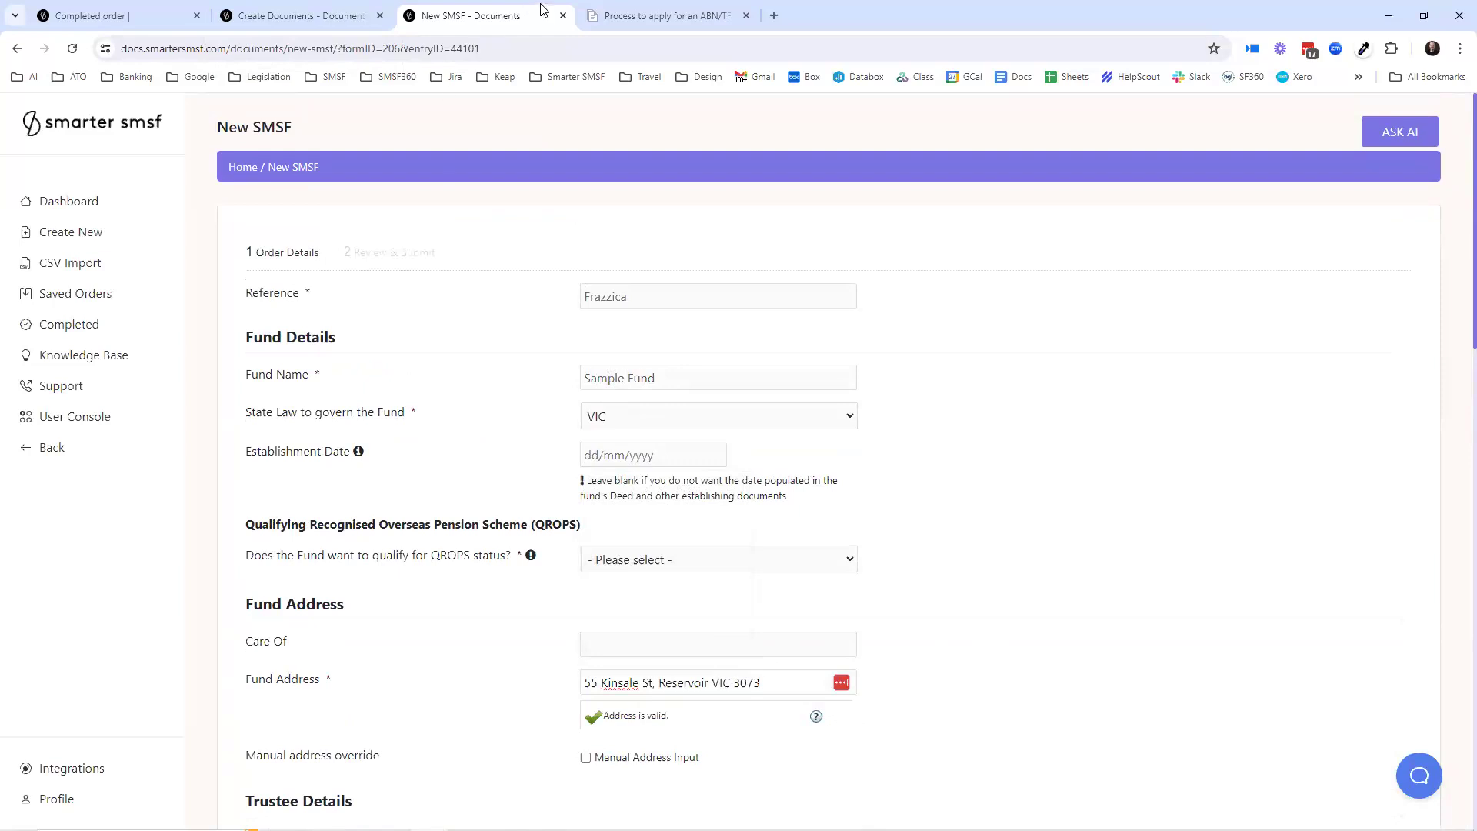
Close the New SMSF form tab and scroll the Create Documents list
left_click(563, 15)
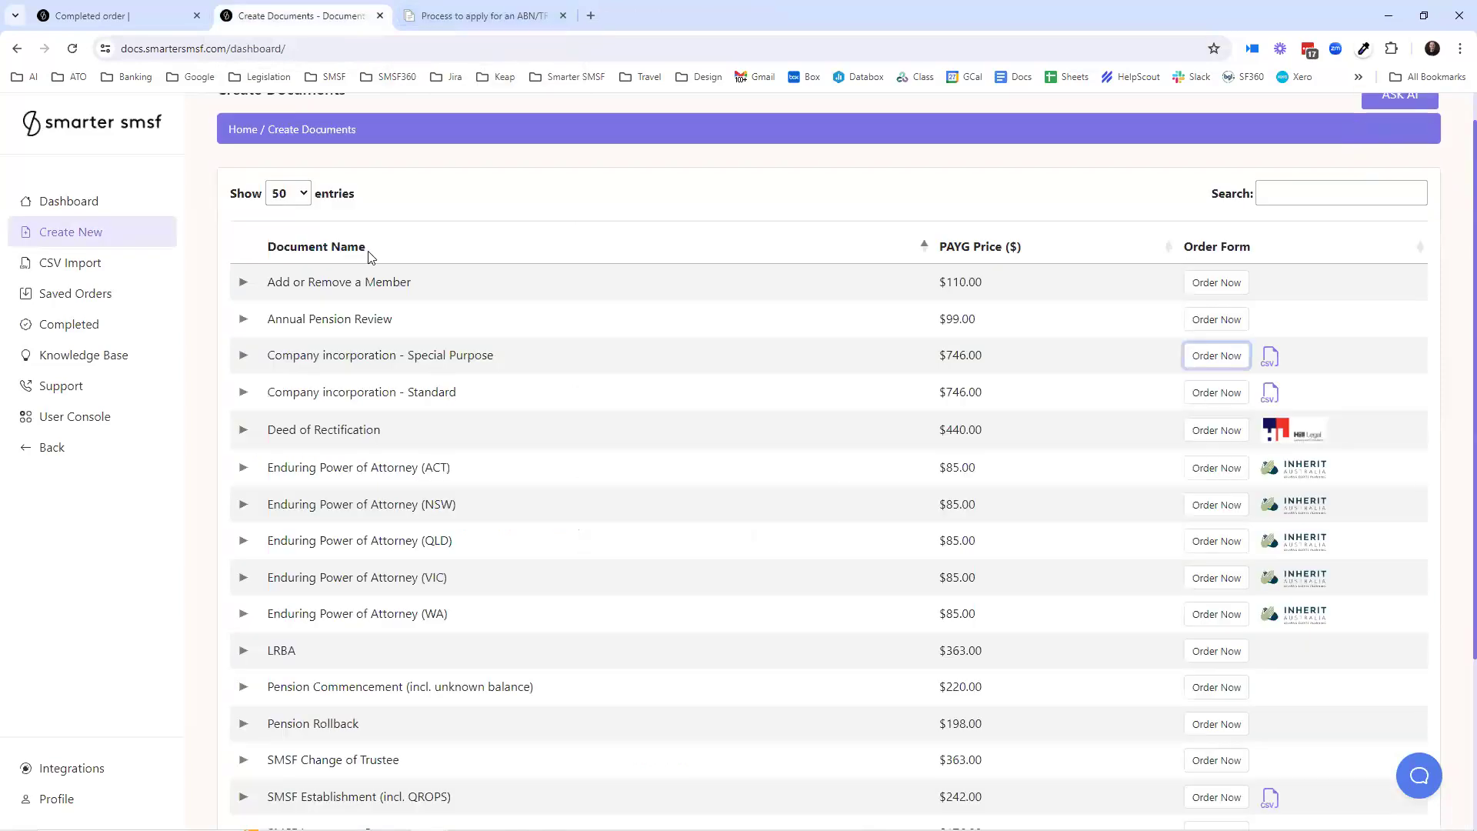
scroll(485, 473, "down", 2)
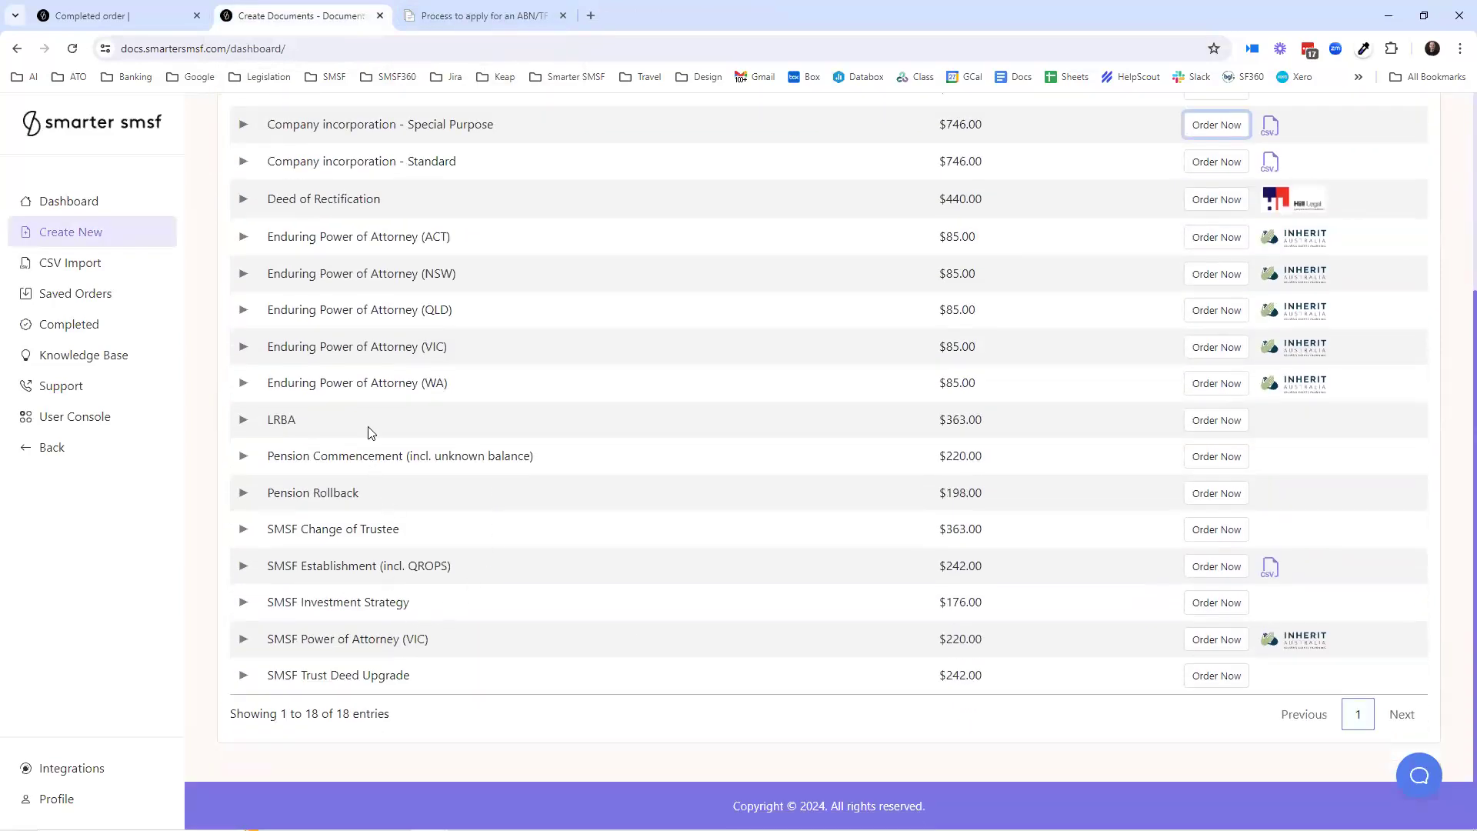
scroll(377, 423, "up", 3)
scroll(409, 501, "down", 2)
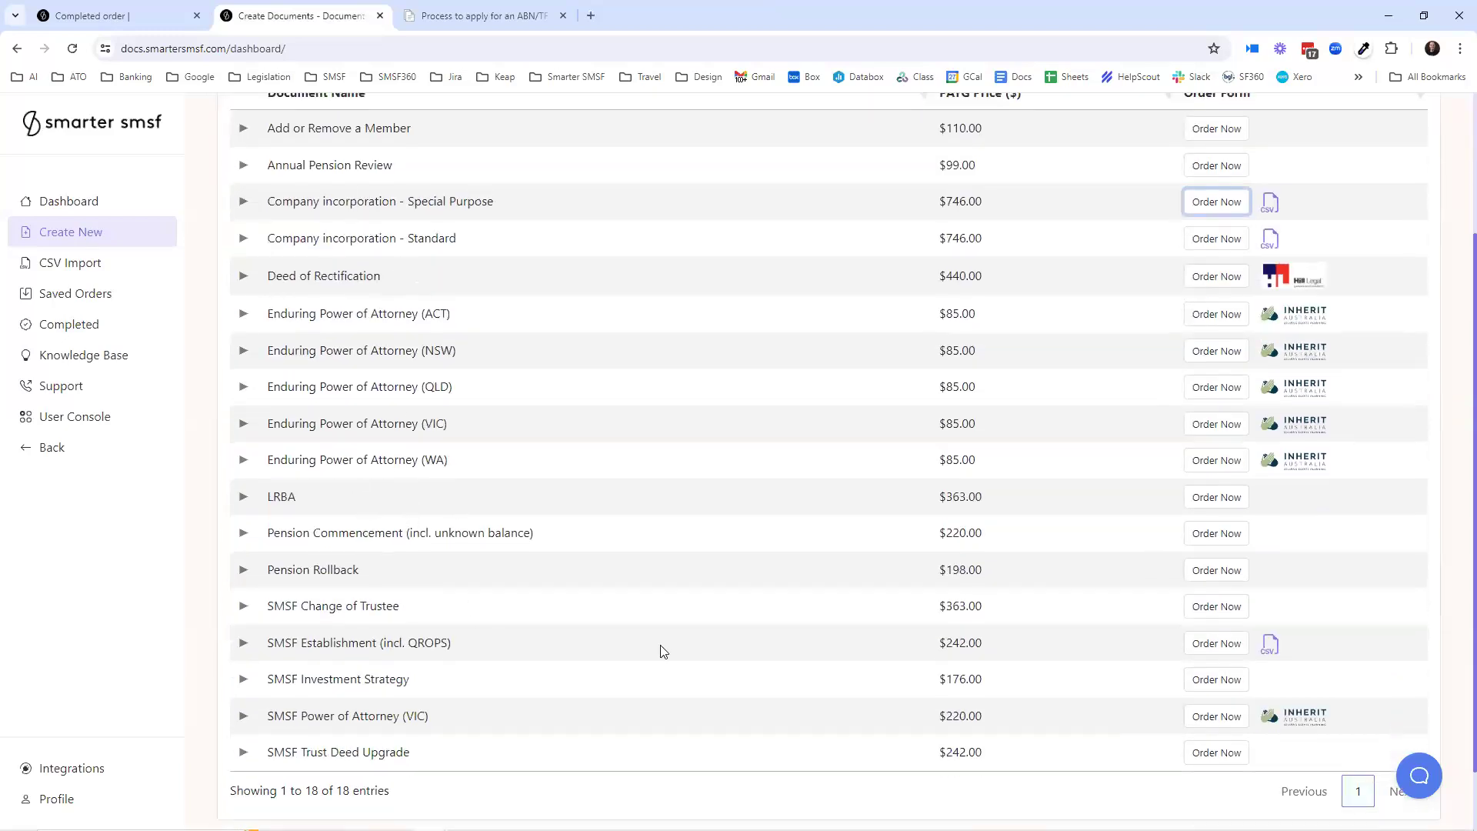
Start an SMSF Establishment (incl. QROPS) order, check the death benefit nomination choices, then close it
left_click(1232, 644)
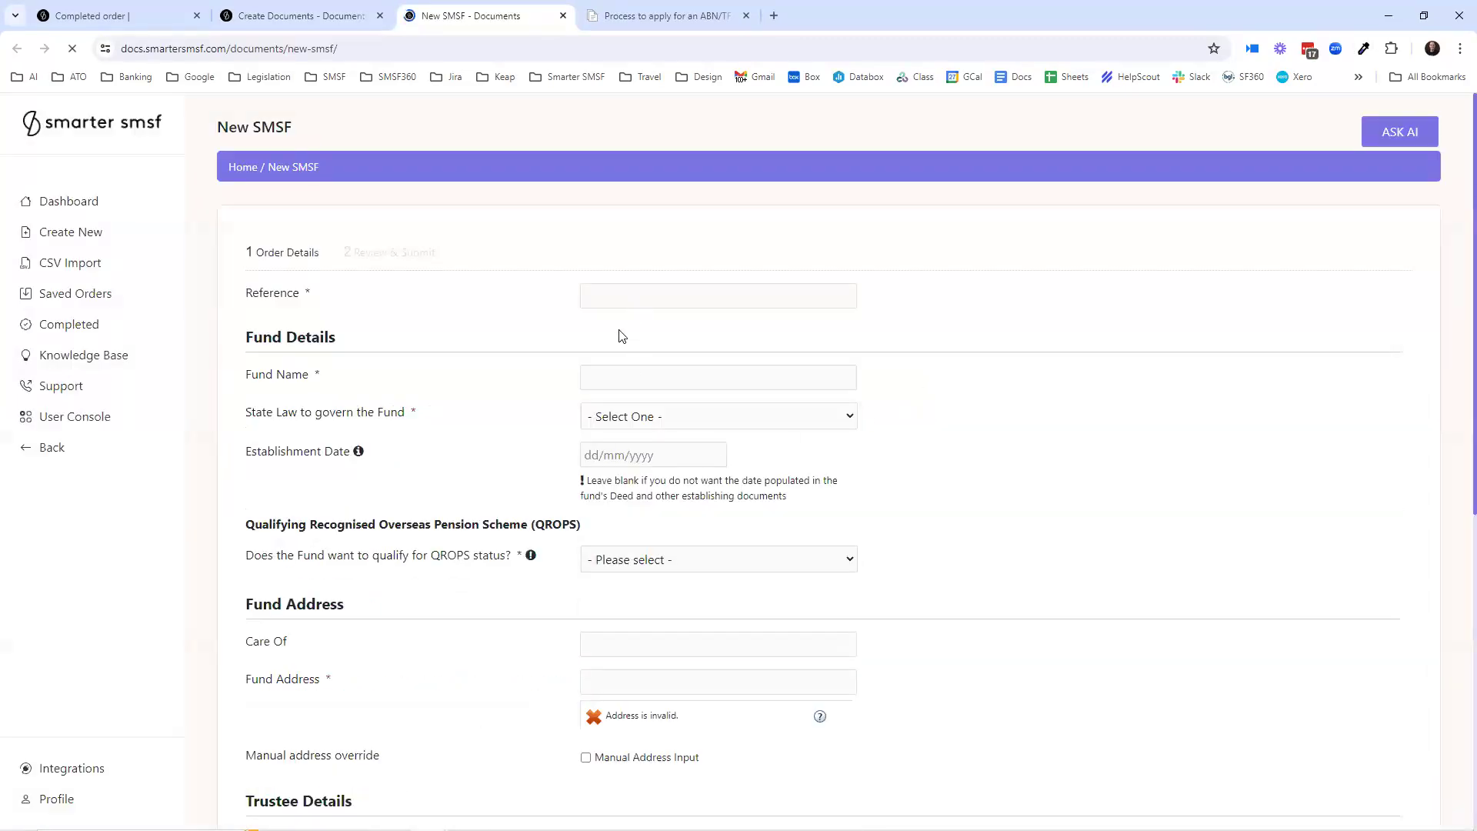
scroll(624, 435, "down", 6)
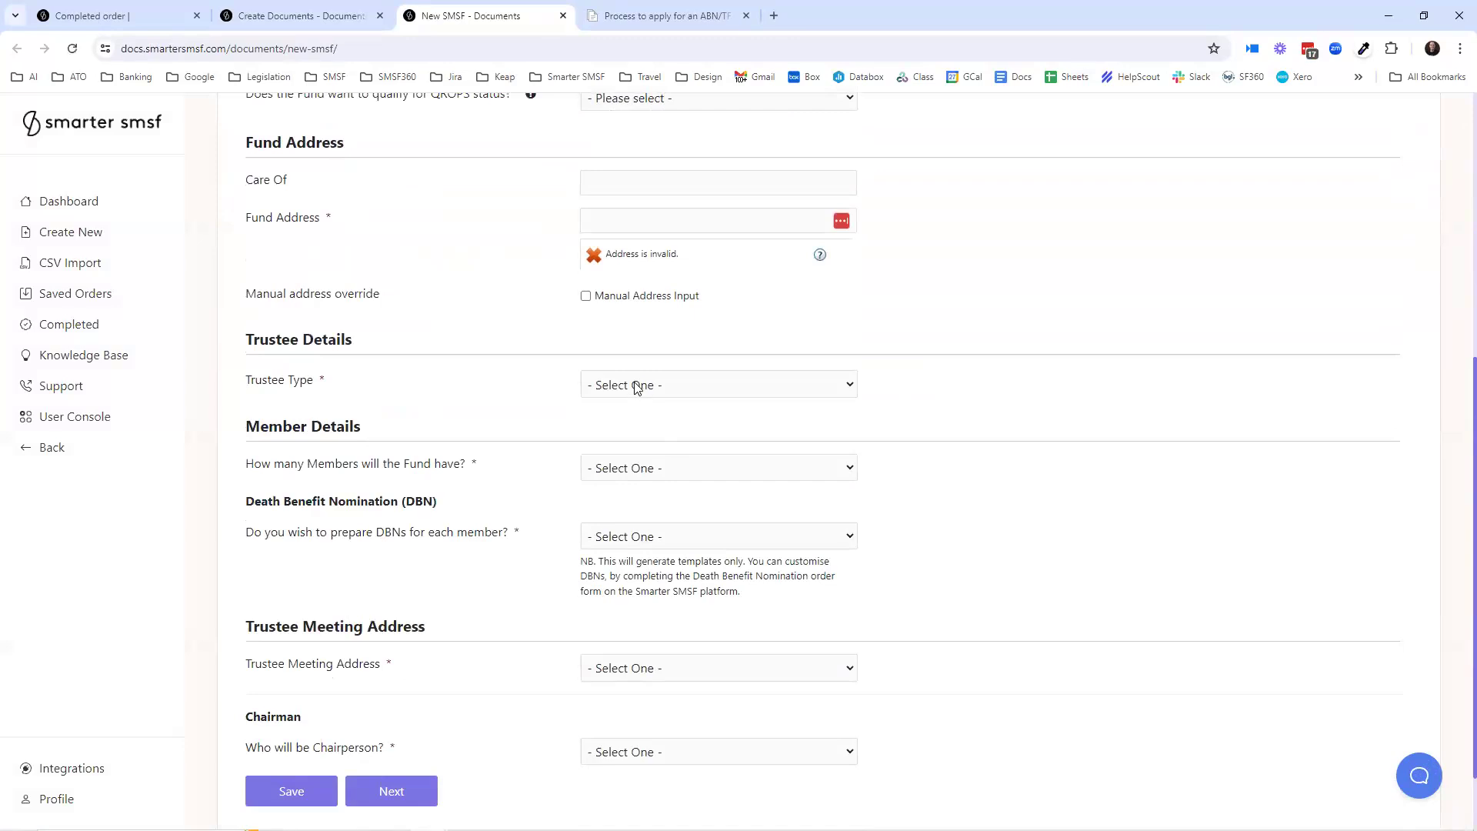
left_click(635, 539)
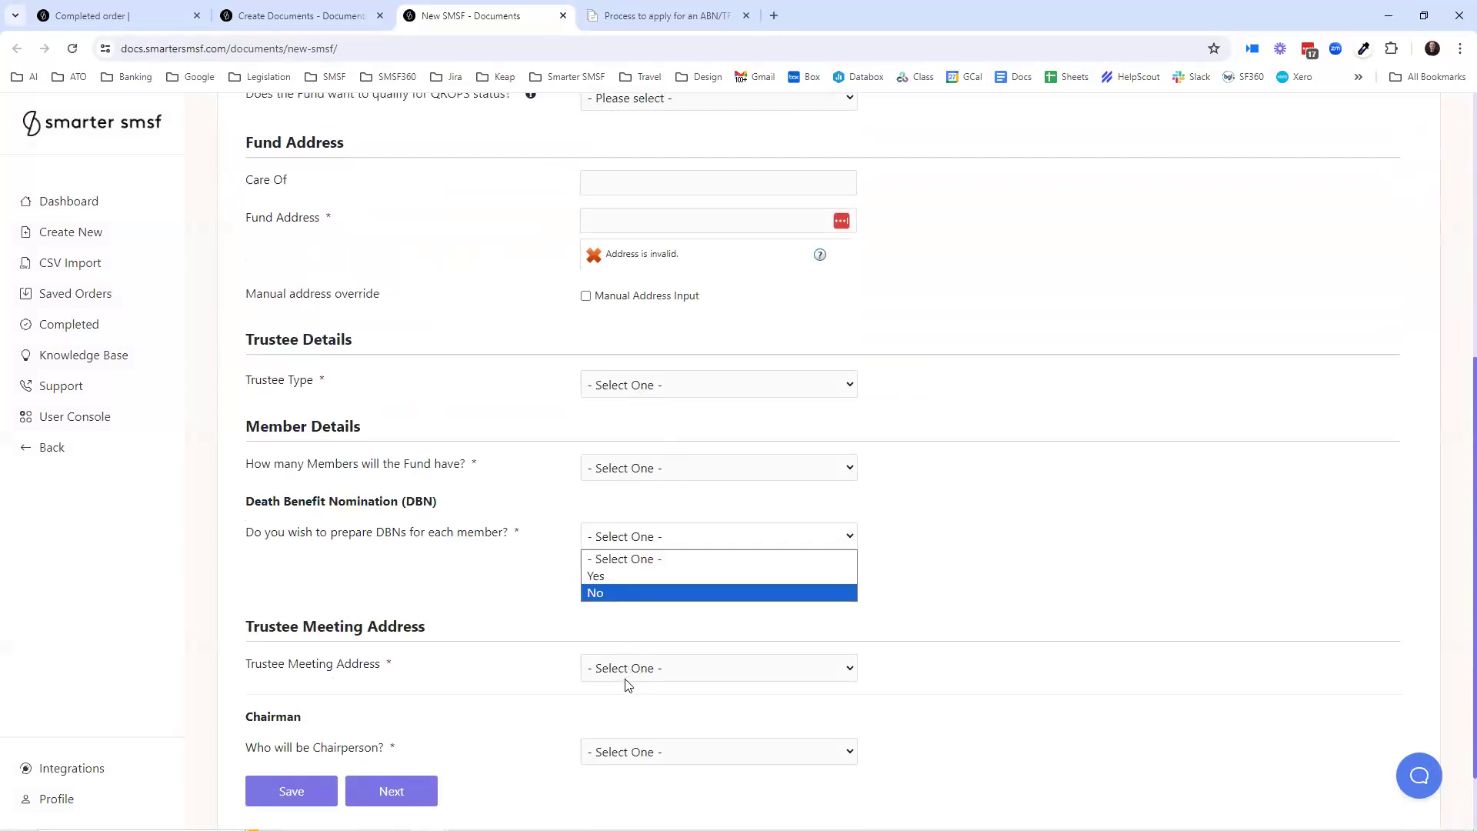
scroll(647, 637, "up", 6)
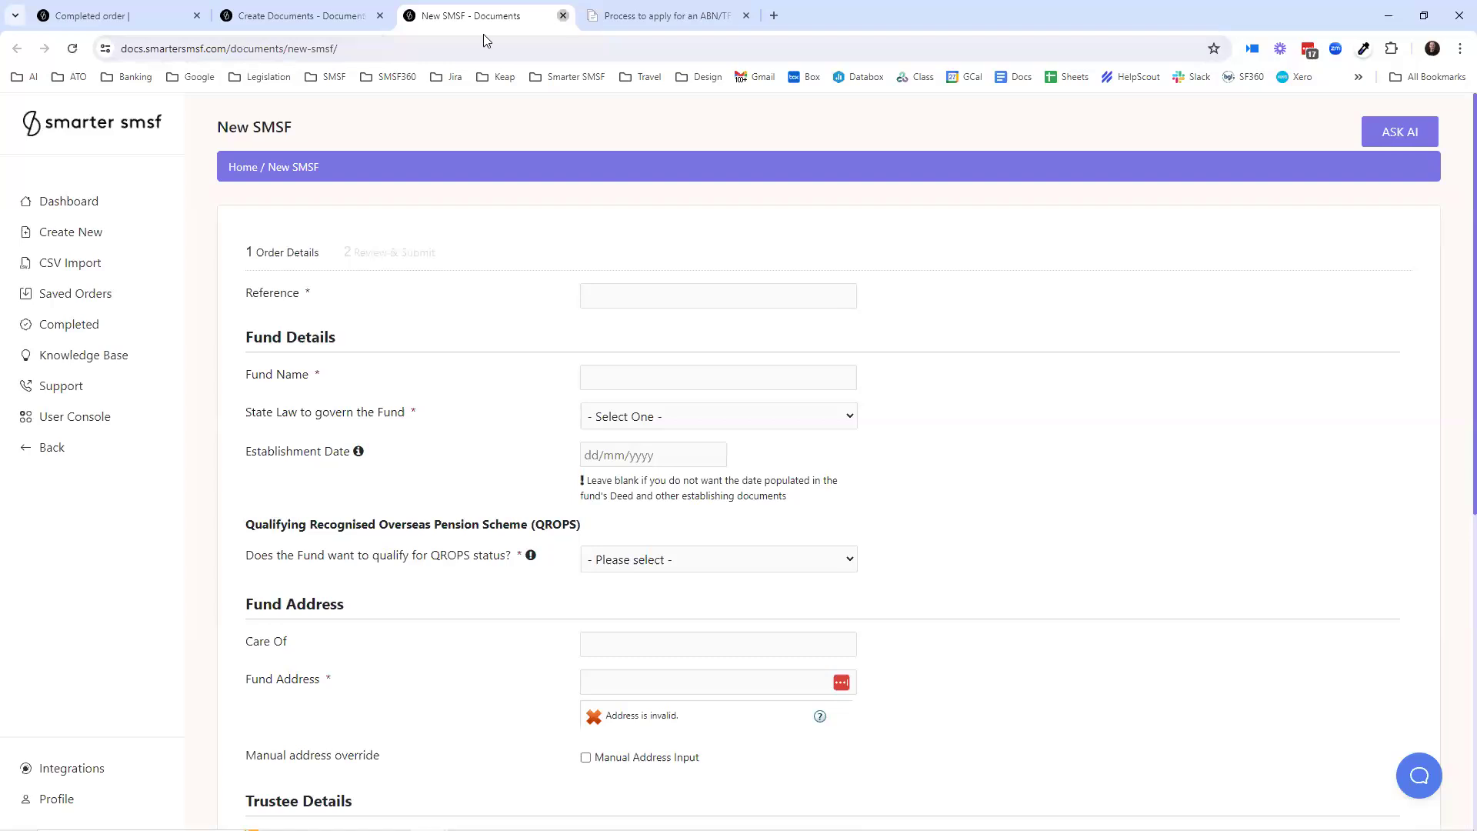
left_click(564, 15)
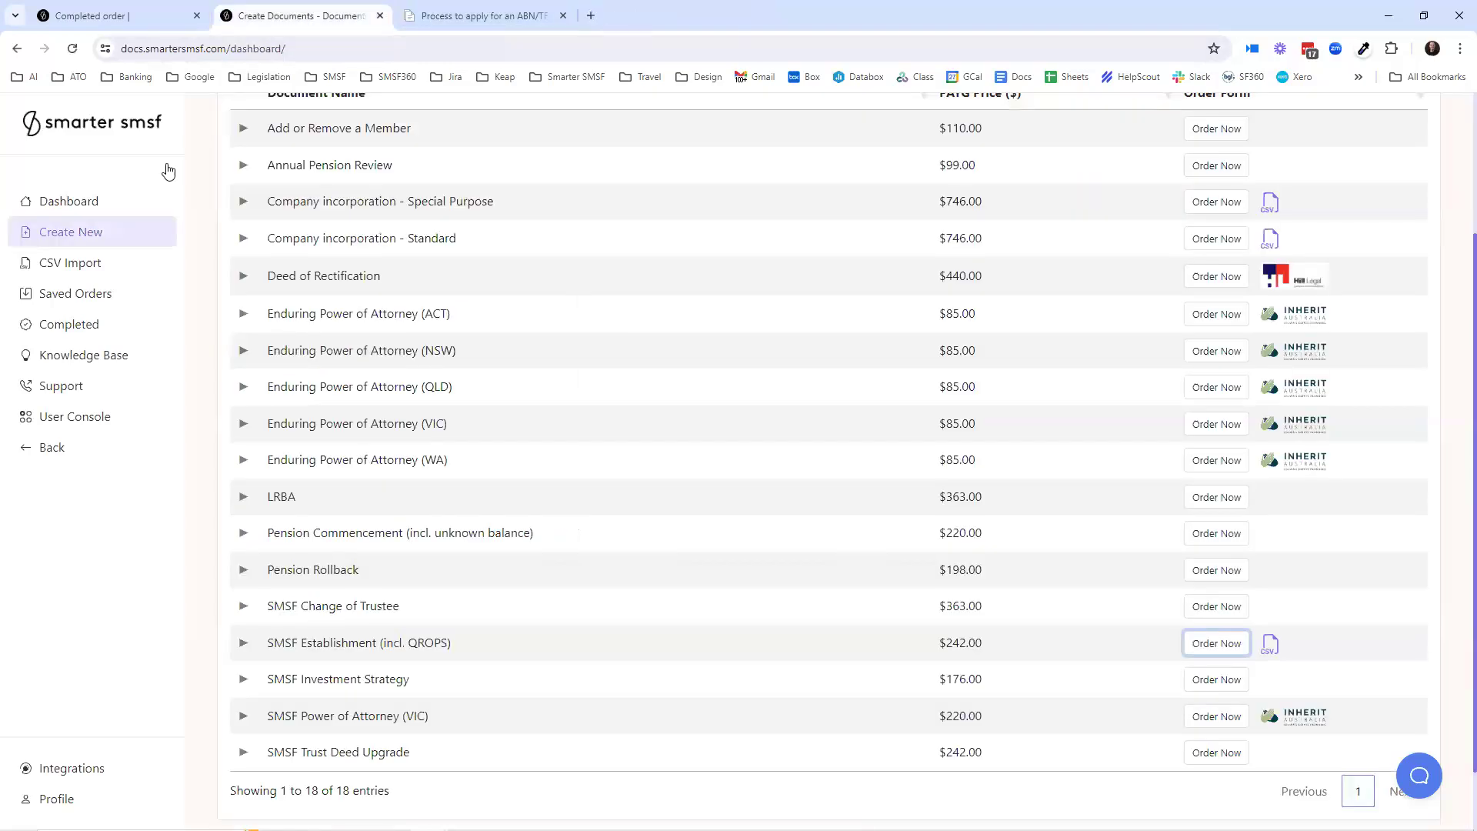
Go to Completed orders and view, then close, order 44101's actions
left_click(90, 330)
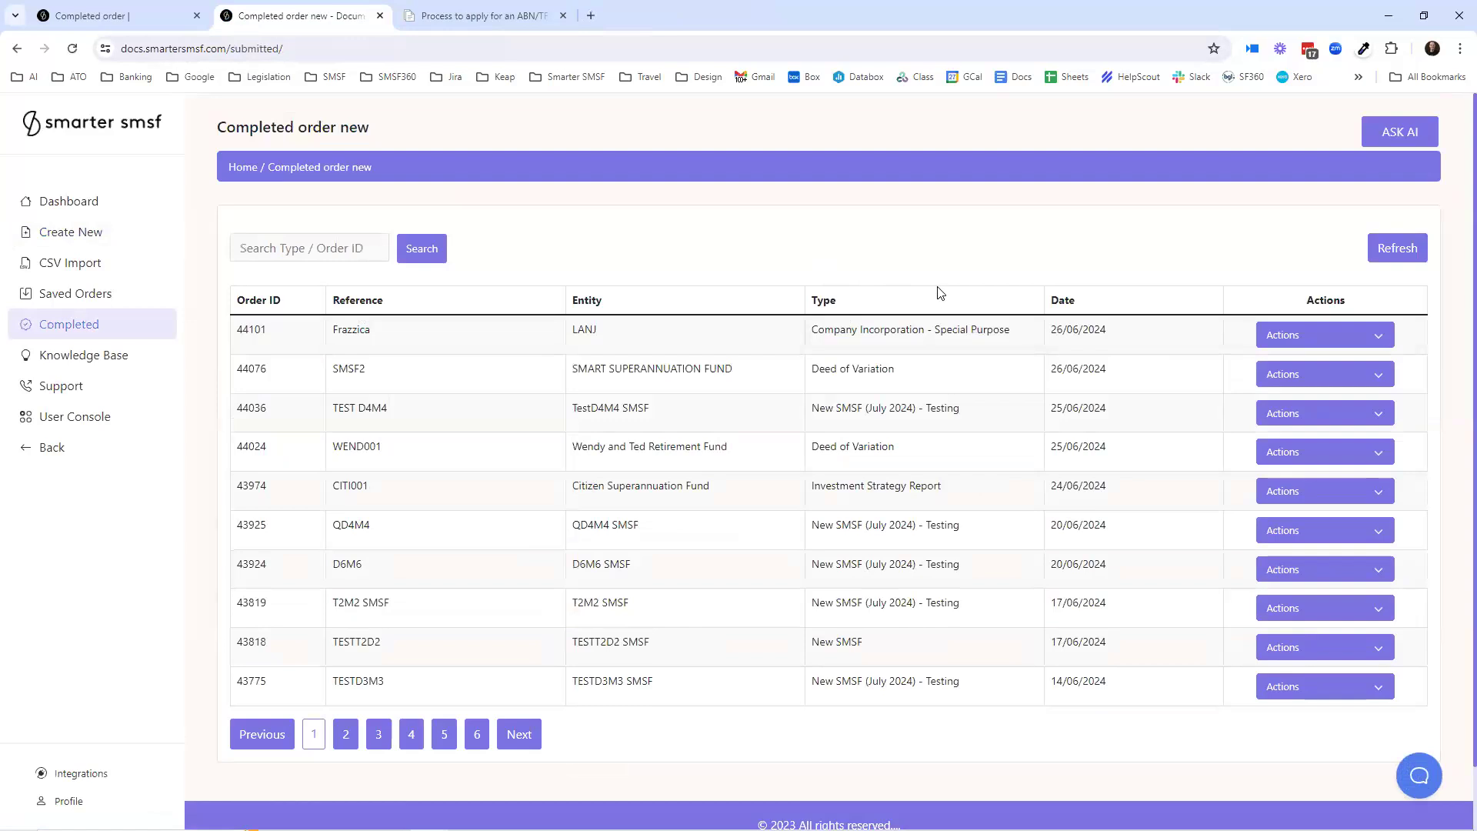
left_click(1355, 337)
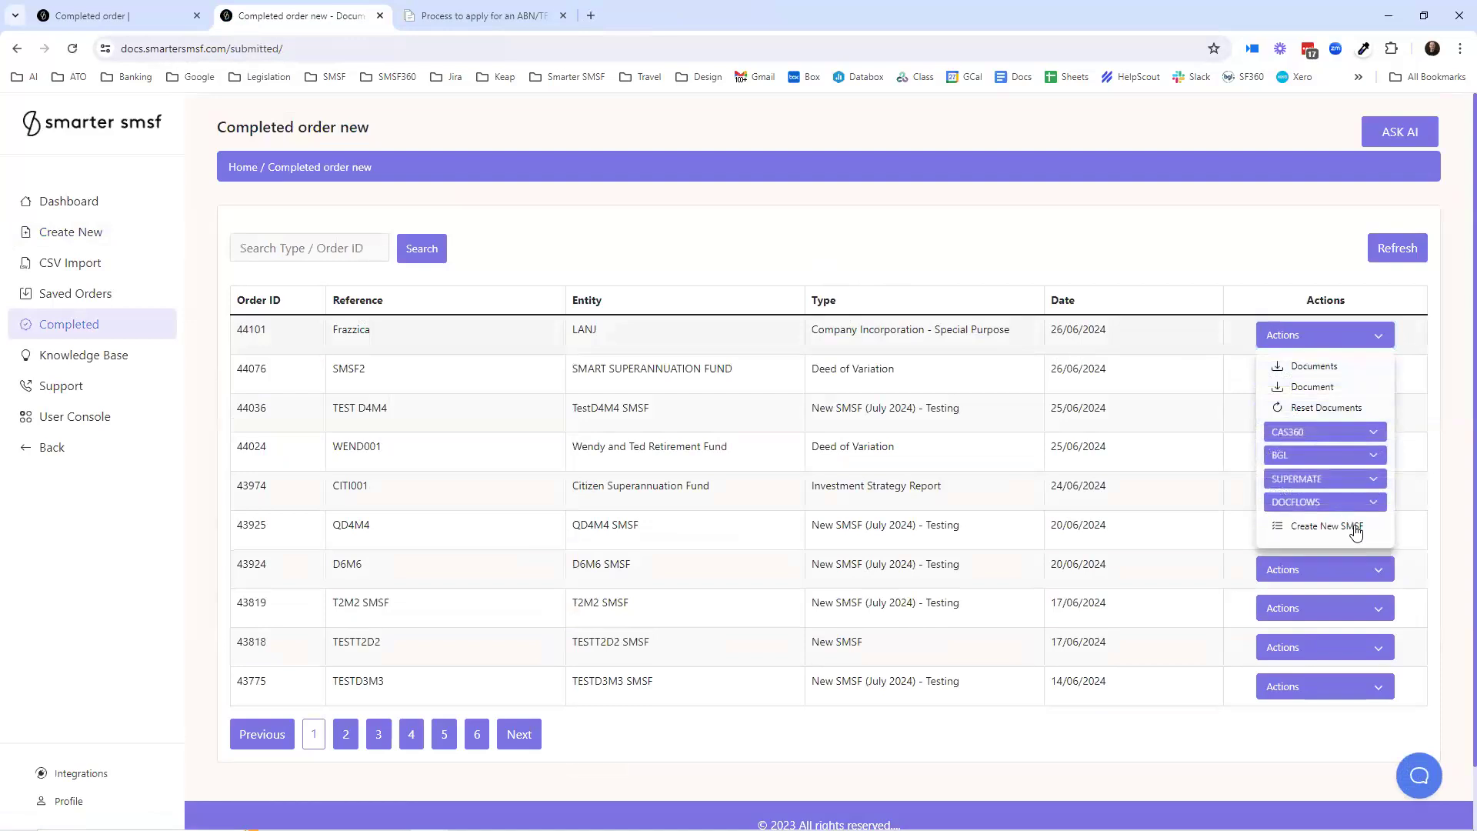
left_click(1219, 224)
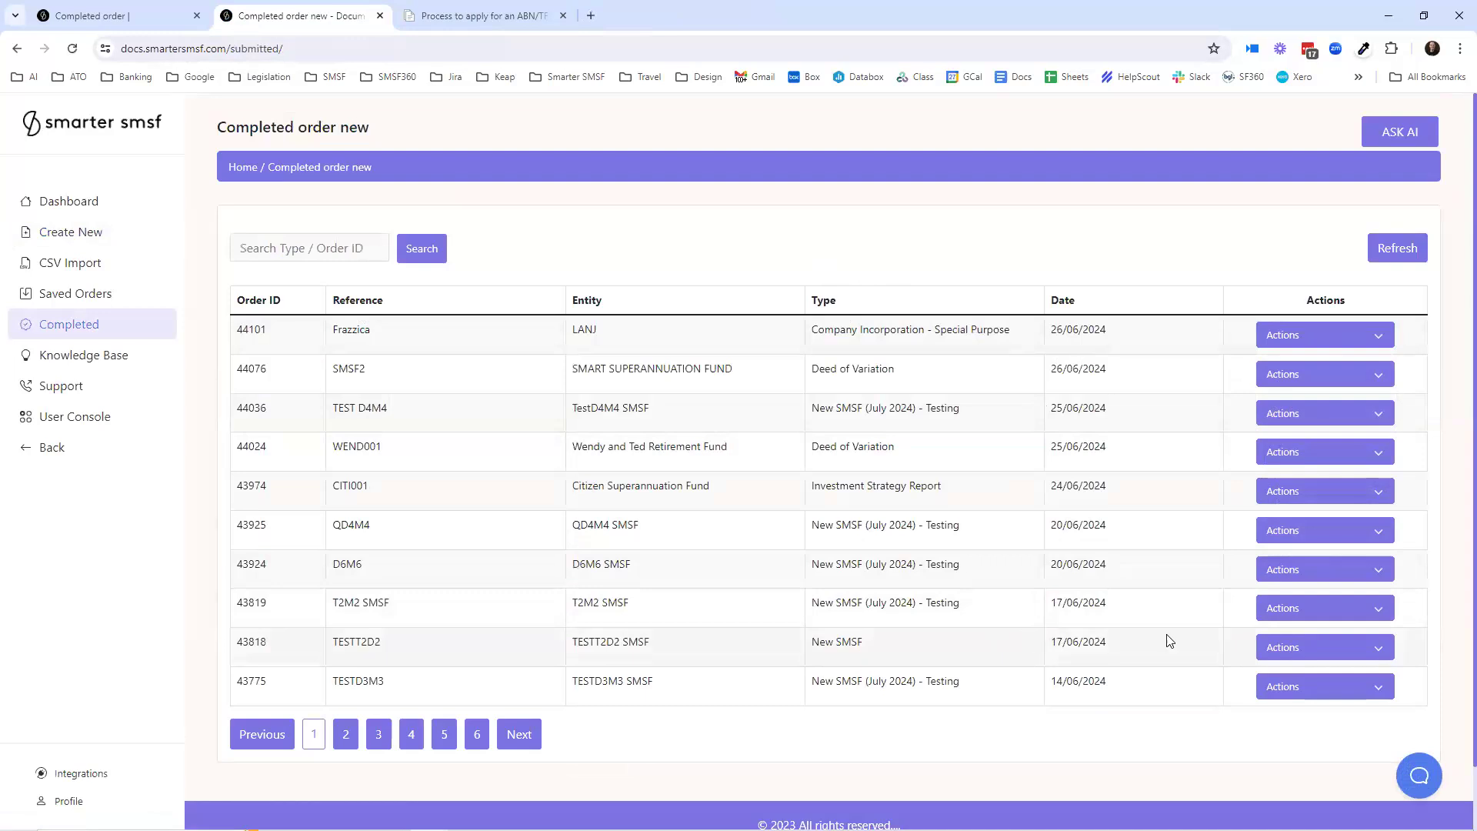
Open order 43818's actions and expand its BGL, CLASS and SuperMate options
left_click(1377, 649)
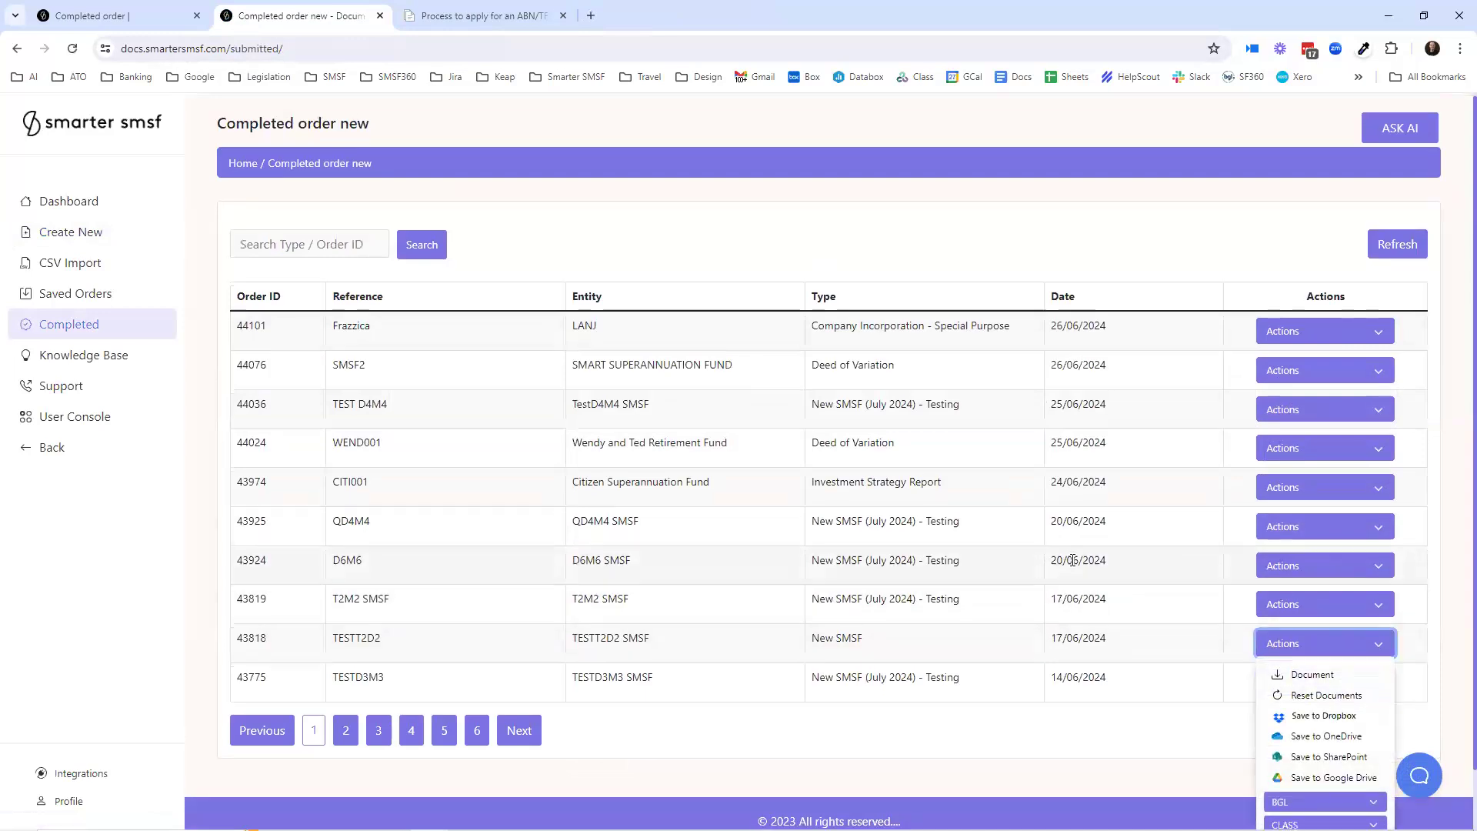
scroll(1077, 577, "down", 1)
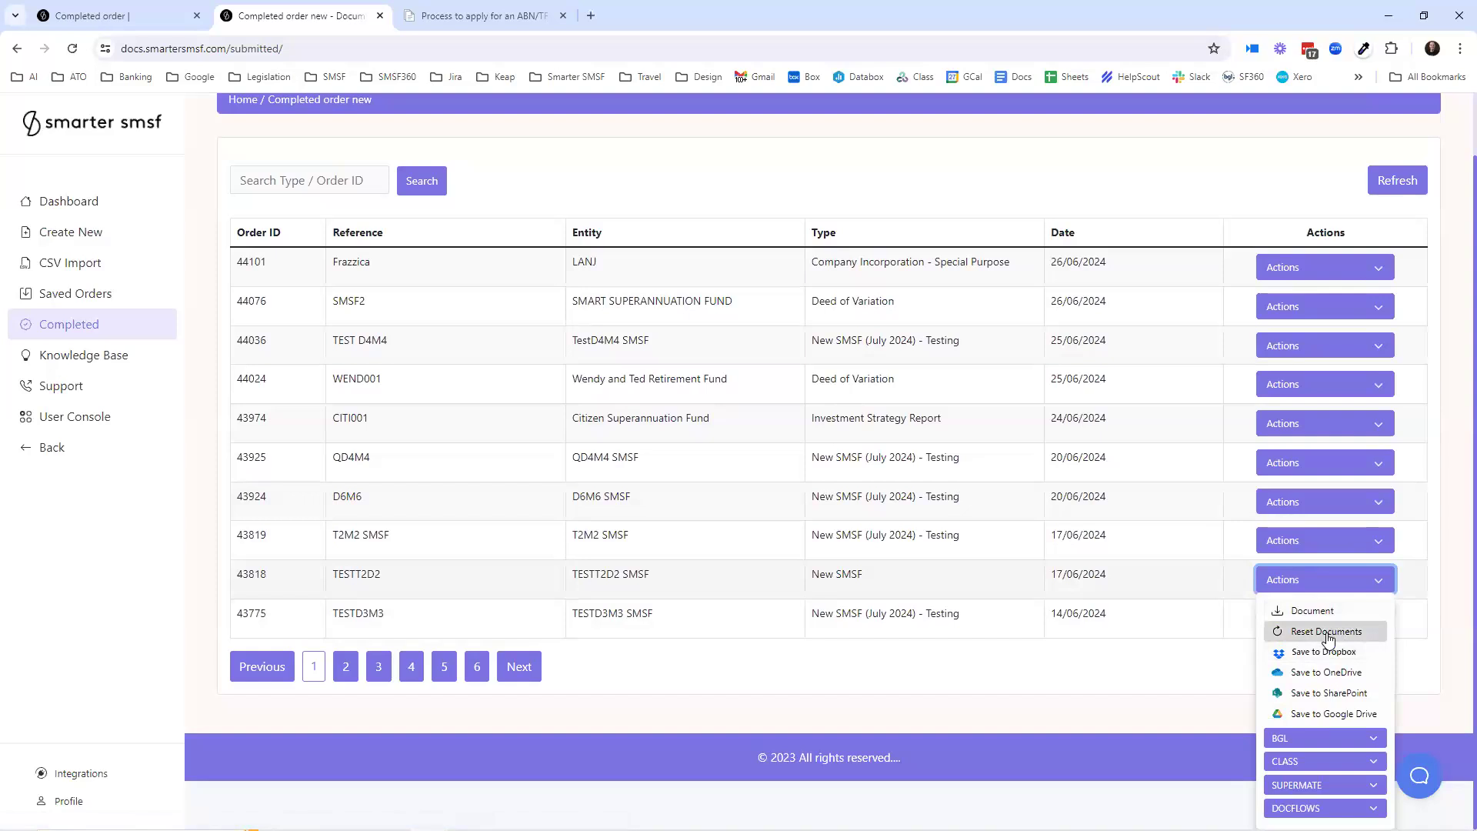
left_click(1375, 739)
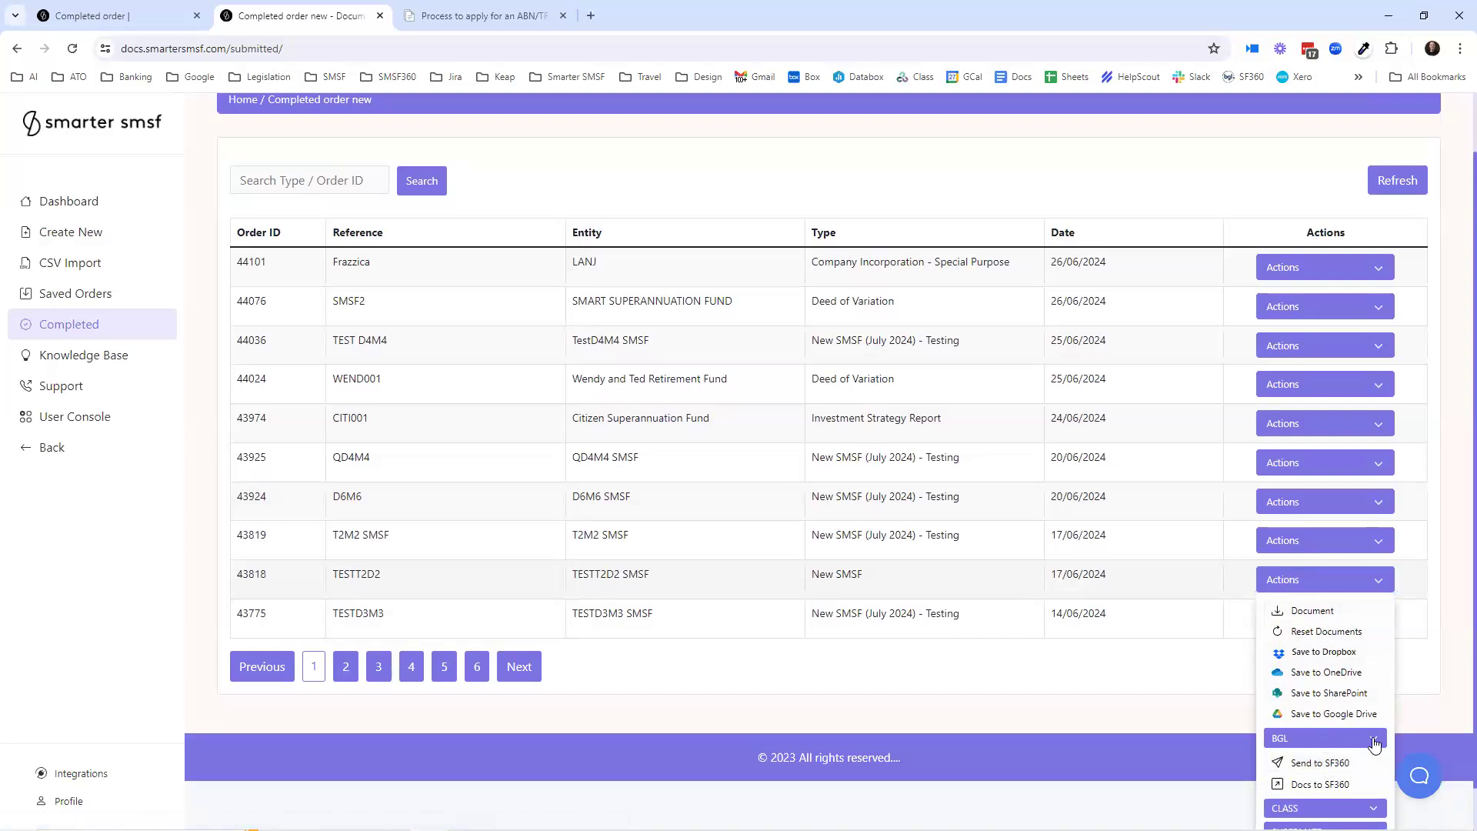
scroll(1374, 740, "down", 1)
left_click(1370, 765)
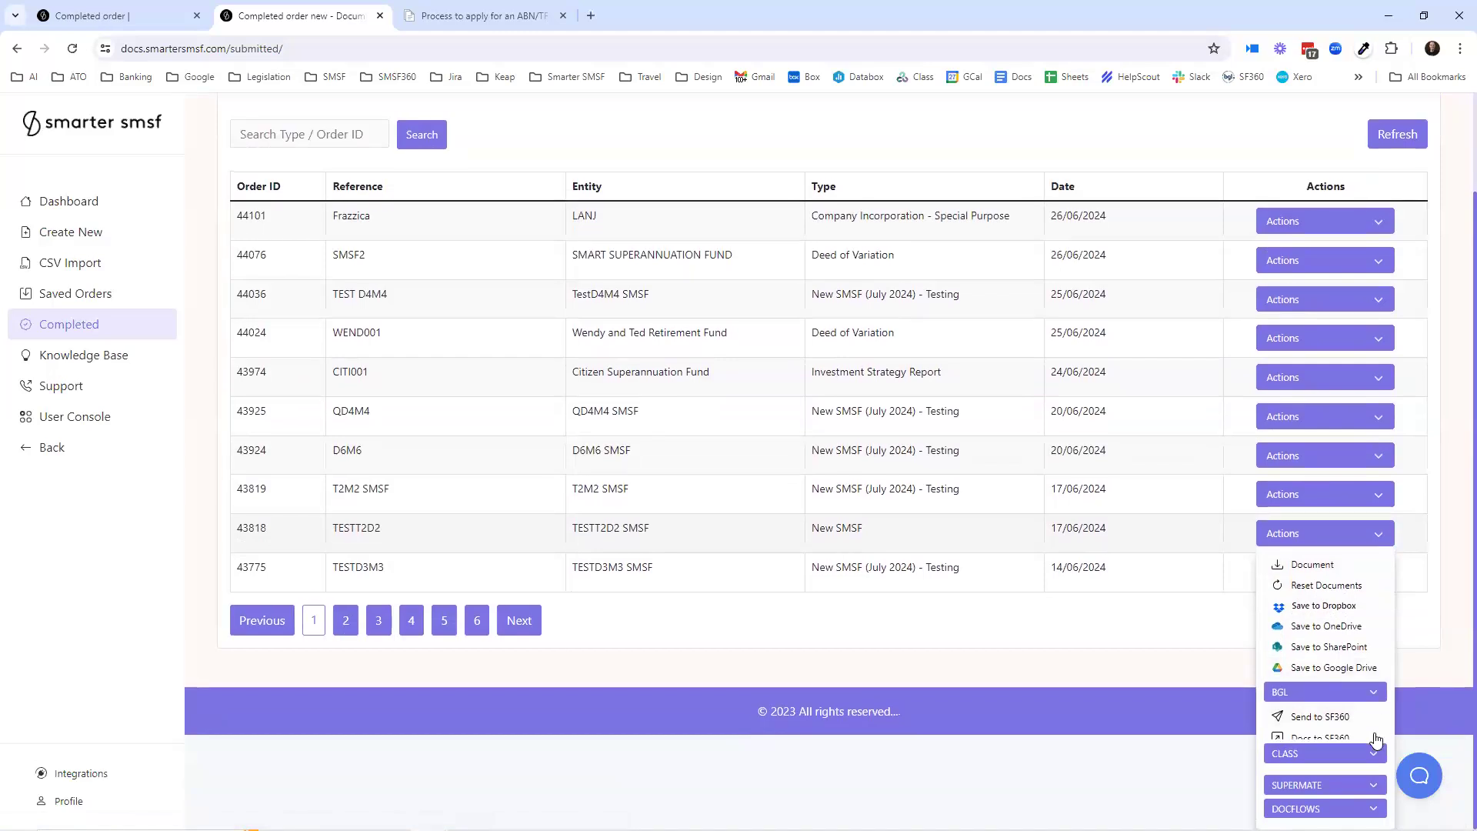
left_click(1376, 785)
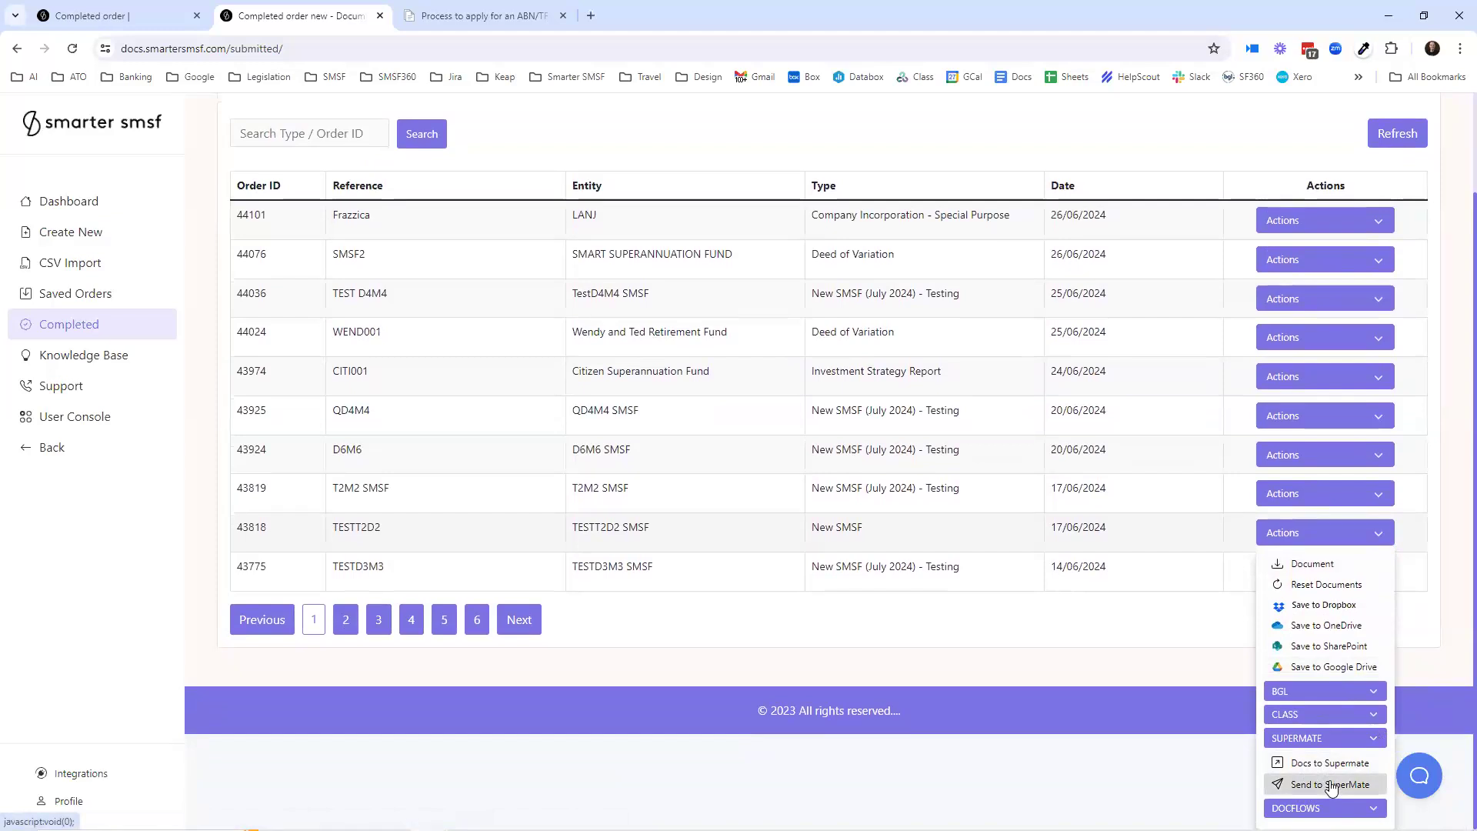
Send order 43818's TESTT2D2 SMSF to Simple Fund 360 via BGL > Send to SF360 and confirm
left_click(1366, 740)
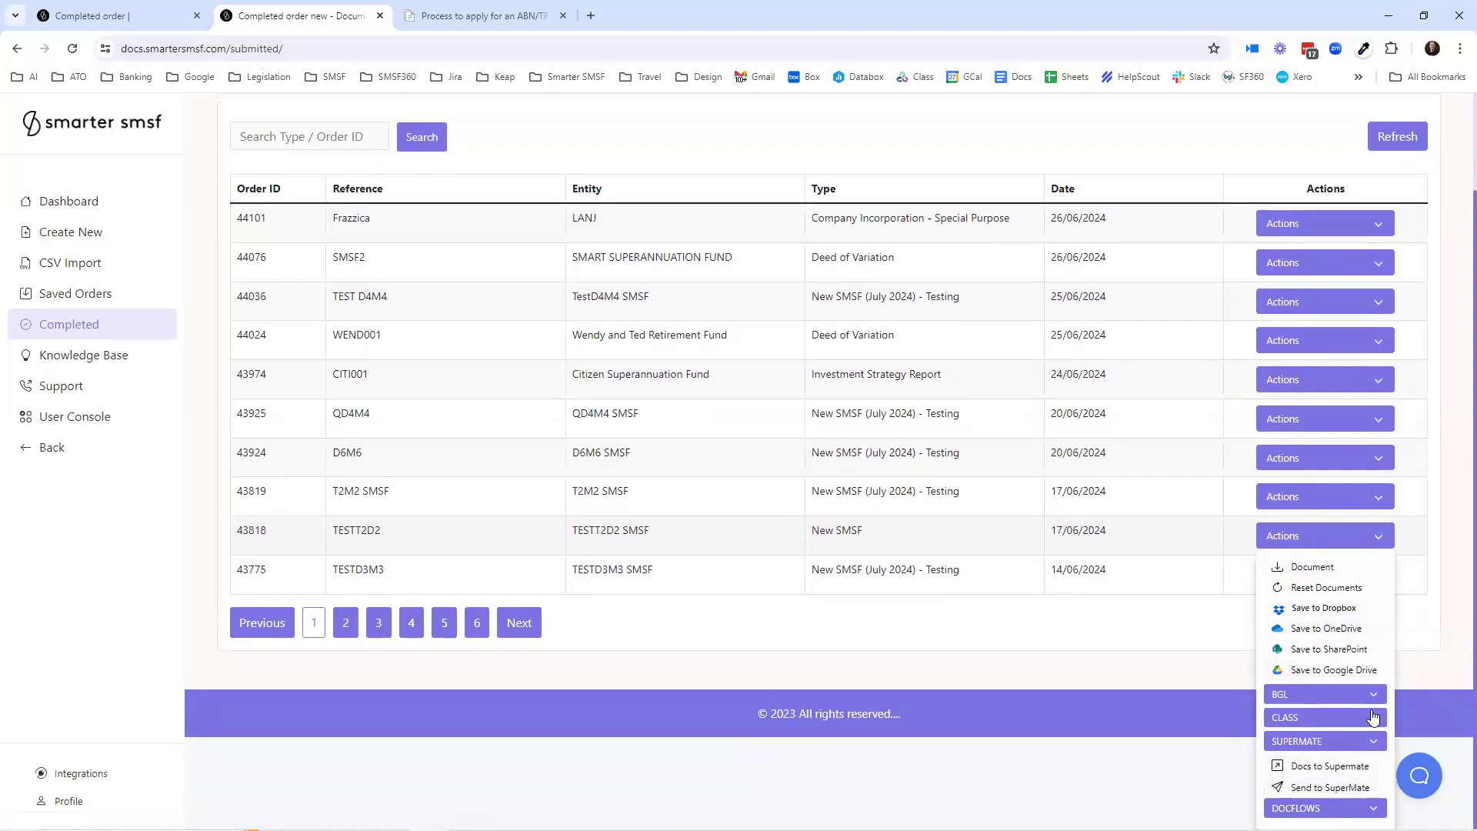
left_click(1366, 740)
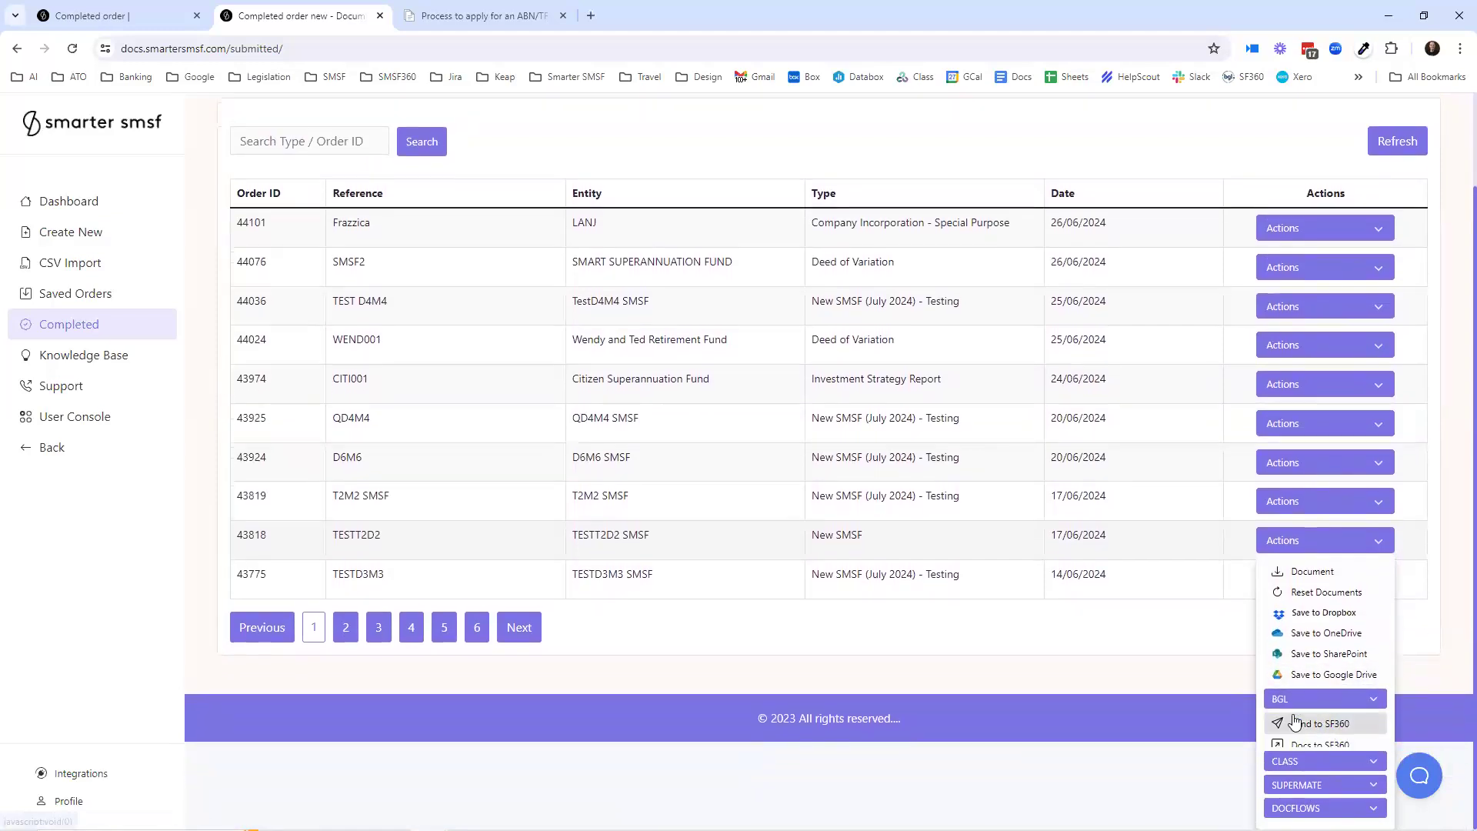
left_click(1306, 715)
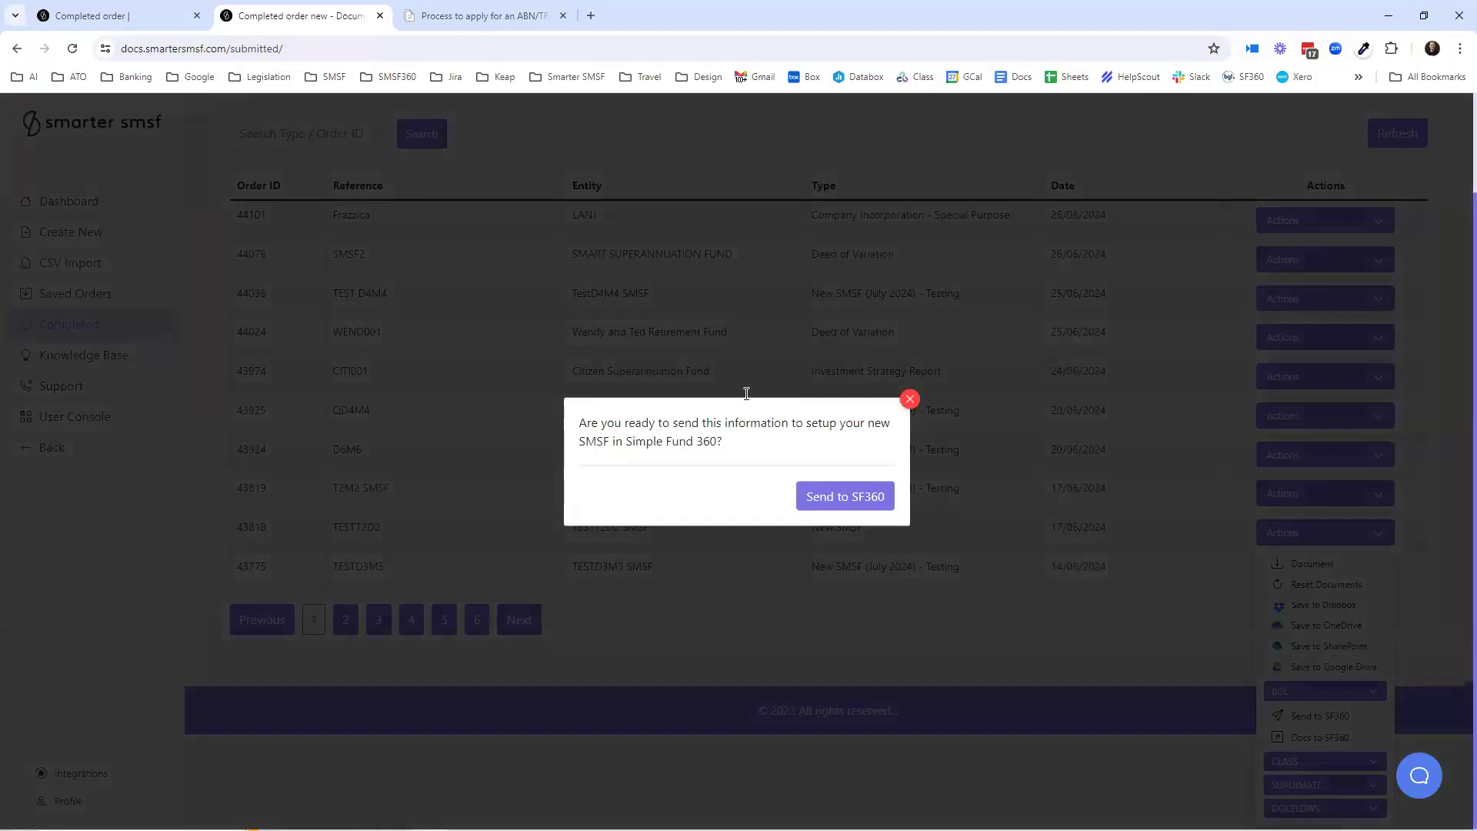
left_click_drag(582, 426, 715, 443)
left_click(852, 498)
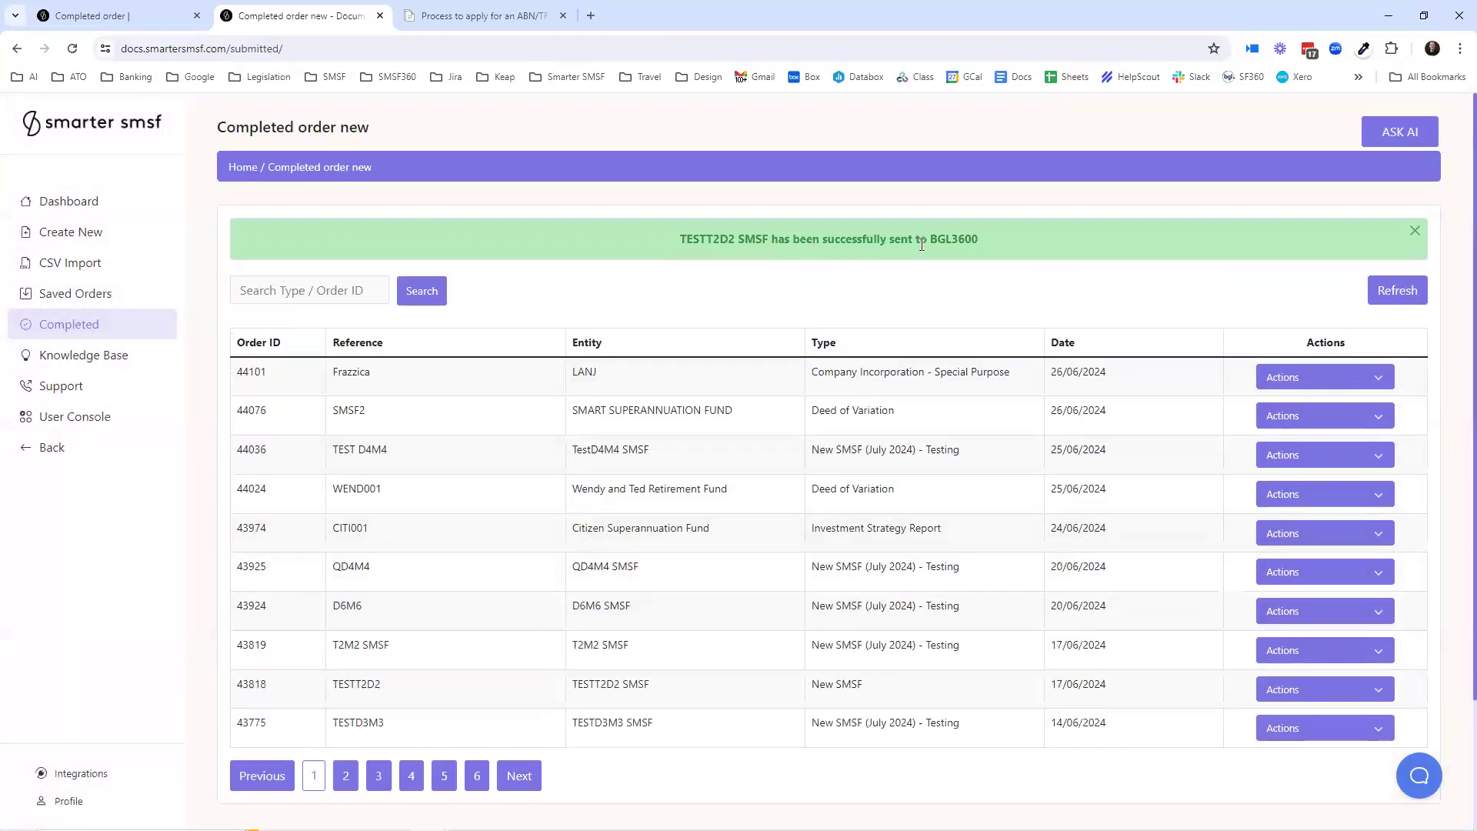
triple_click(922, 245)
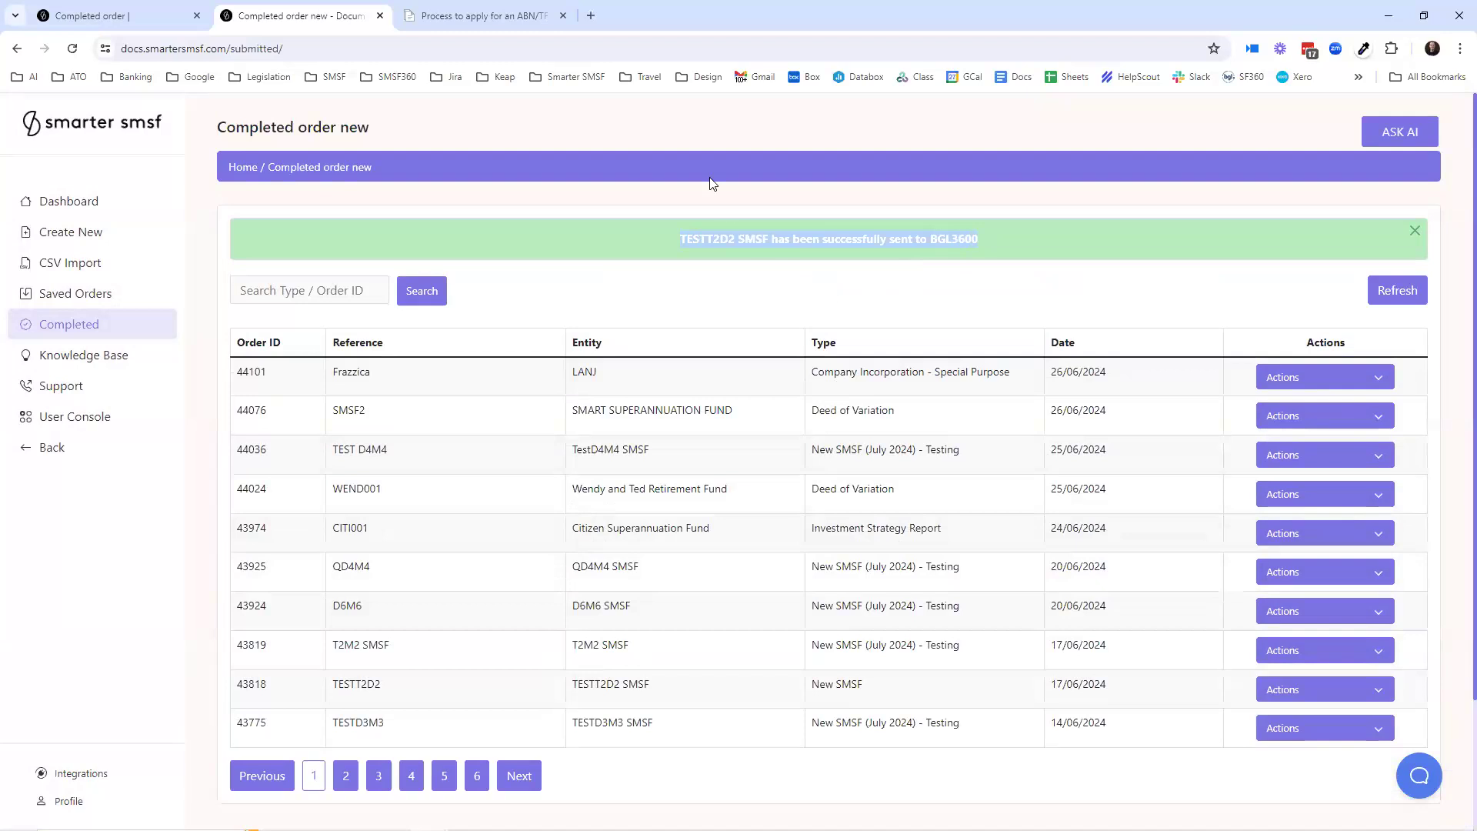
In a new tab, open sso.bgl360.com.au and sign in with the saved BGL account
left_click(592, 15)
type("sso.bgl360.com.au")
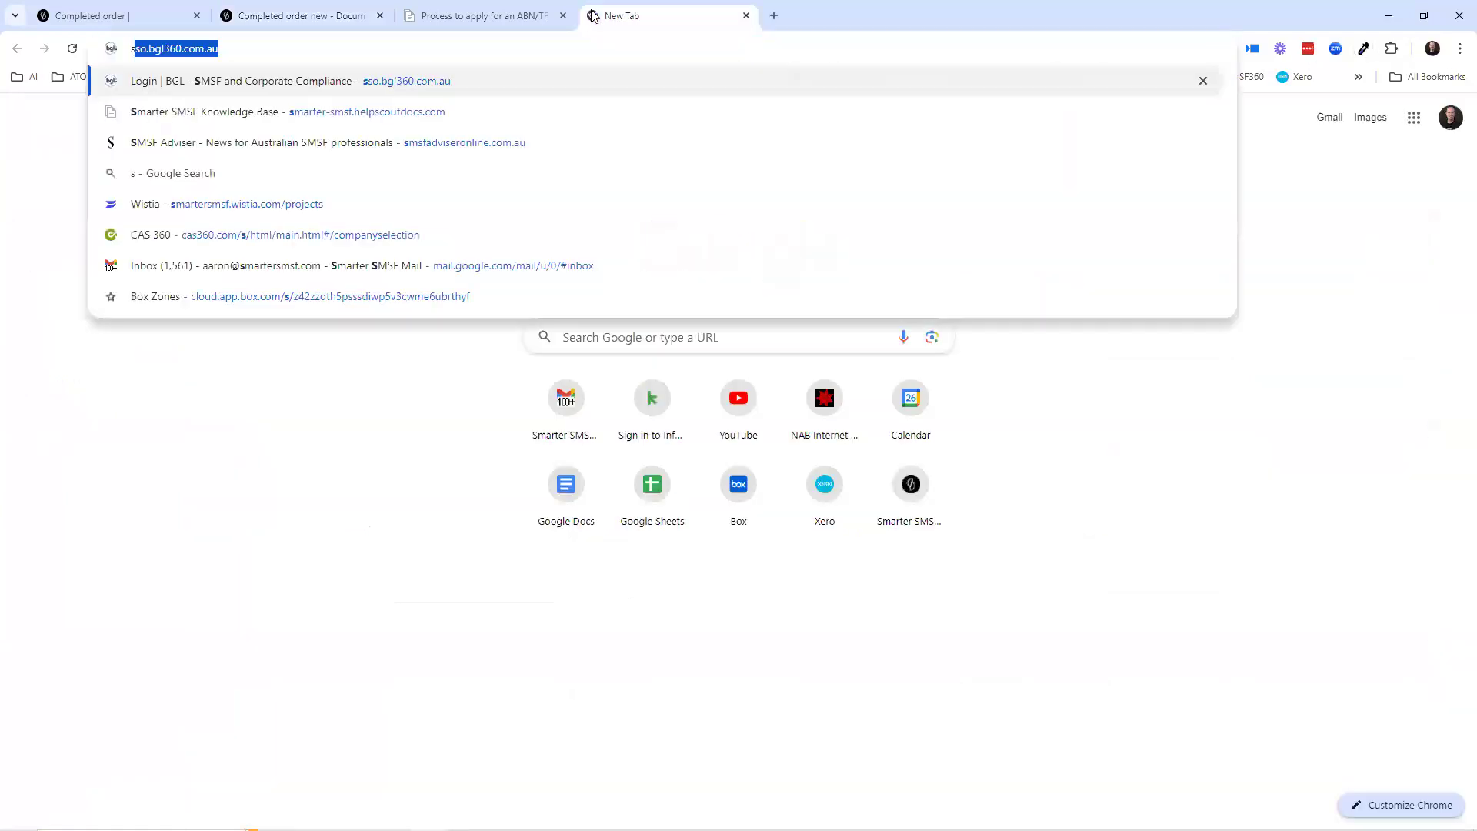
key("Return")
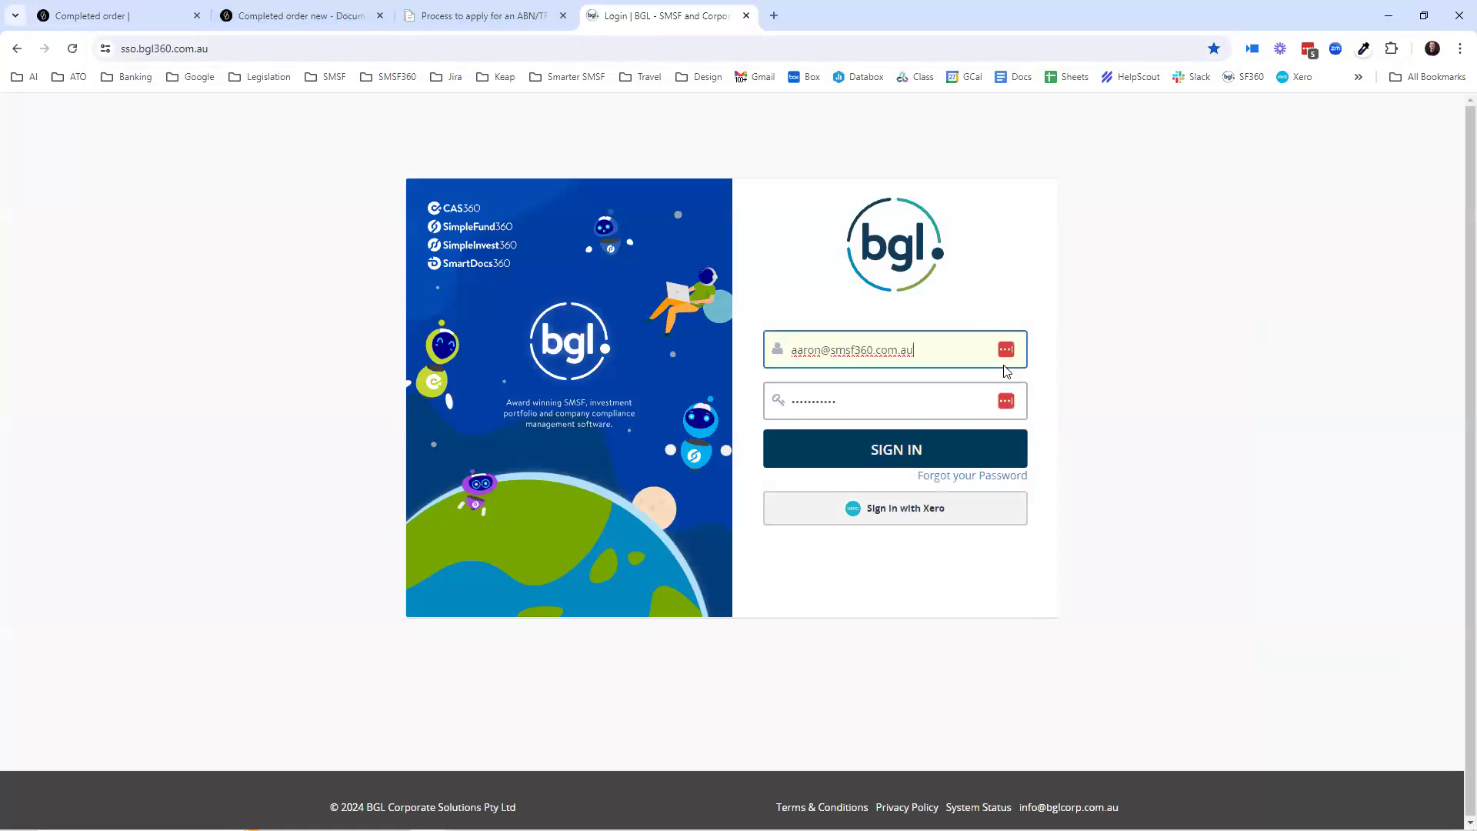
left_click(1005, 350)
scroll(939, 447, "down", 2)
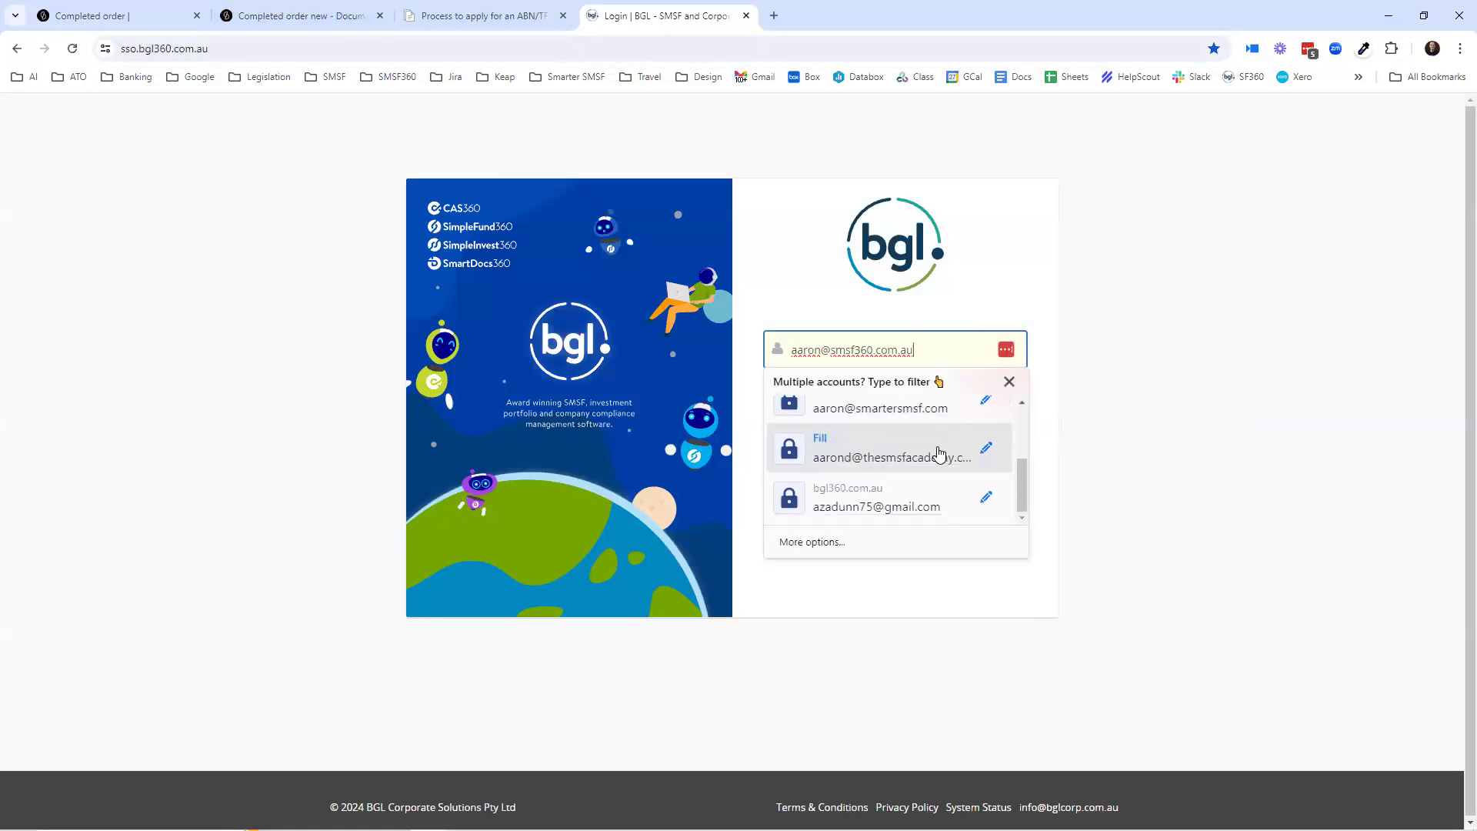
left_click(916, 456)
left_click(912, 454)
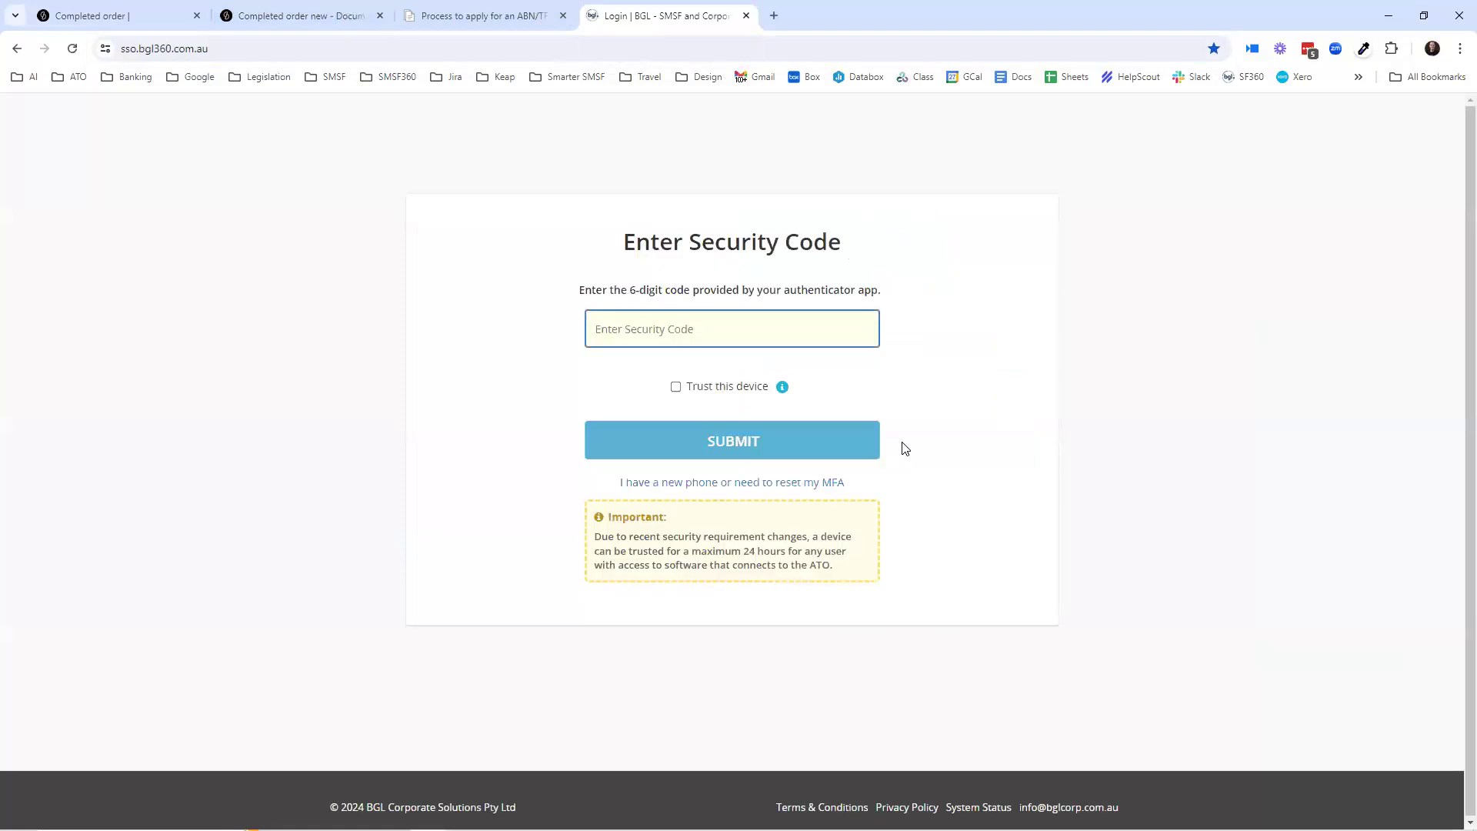
Trust this device, submit the authenticator security code, and return to the orders tab
left_click(676, 387)
left_click(654, 320)
key("Return")
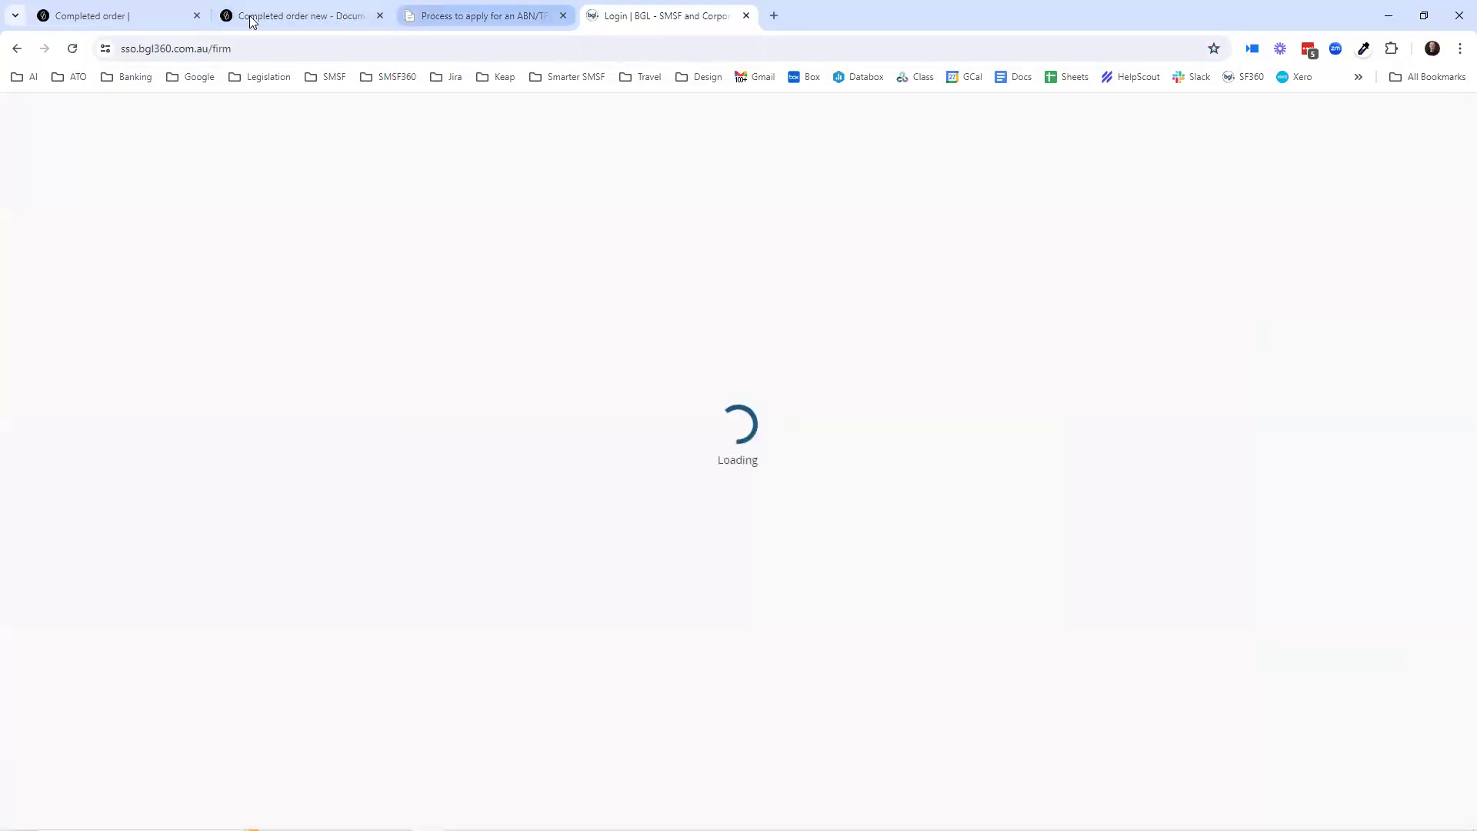
left_click(273, 12)
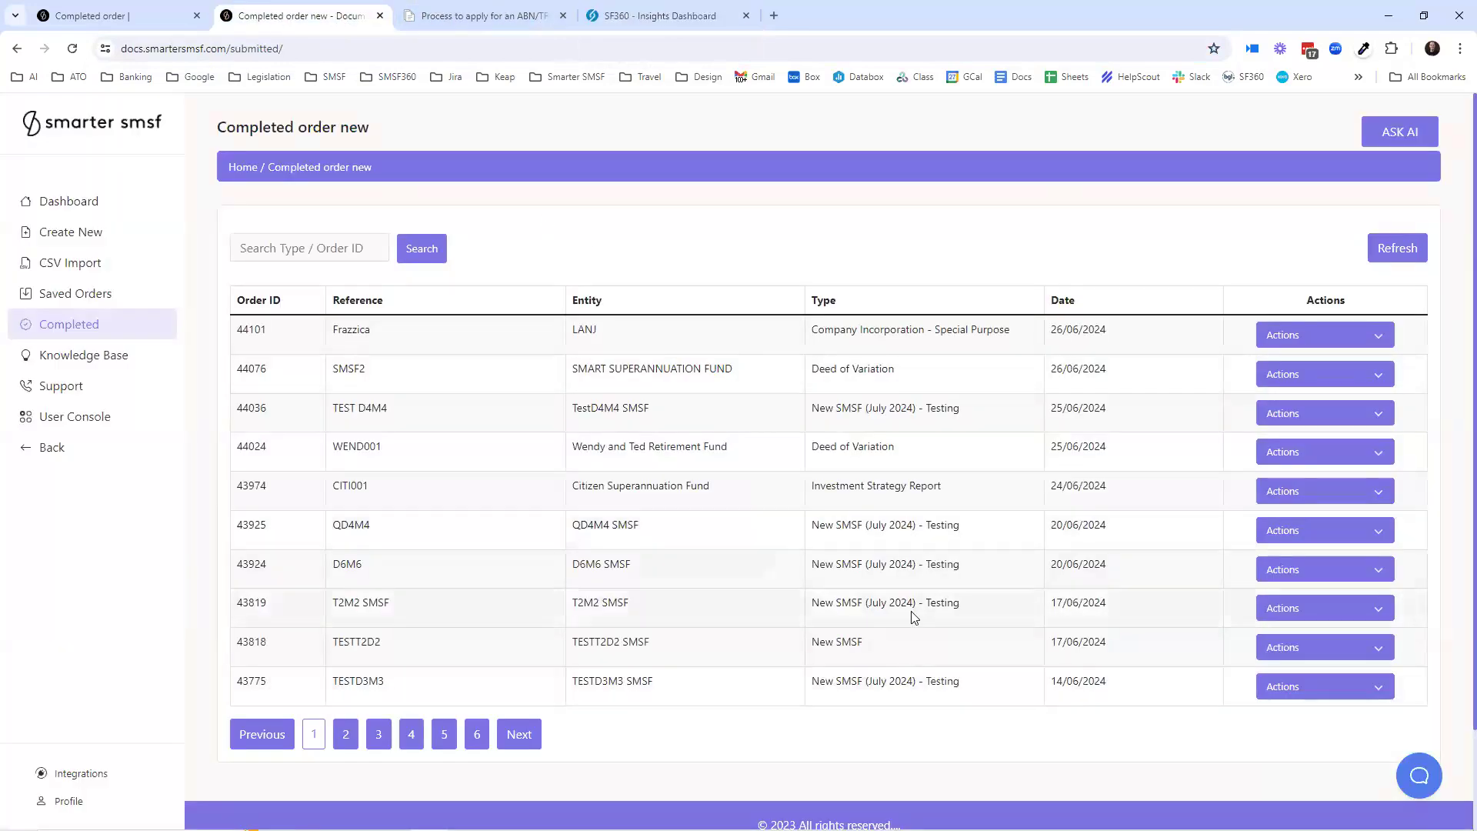
Try Docs to SF360 for order 43818, then close the document choice dialog
left_click(1382, 651)
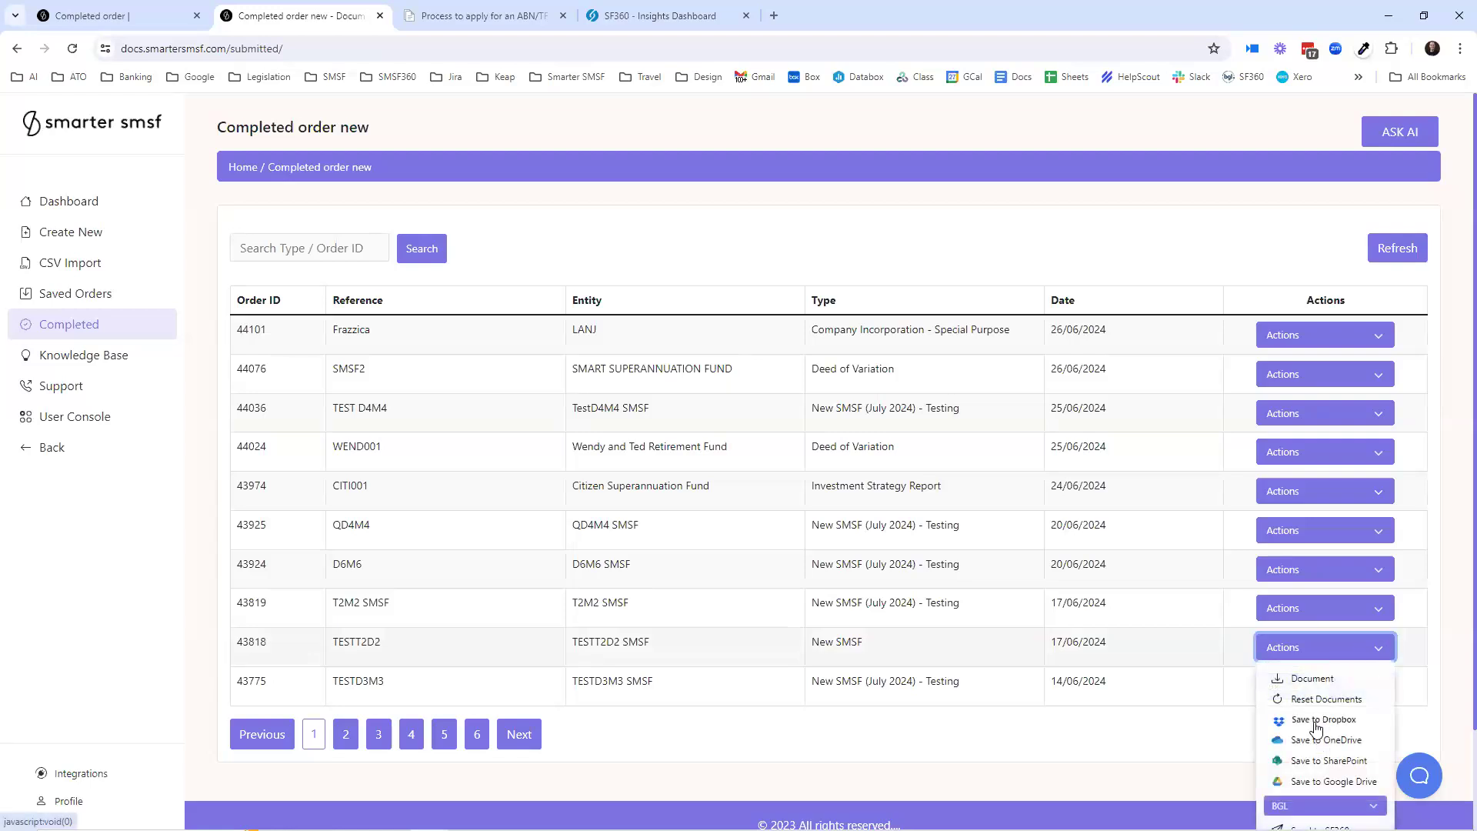
scroll(1313, 731, "down", 2)
left_click(1313, 737)
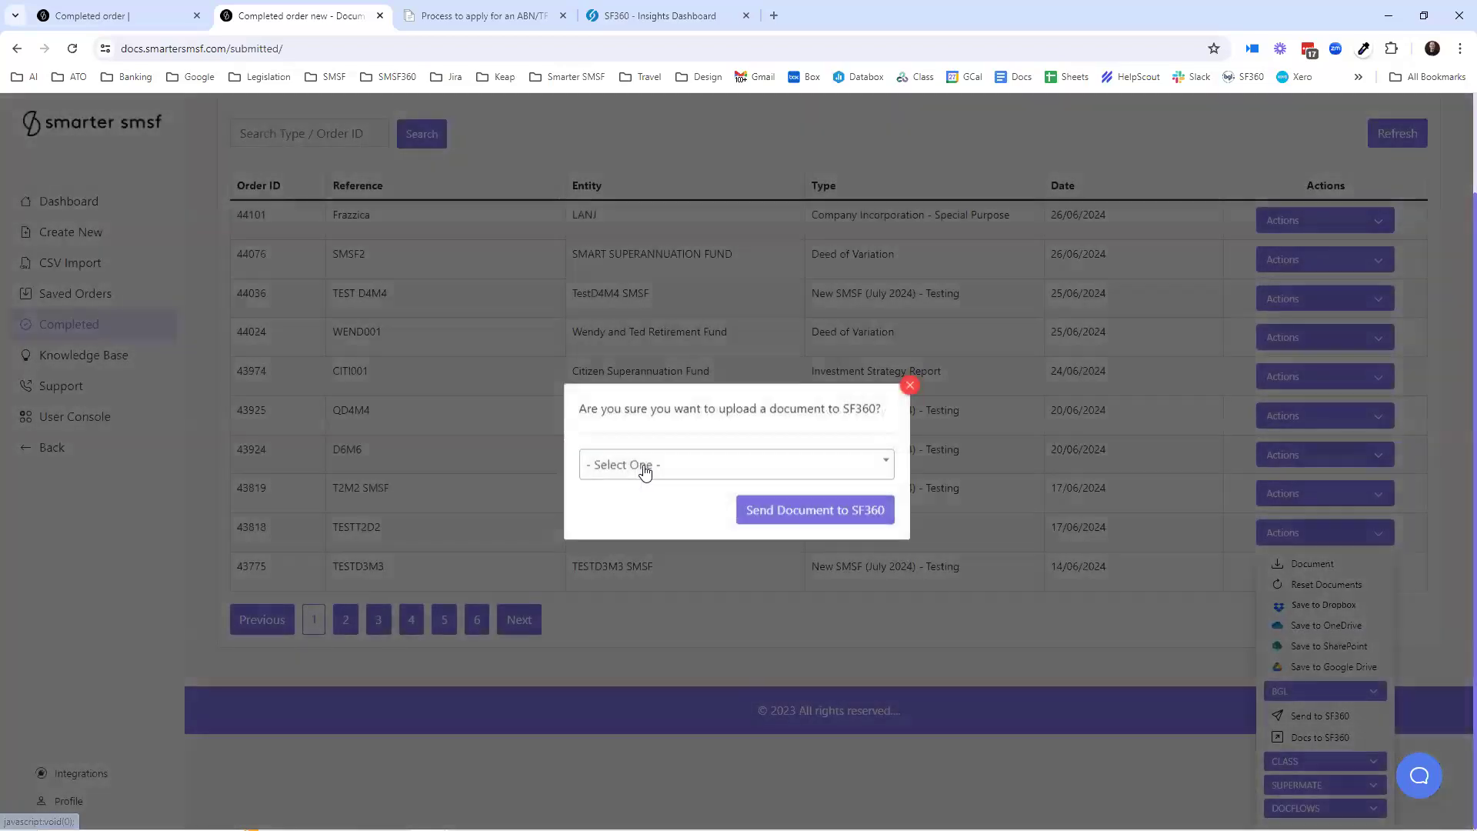
left_click(650, 468)
left_click(916, 388)
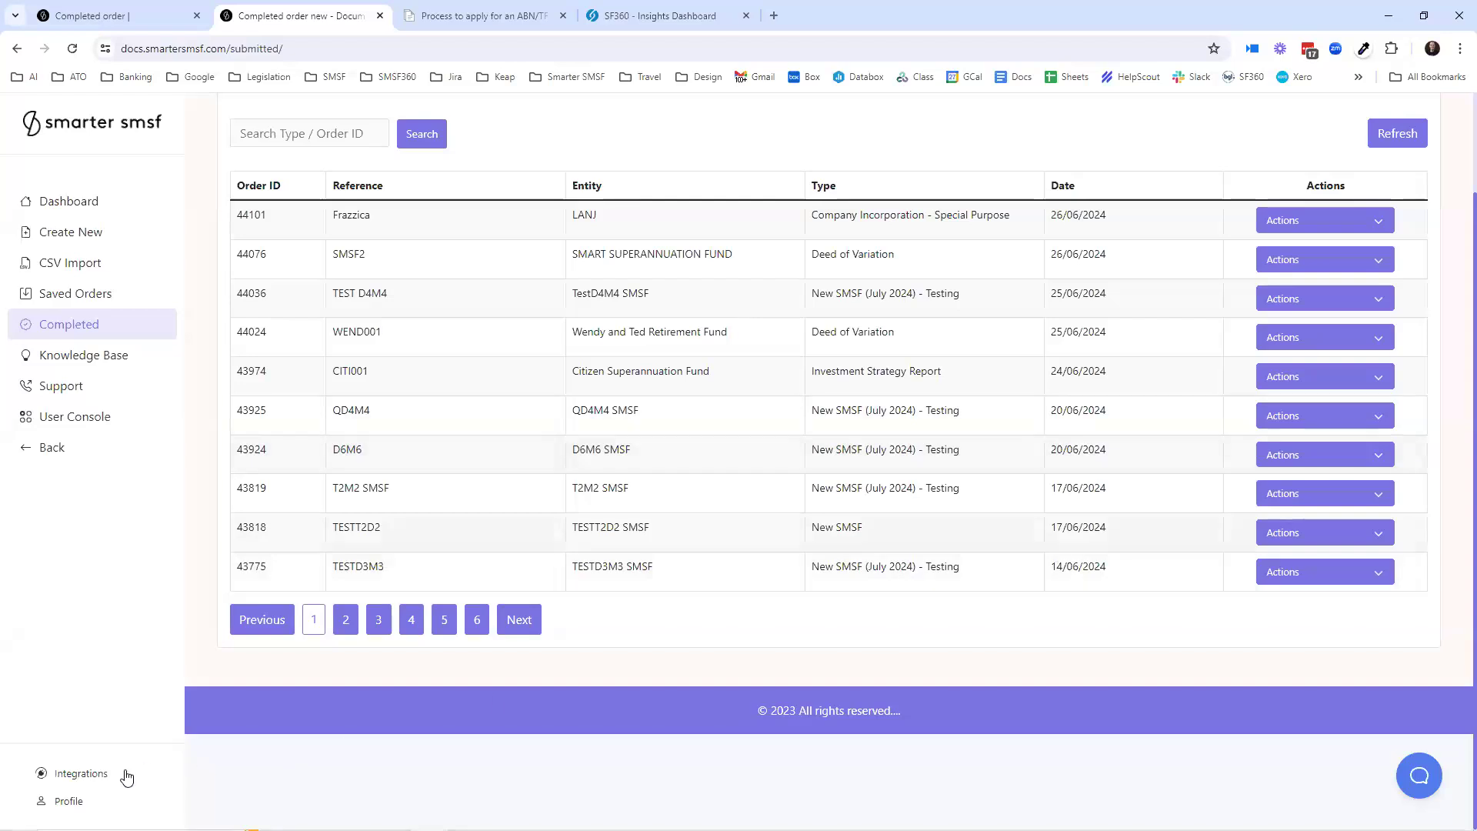
Connect and authorise the SimpleFund360 integration
left_click(100, 773)
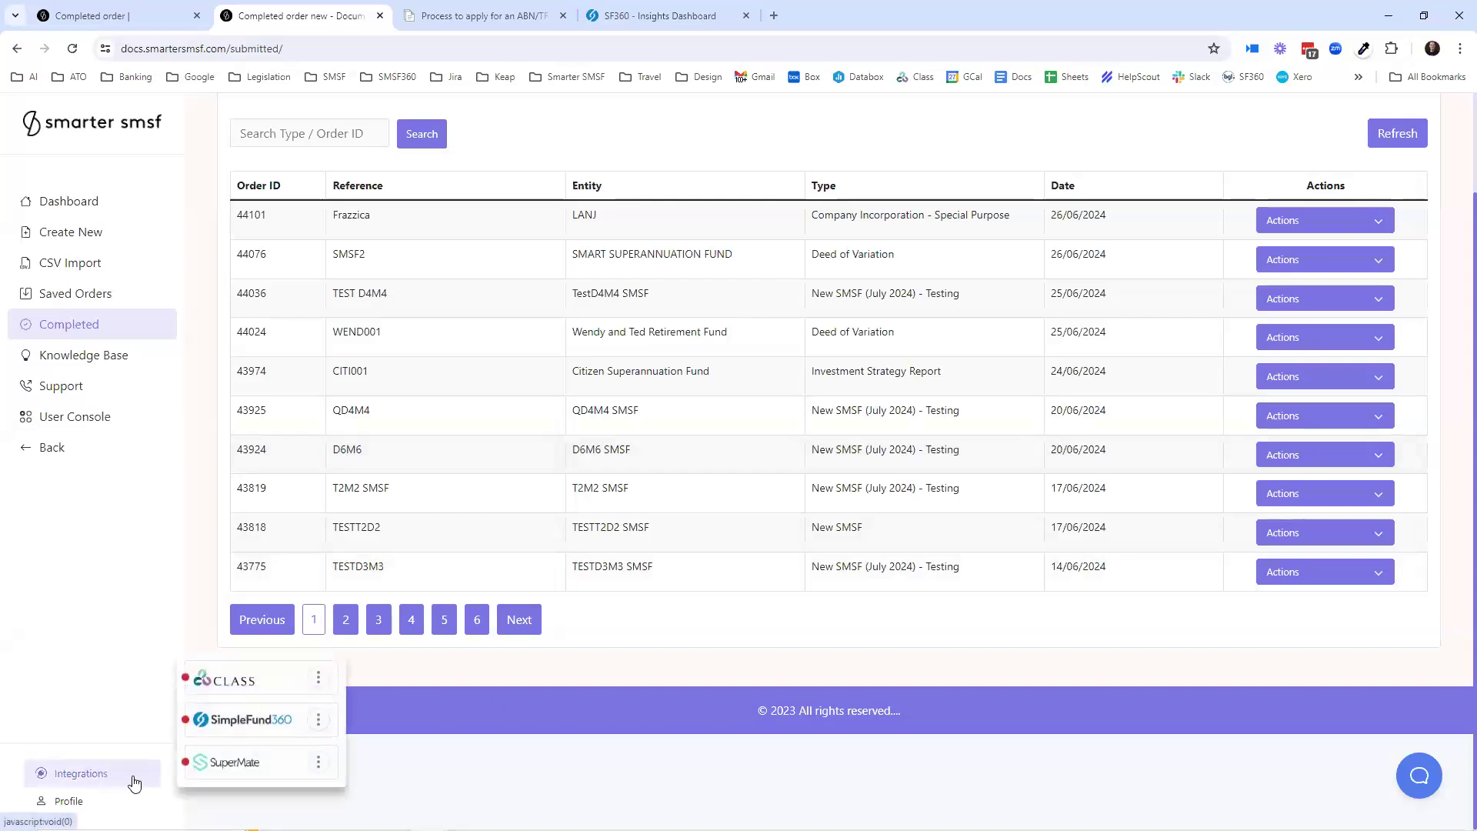
left_click(316, 739)
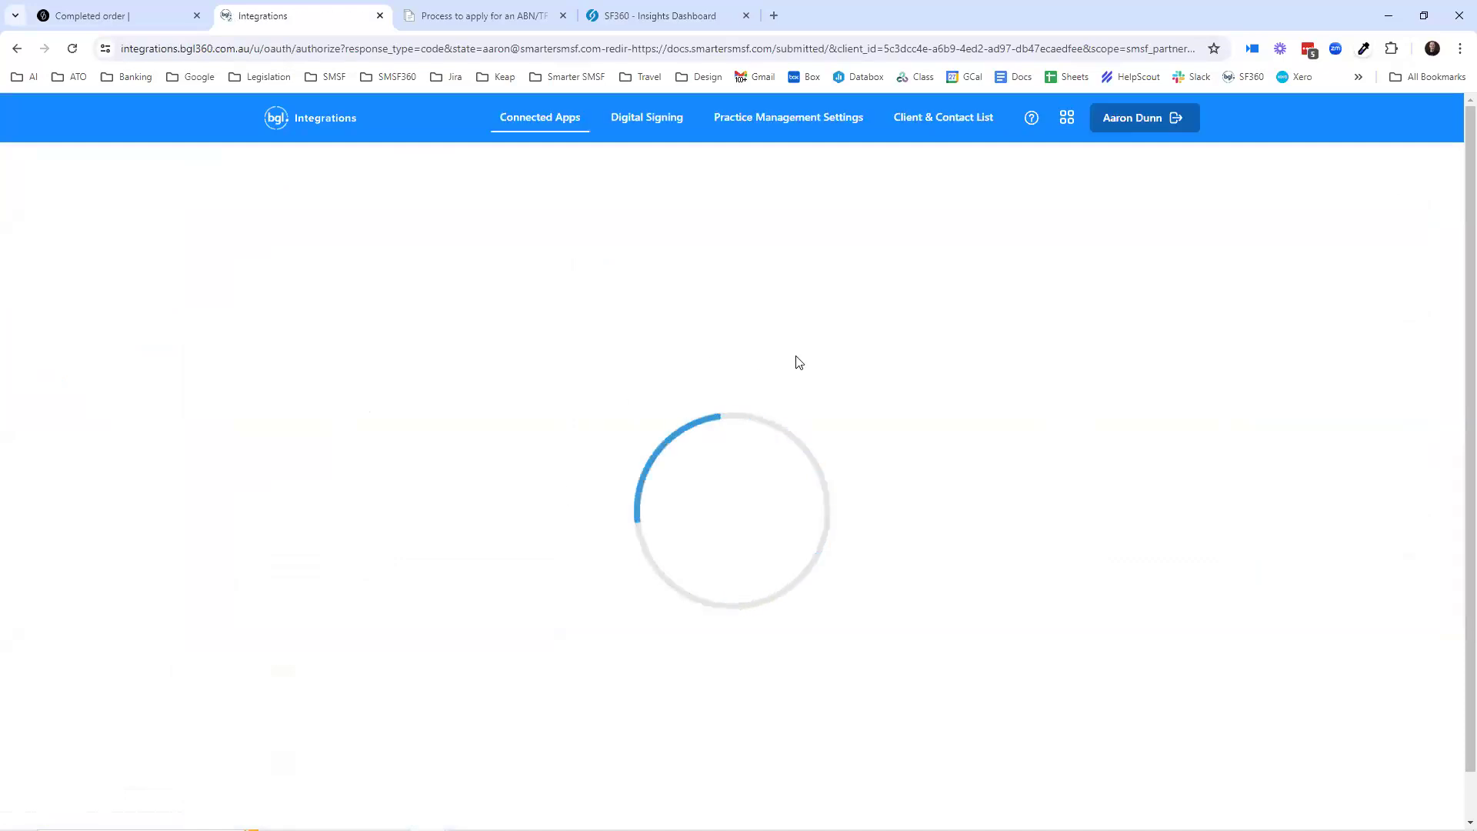
left_click(750, 734)
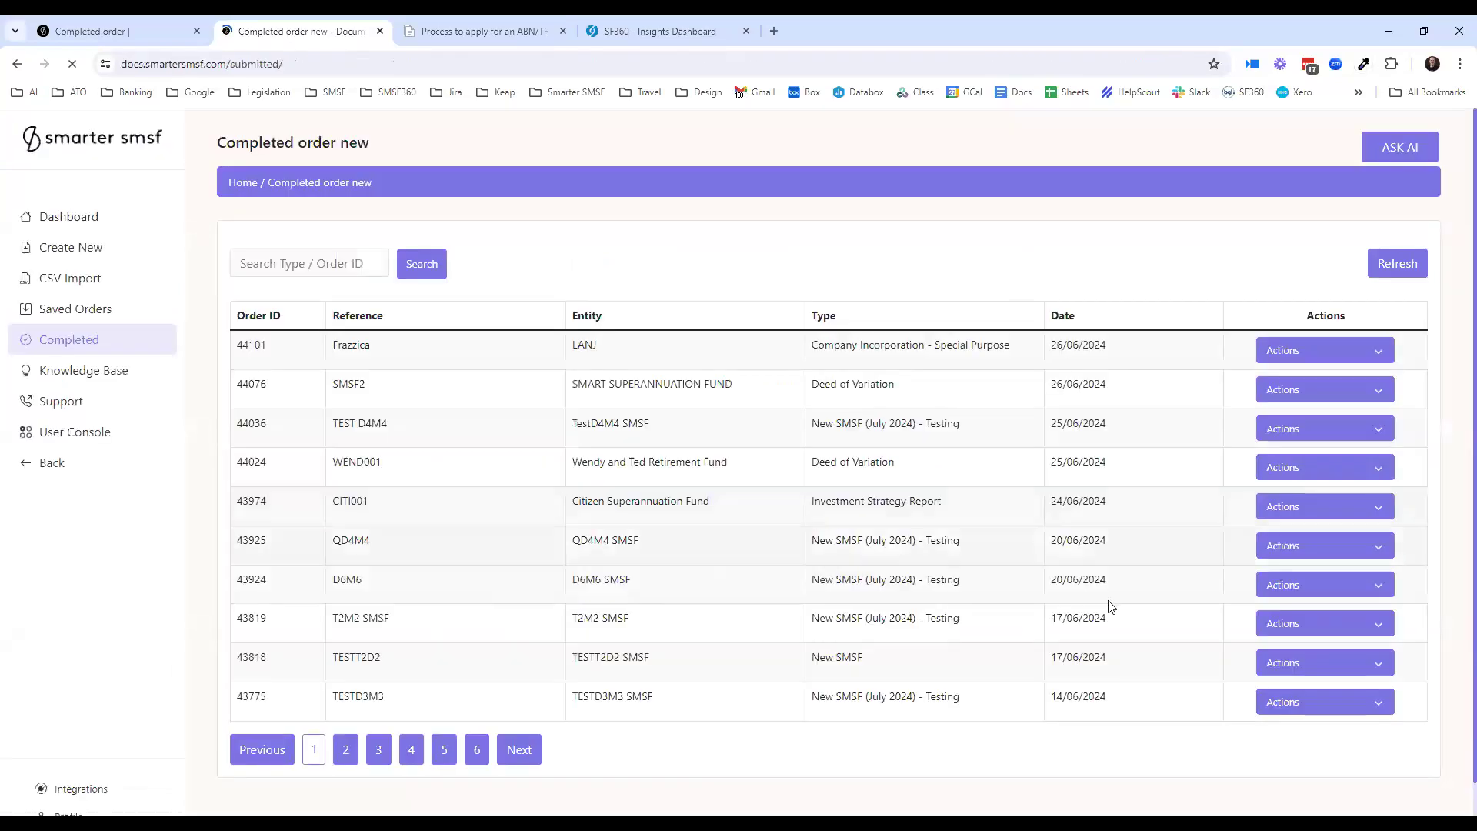
Start a Docs to SF360 upload for order 43818
left_click(1379, 665)
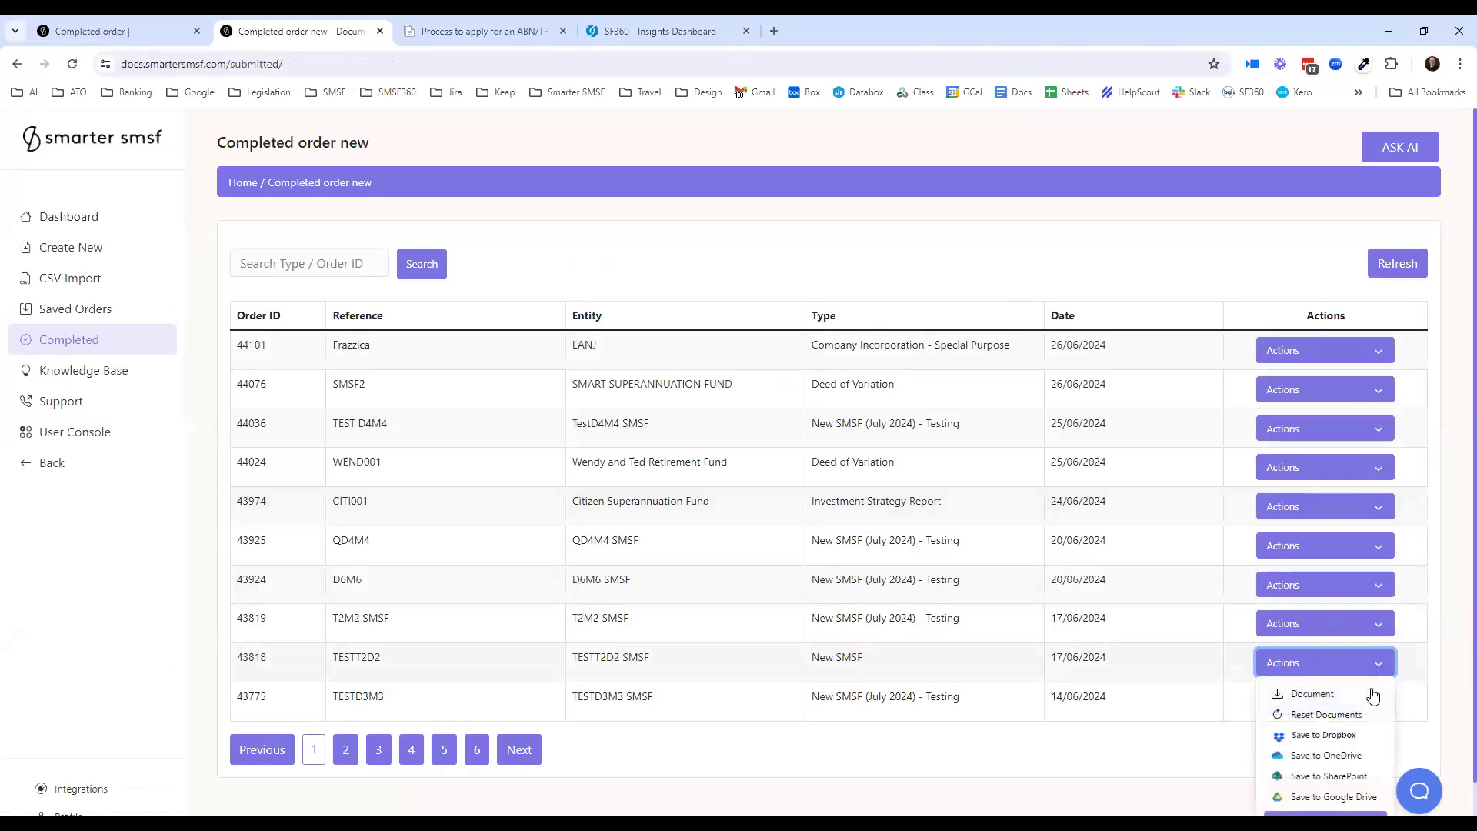
scroll(1345, 705, "down", 2)
scroll(1330, 759, "down", 1)
left_click(1322, 752)
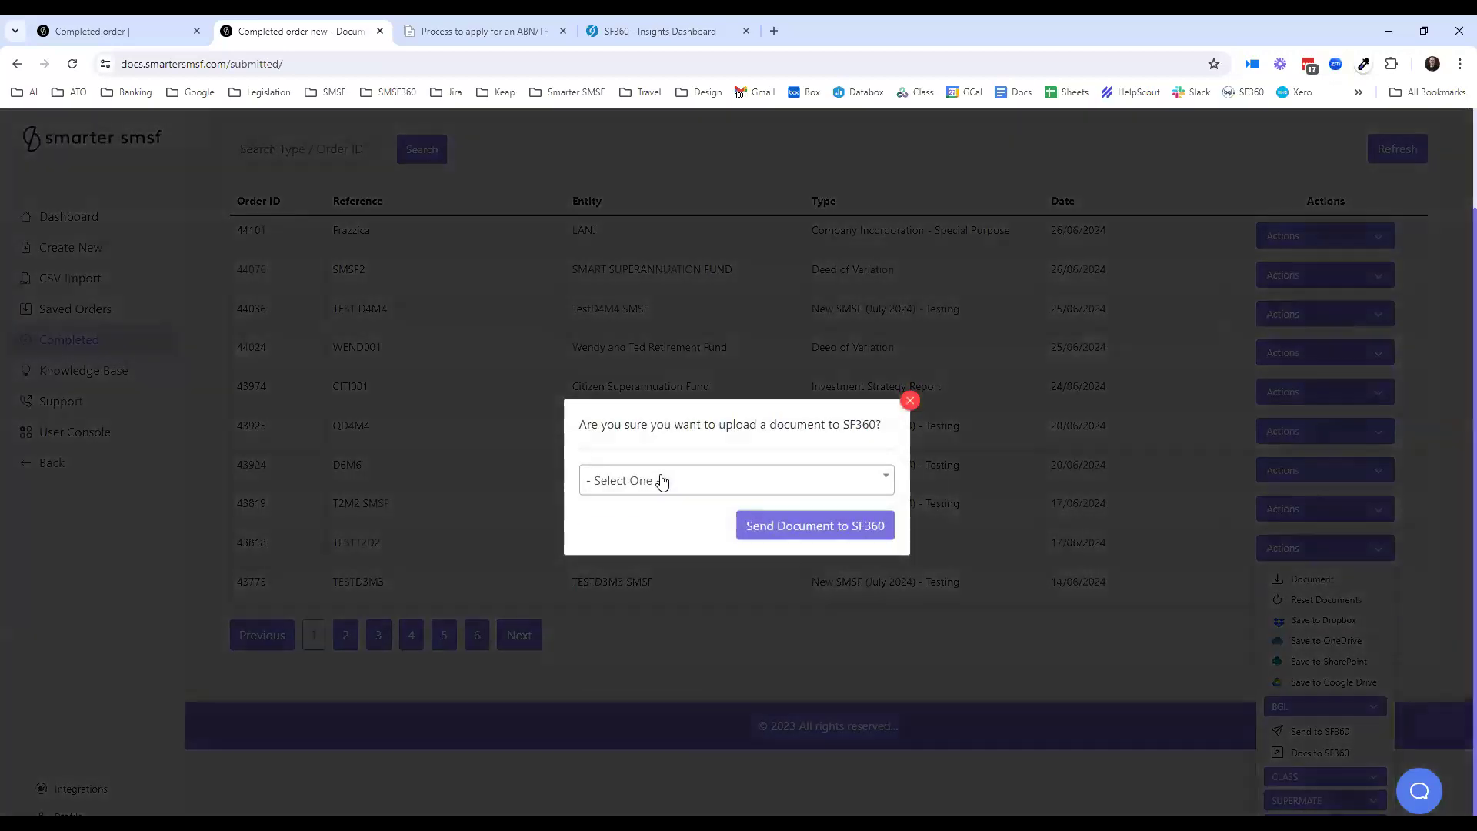
Pick Citizen Superannuation Fund as destination, close the dialog unsent, and reopen order 43818's actions
left_click(661, 482)
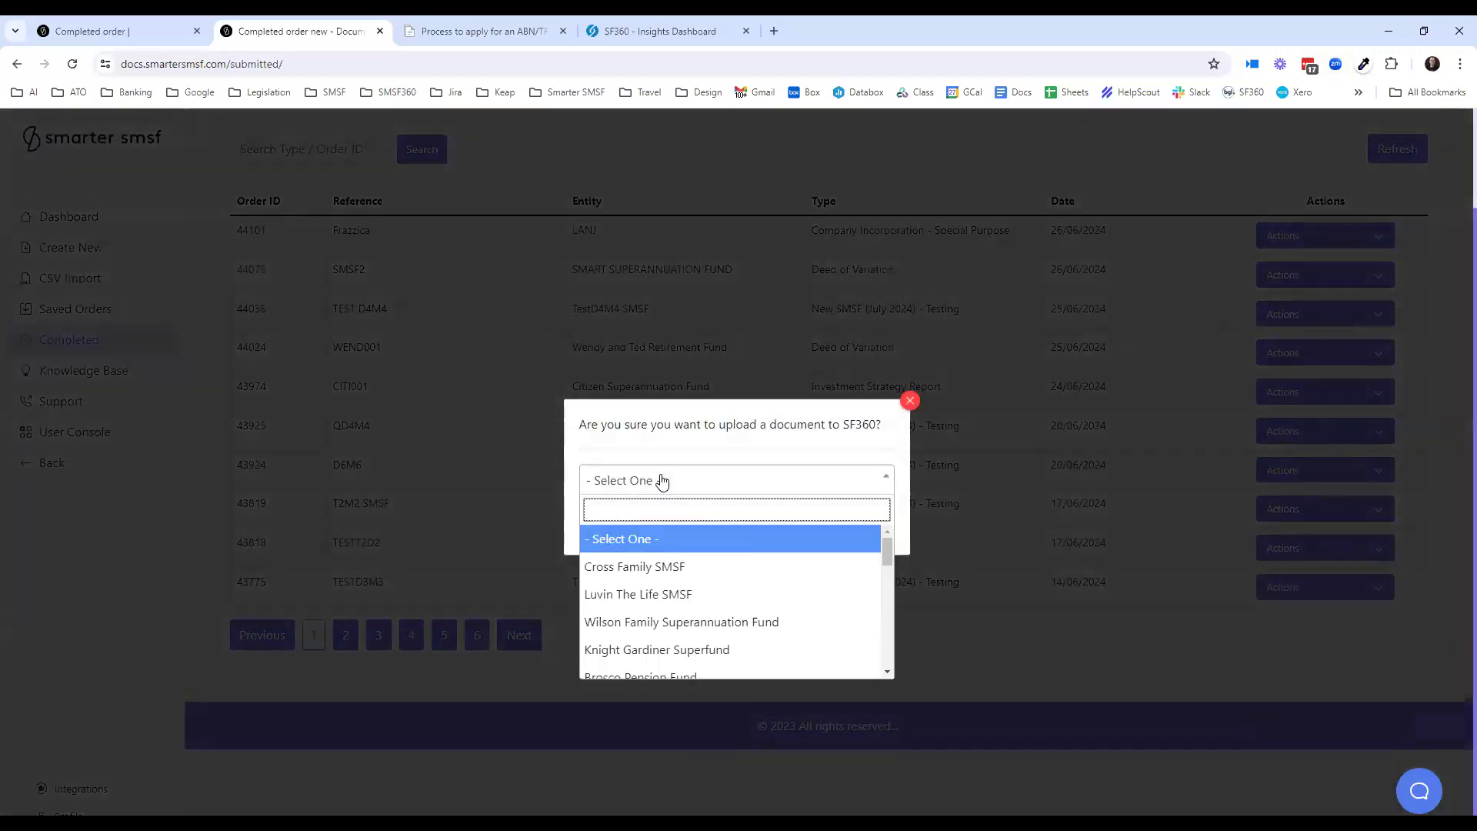
type("d2")
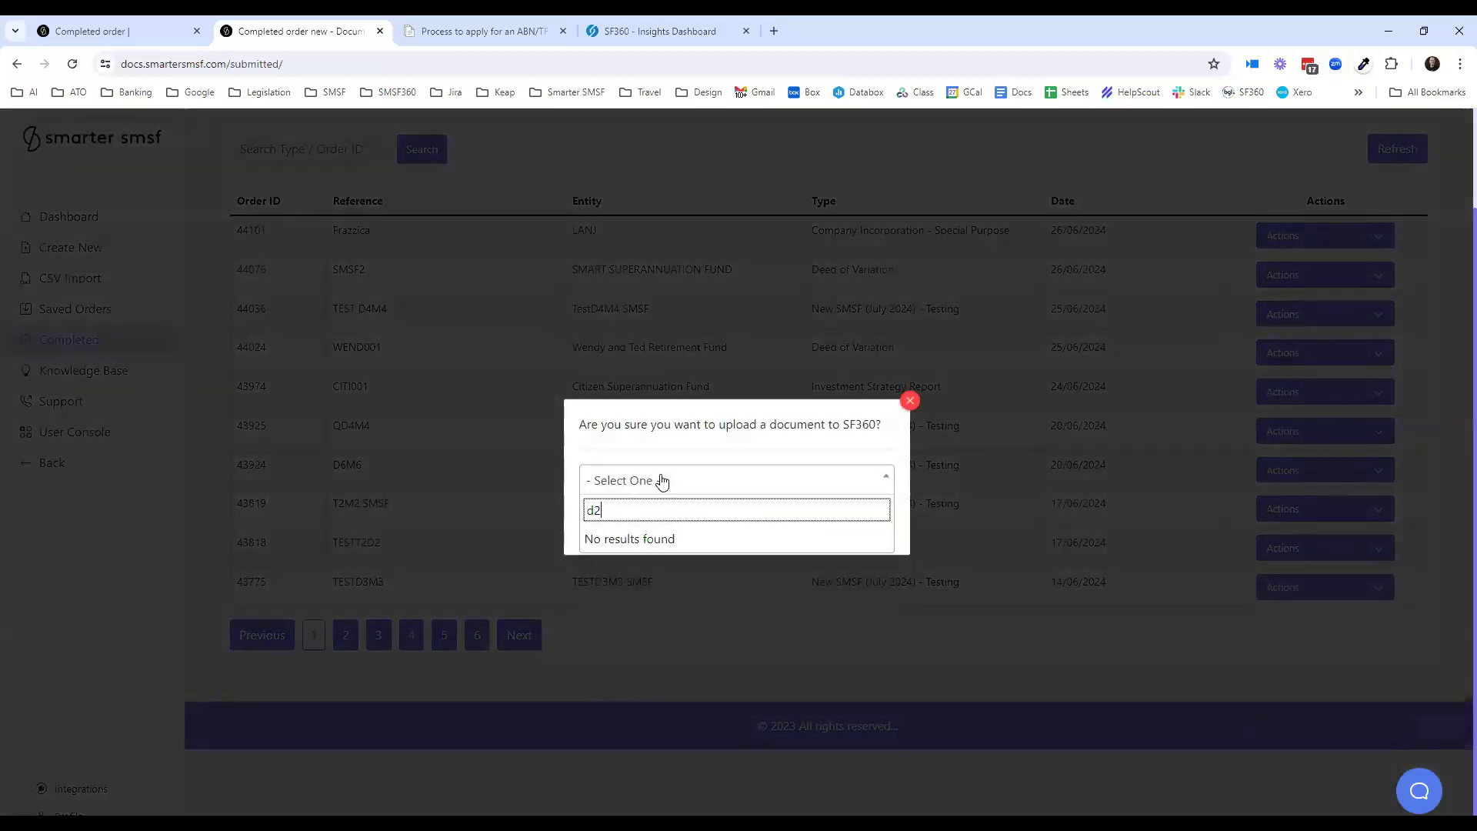
key("BackSpace")
key("BackSpace")
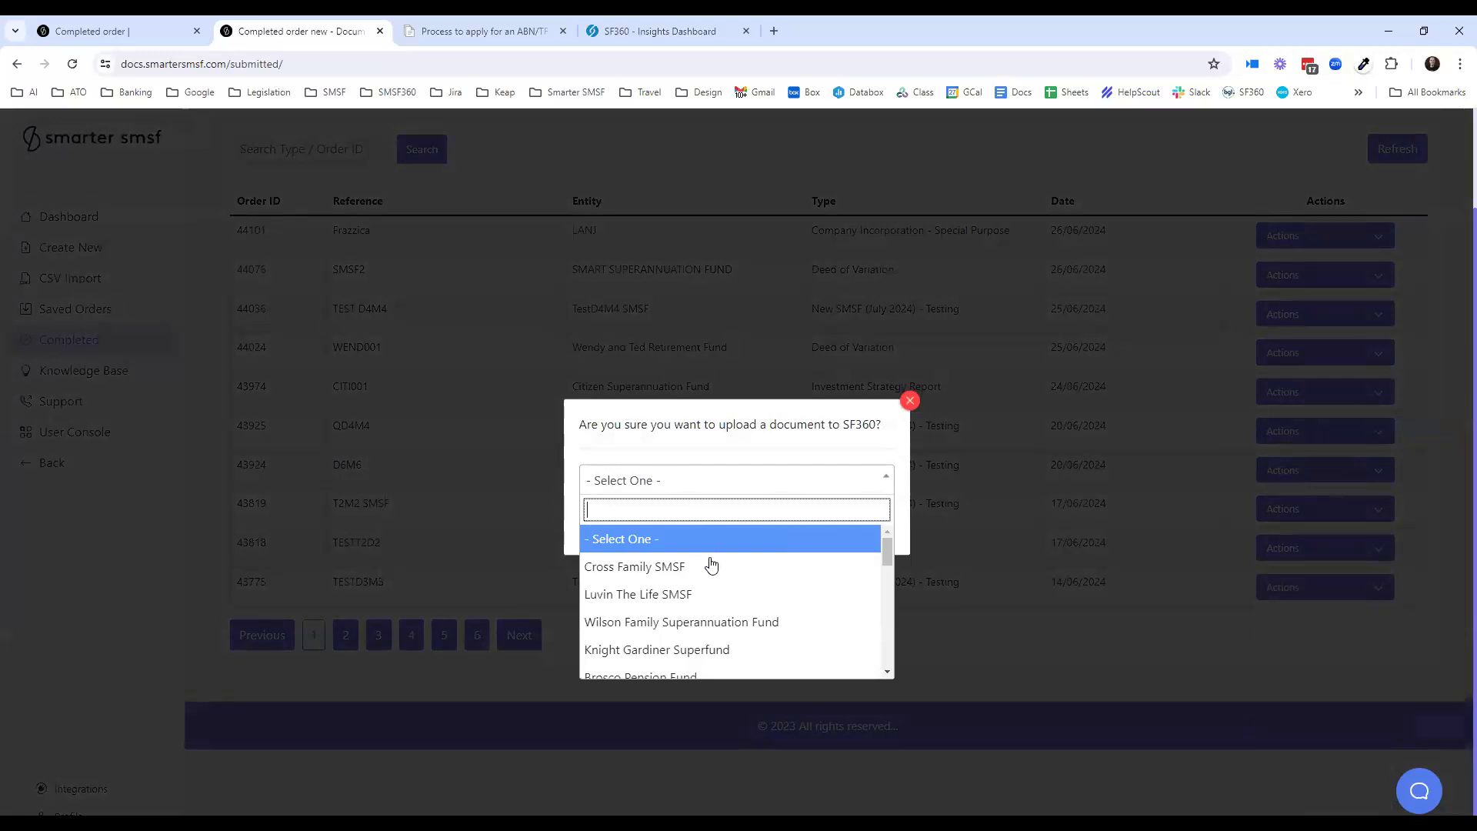
scroll(708, 564, "down", 3)
type("cit")
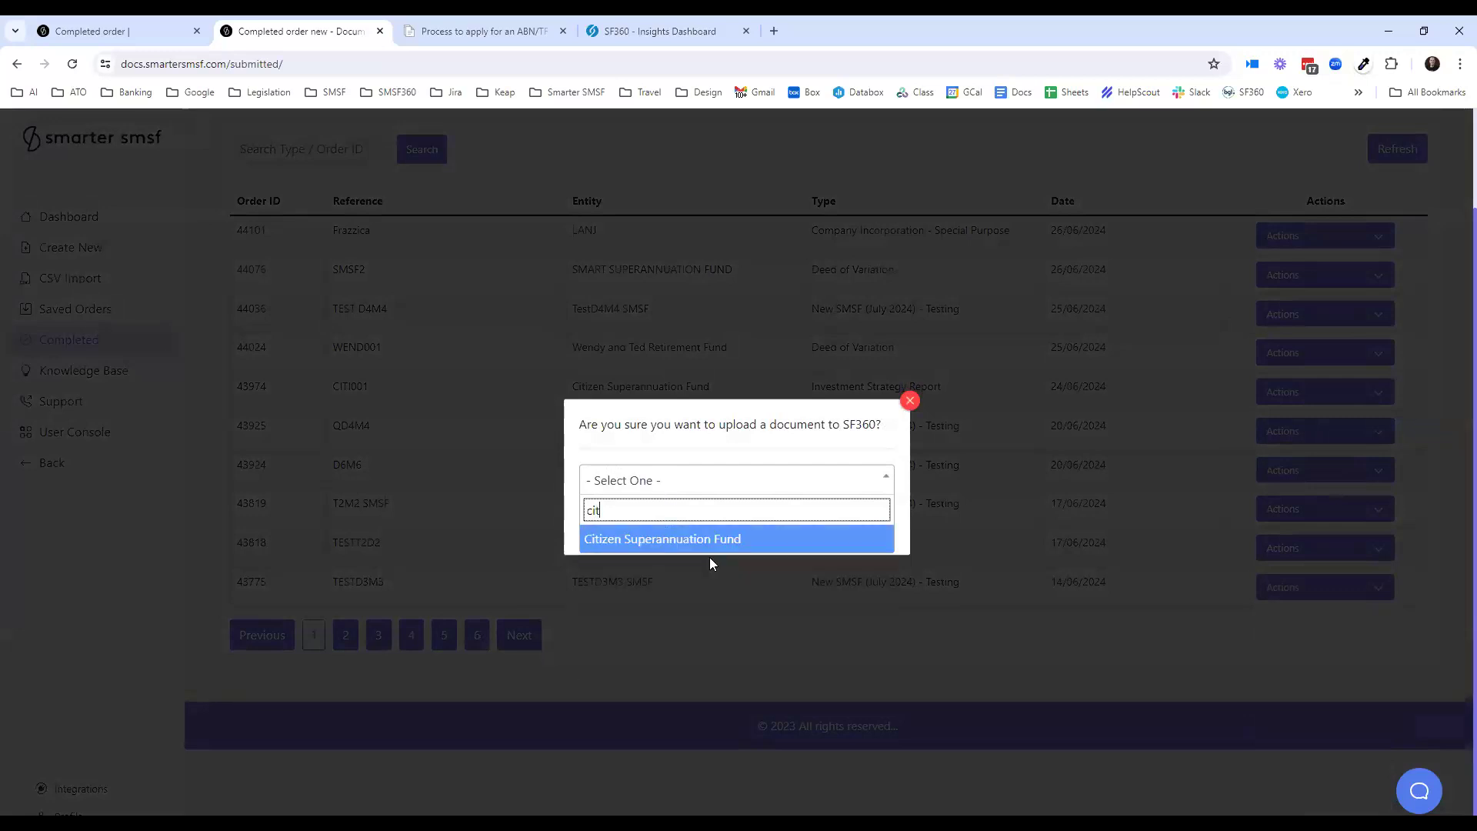
left_click(698, 539)
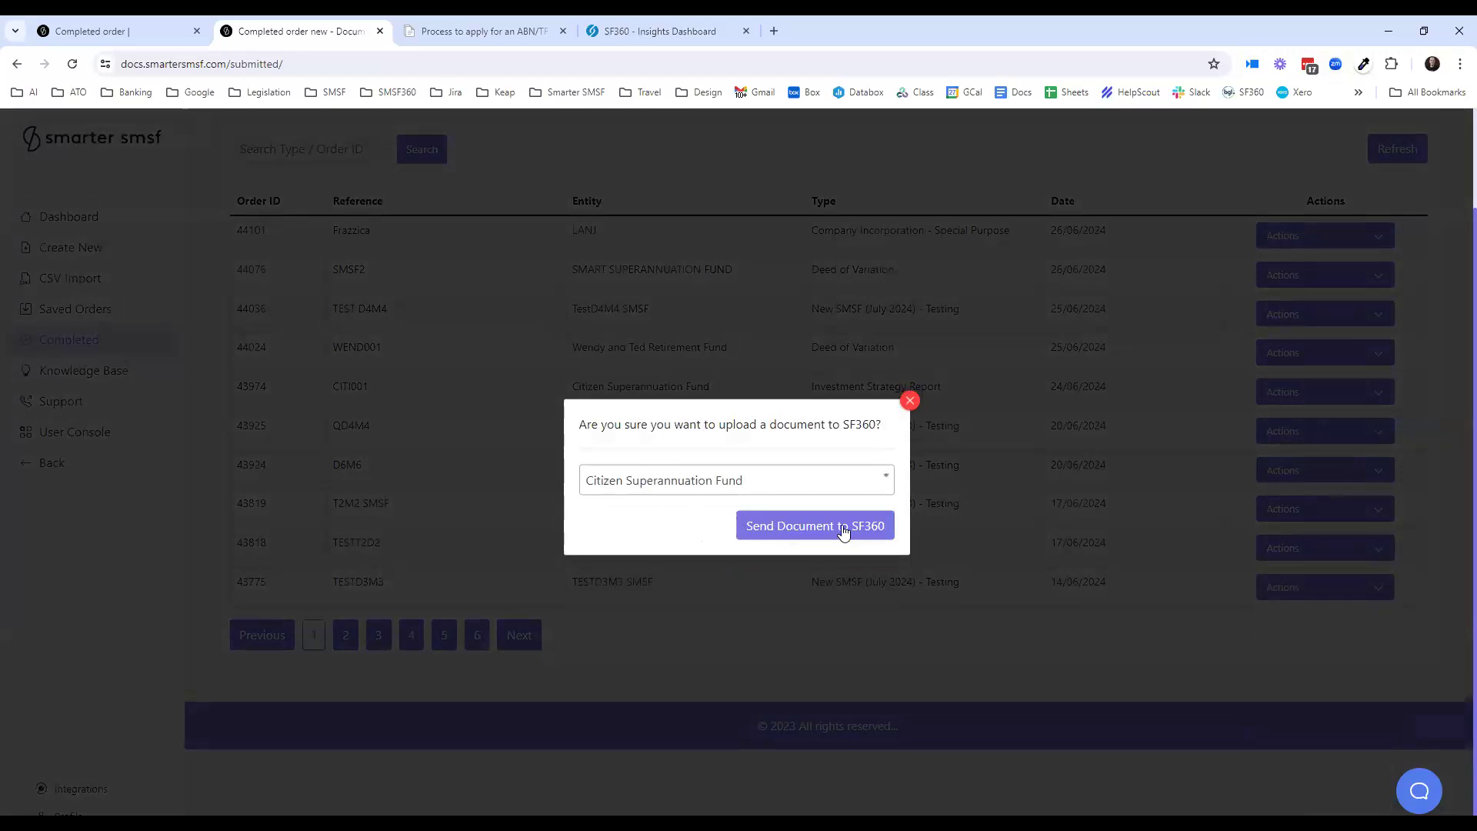
left_click(910, 401)
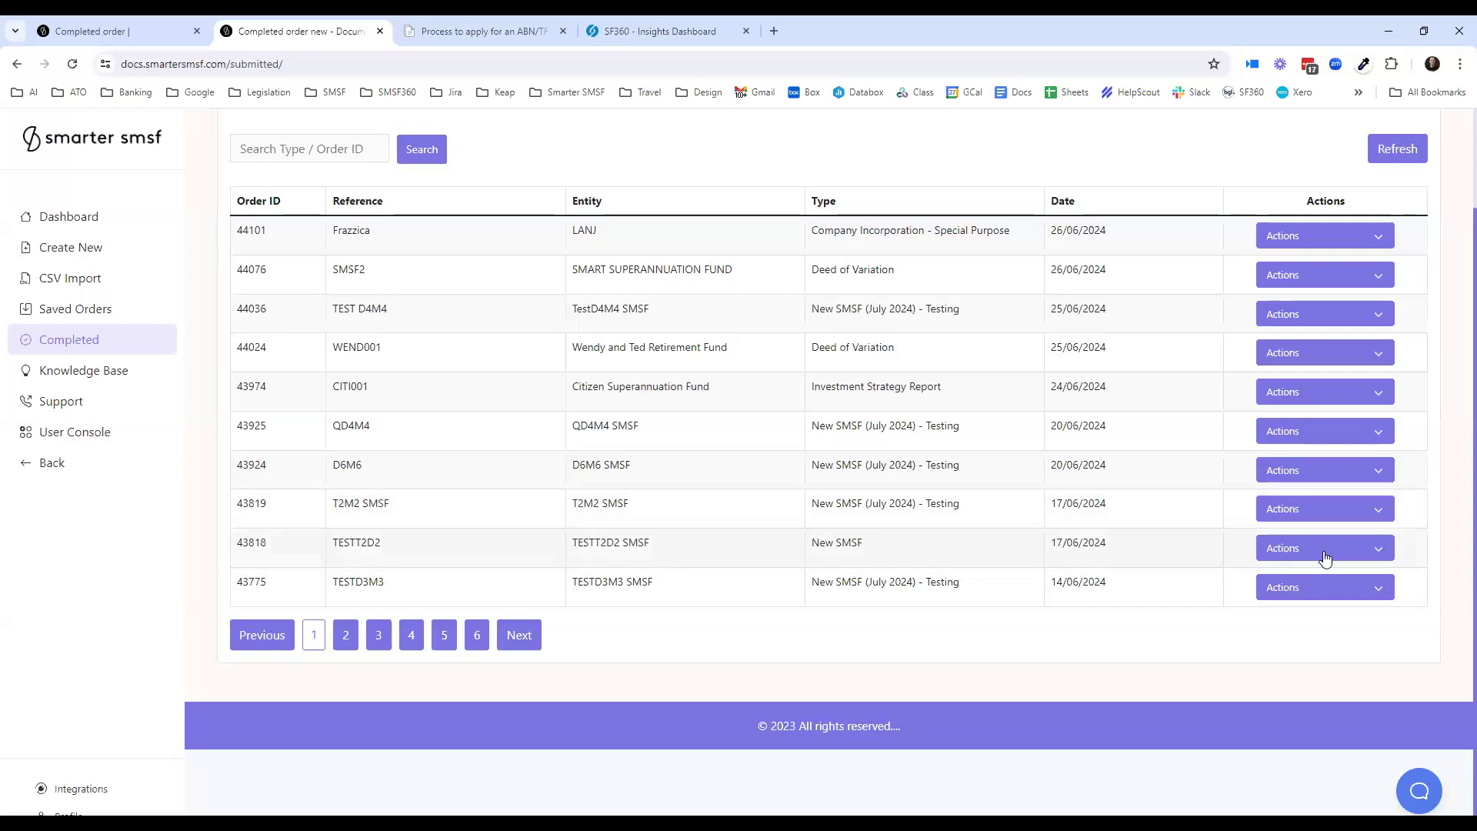
left_click(1338, 554)
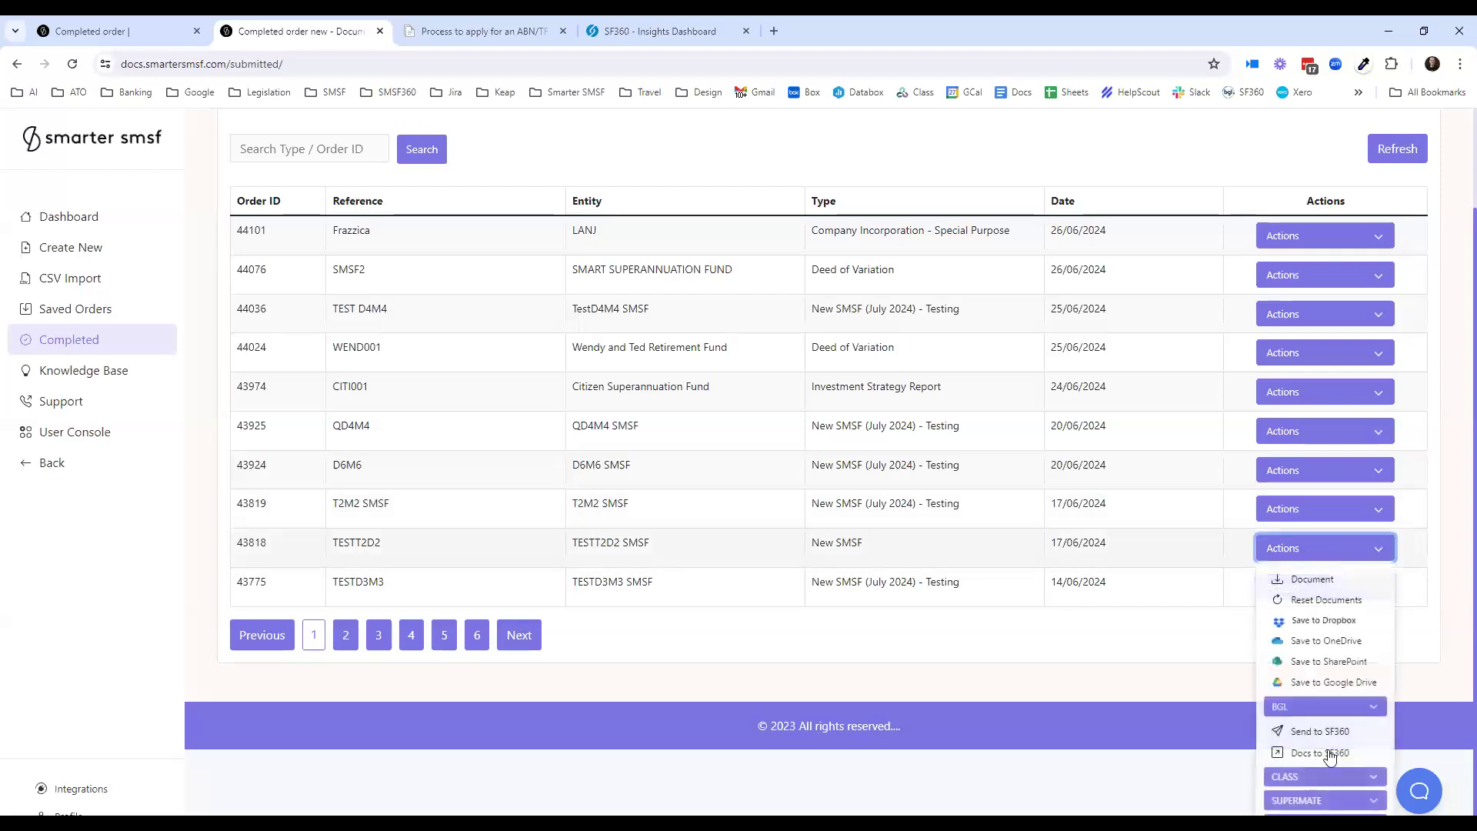
Send order 43818 to SF360, confirming the new SMSF setup
left_click(1322, 732)
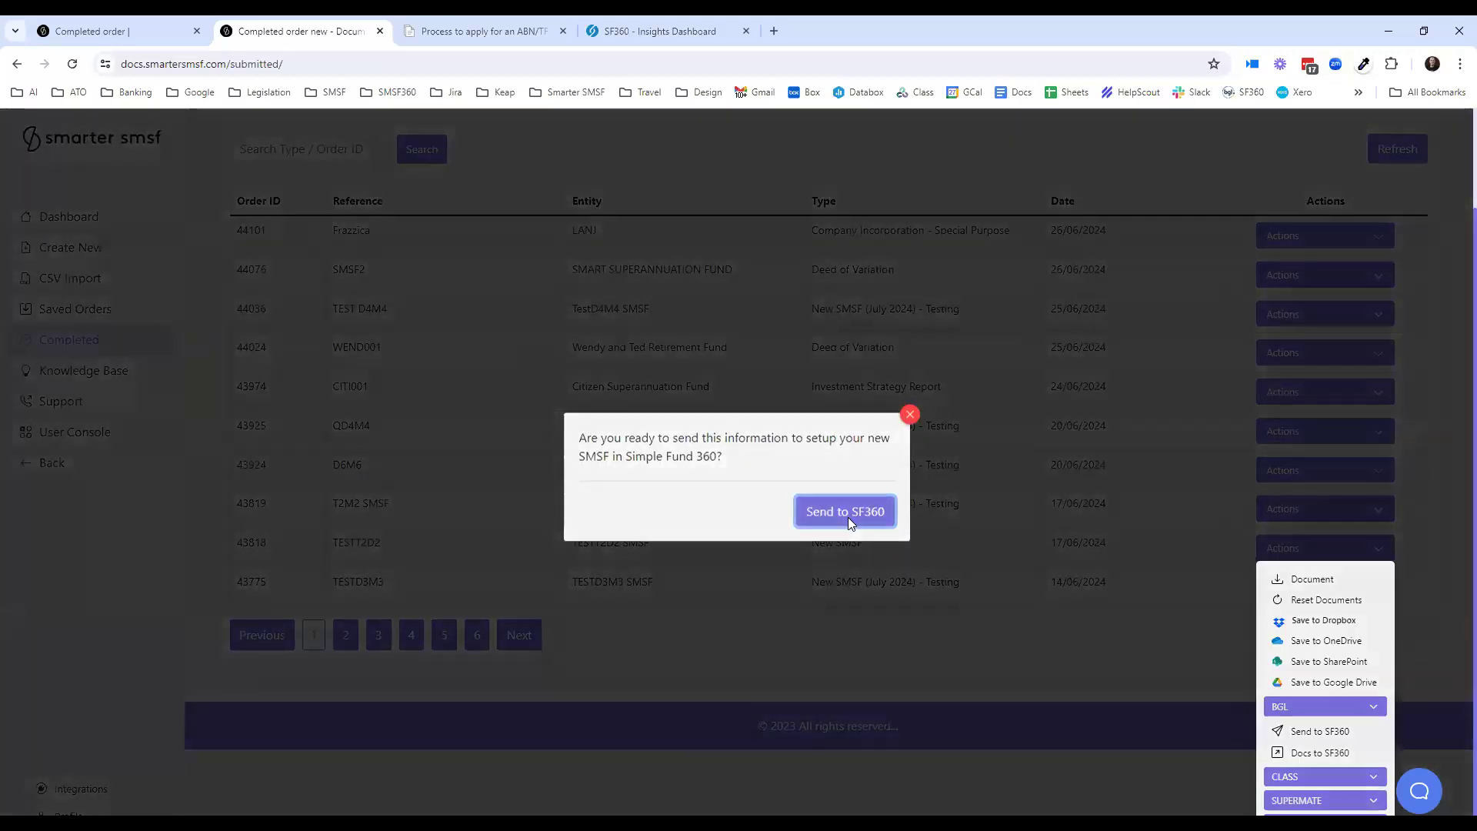
left_click(848, 517)
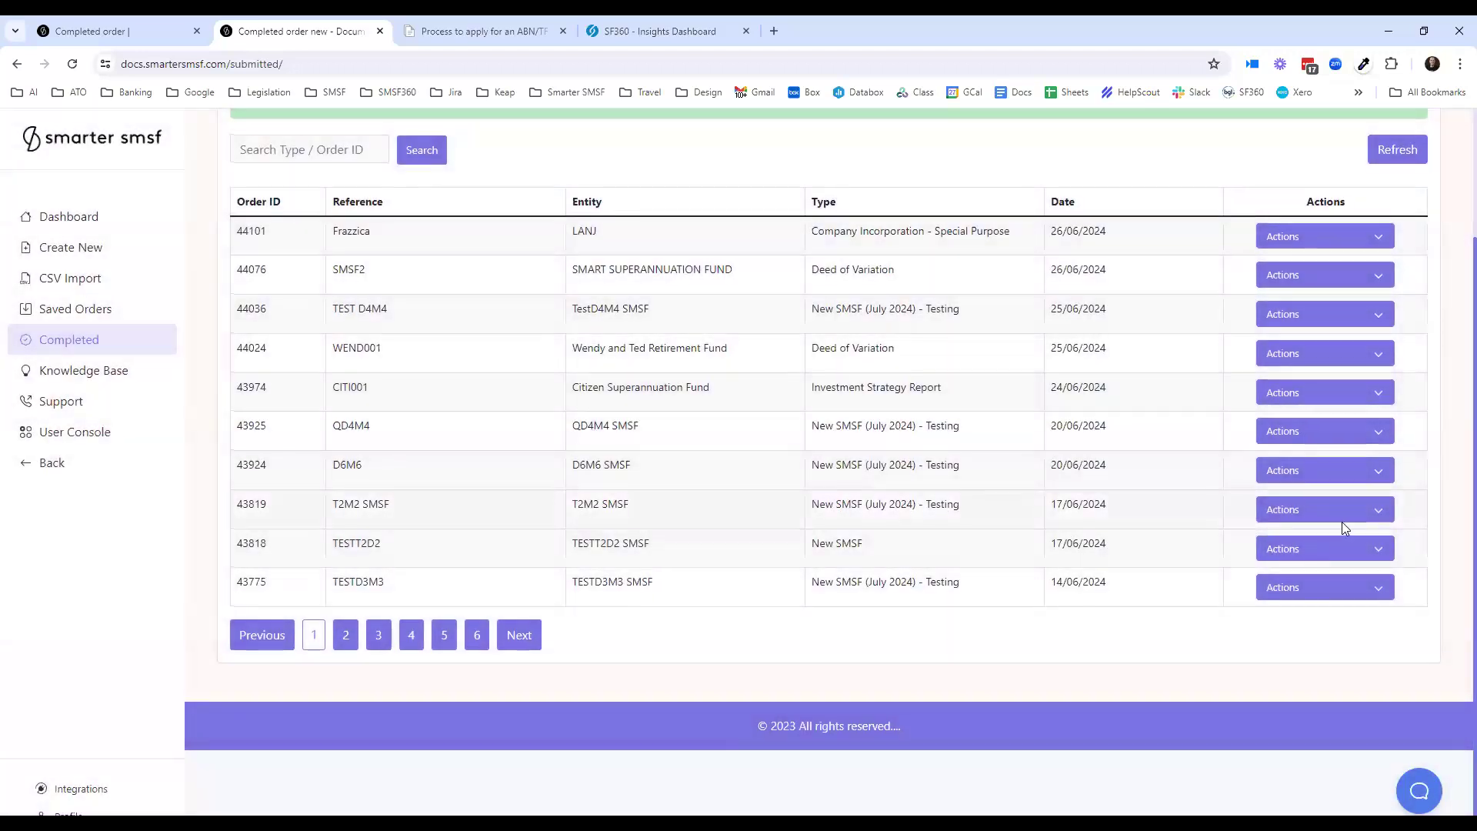
left_click(1342, 548)
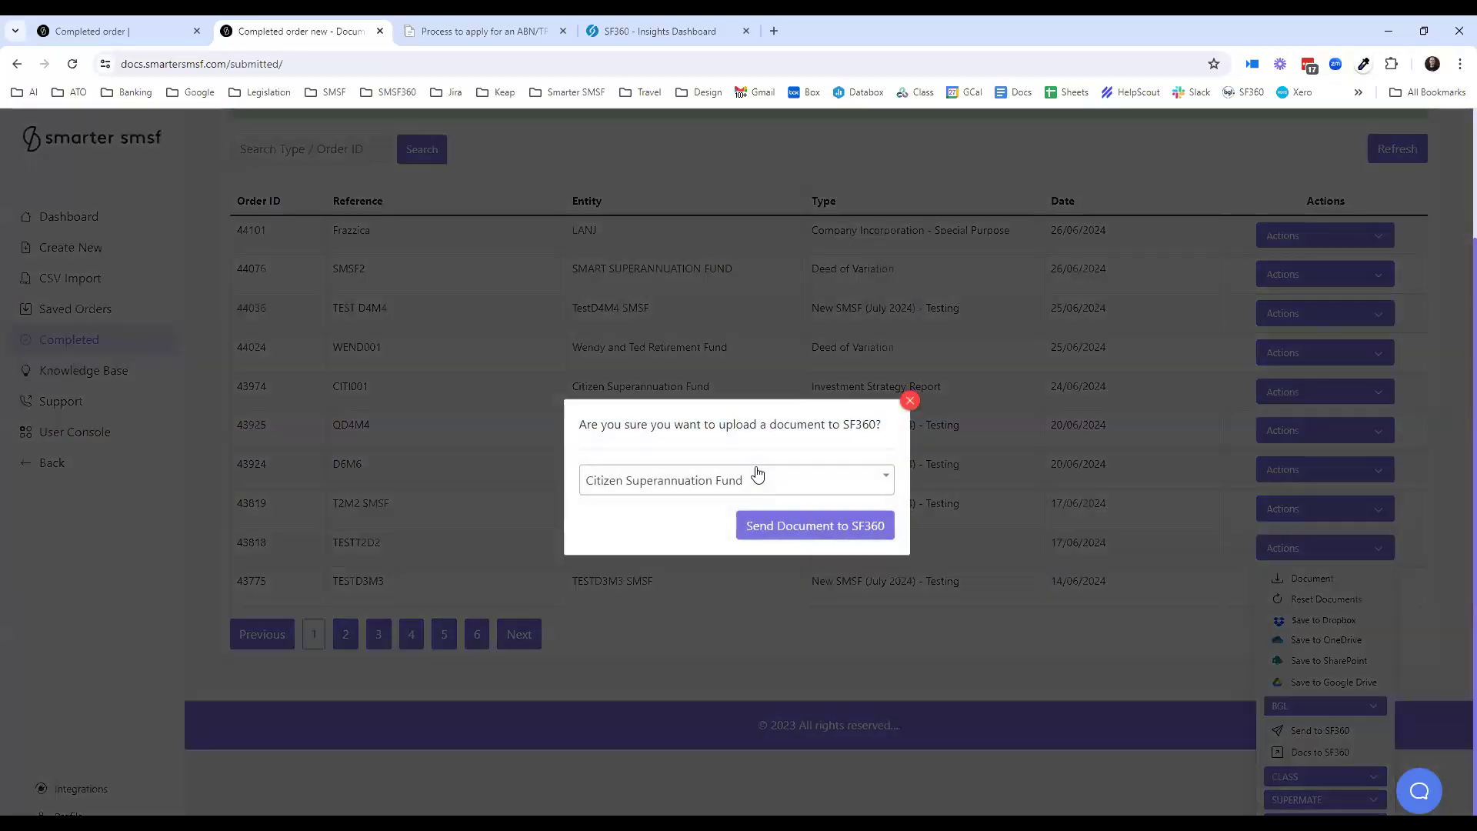
left_click(753, 491)
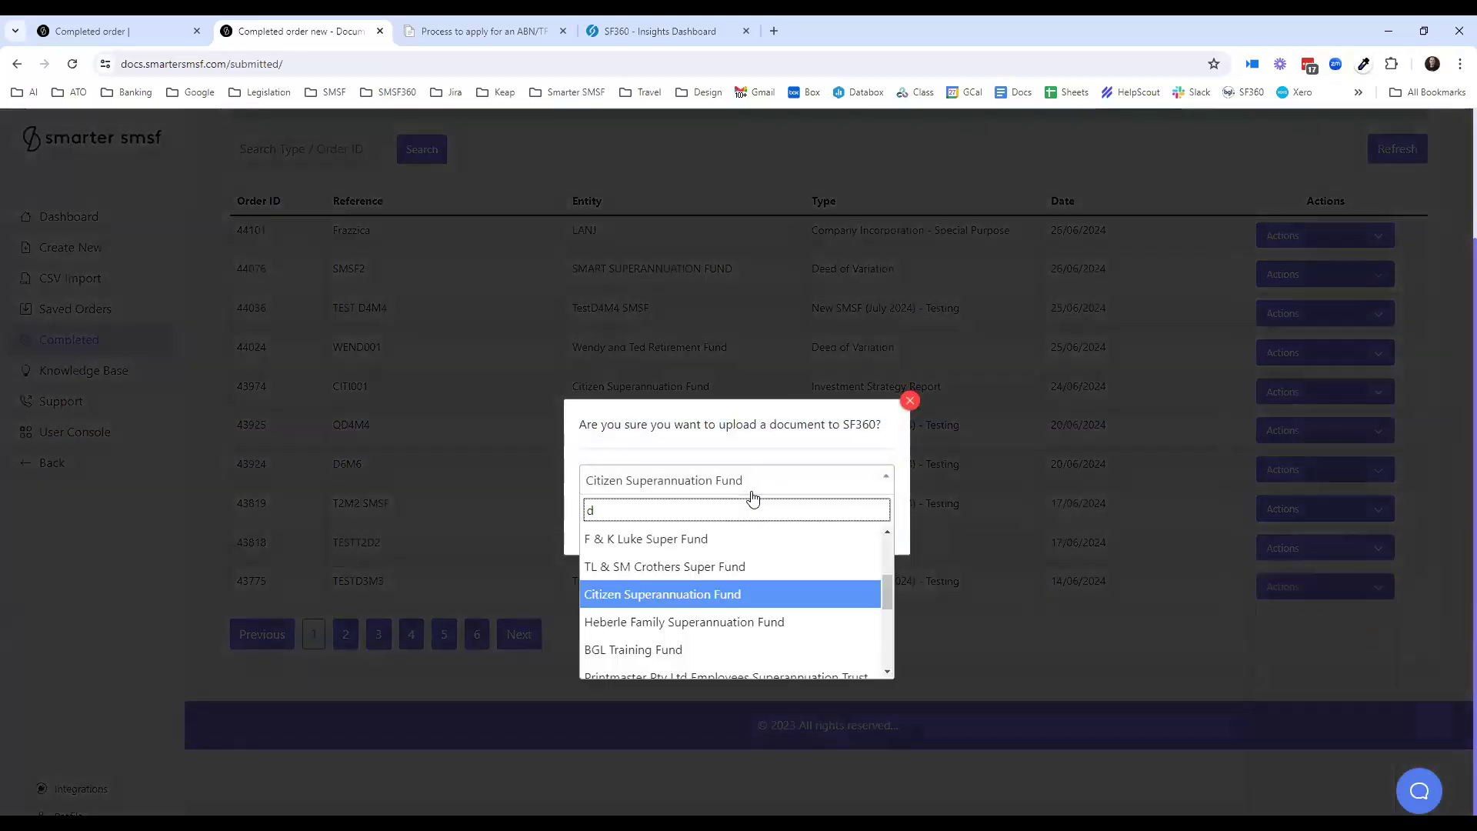
scroll(757, 539, "down", 5)
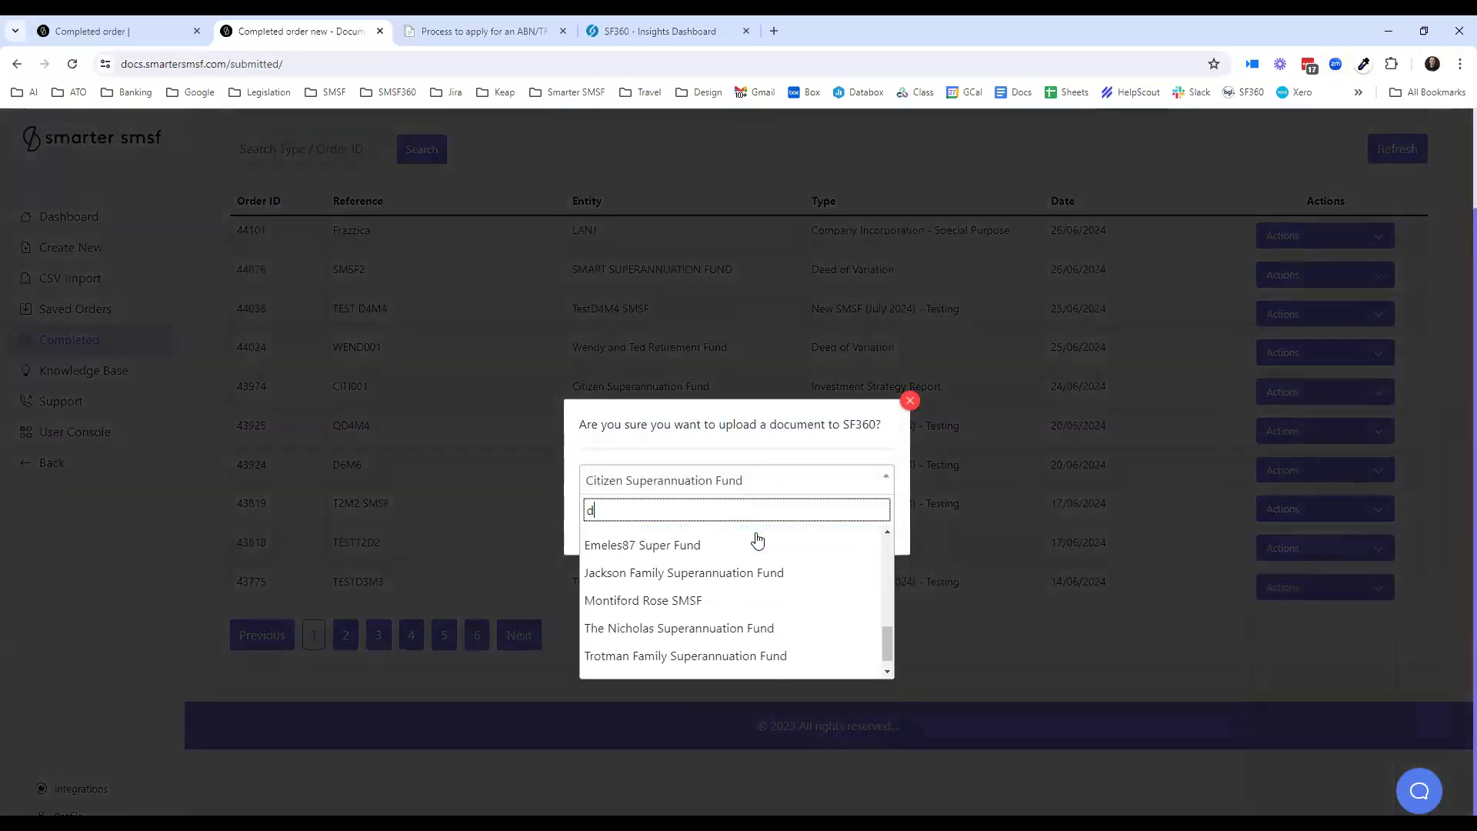
scroll(756, 539, "up", 10)
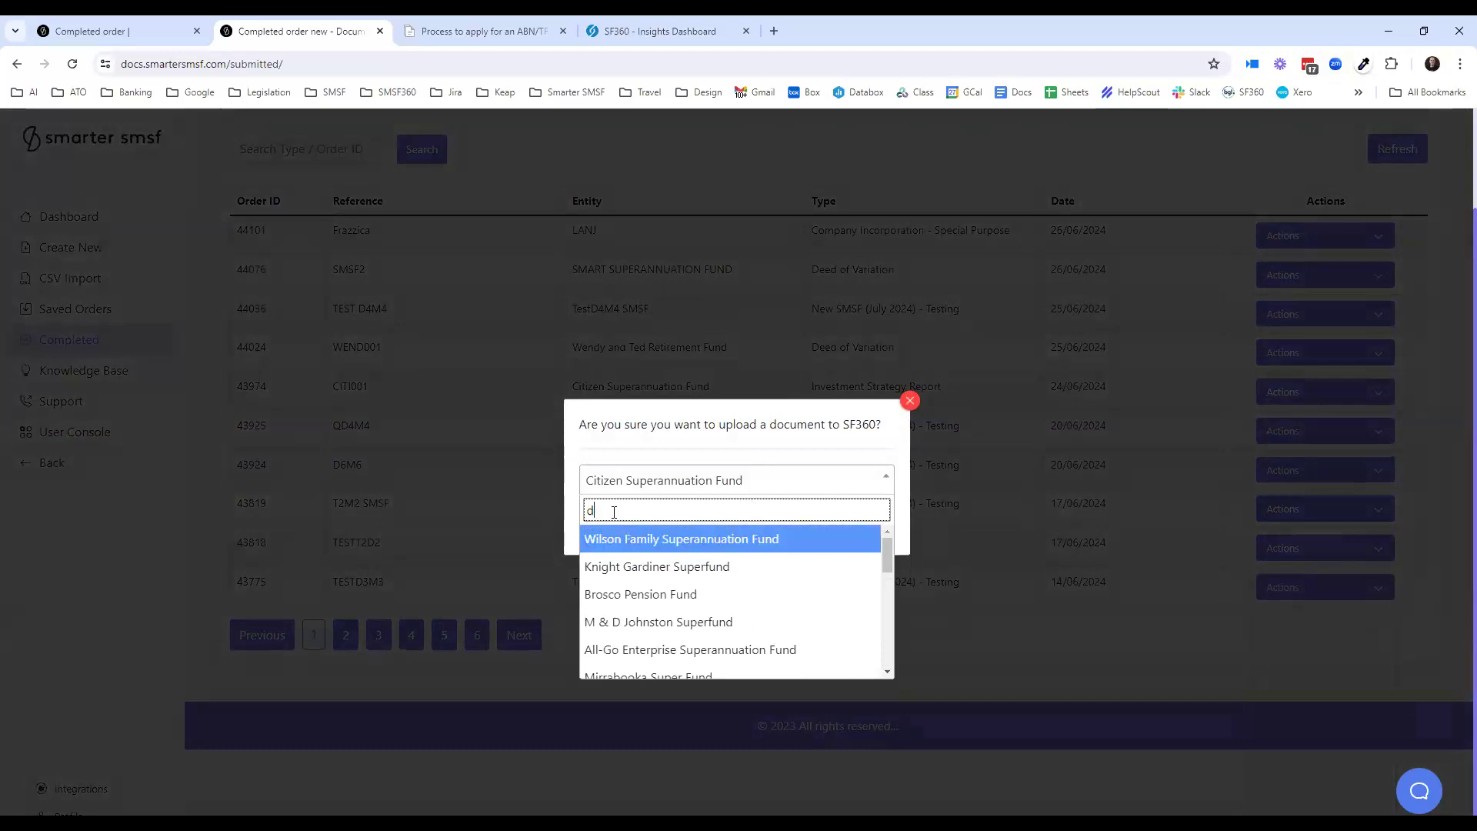
left_click(785, 449)
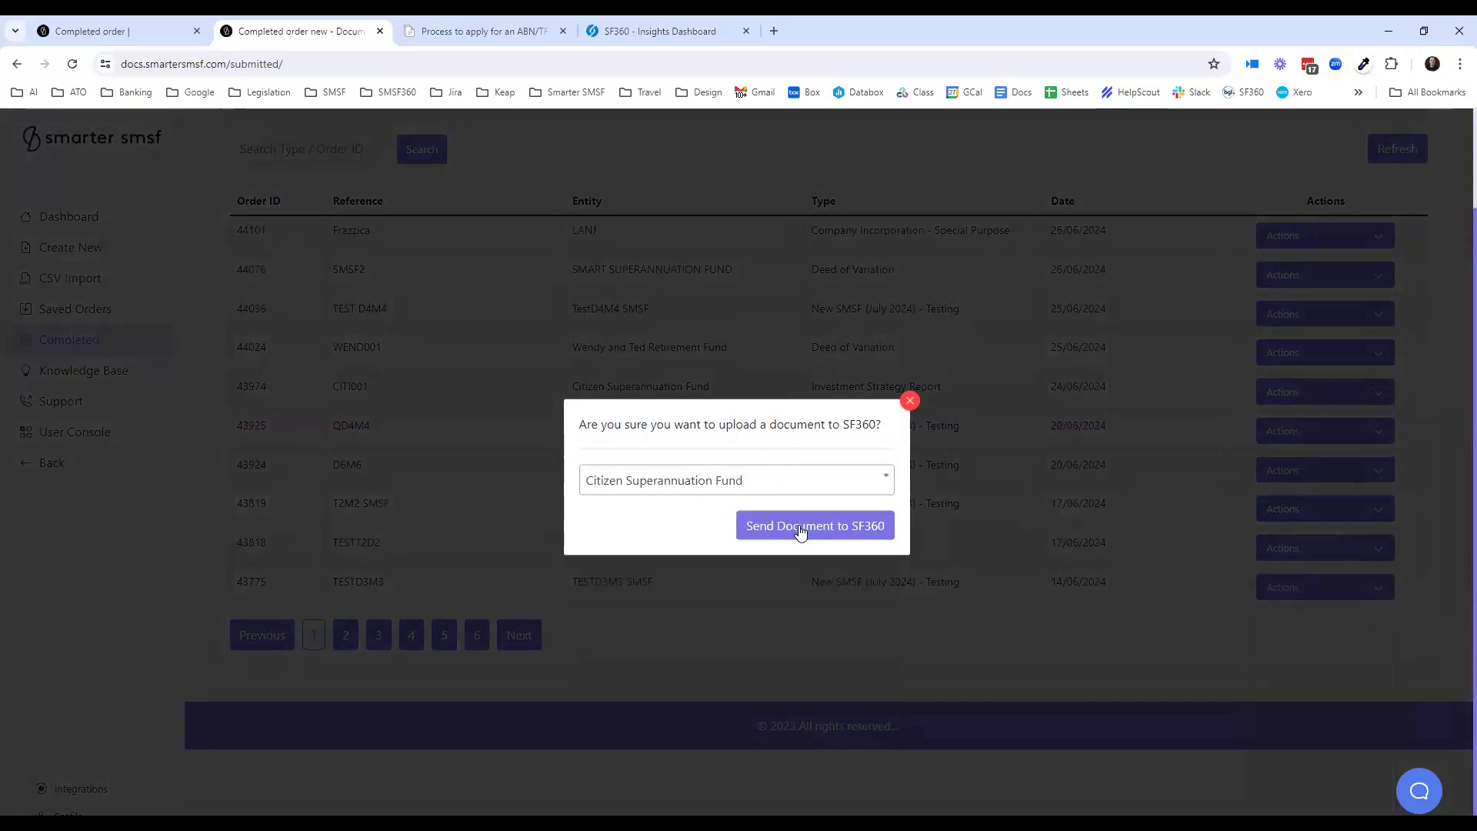
left_click(674, 484)
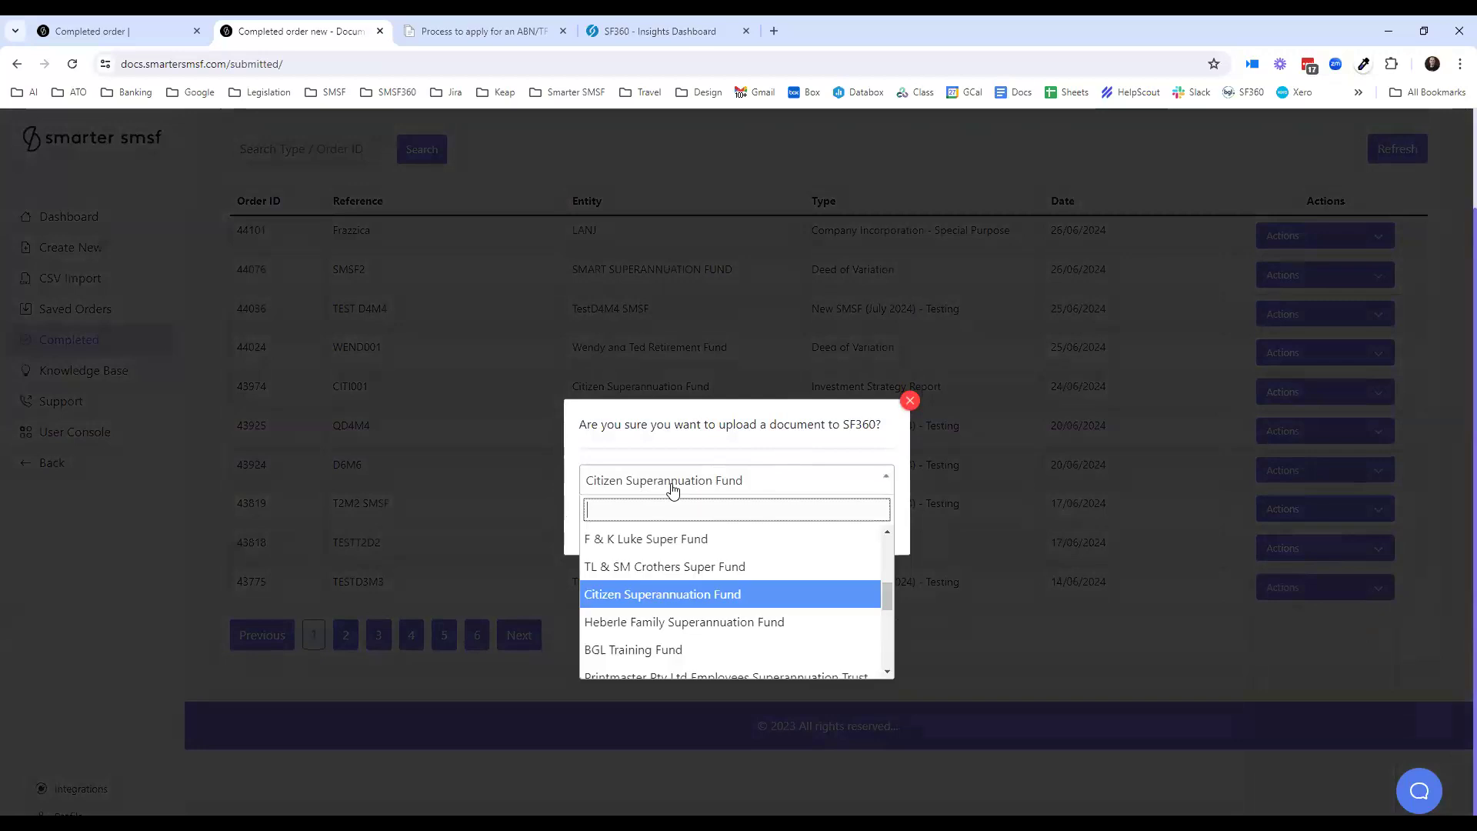
left_click(678, 536)
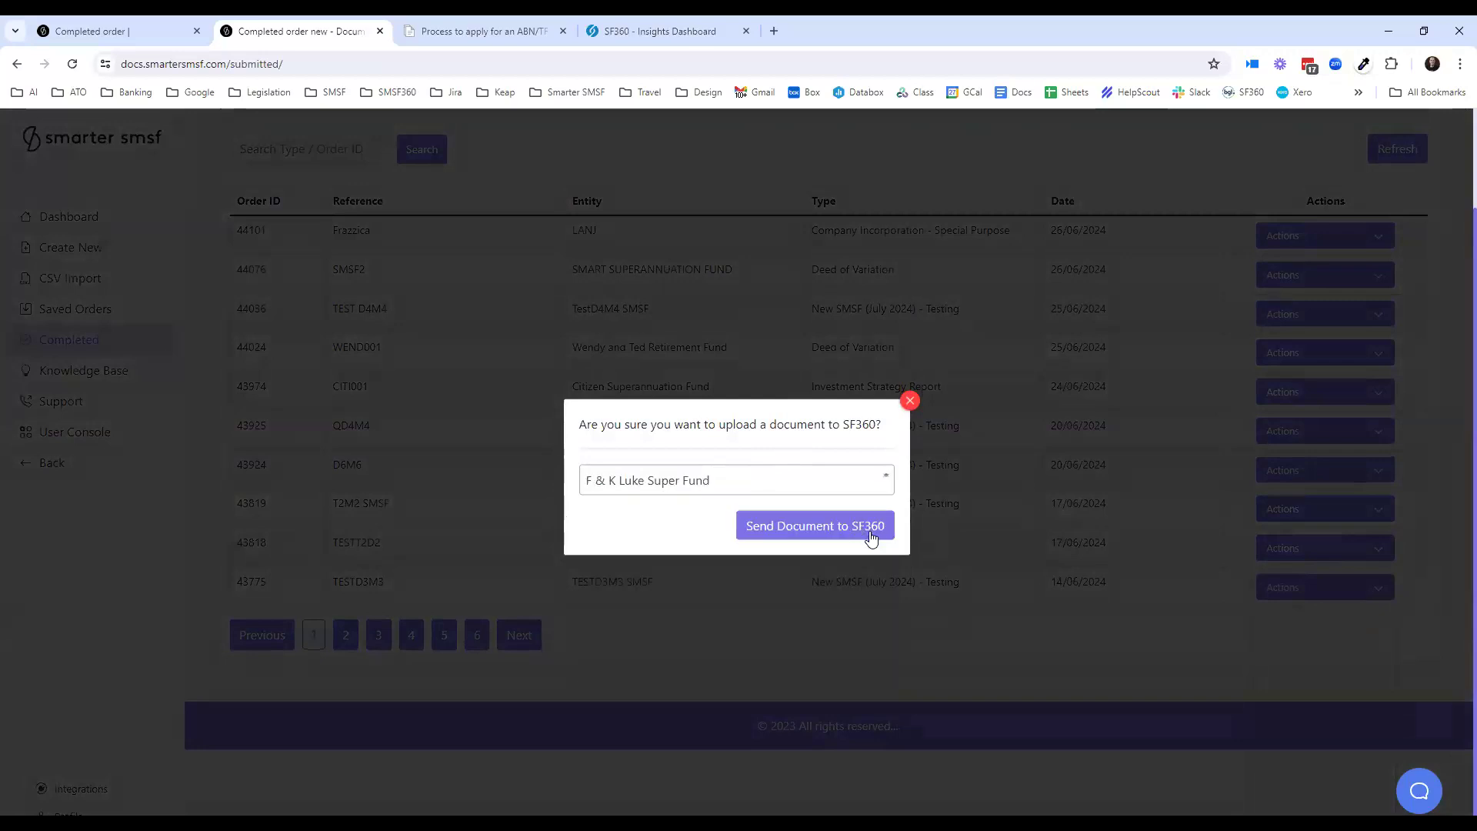
left_click(848, 527)
left_click(911, 400)
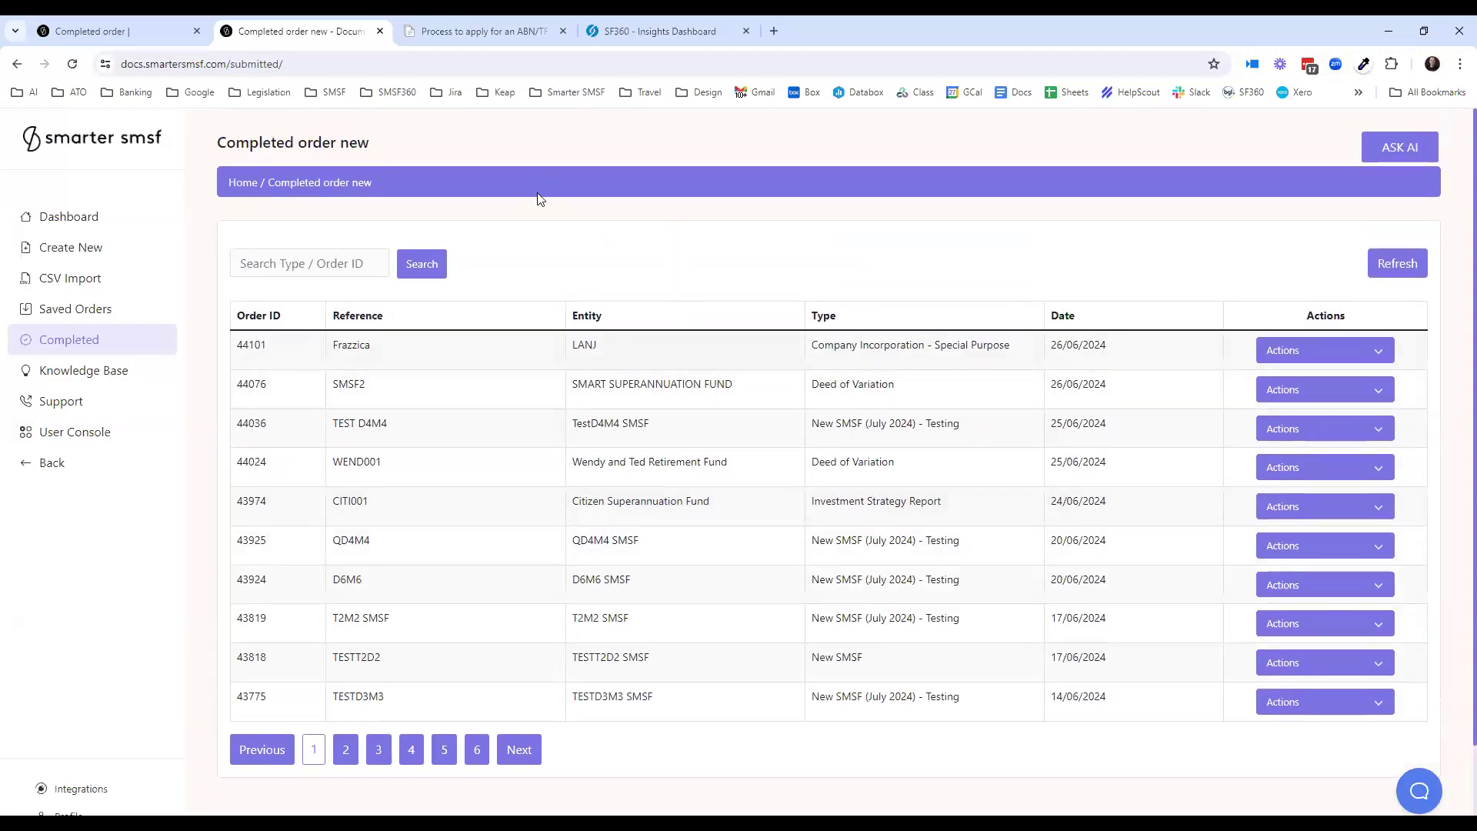
left_click(620, 35)
Open Citizen Superannuation Fund in SF360 and view its Documents list
left_click(87, 199)
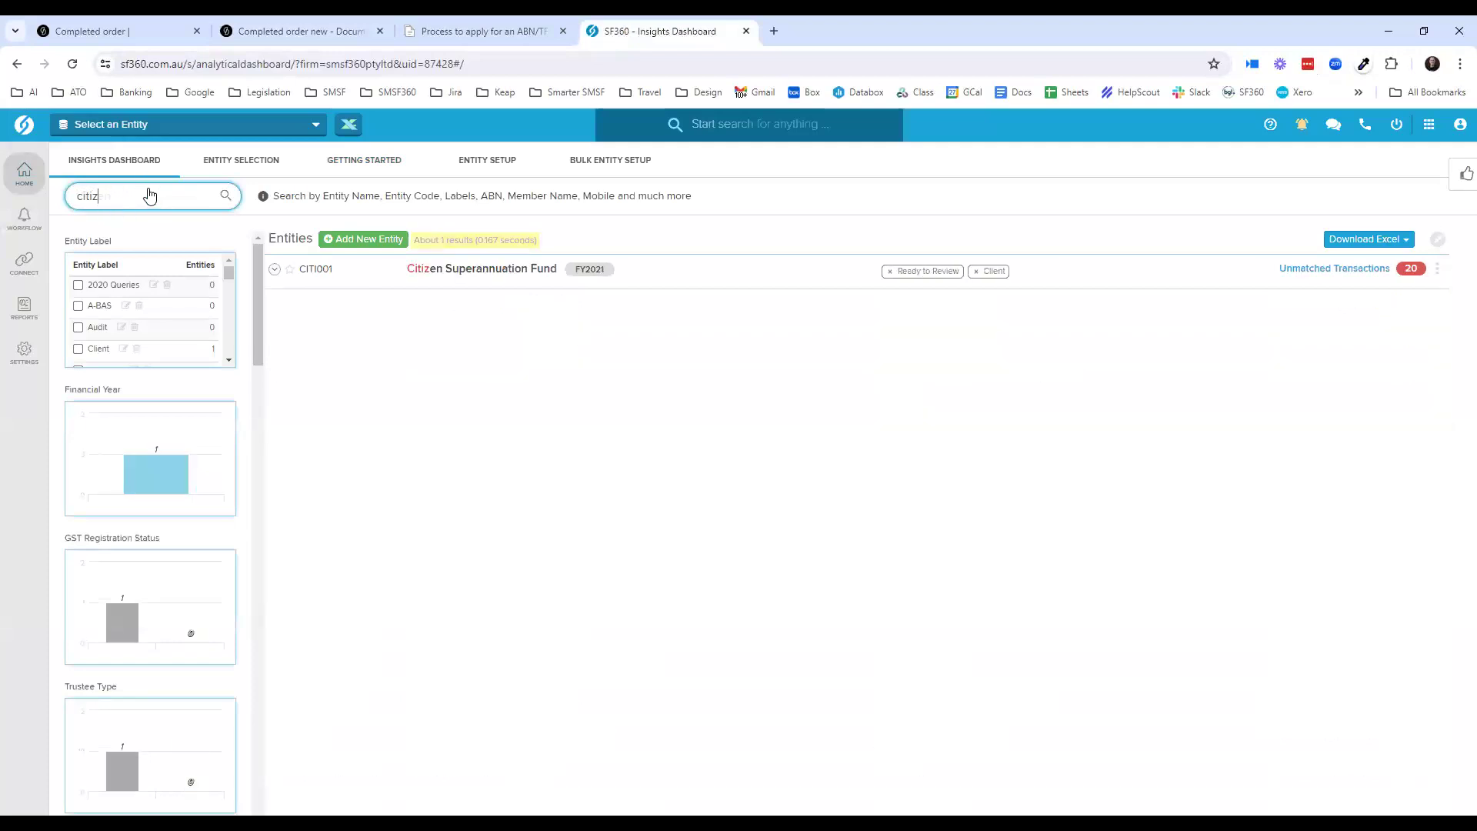
left_click(471, 271)
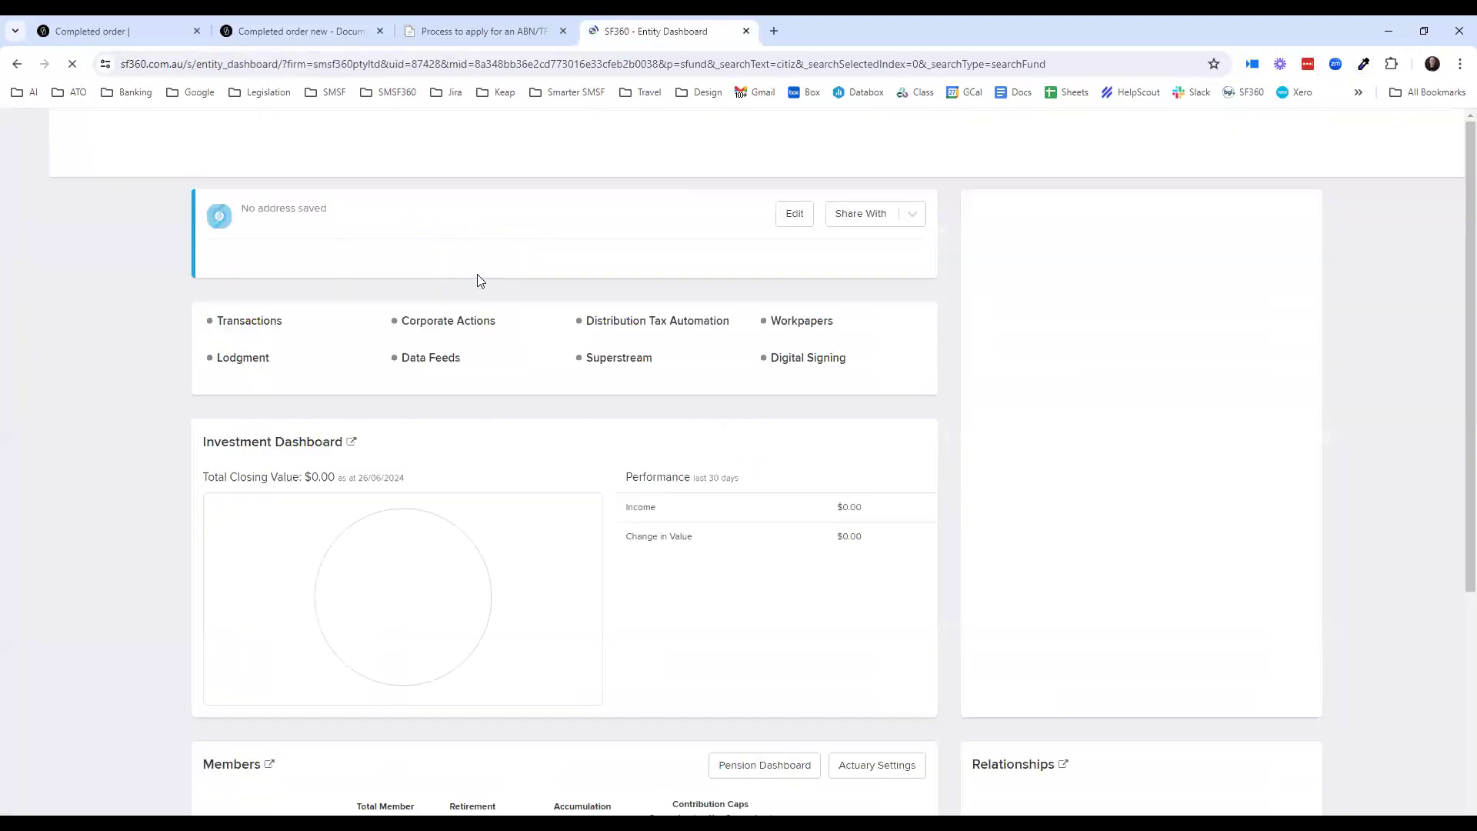
mouse_move(24, 531)
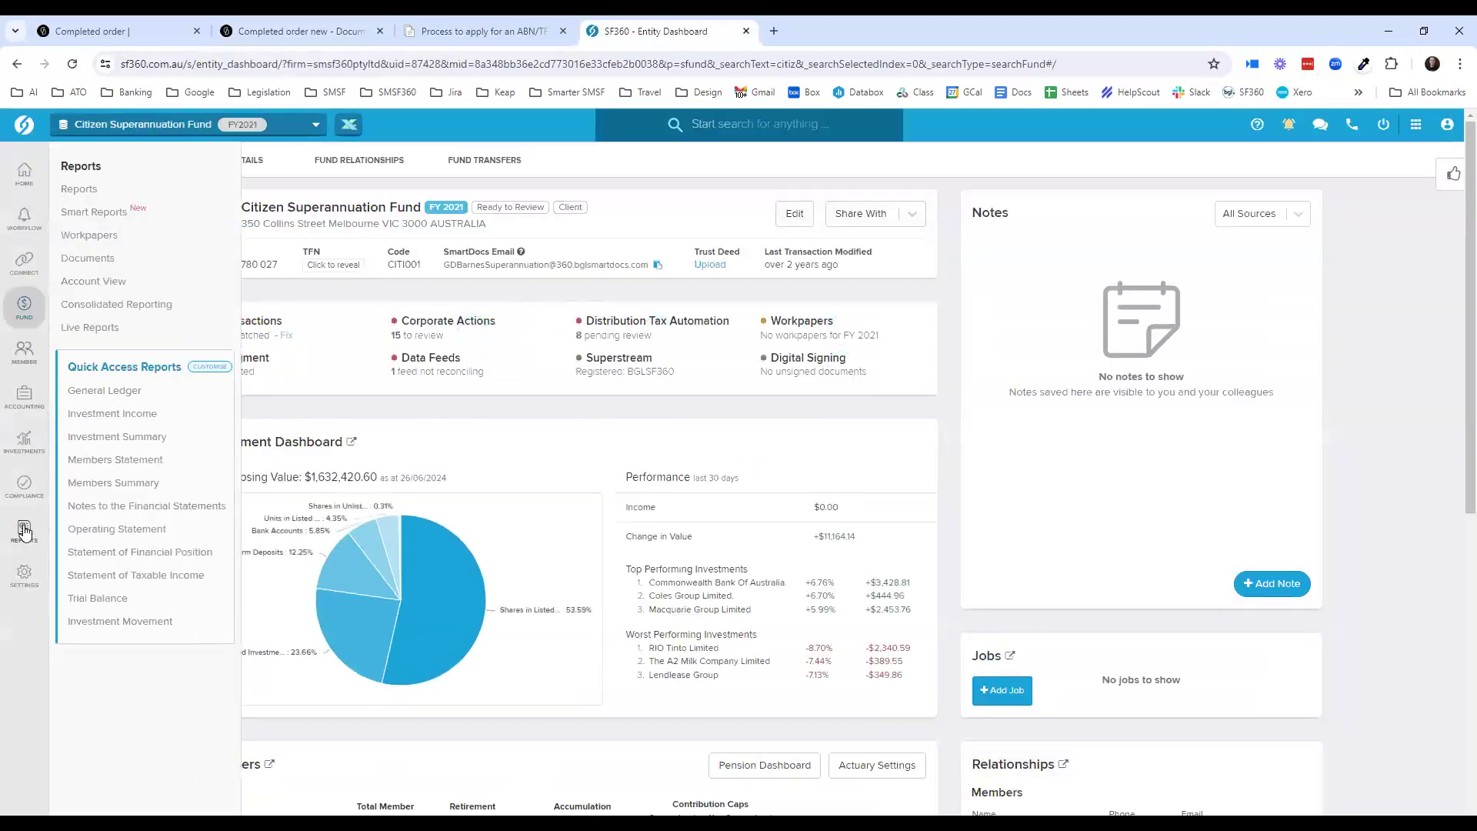
left_click(107, 260)
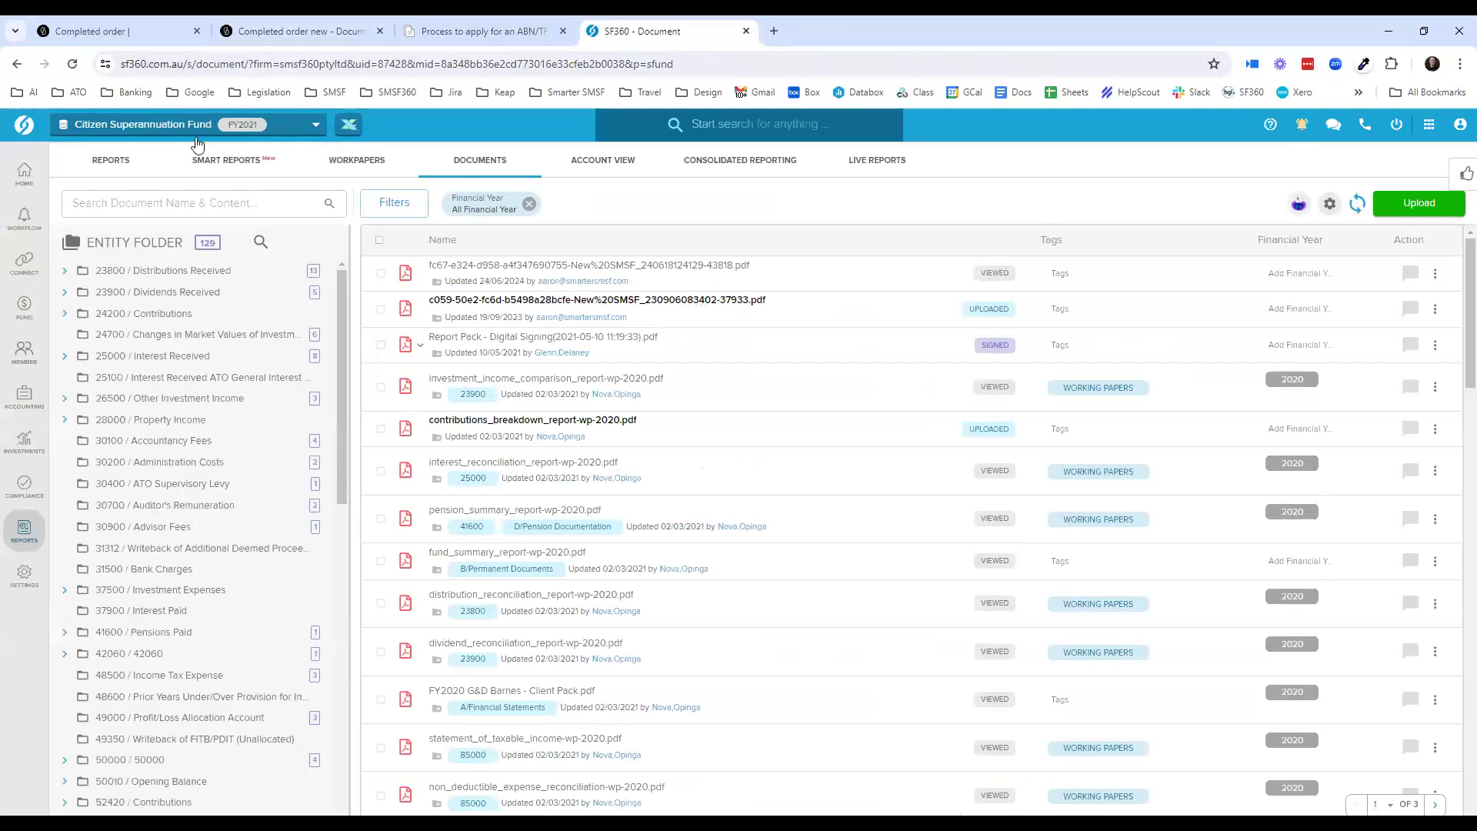
Switch the SF360 entity to TESTT2D2 SMSF using the entity search
left_click(126, 128)
type("d2")
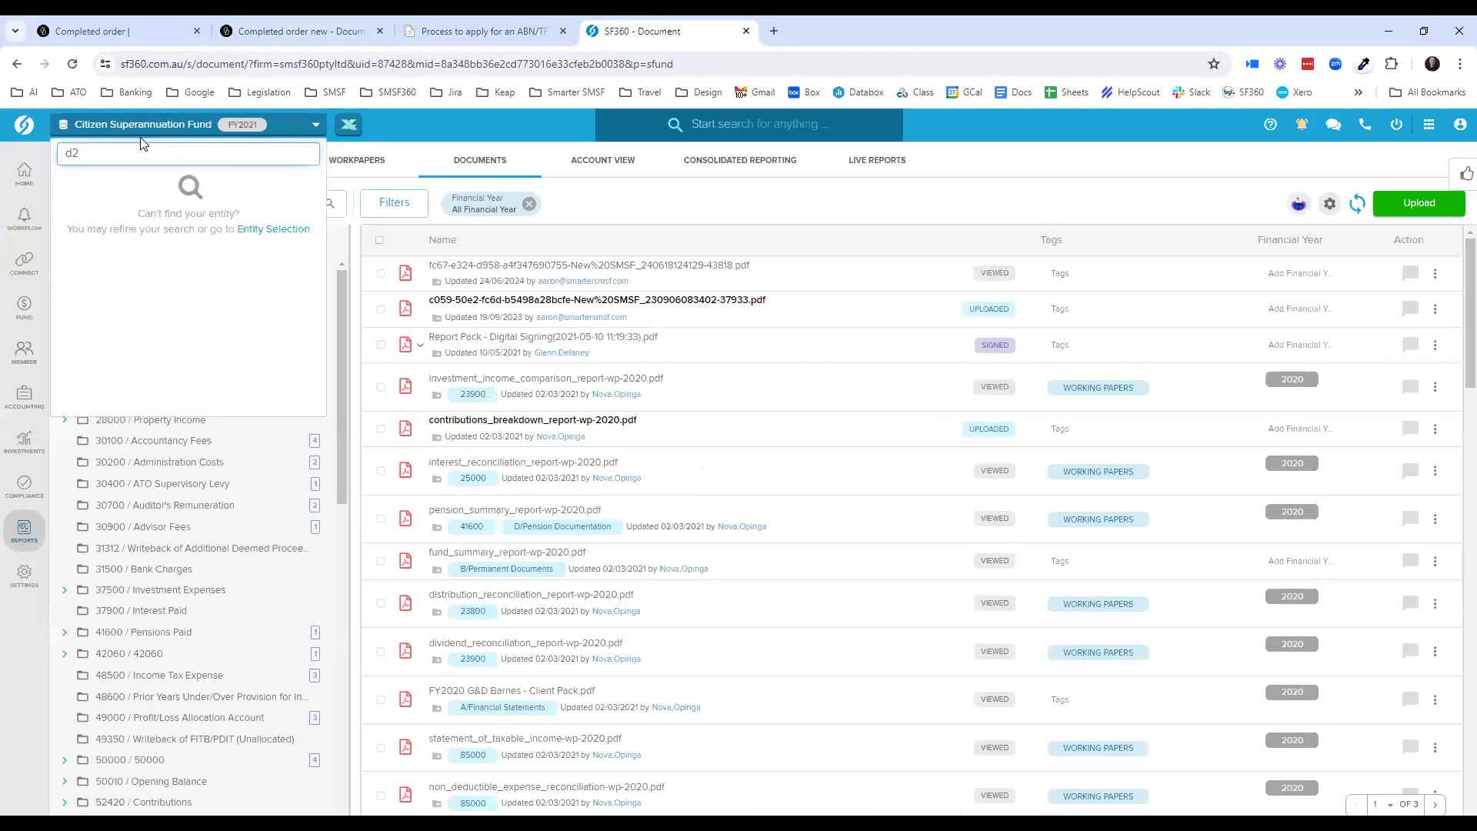
left_click(273, 32)
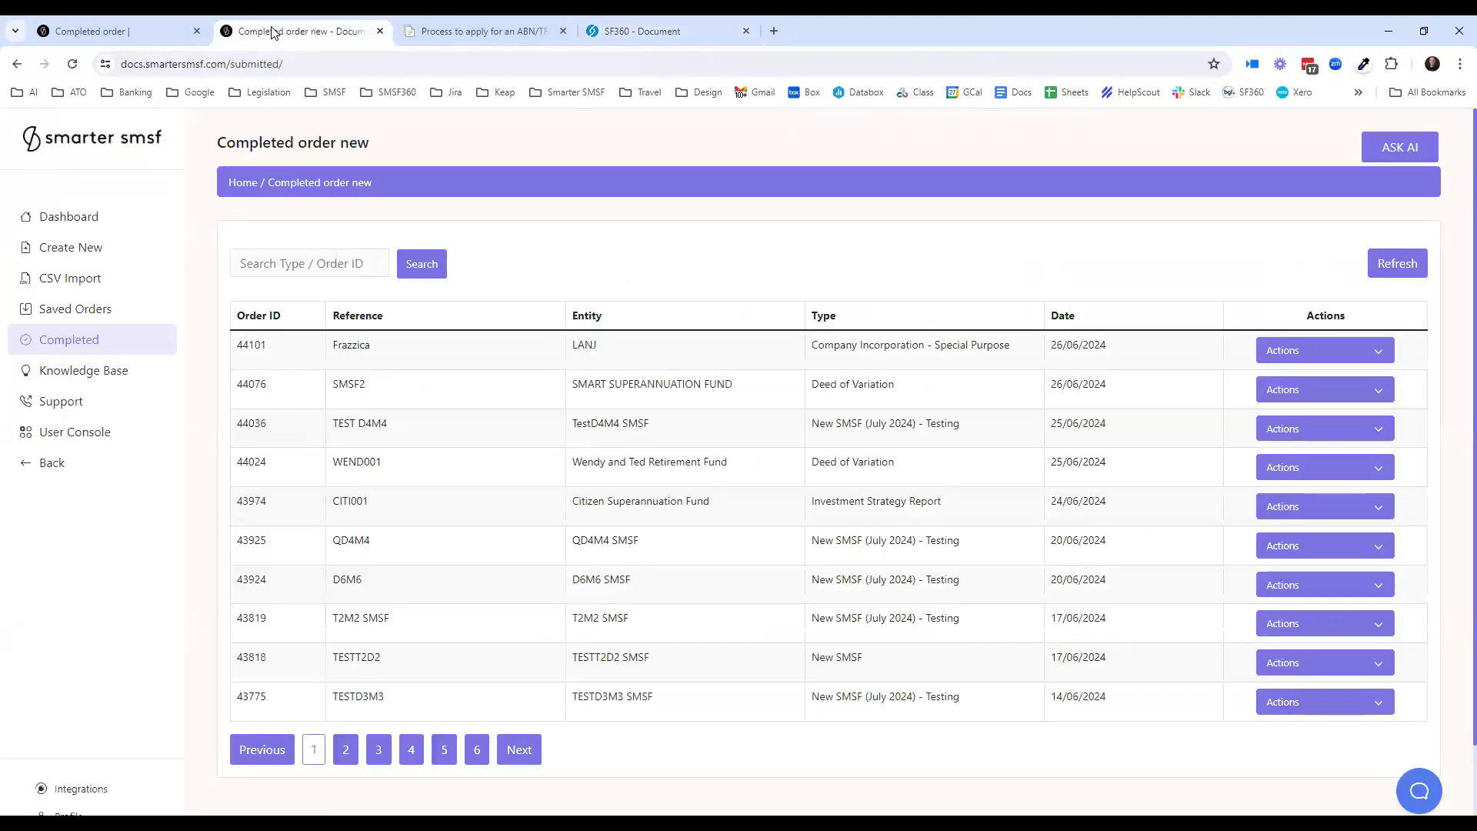
left_click(641, 31)
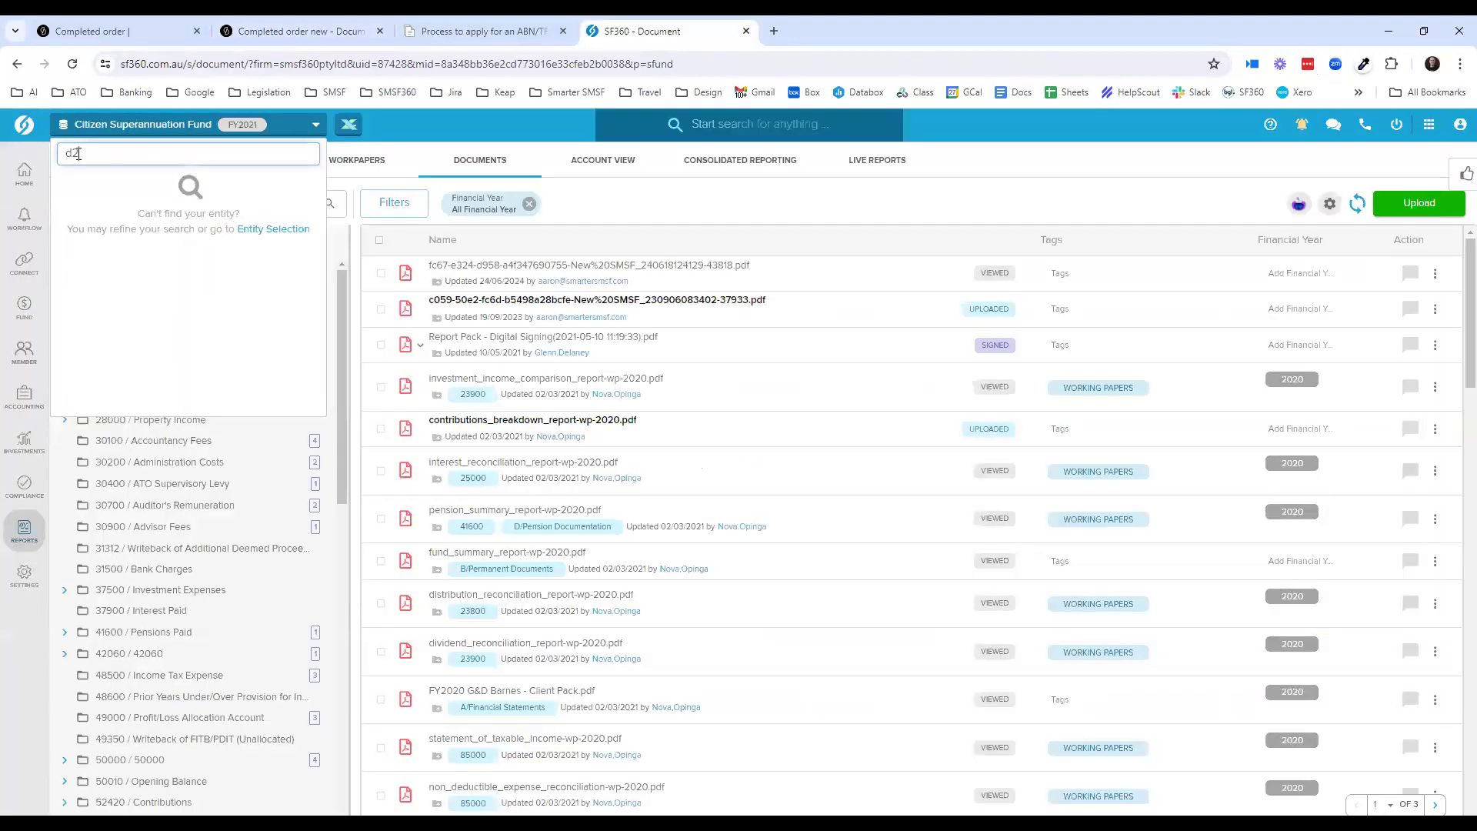
left_click_drag(83, 155, 42, 161)
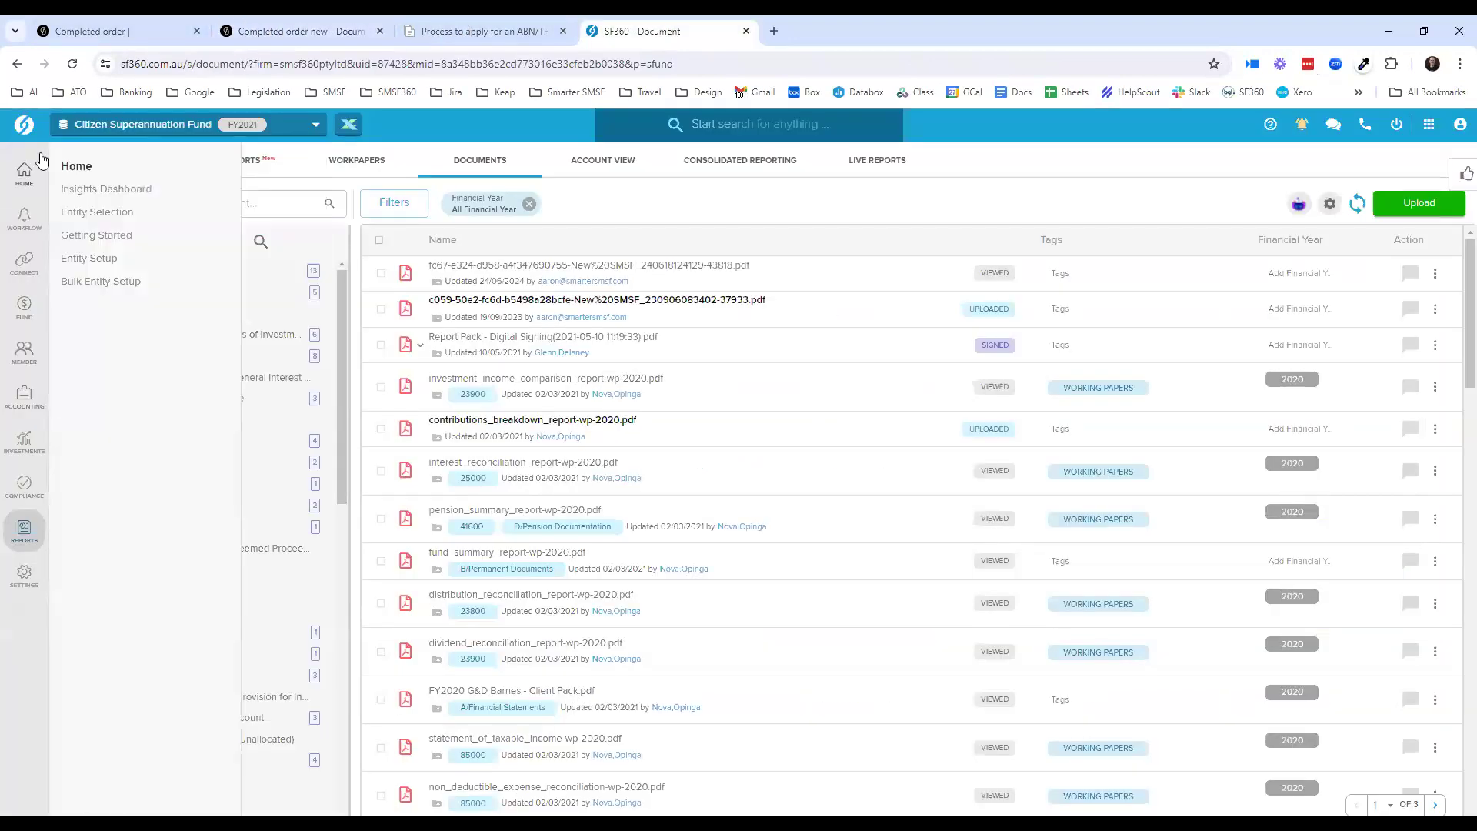
left_click(191, 130)
key("BackSpace")
key("BackSpace")
type("test")
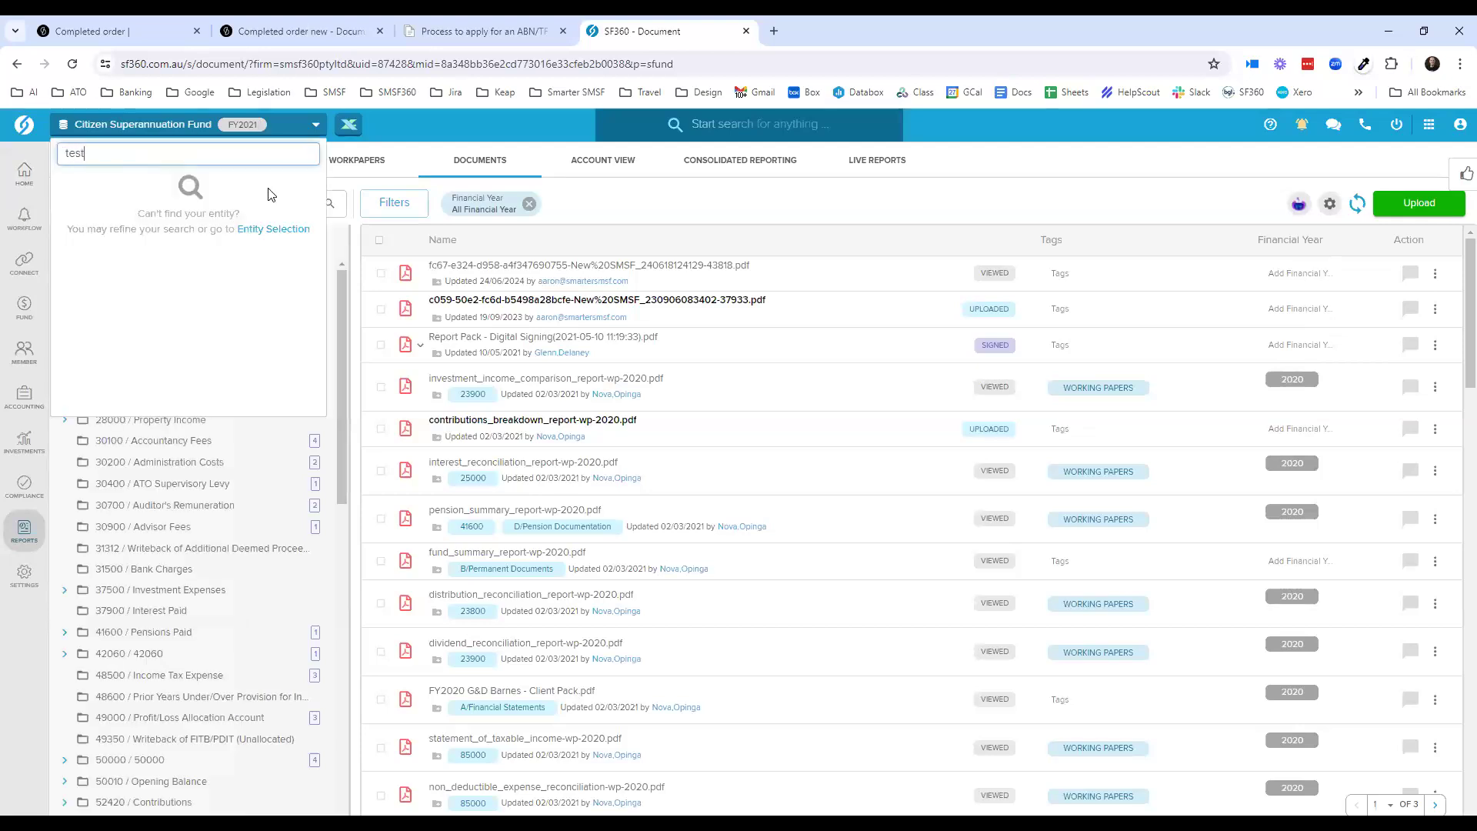
left_click(97, 193)
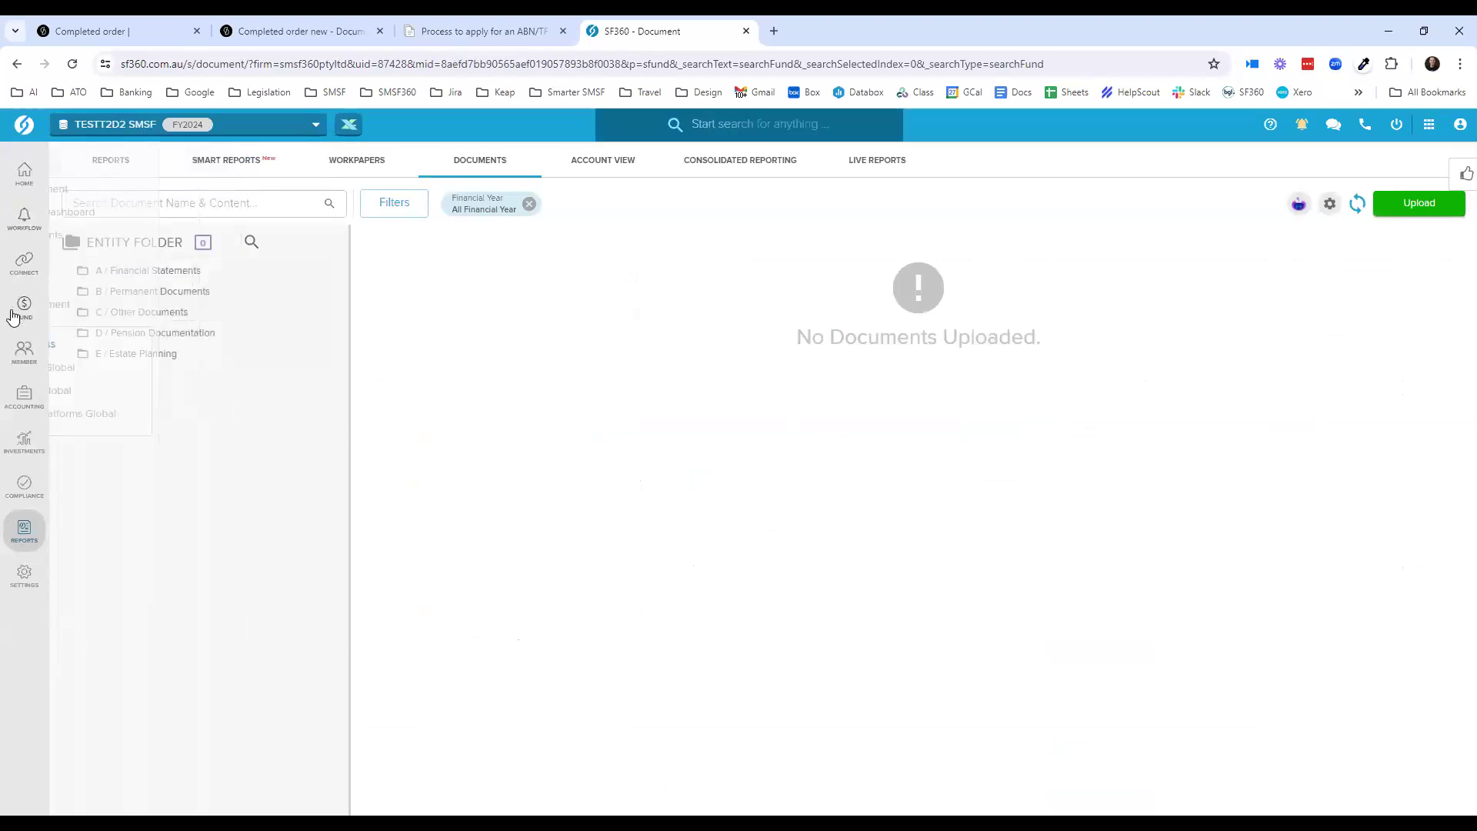
Review TESTT2D2 SMSF's Fund Details, then view its Fund Relationships and transfer tabs
left_click(101, 213)
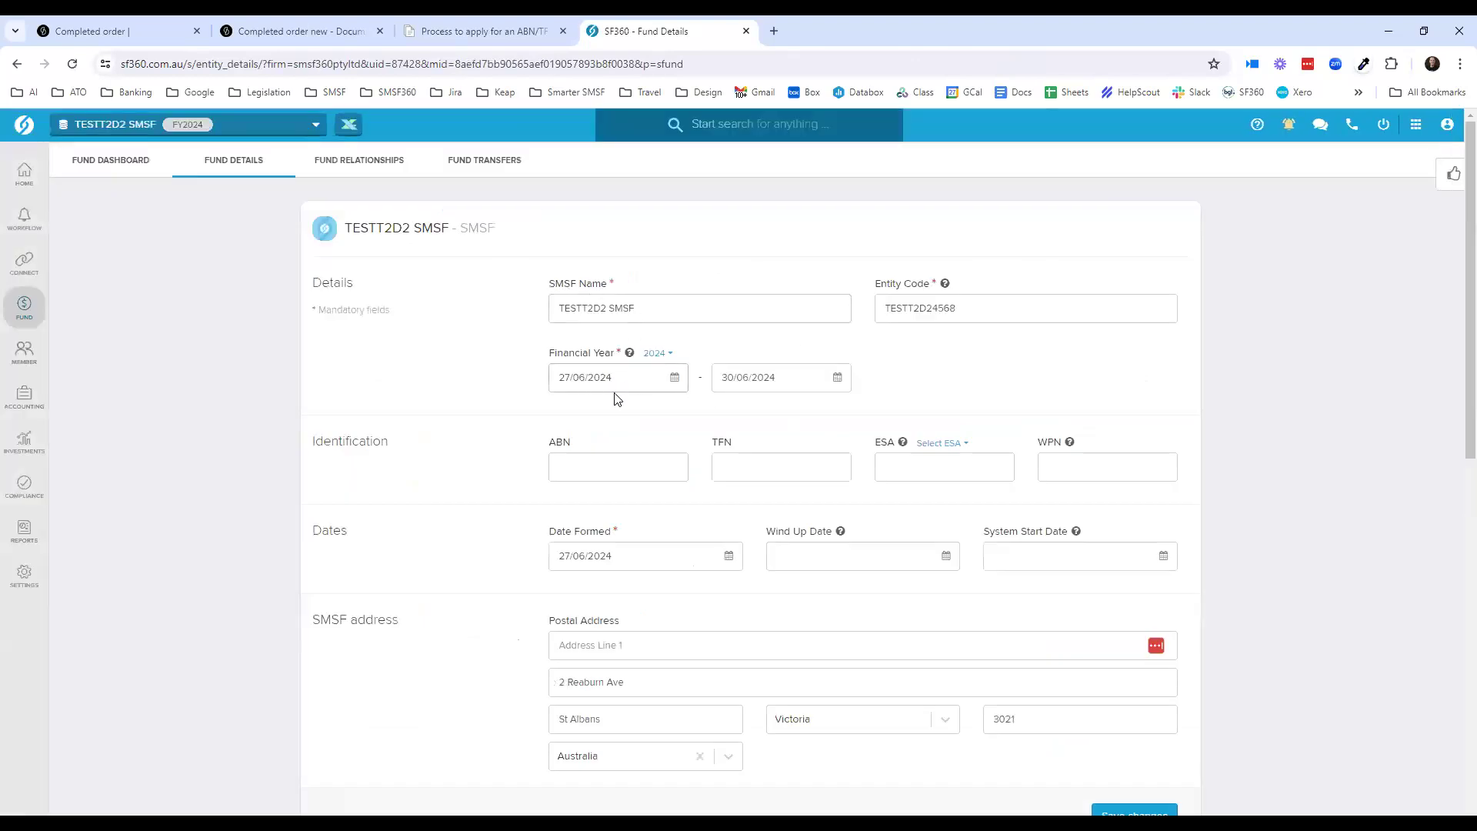
scroll(885, 447, "down", 3)
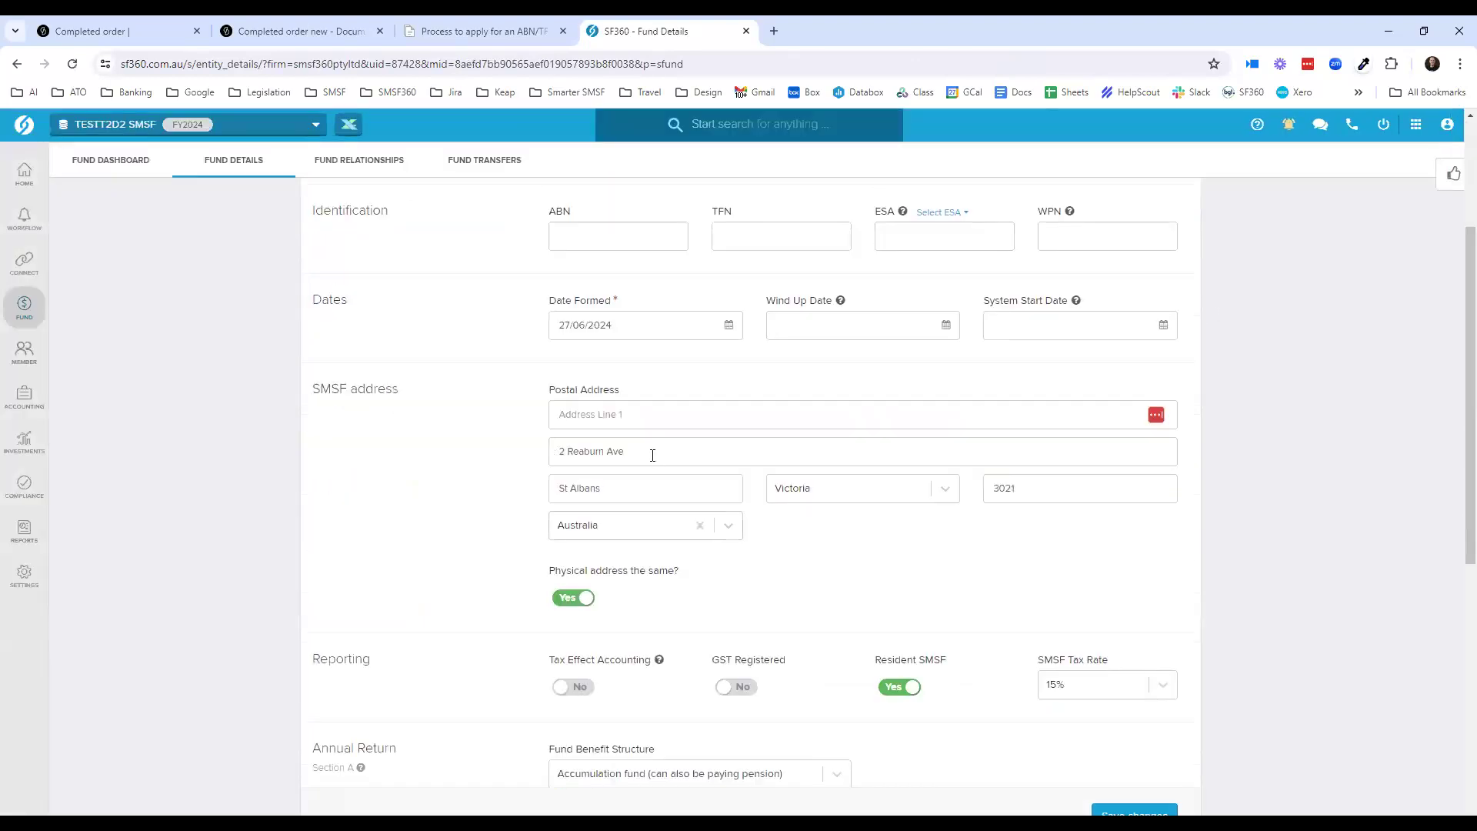
scroll(800, 477, "down", 3)
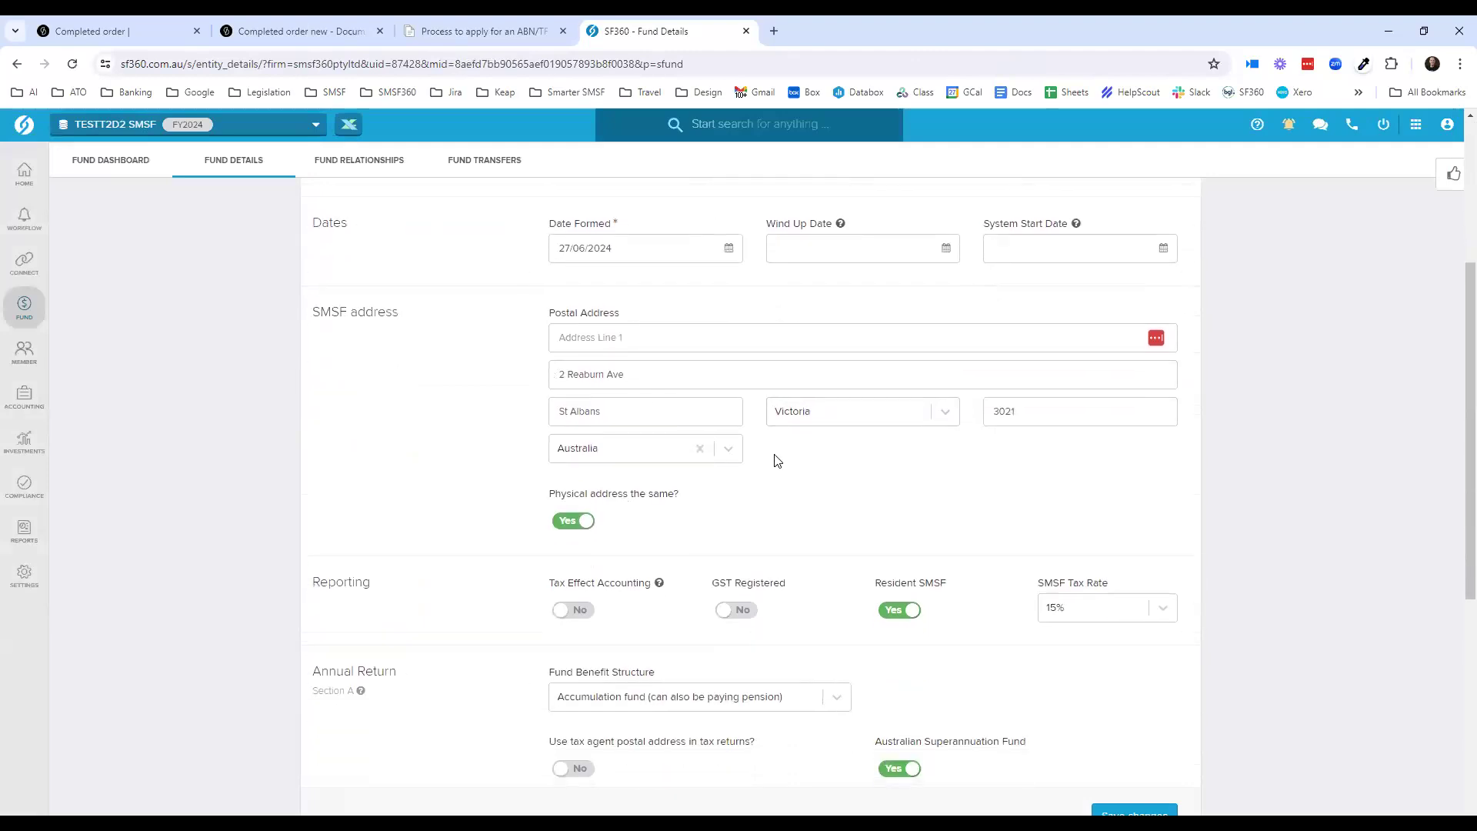
scroll(770, 571, "up", 3)
left_click(354, 165)
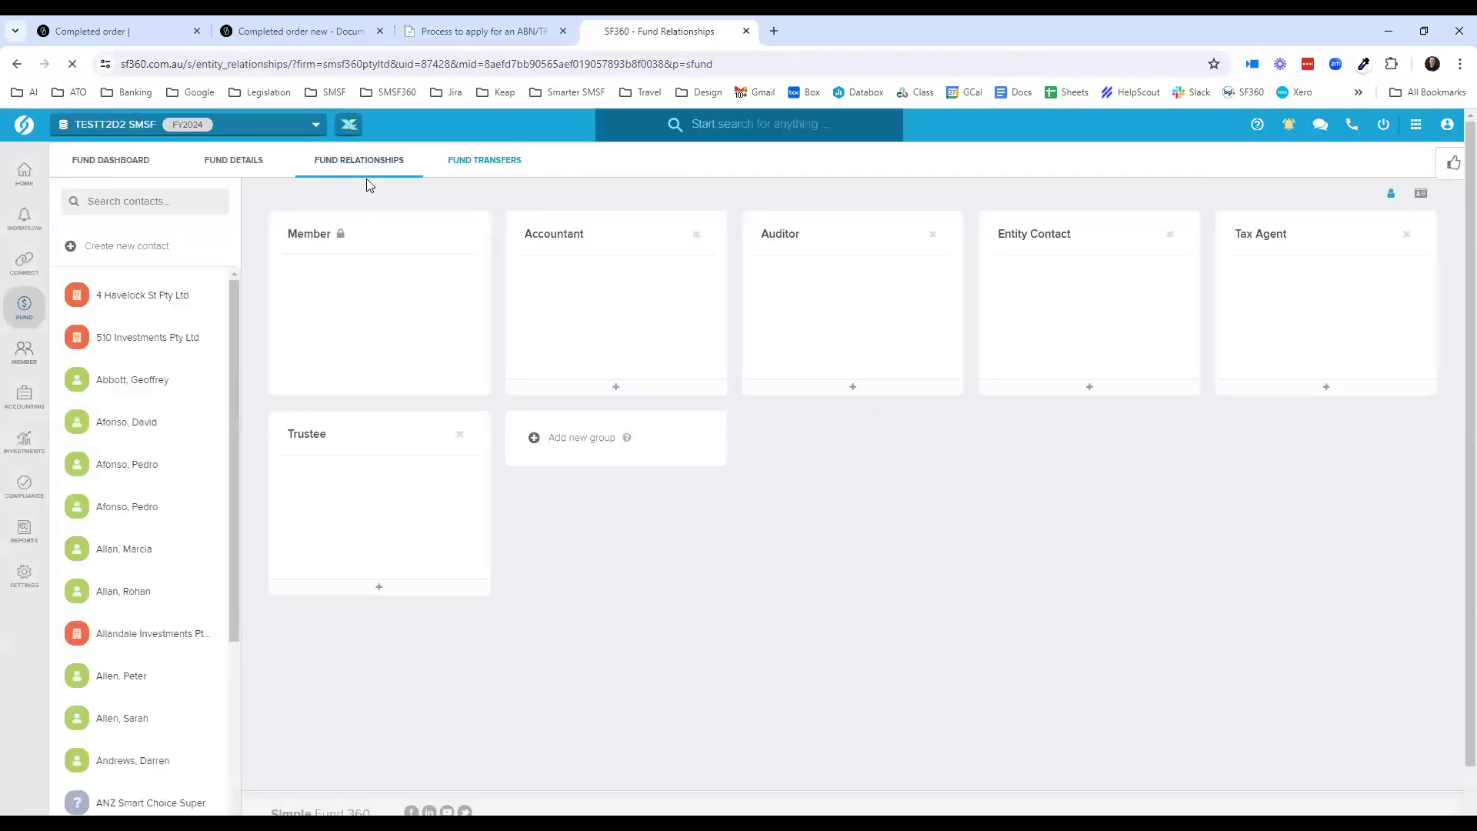
left_click(489, 163)
Filter completed orders by 'new smsf' and go to page 2
left_click(331, 32)
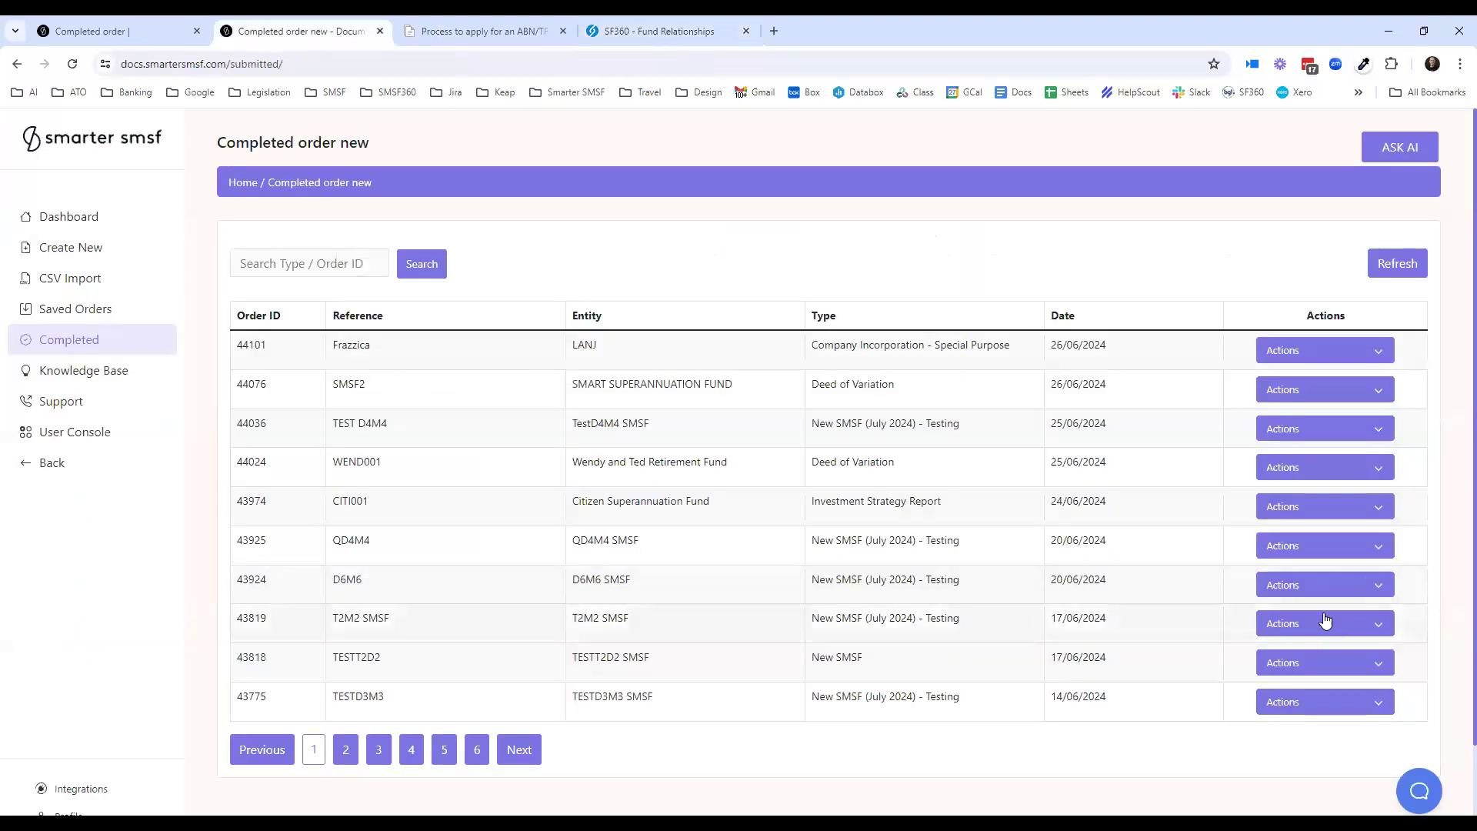
left_click(297, 257)
type("new smsf")
left_click(428, 271)
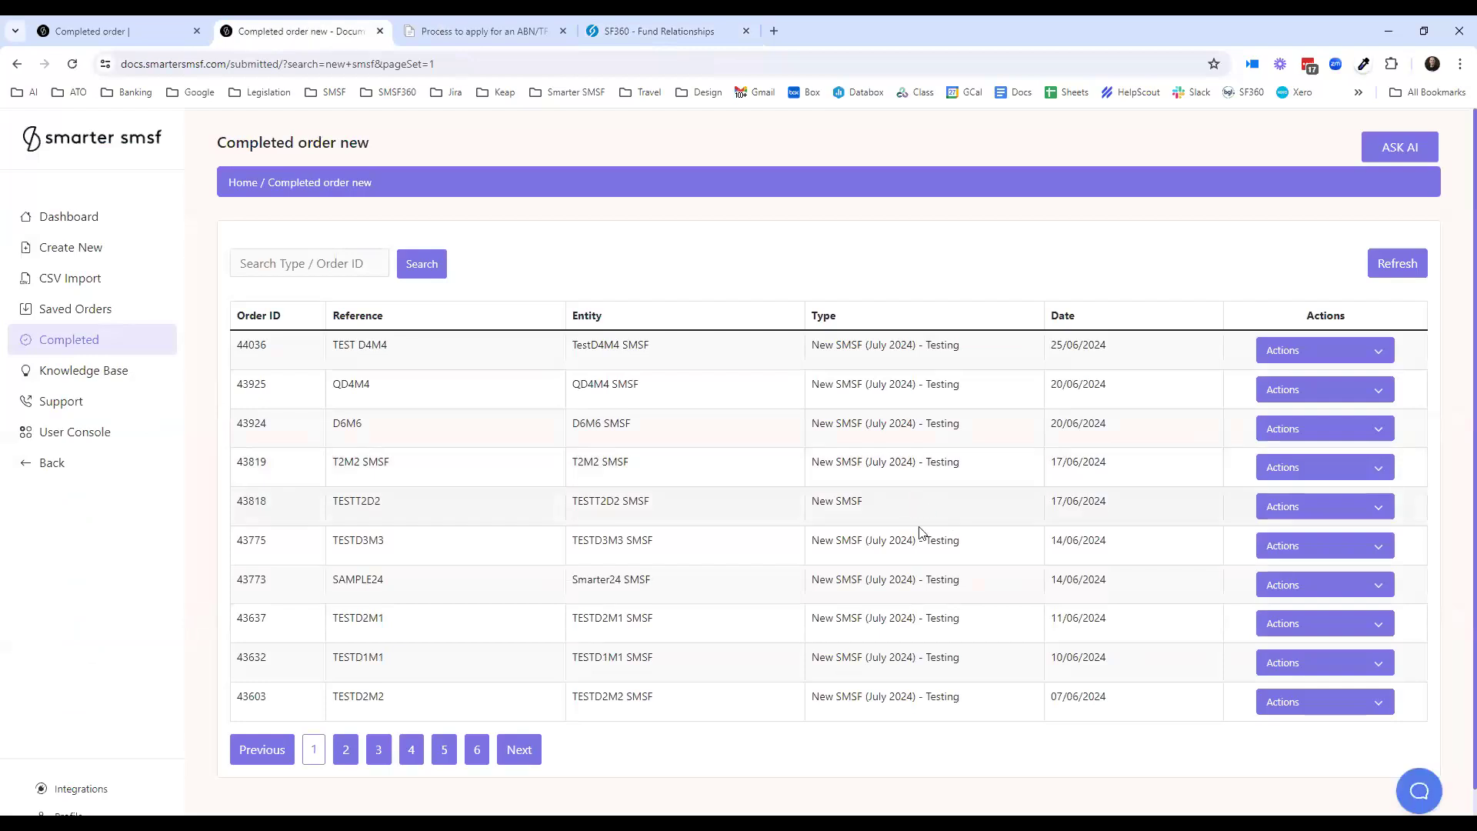
left_click(338, 751)
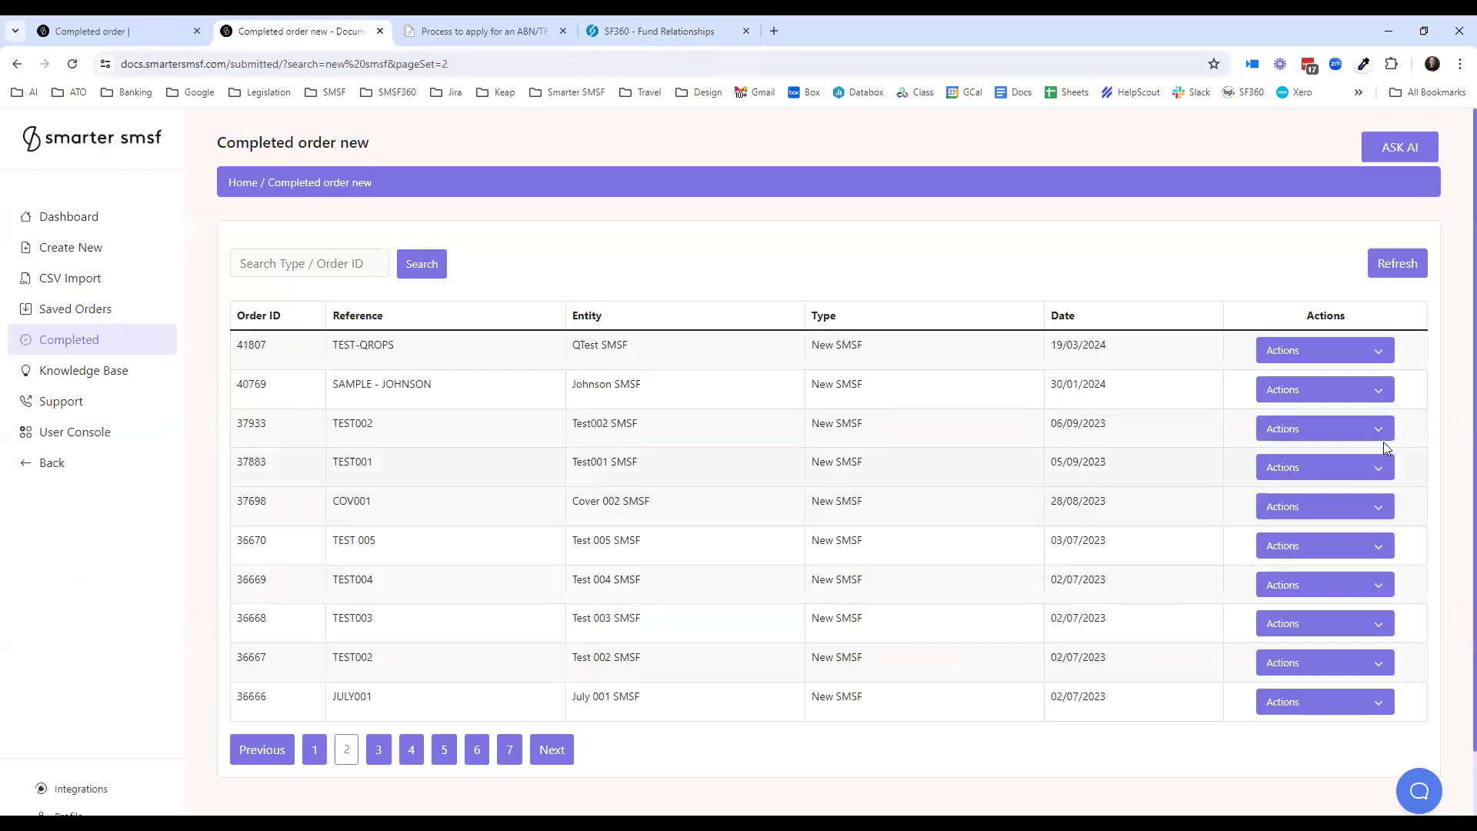
Send QTest SMSF order 41807 to SF360 via BGL actions and confirm the fund setup
left_click(1383, 352)
left_click(1348, 524)
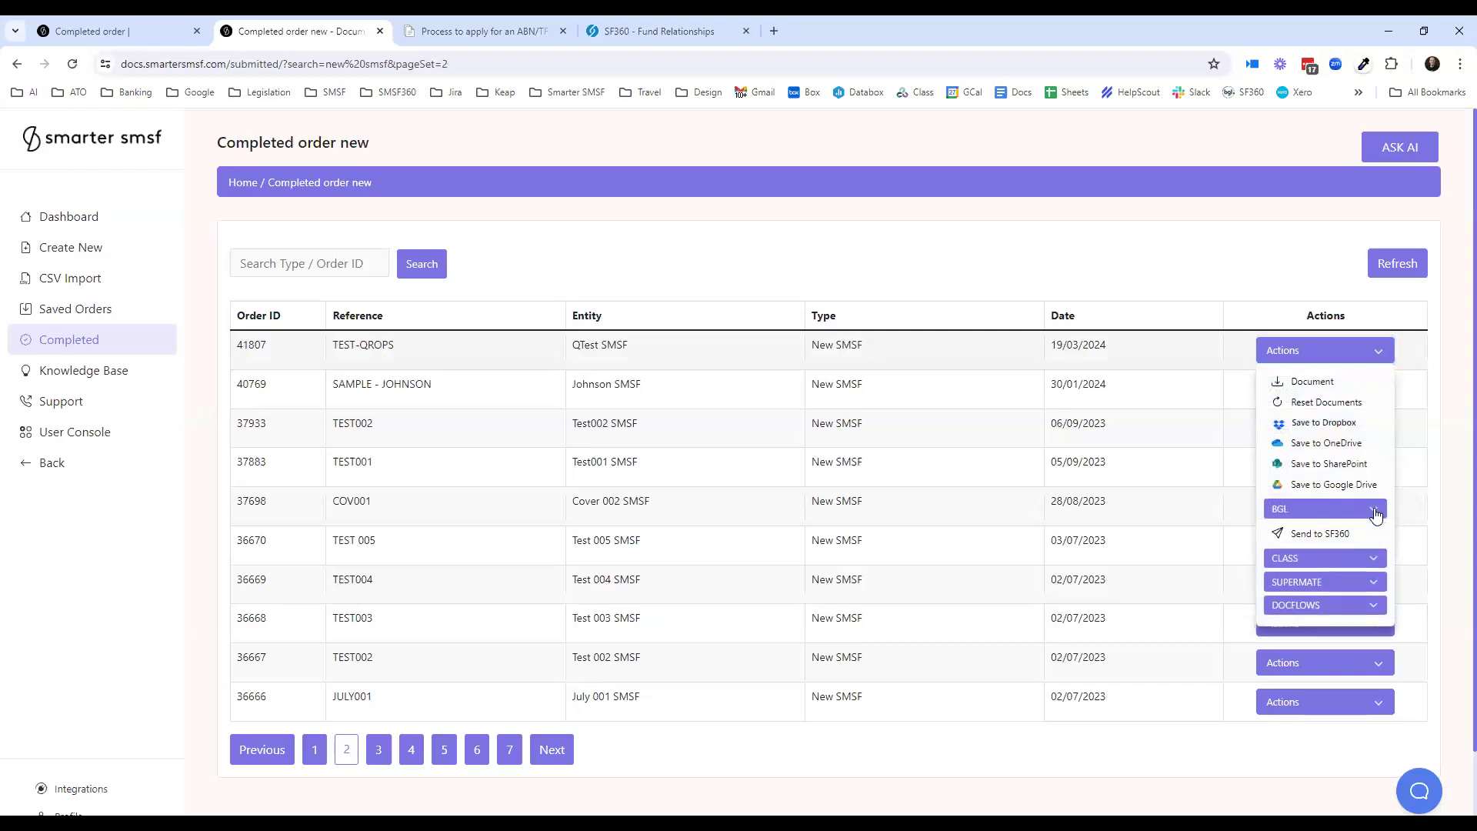
left_click(1331, 535)
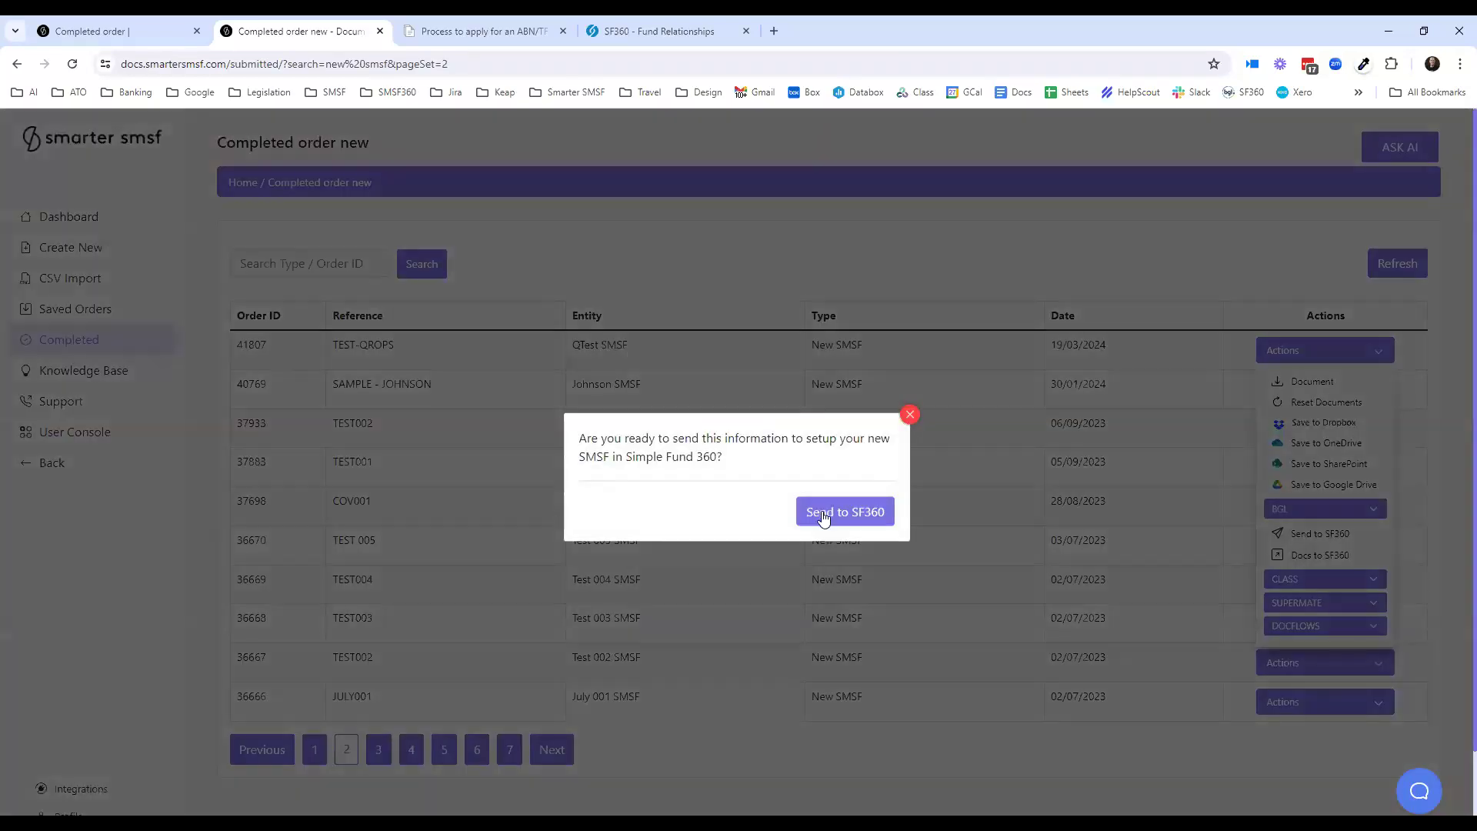
left_click(827, 511)
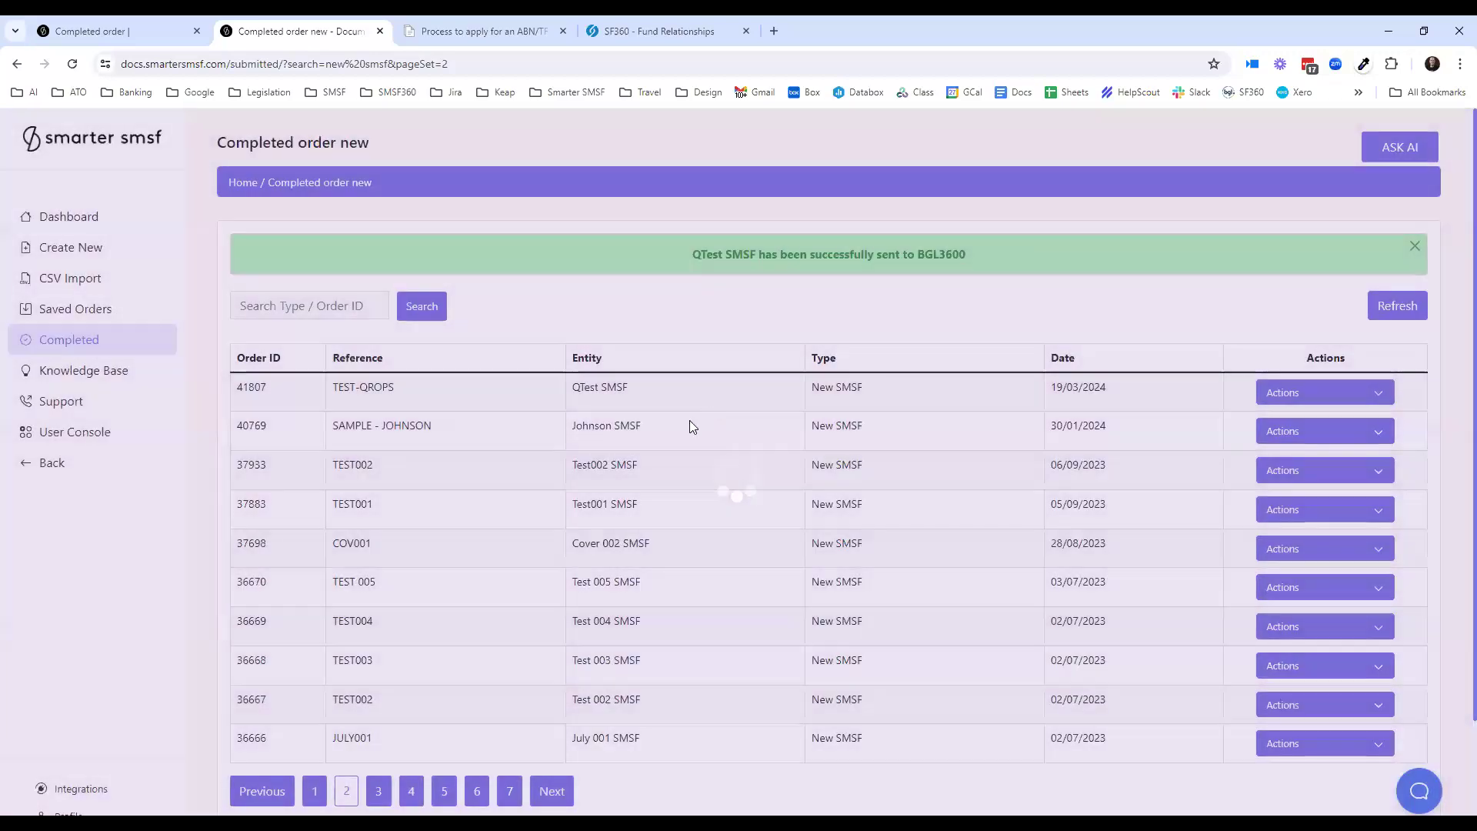
left_click(637, 28)
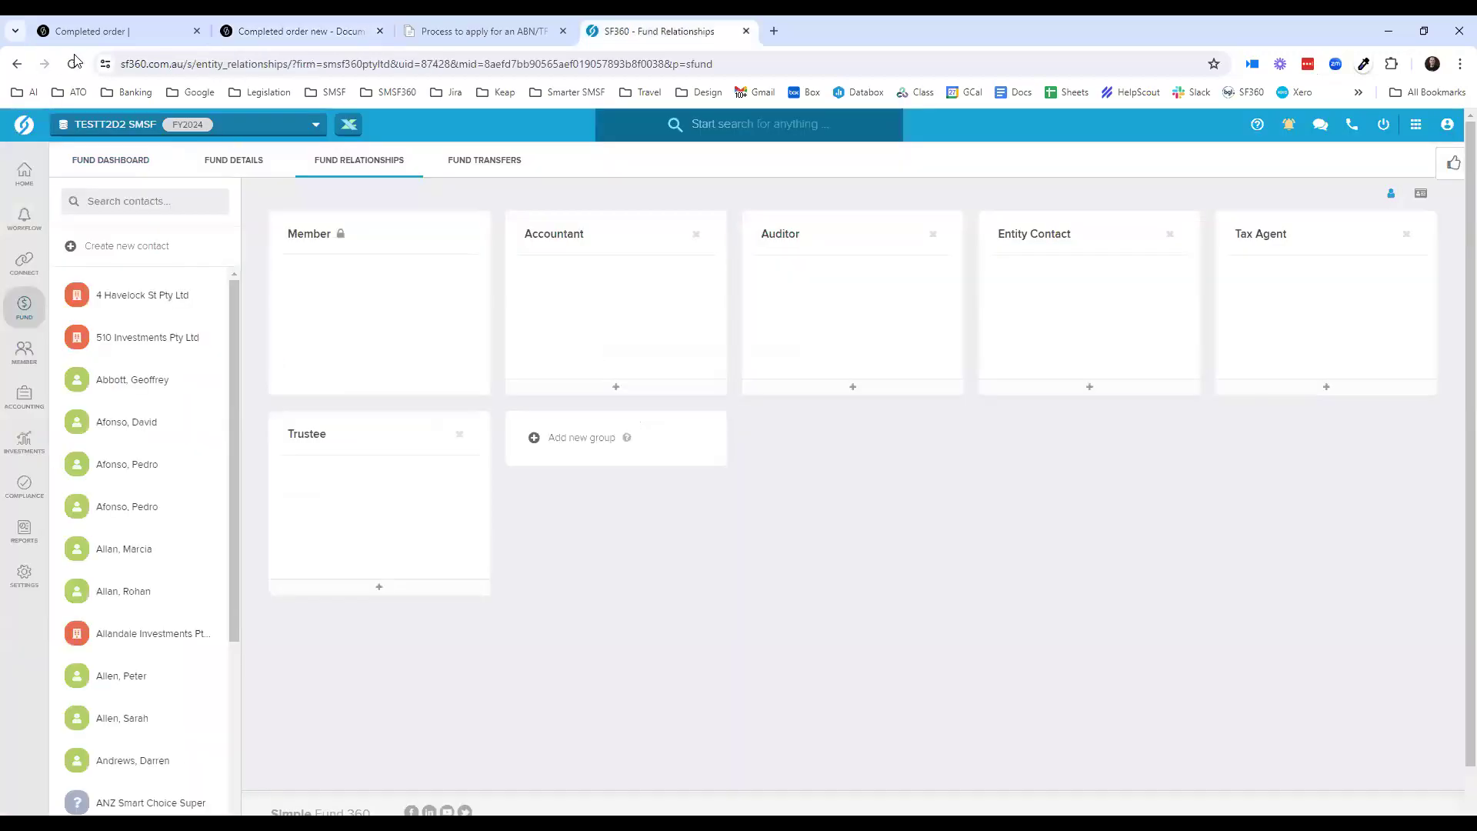
From page 1 of completed orders, start Apply for ABN/TFN on order 43818 (TESTT2D2 SMSF)
left_click(331, 21)
left_click(312, 787)
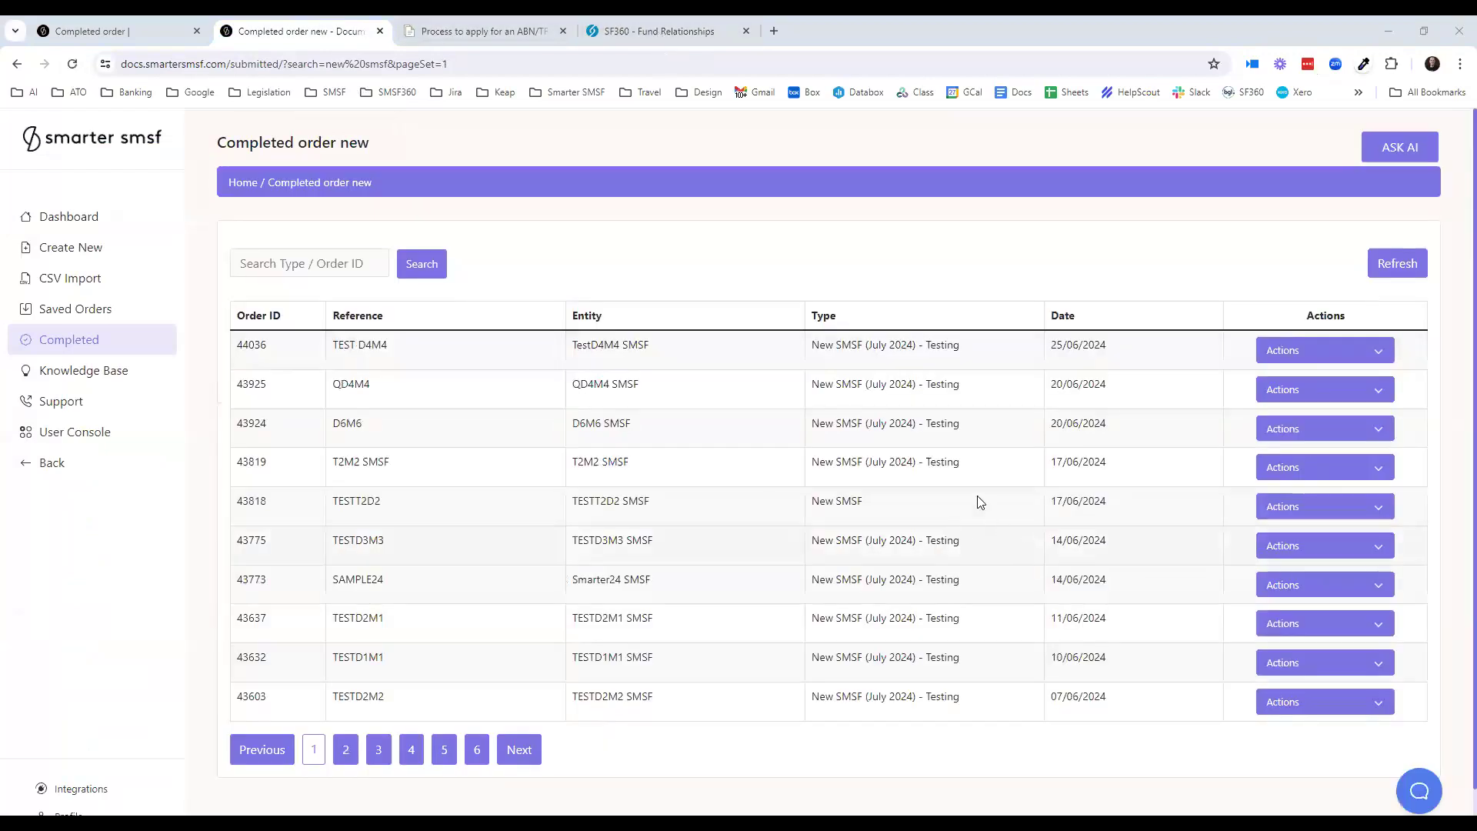
left_click(1375, 510)
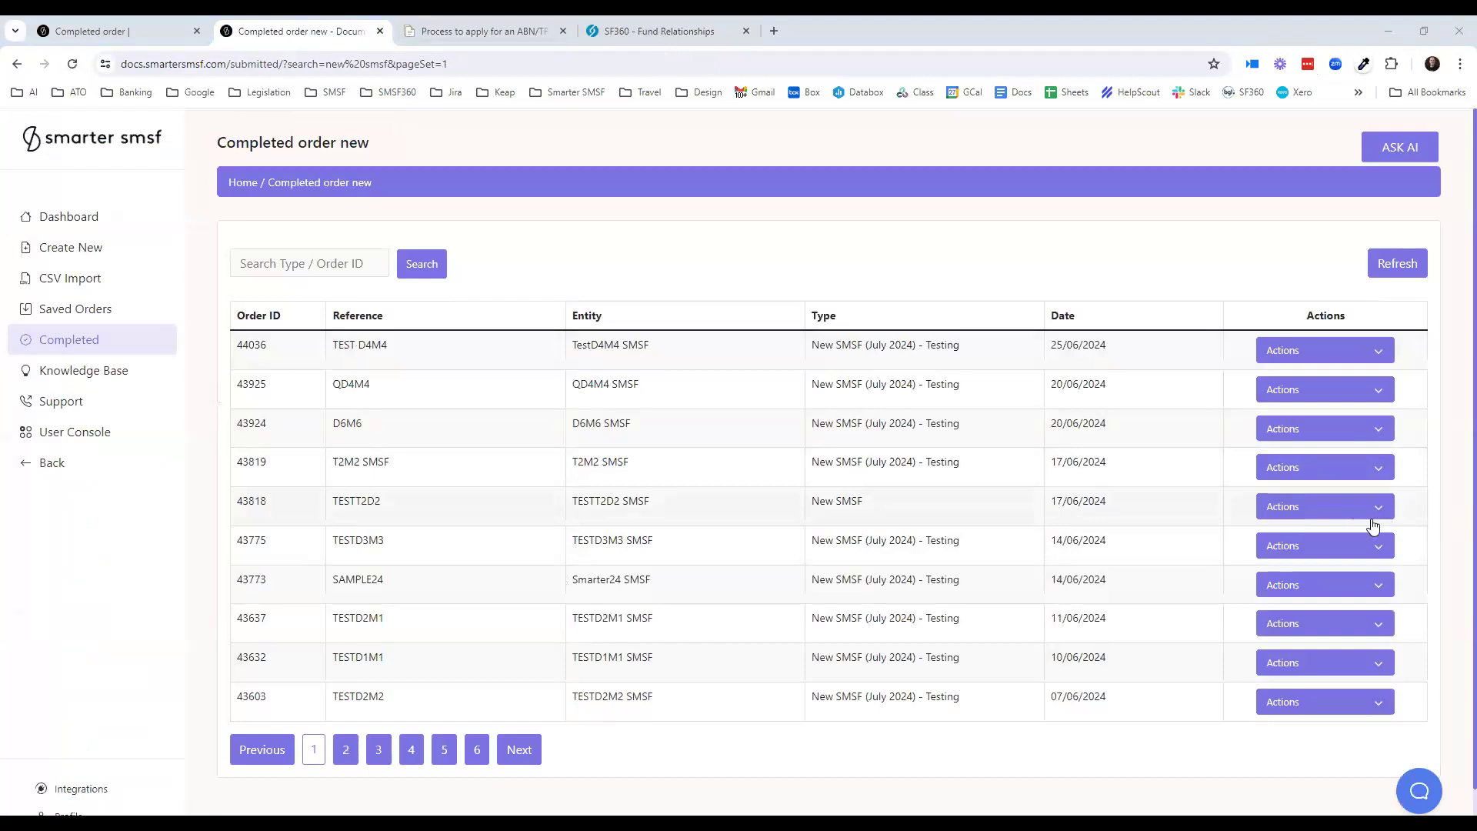
scroll(1331, 711, "down", 1)
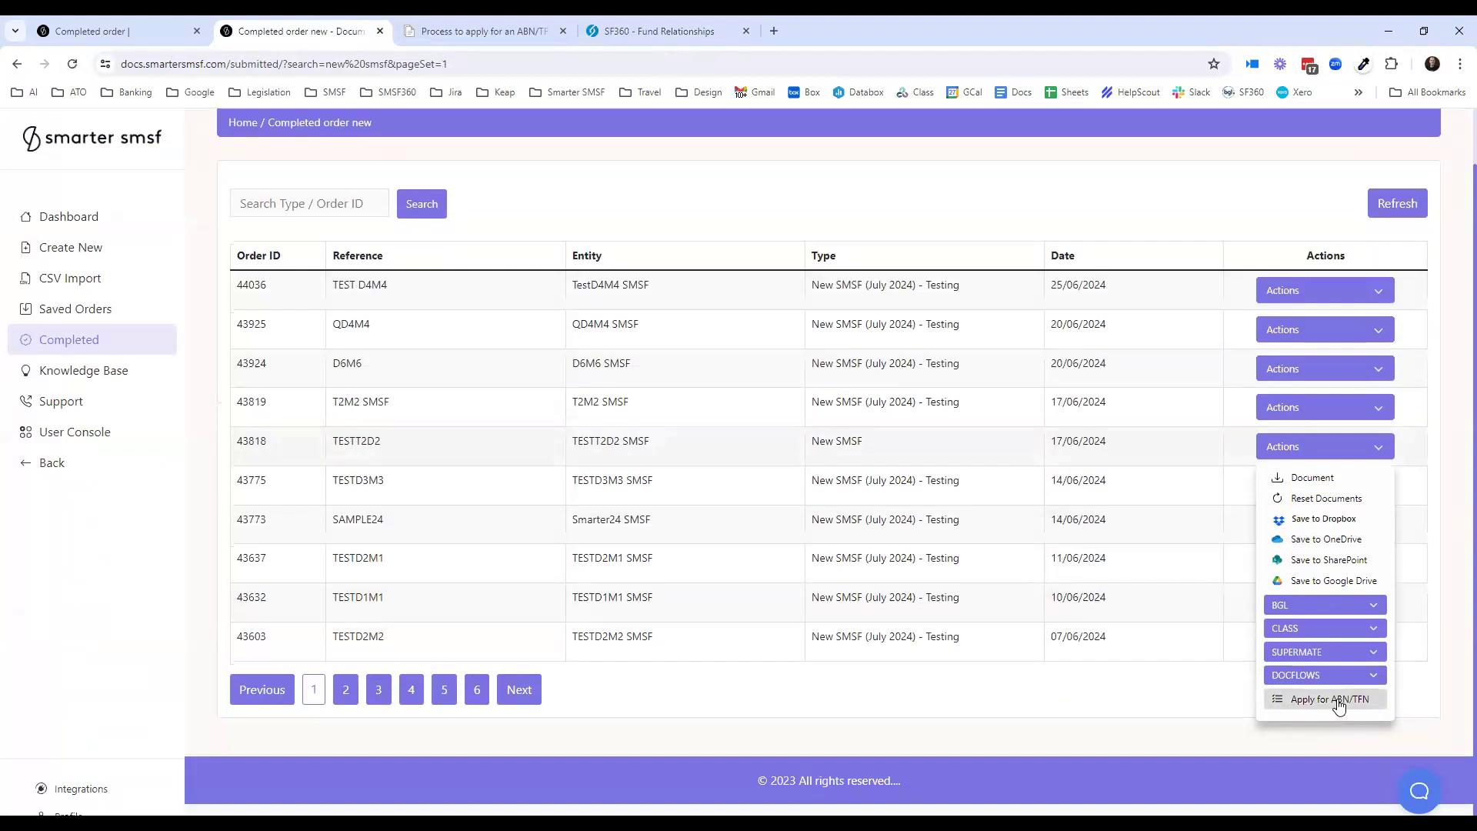
left_click(1338, 700)
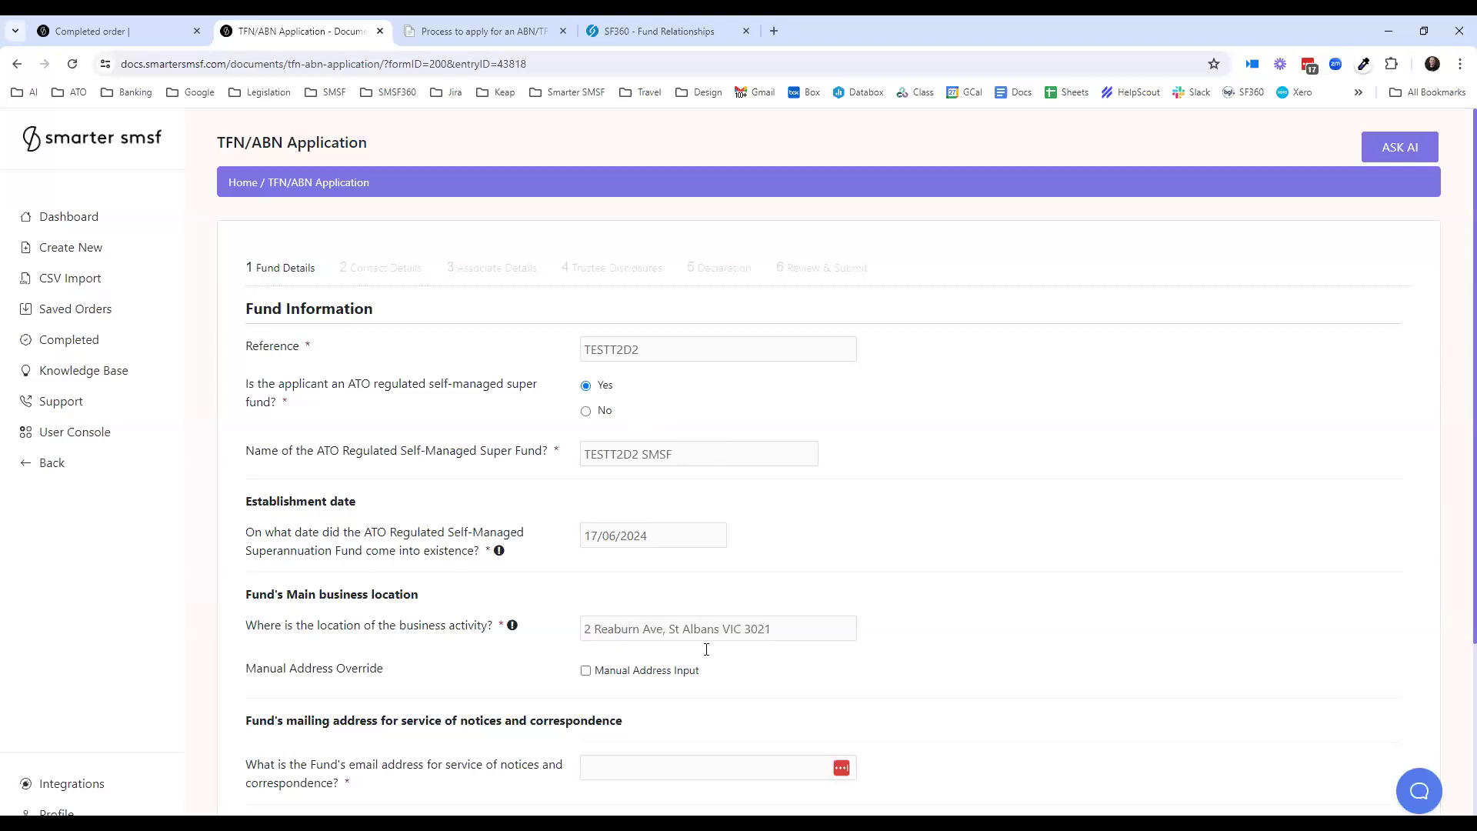
Check the prefilled fund reference and fund name on the Fund Details step
scroll(766, 587, "down", 1)
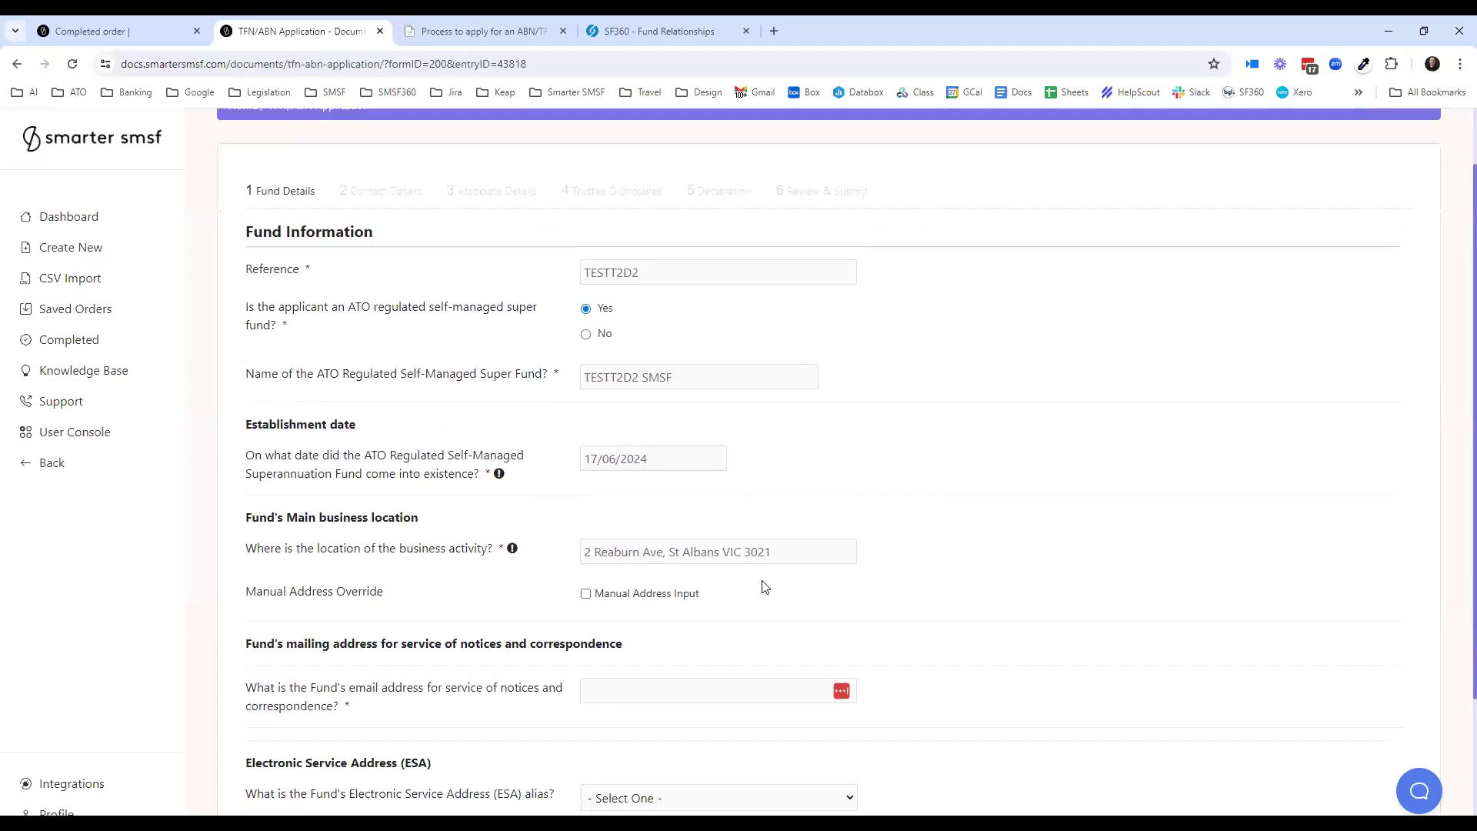
left_click_drag(663, 272, 604, 274)
left_click_drag(694, 390, 573, 383)
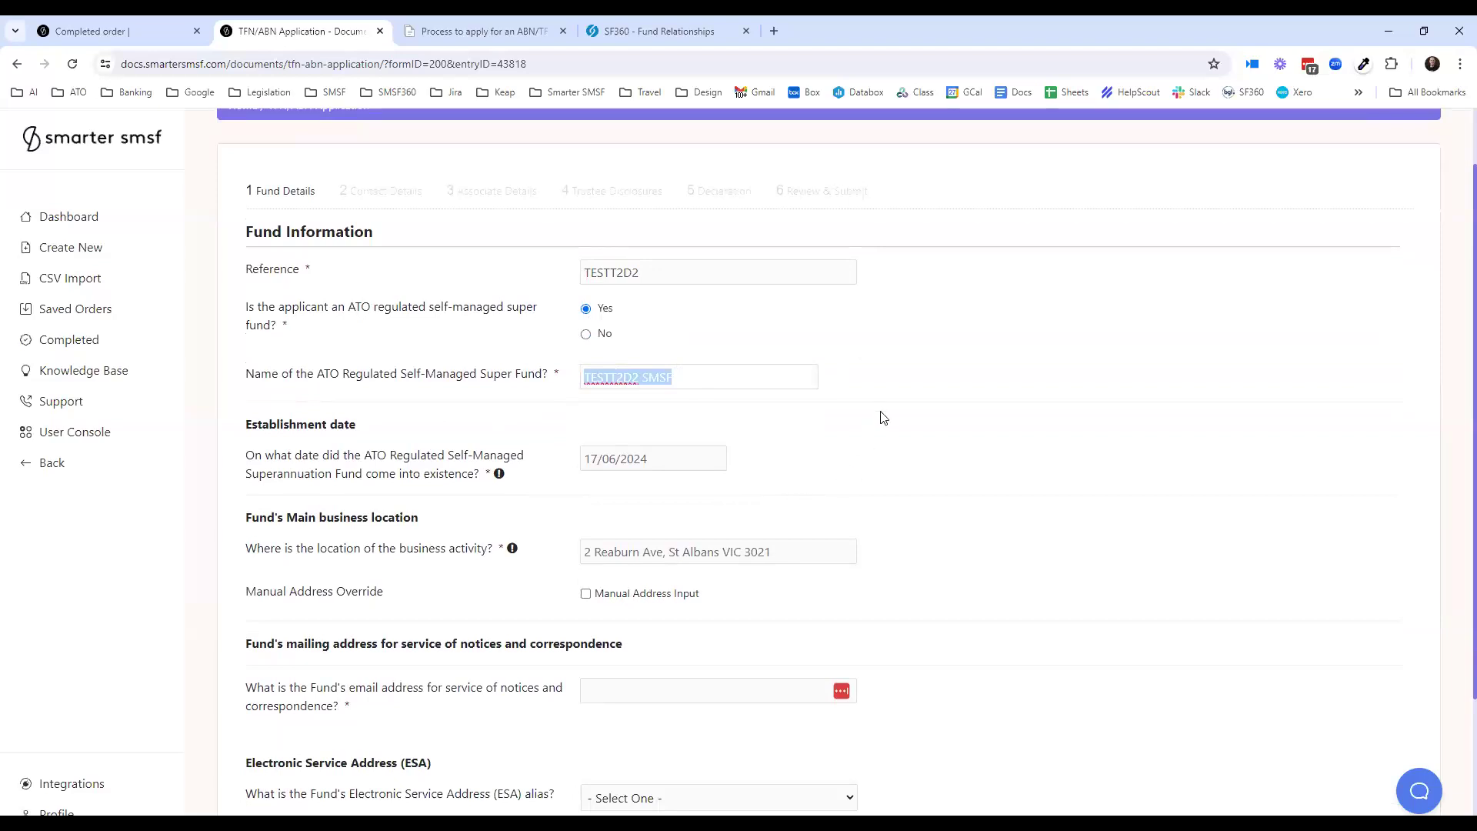
left_click(805, 549)
scroll(775, 537, "down", 3)
Enter the fund's e-mail address, choose ESA alias smsfdataflow, and continue
left_click(633, 490)
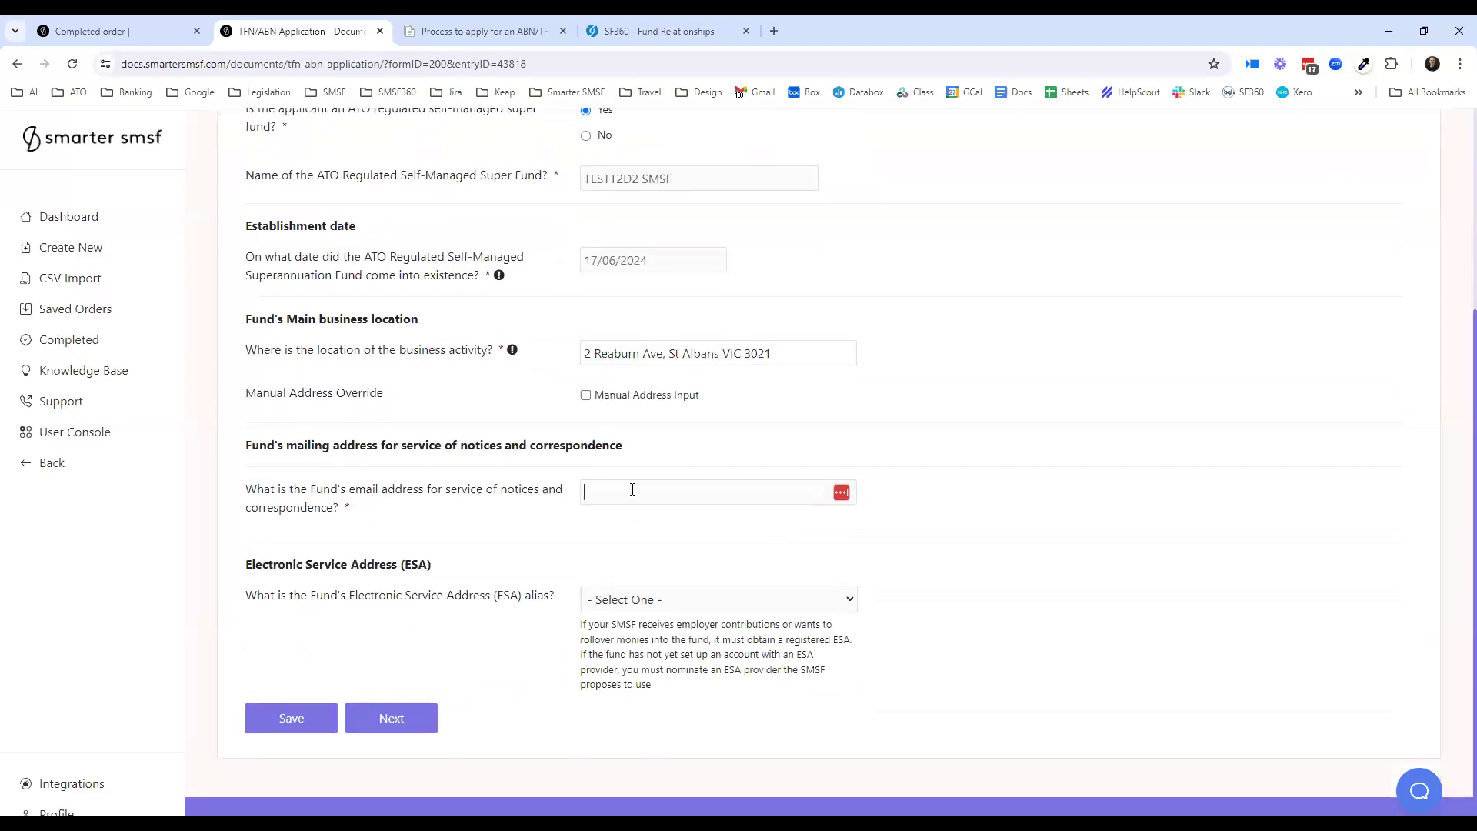
left_click(621, 603)
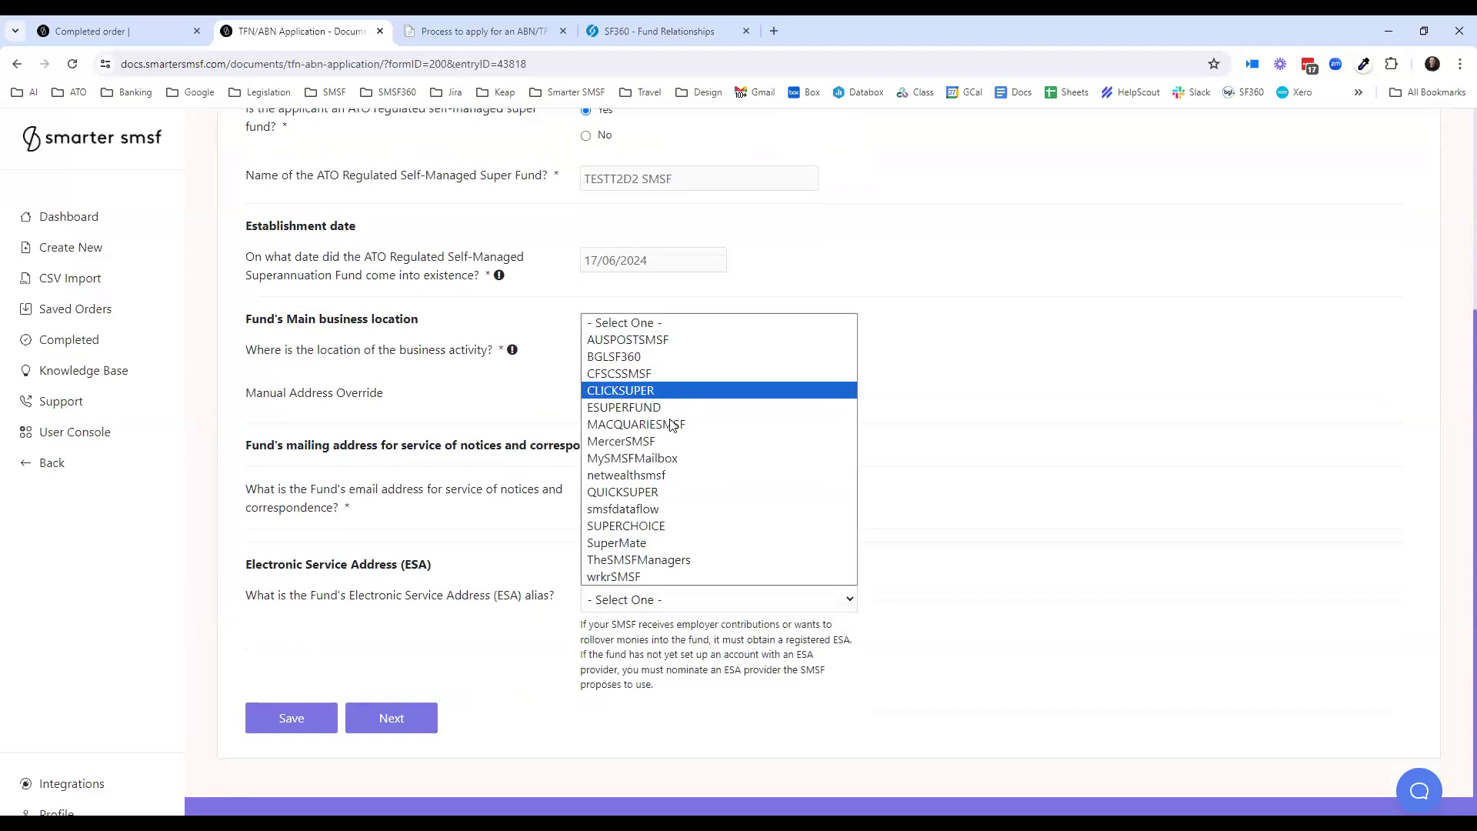
left_click(662, 510)
left_click(397, 731)
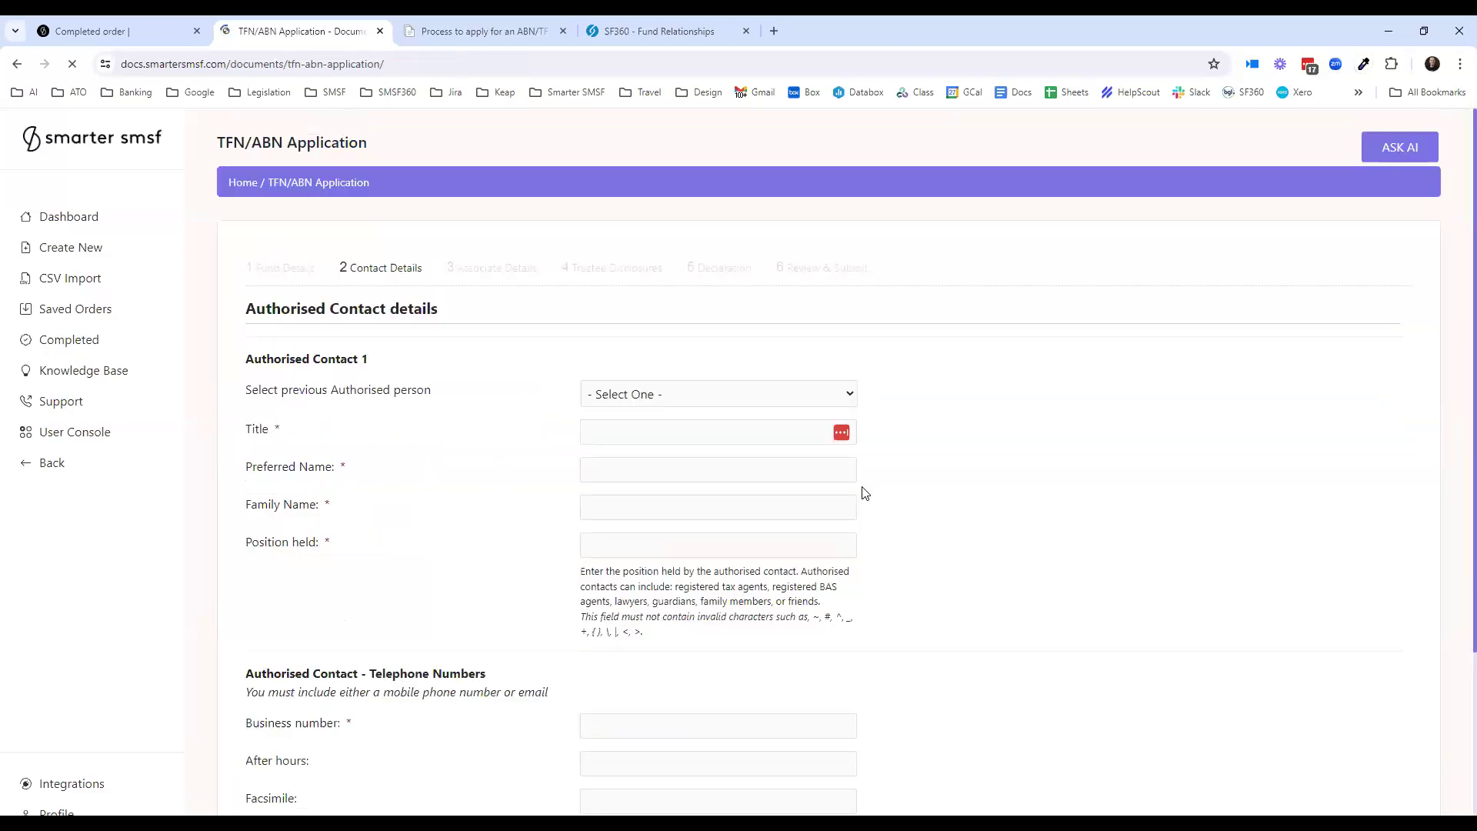
Look through the previously used authorised person choices for Contact 1
left_click(722, 397)
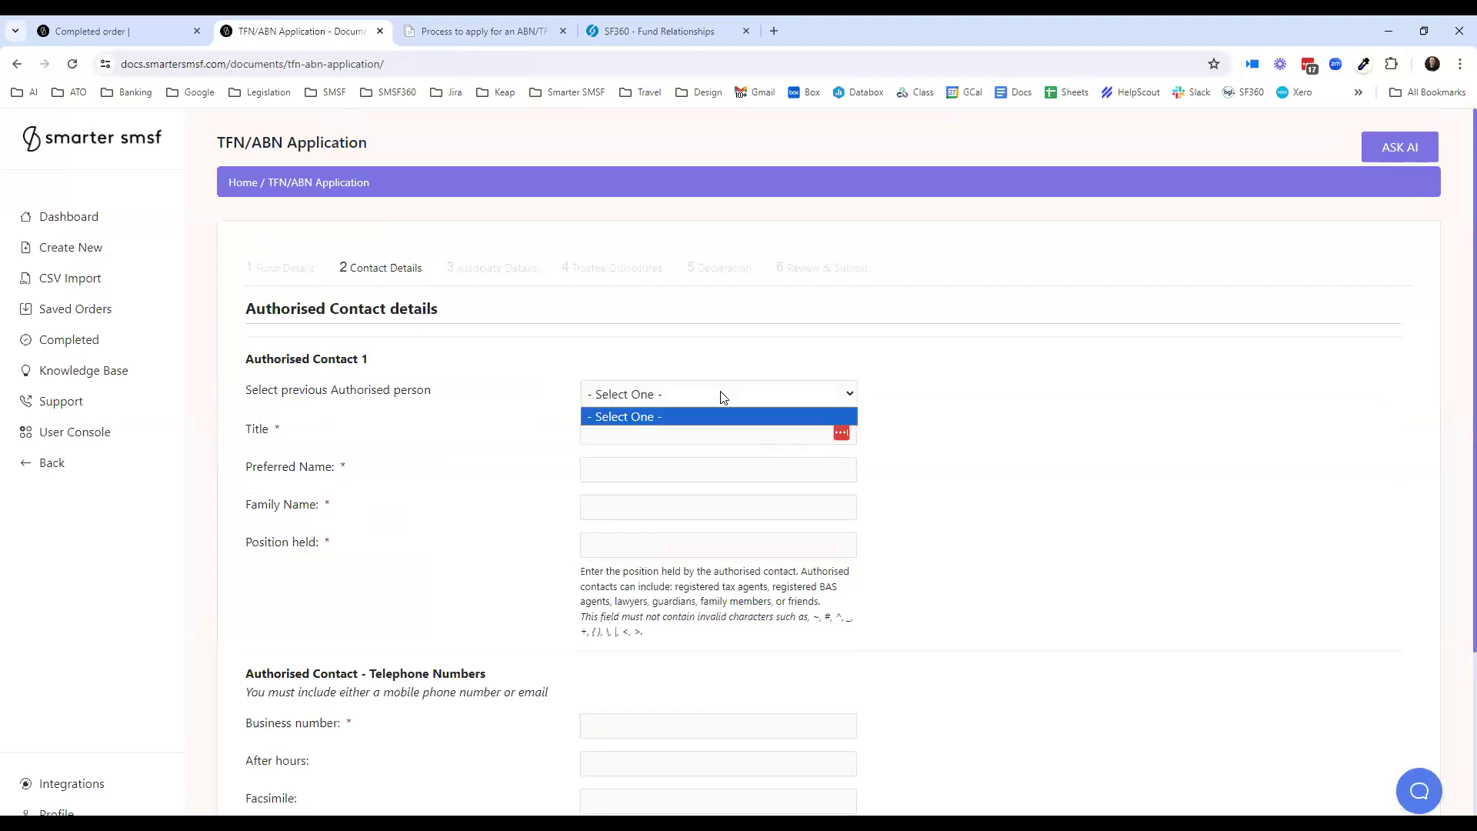
scroll(960, 434, "down", 3)
scroll(877, 460, "up", 3)
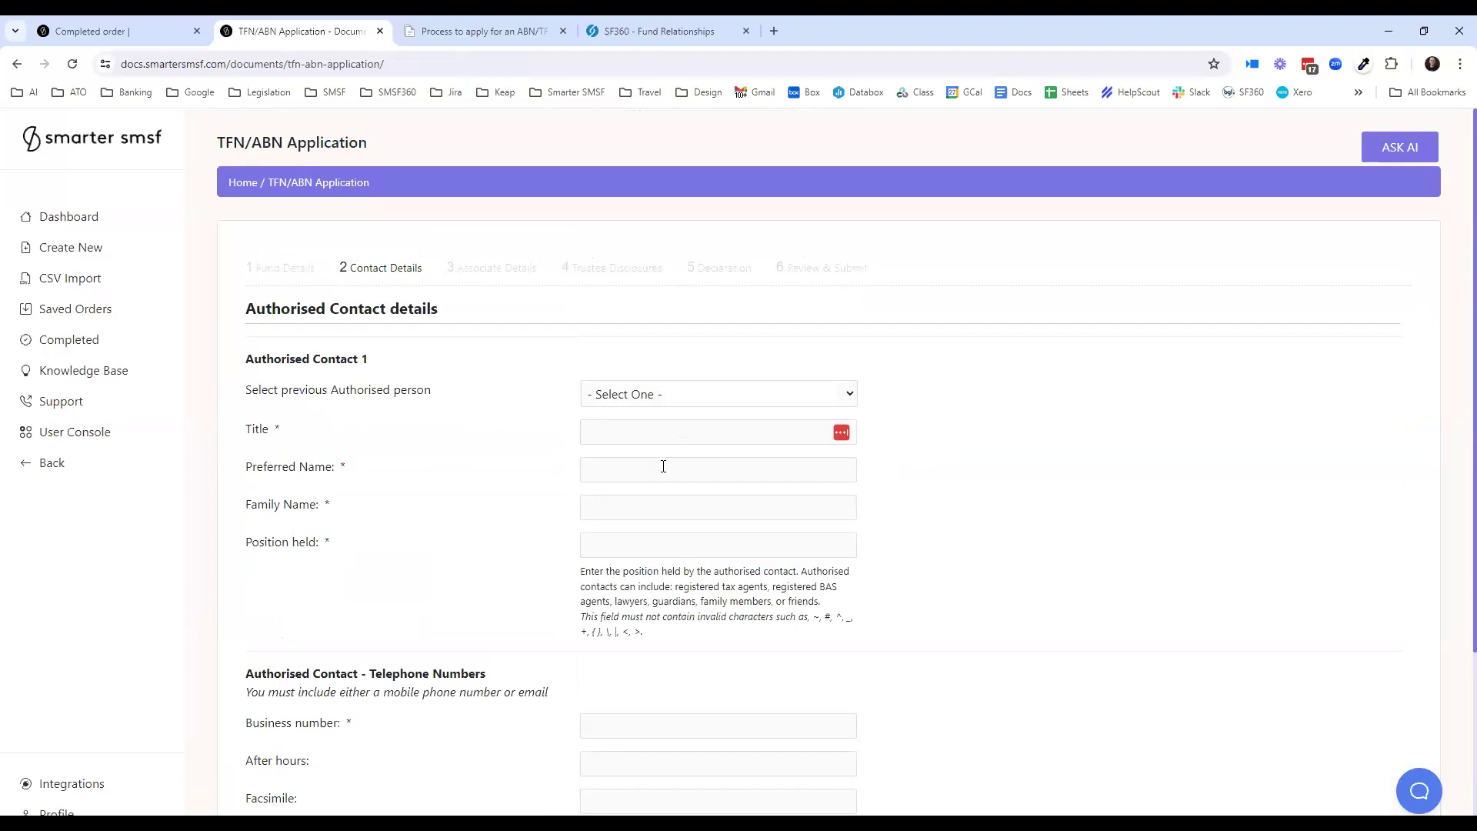
scroll(659, 469, "down", 3)
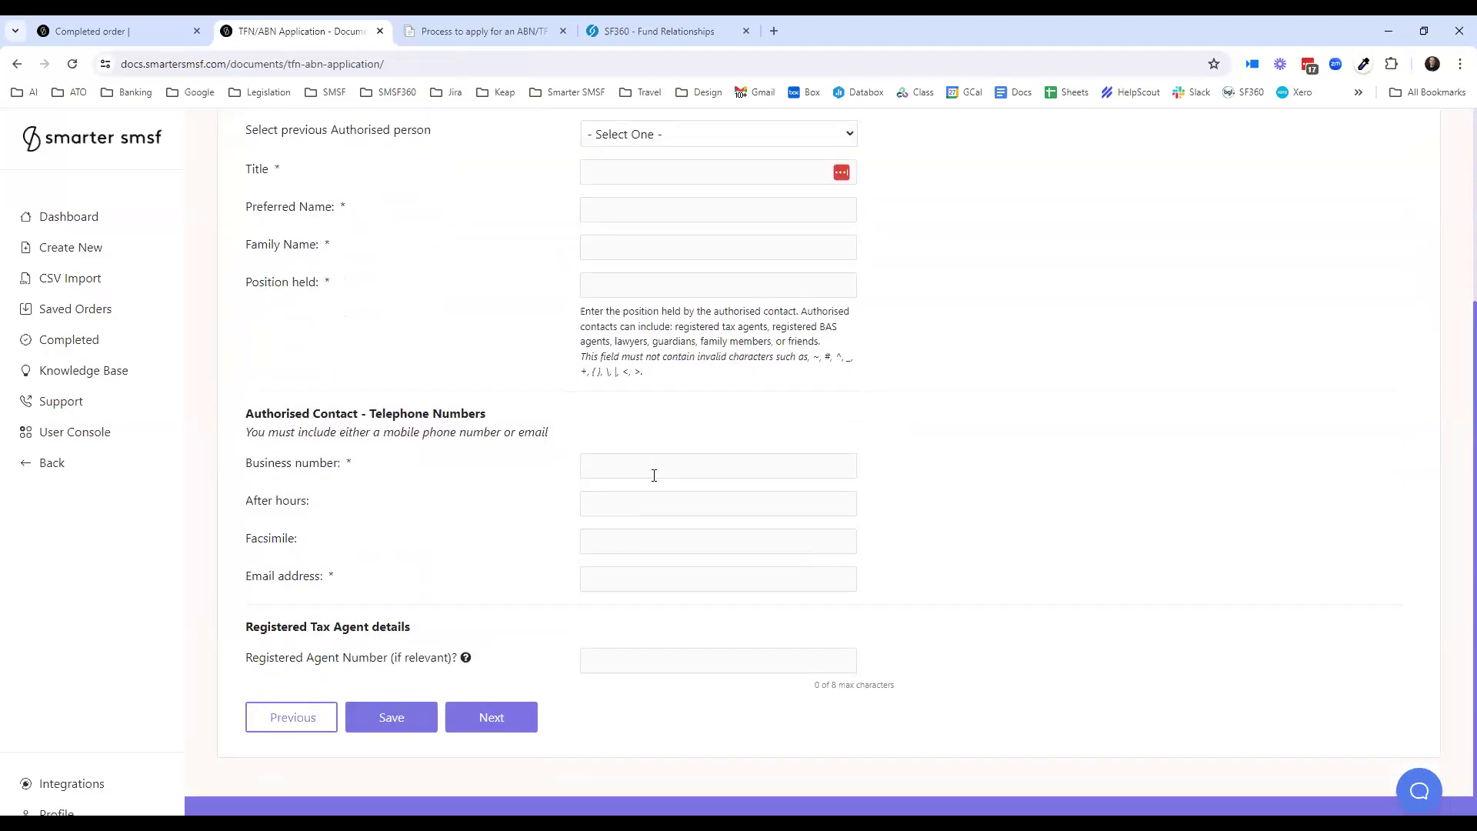
scroll(654, 485, "up", 3)
left_click(632, 395)
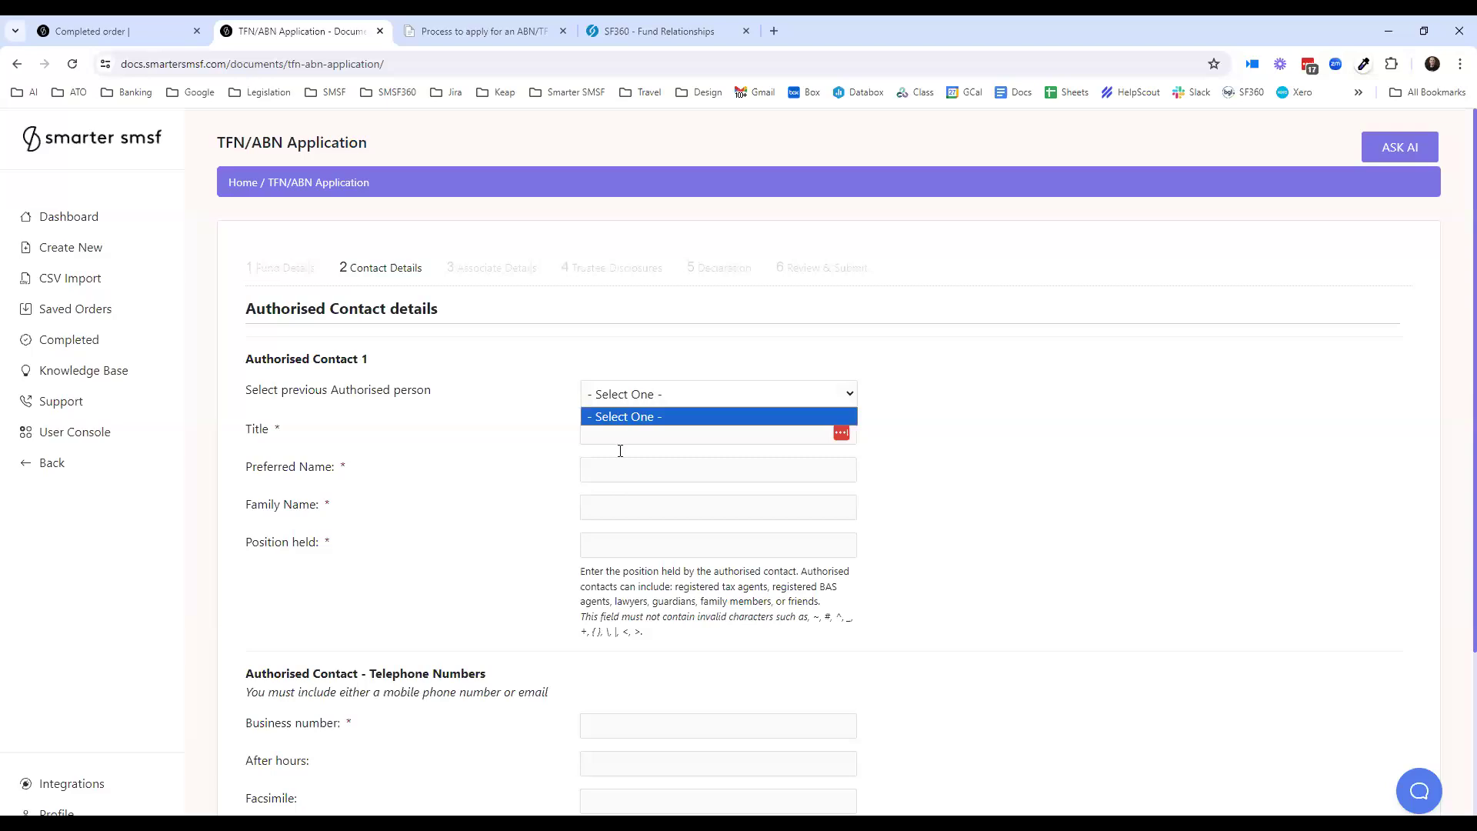
scroll(616, 528, "down", 4)
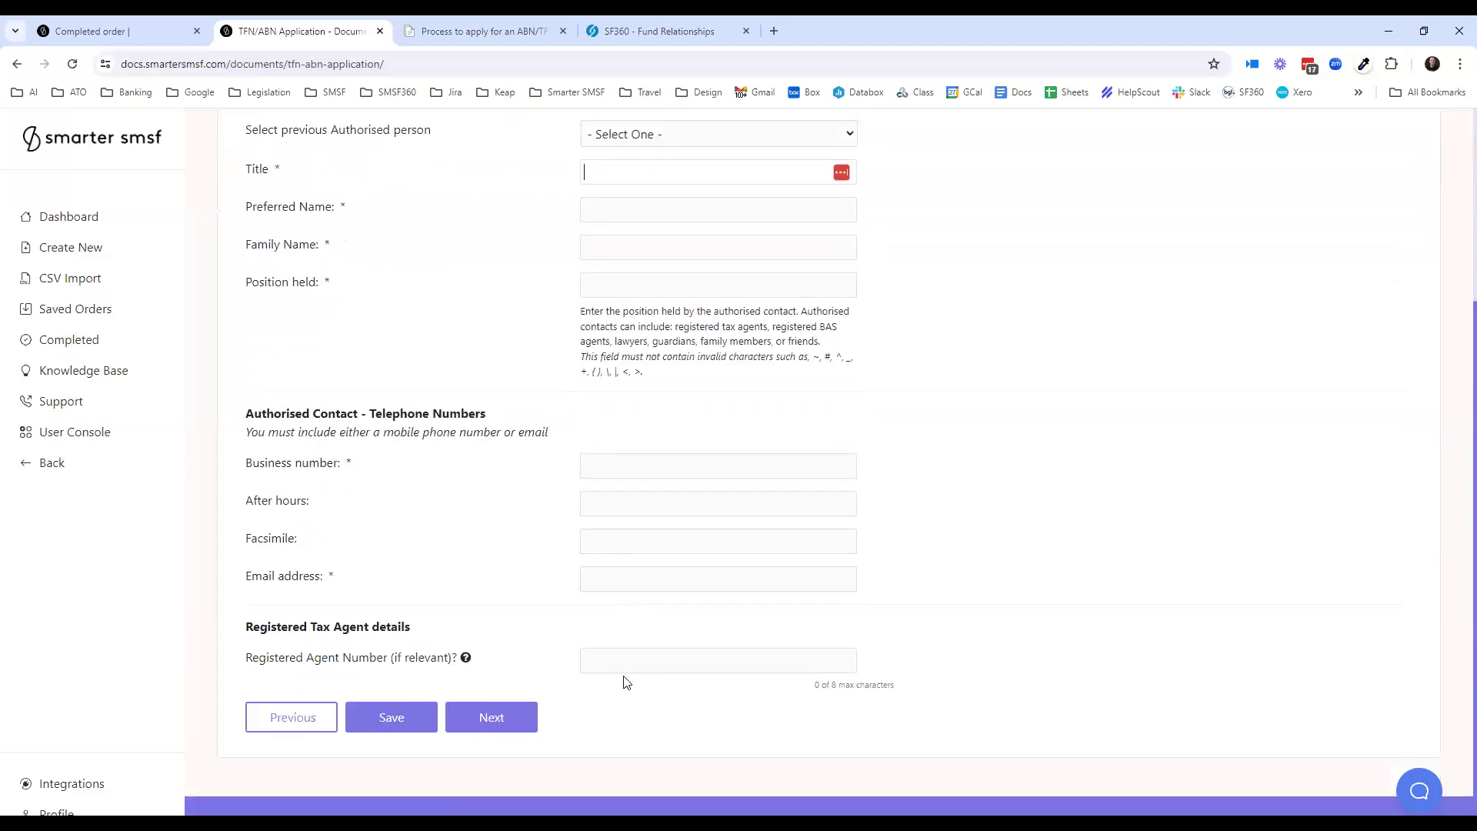
scroll(628, 677, "up", 3)
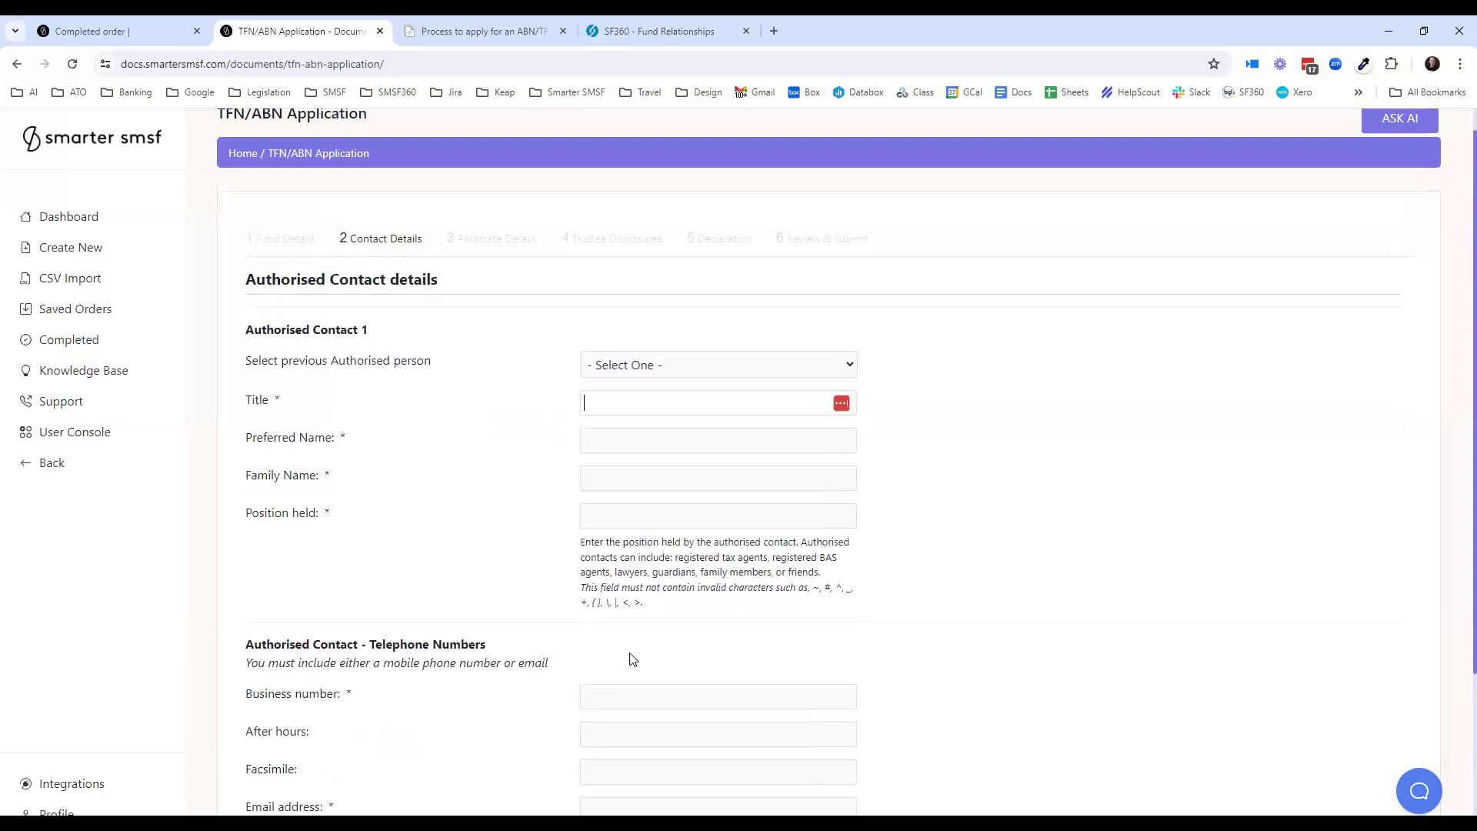
left_click(671, 369)
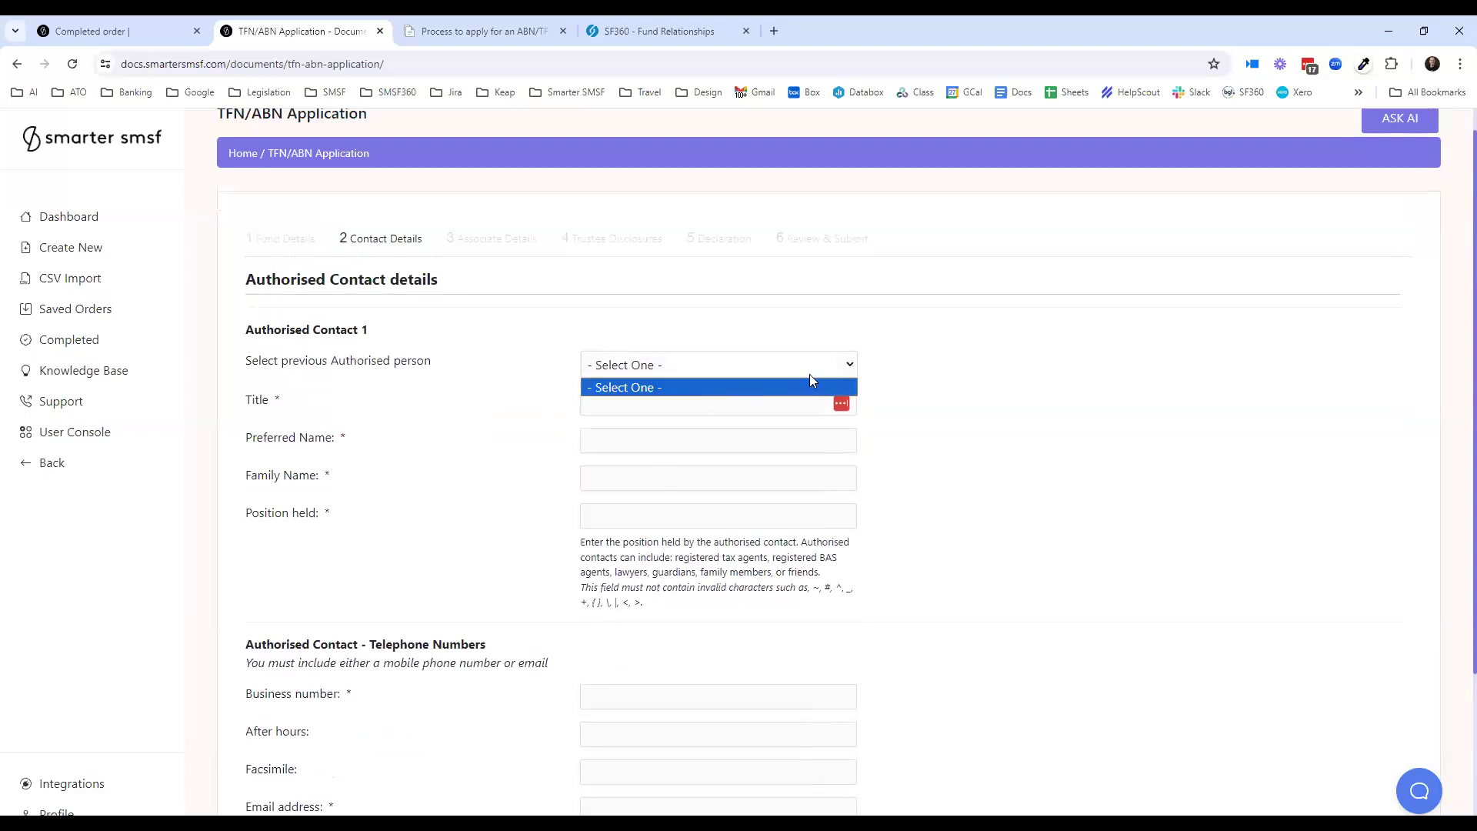
left_click(615, 371)
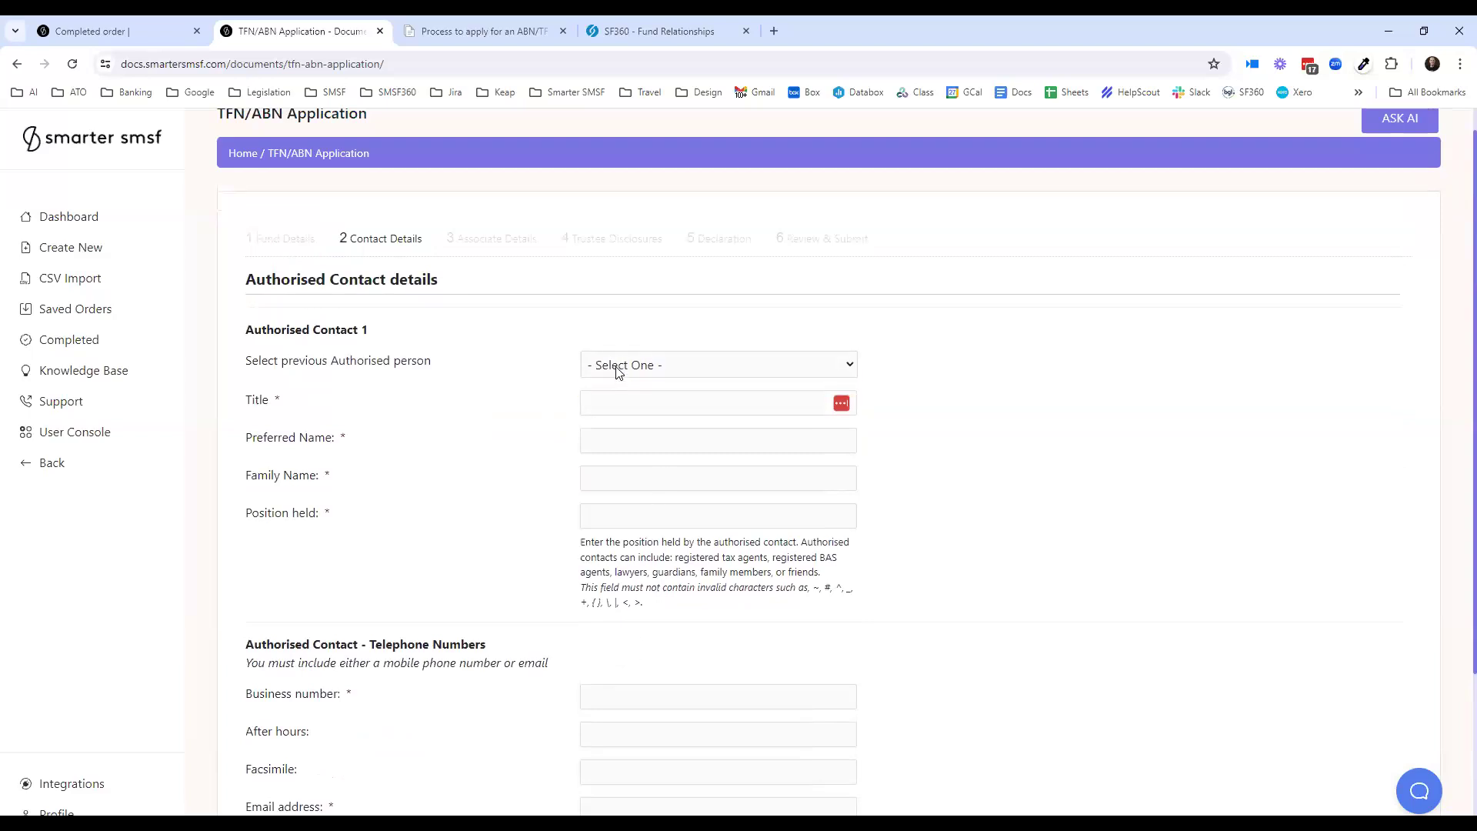
left_click(617, 371)
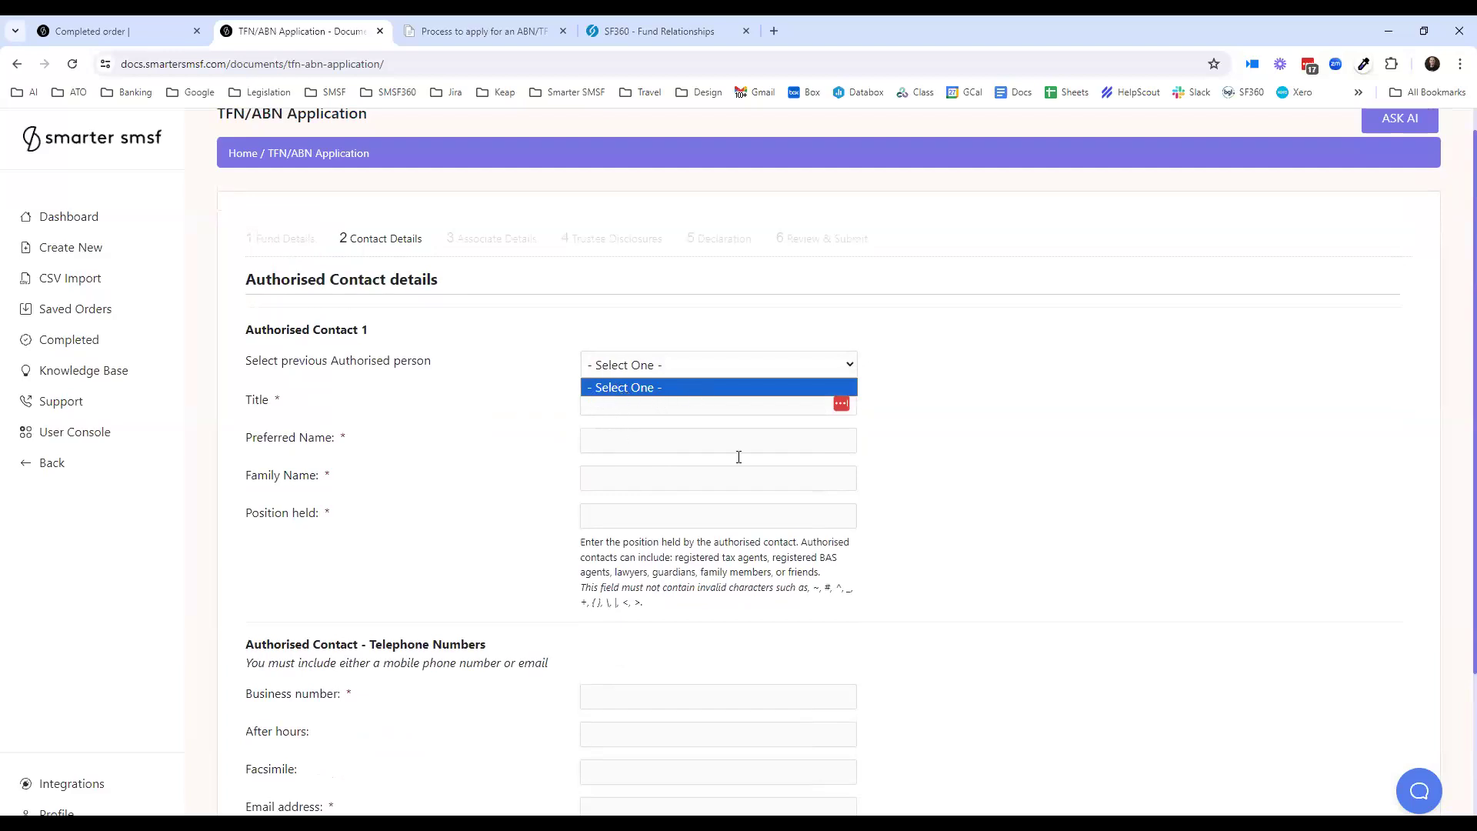
Enter the authorised contact's title and names, with position held Director
left_click(626, 414)
key("Tab")
key("Tab")
type("Director")
key("Tab")
Add the contact's business phone and e-mail, leave the agent number blank, and continue
scroll(691, 595, "down", 3)
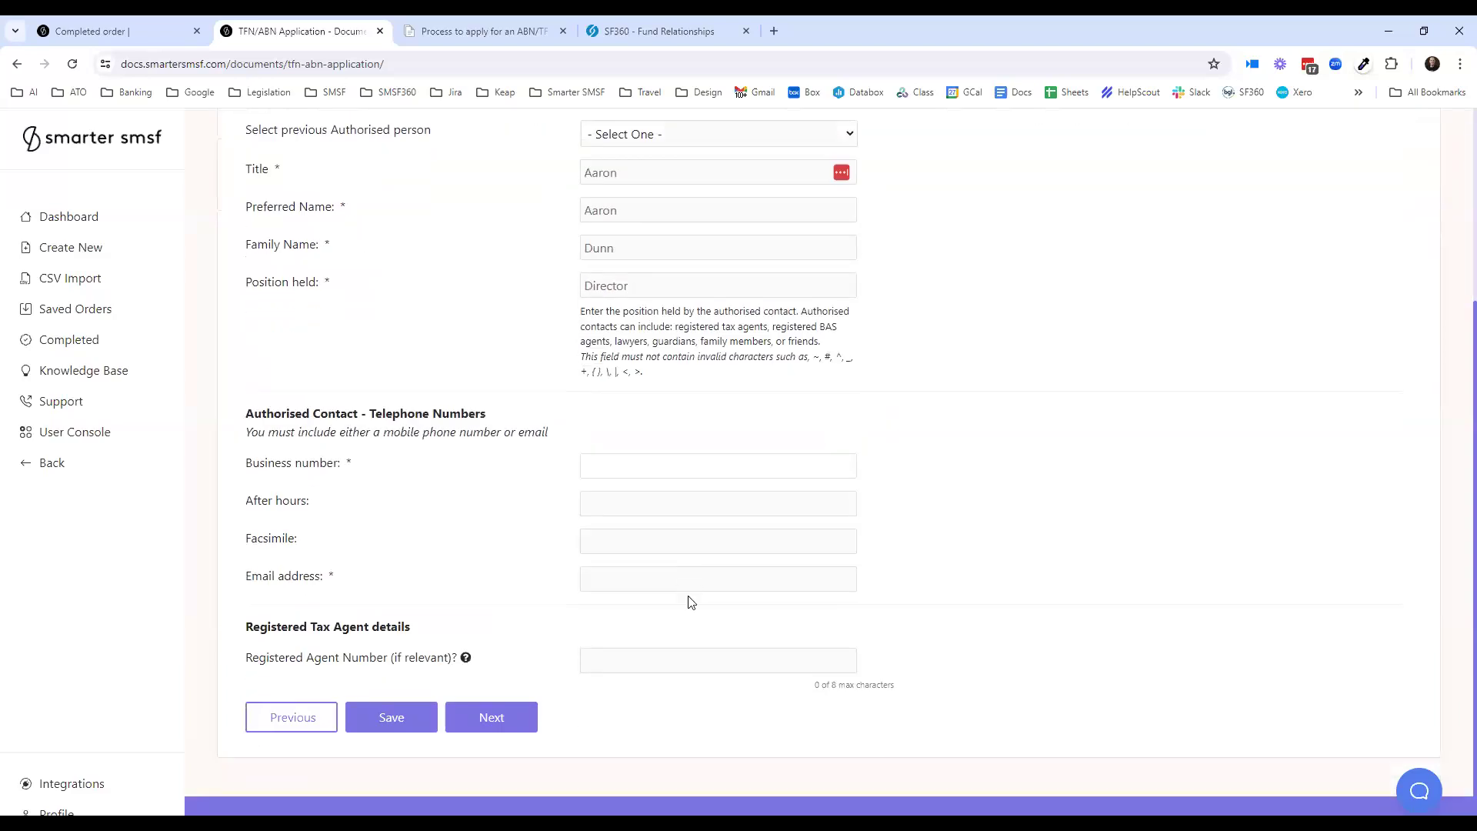
type("959476")
key("Tab")
key("Tab")
key("Tab")
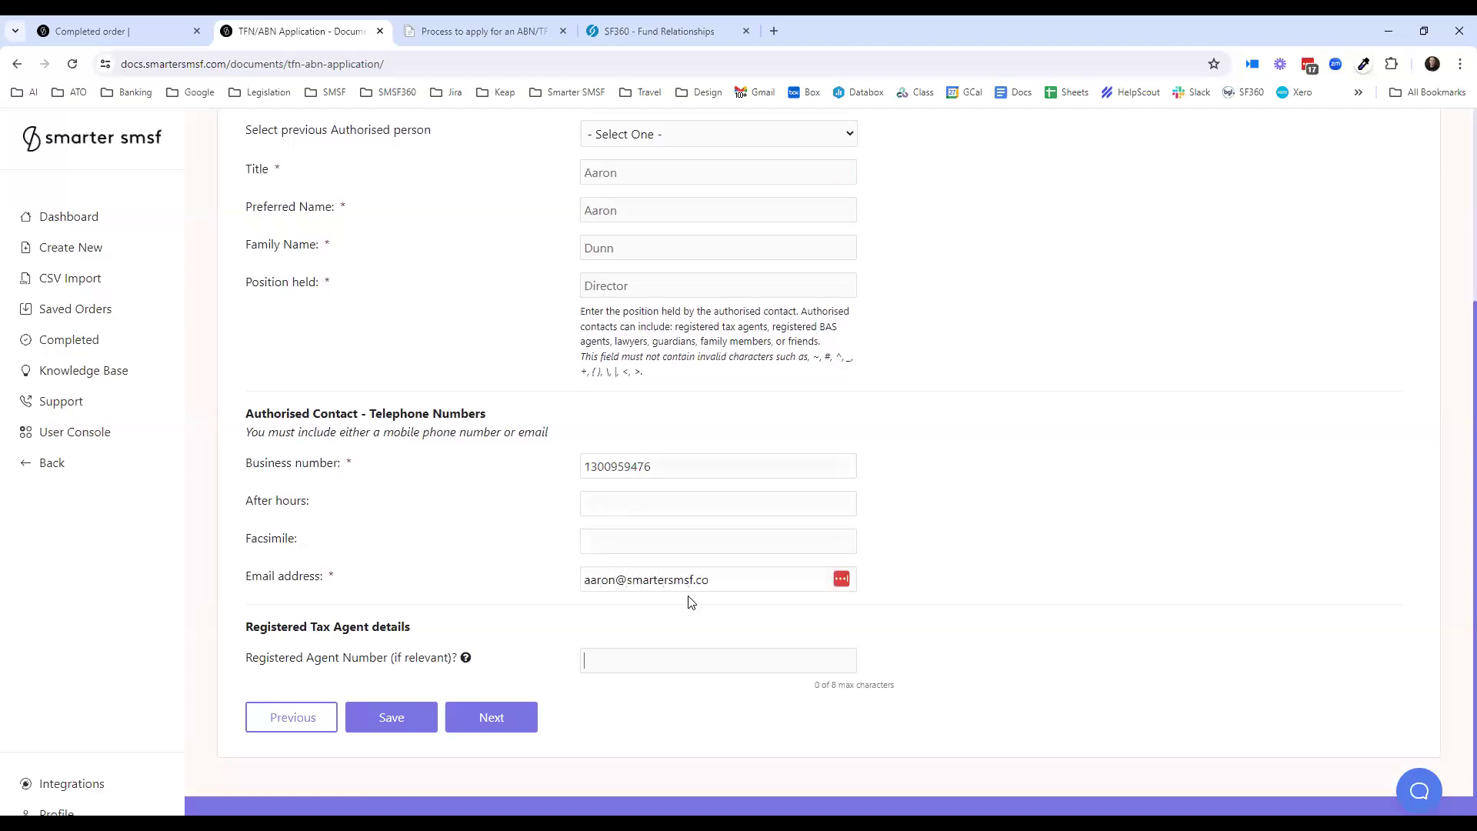
key("shift+Tab")
key("End")
key("Tab")
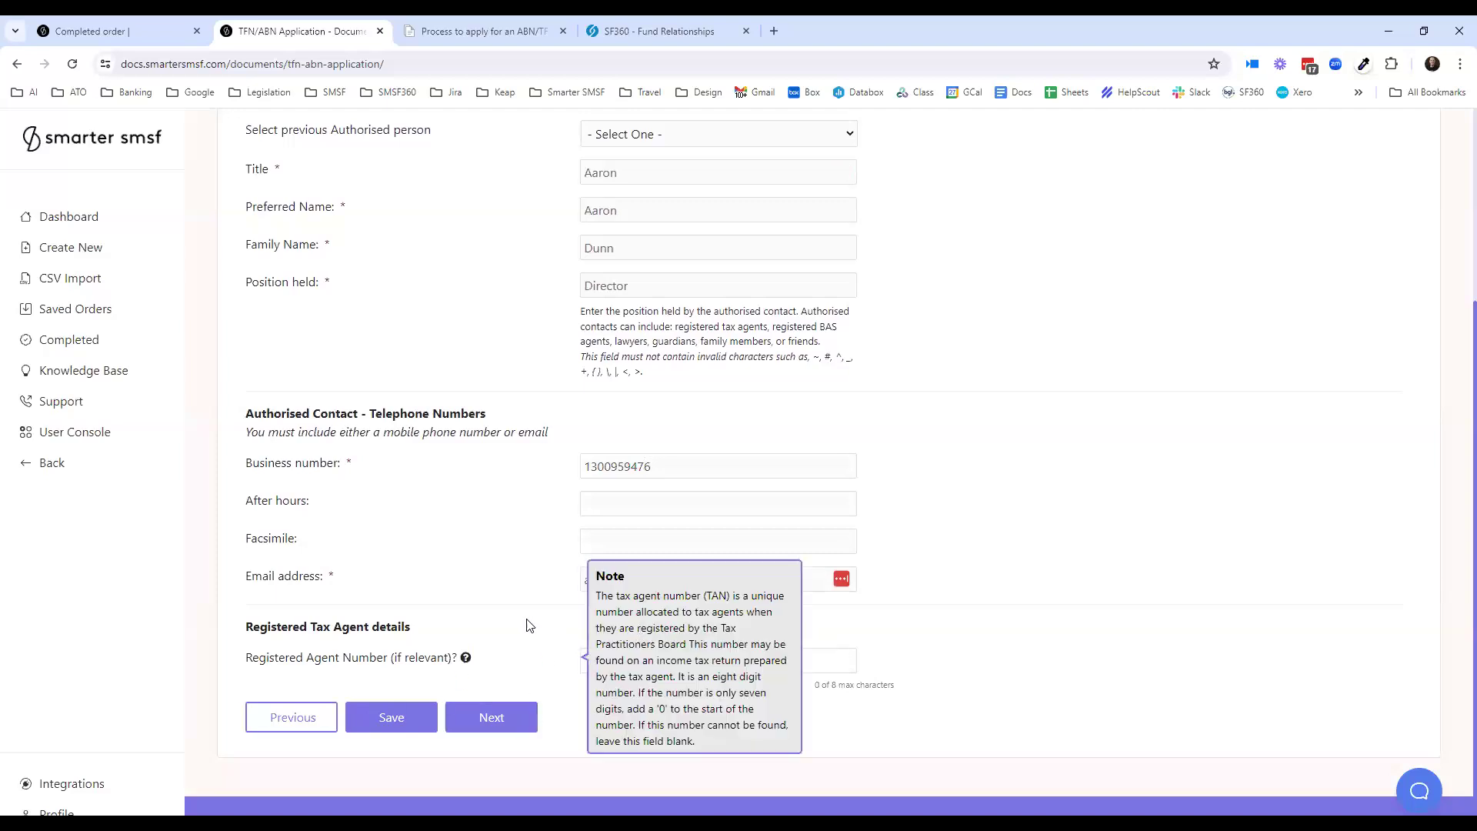
mouse_move(459, 666)
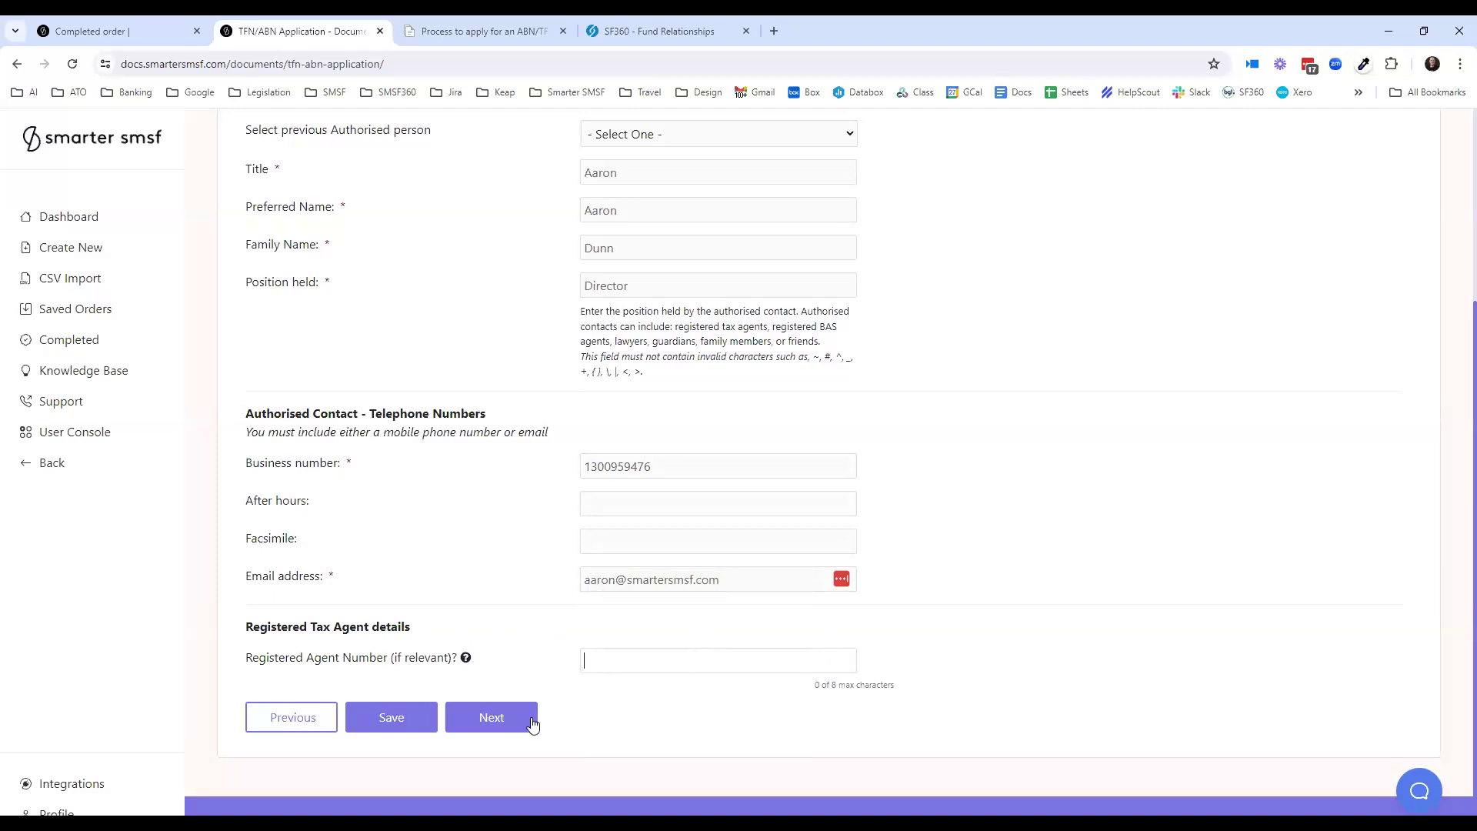
left_click(508, 726)
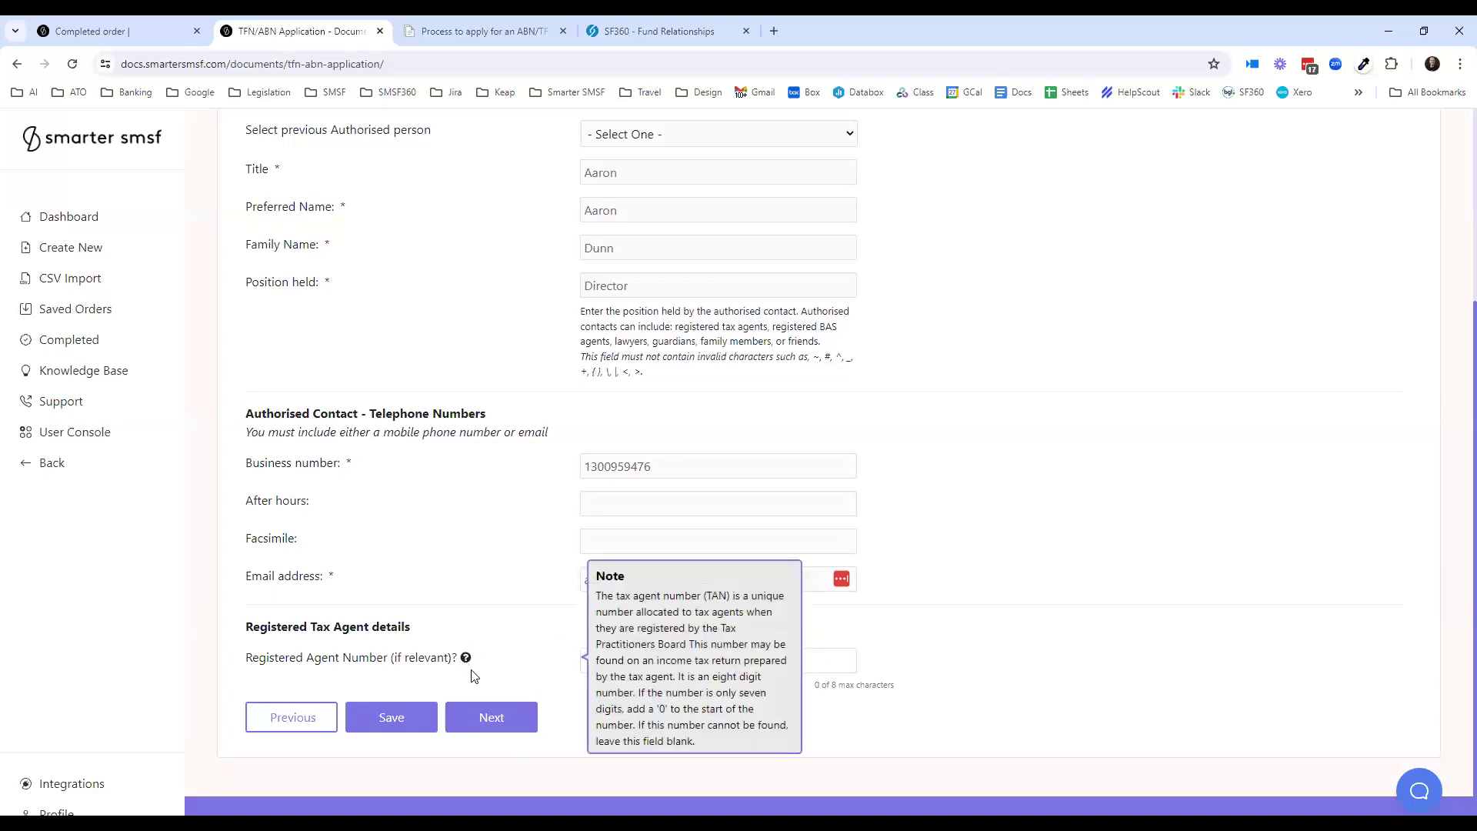
left_click(497, 723)
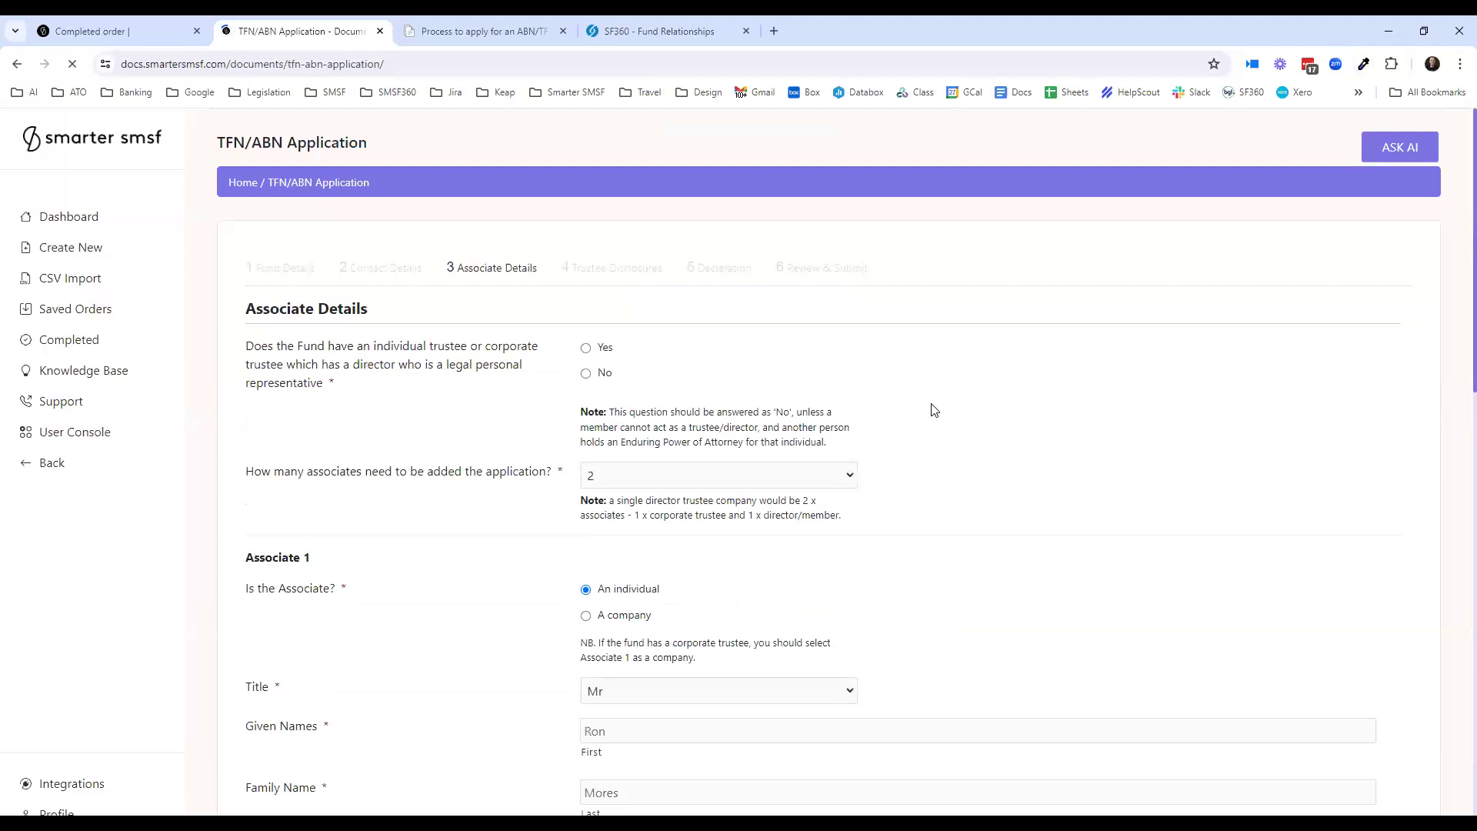
Answer No to the legal personal representative question on Associate Details
scroll(925, 405, "down", 6)
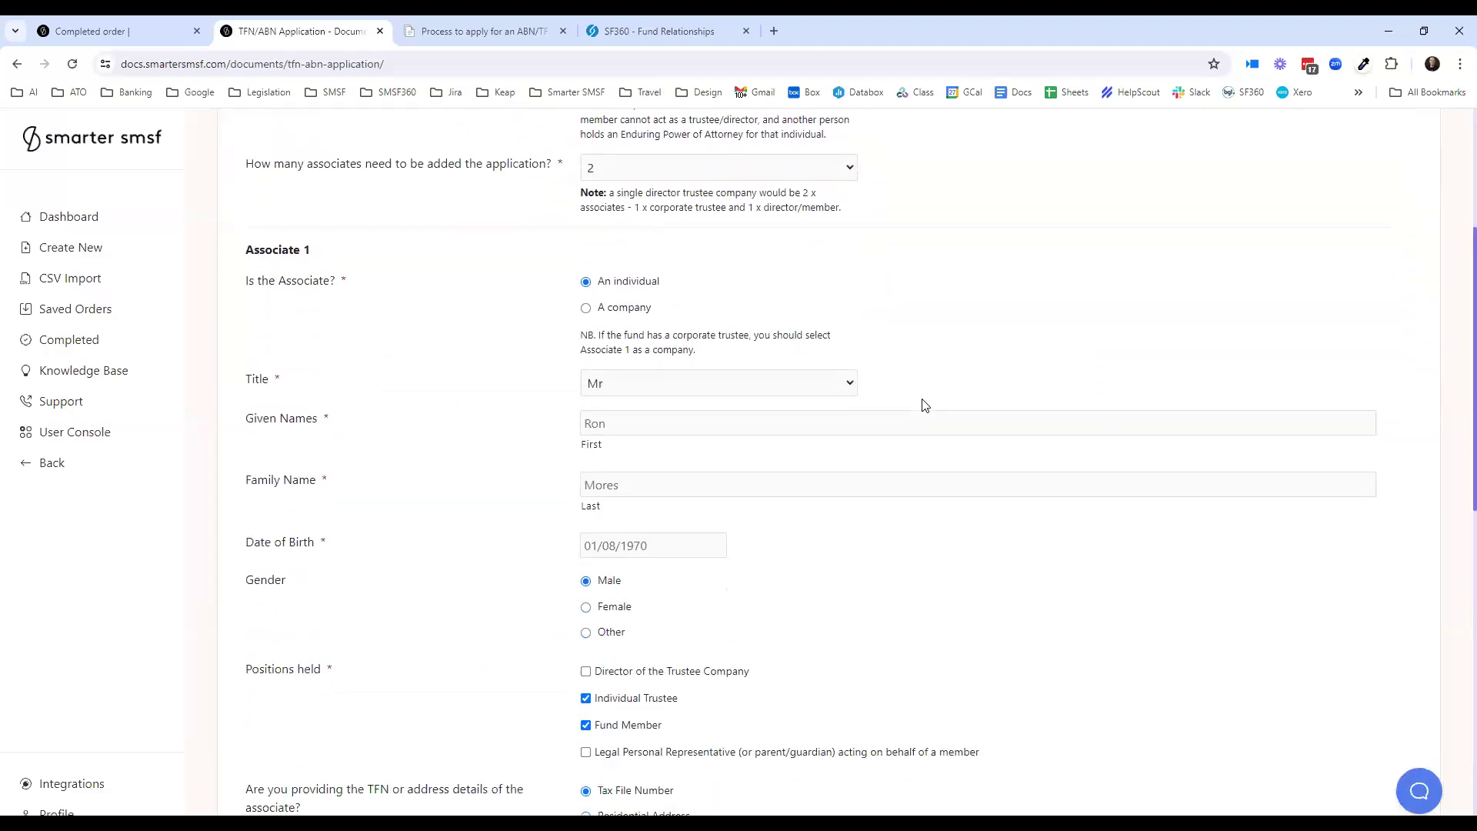
scroll(925, 406, "down", 9)
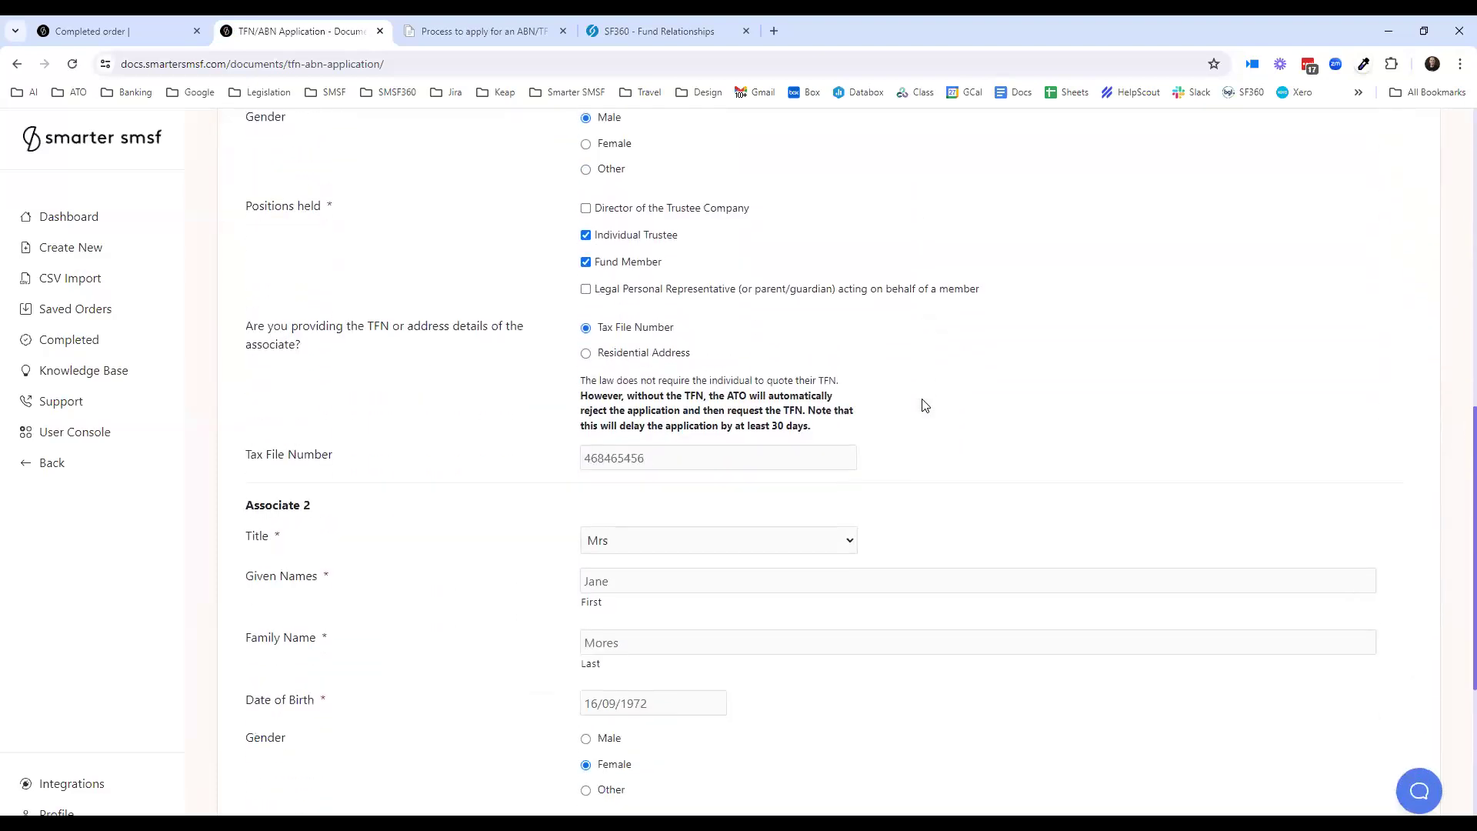
scroll(770, 600, "up", 12)
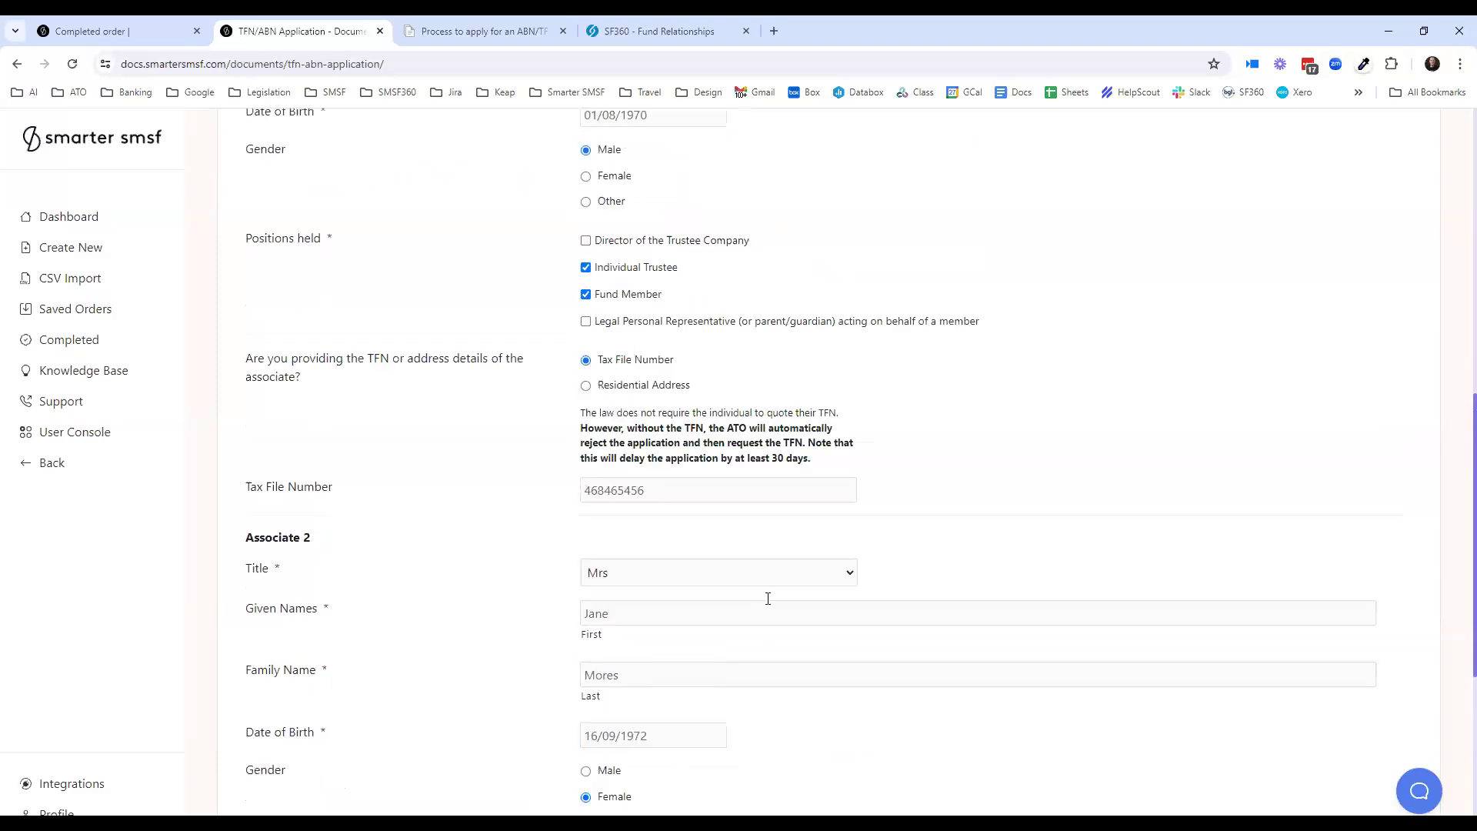
scroll(769, 606, "up", 3)
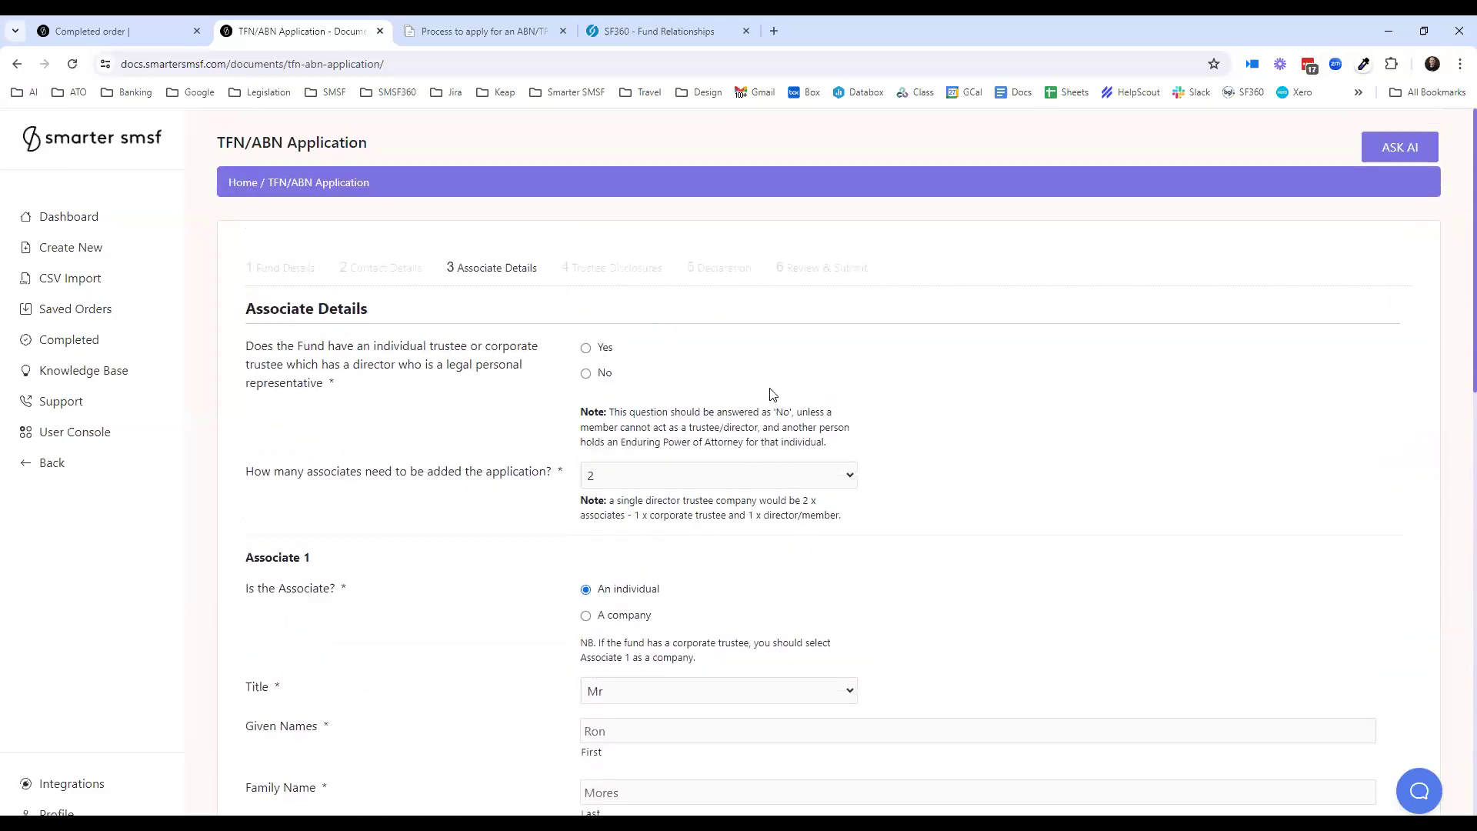
left_click(587, 375)
Check both associates' filled-in details, then submit the Associate Details step
scroll(800, 412, "down", 2)
scroll(900, 400, "up", 2)
scroll(941, 386, "down", 3)
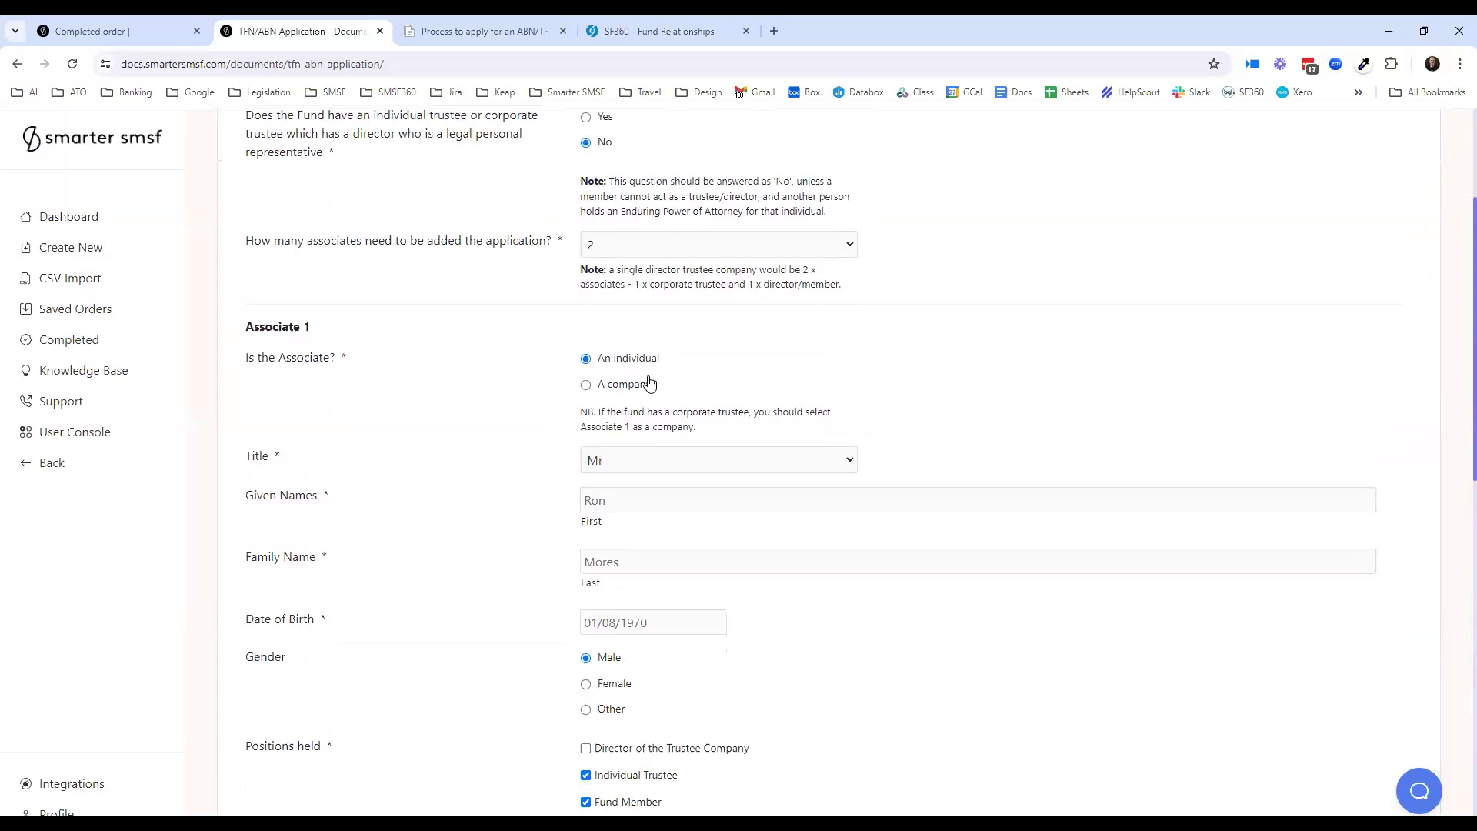
scroll(650, 383, "up", 1)
scroll(650, 382, "down", 4)
scroll(651, 381, "down", 2)
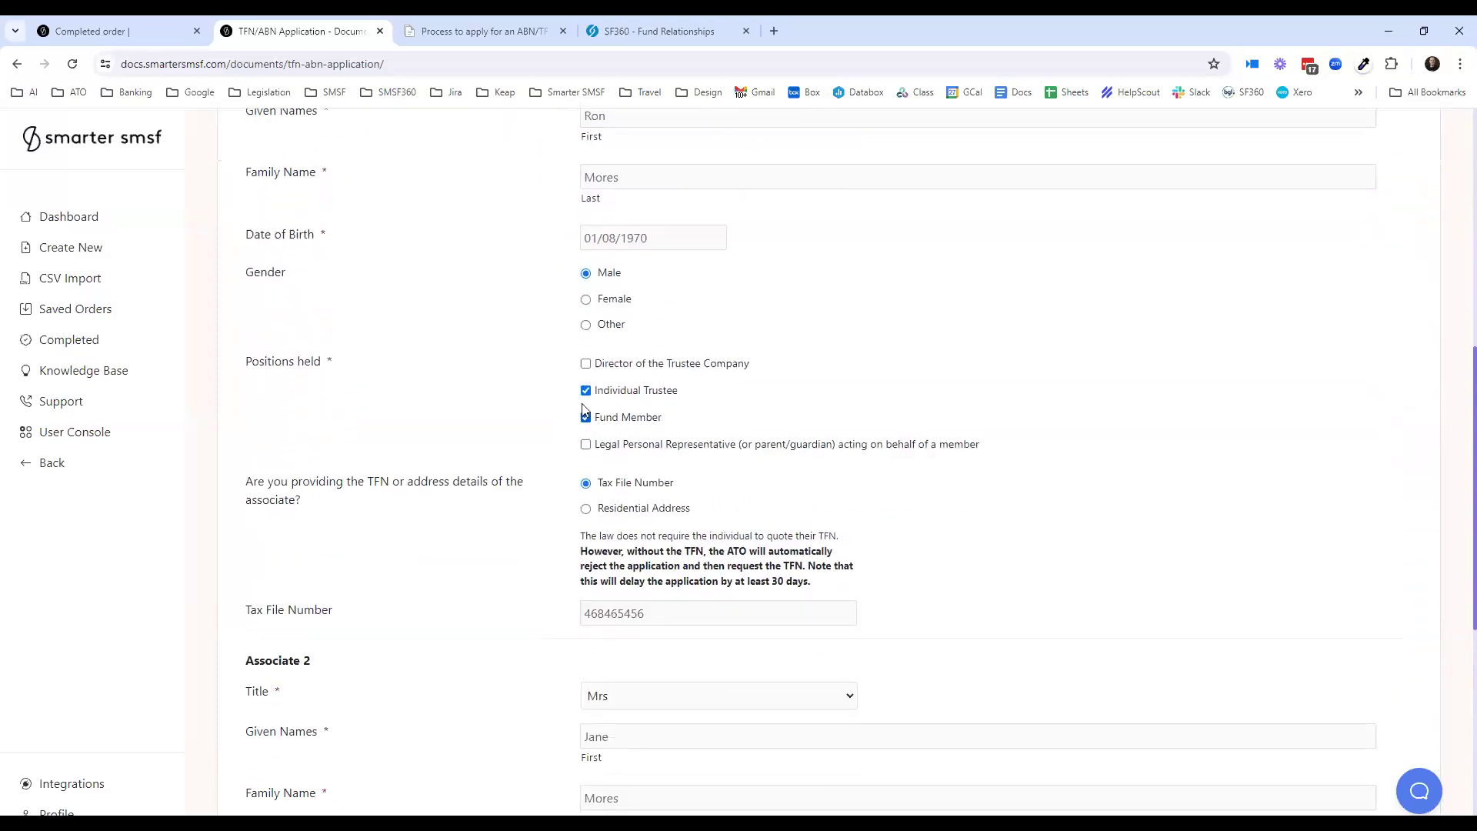
scroll(643, 497, "down", 2)
scroll(649, 461, "down", 3)
scroll(625, 421, "down", 2)
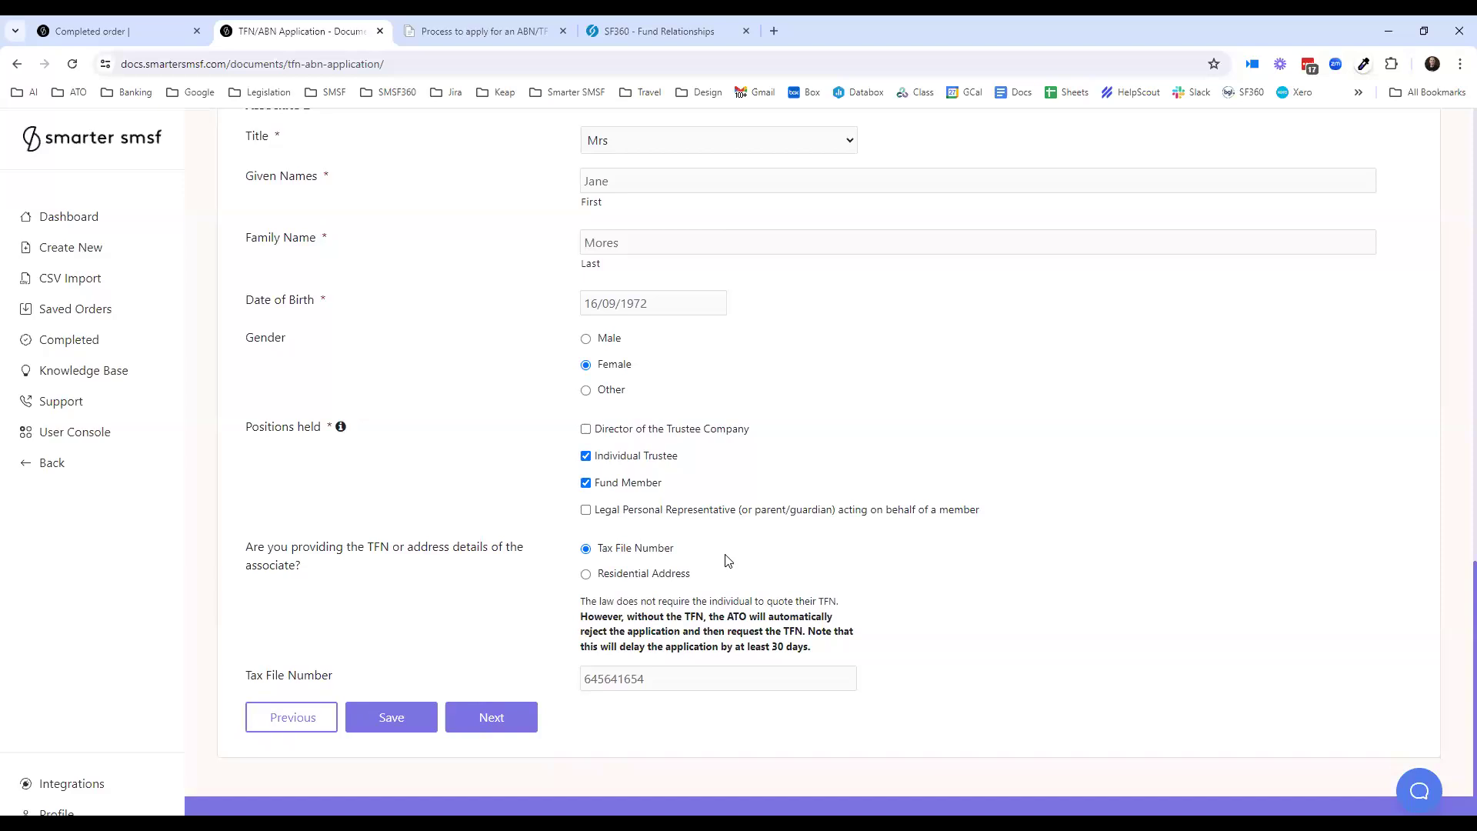
scroll(727, 561, "up", 12)
scroll(759, 516, "up", 1)
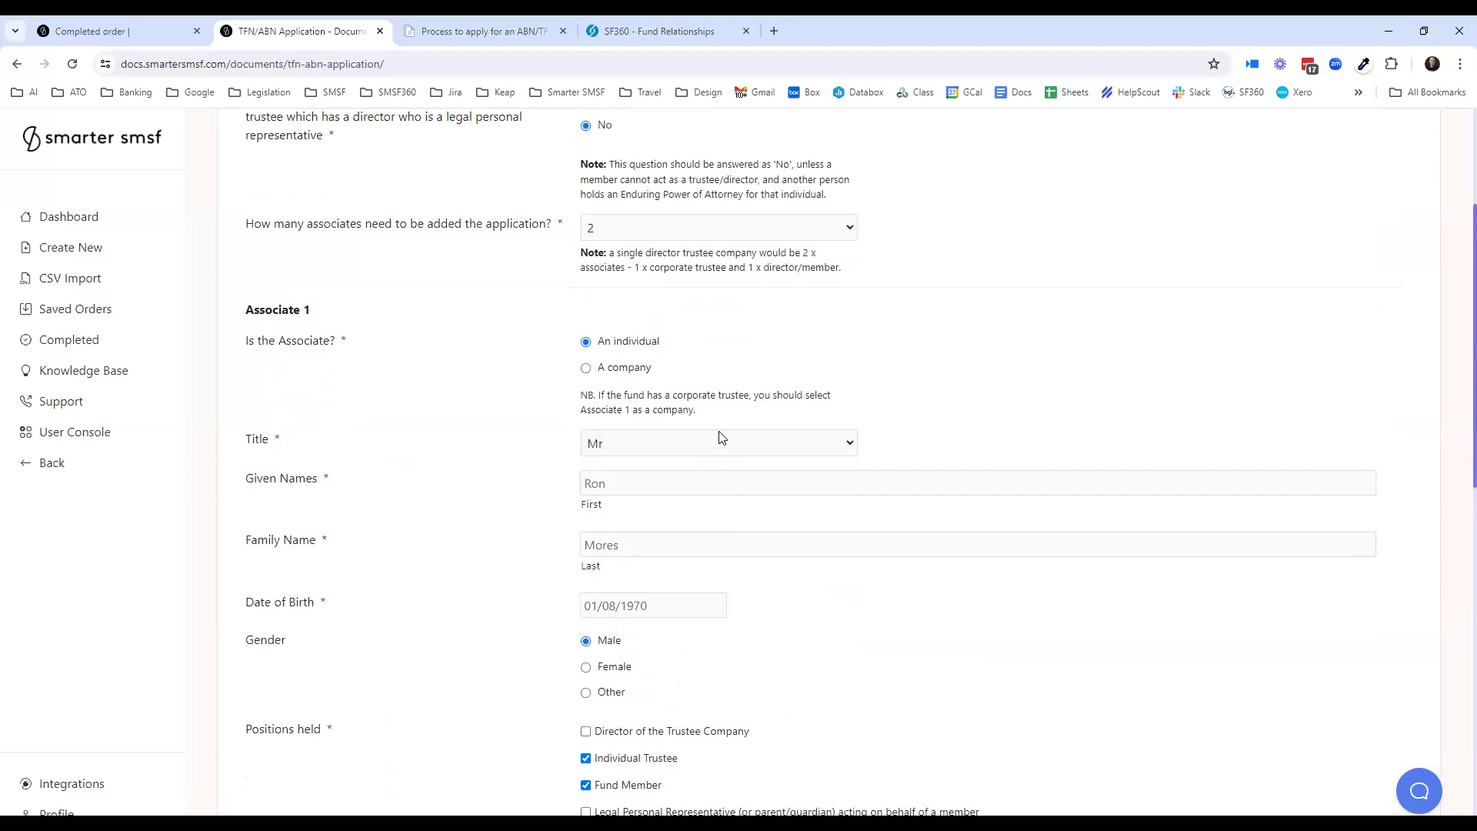
scroll(721, 437, "down", 12)
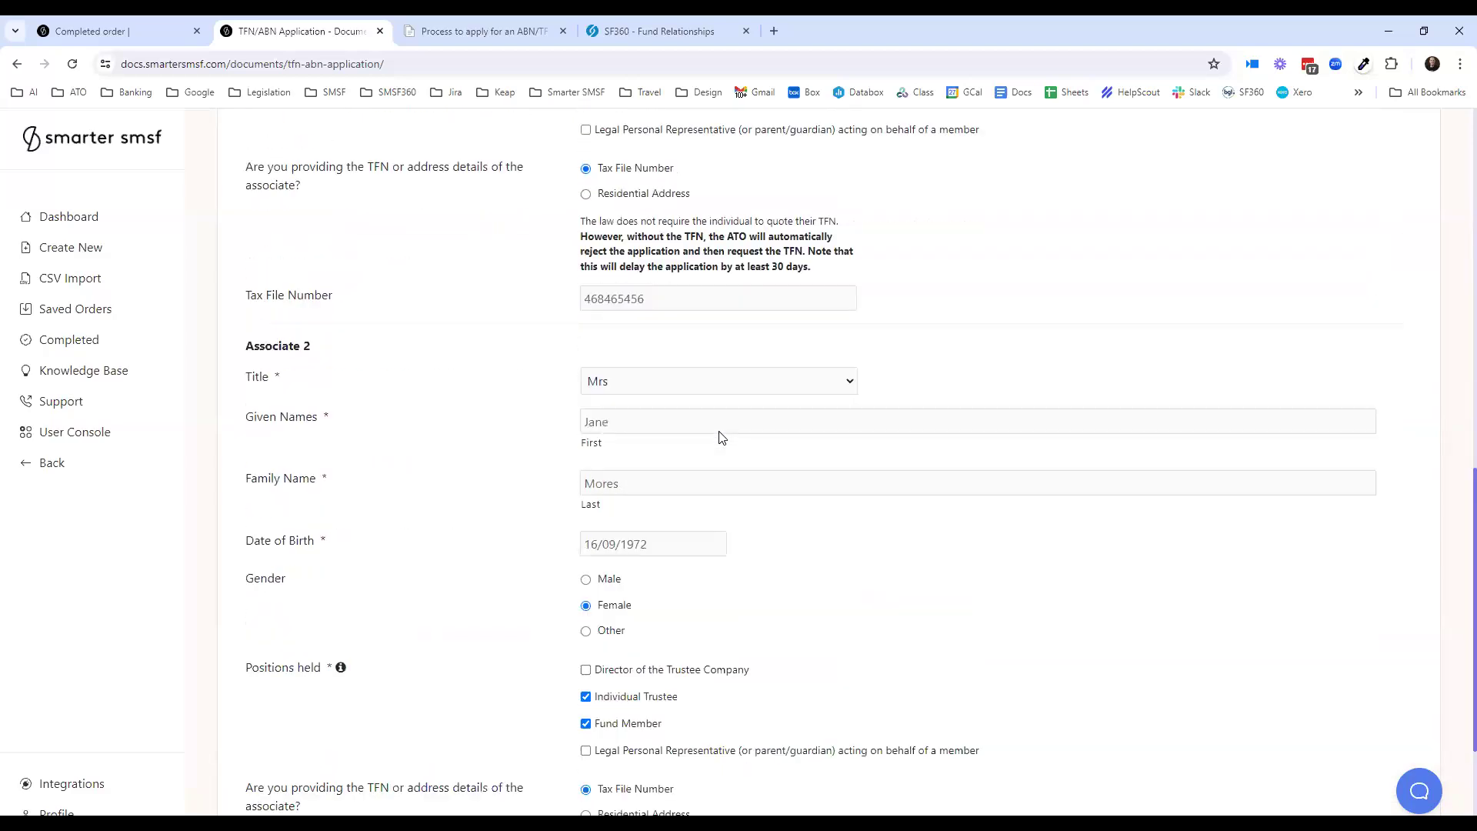
left_click(492, 719)
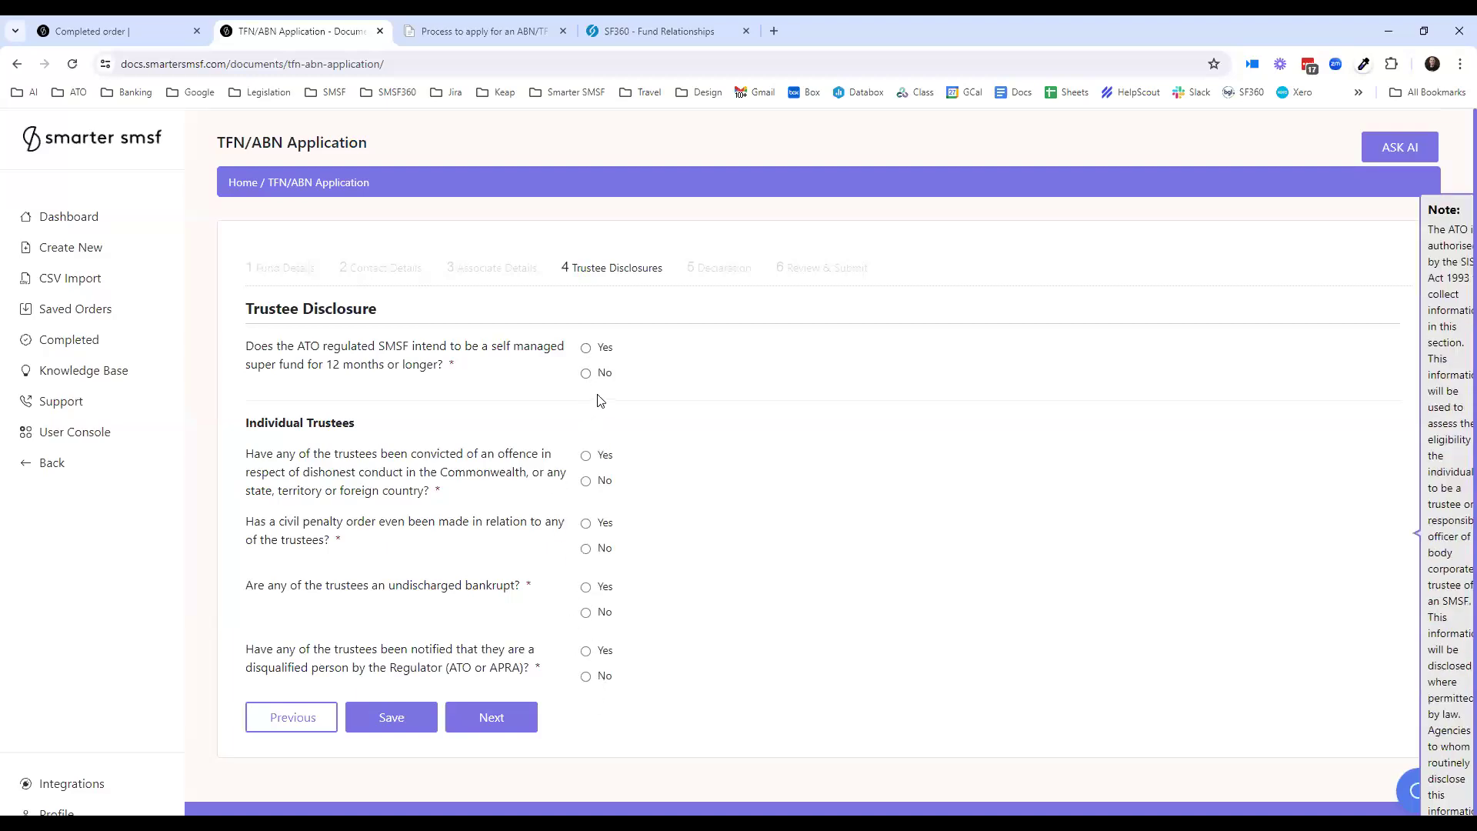
Answer Yes to the 12-month self-managed question and No to the conviction, civil penalty, bankrupt and disqualified questions
left_click(586, 348)
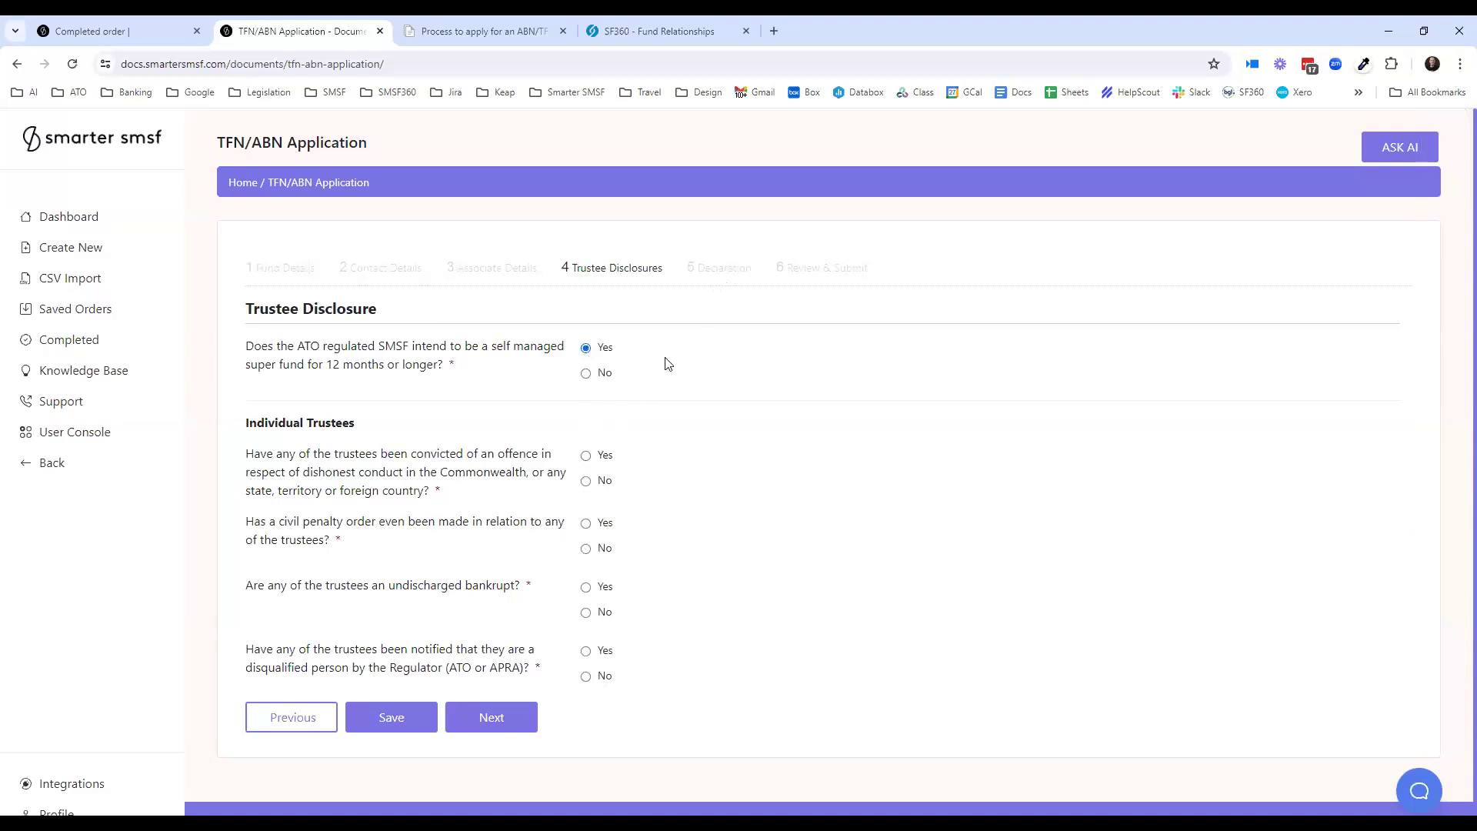
left_click(586, 481)
left_click(586, 549)
left_click(587, 613)
left_click(586, 677)
left_click(520, 718)
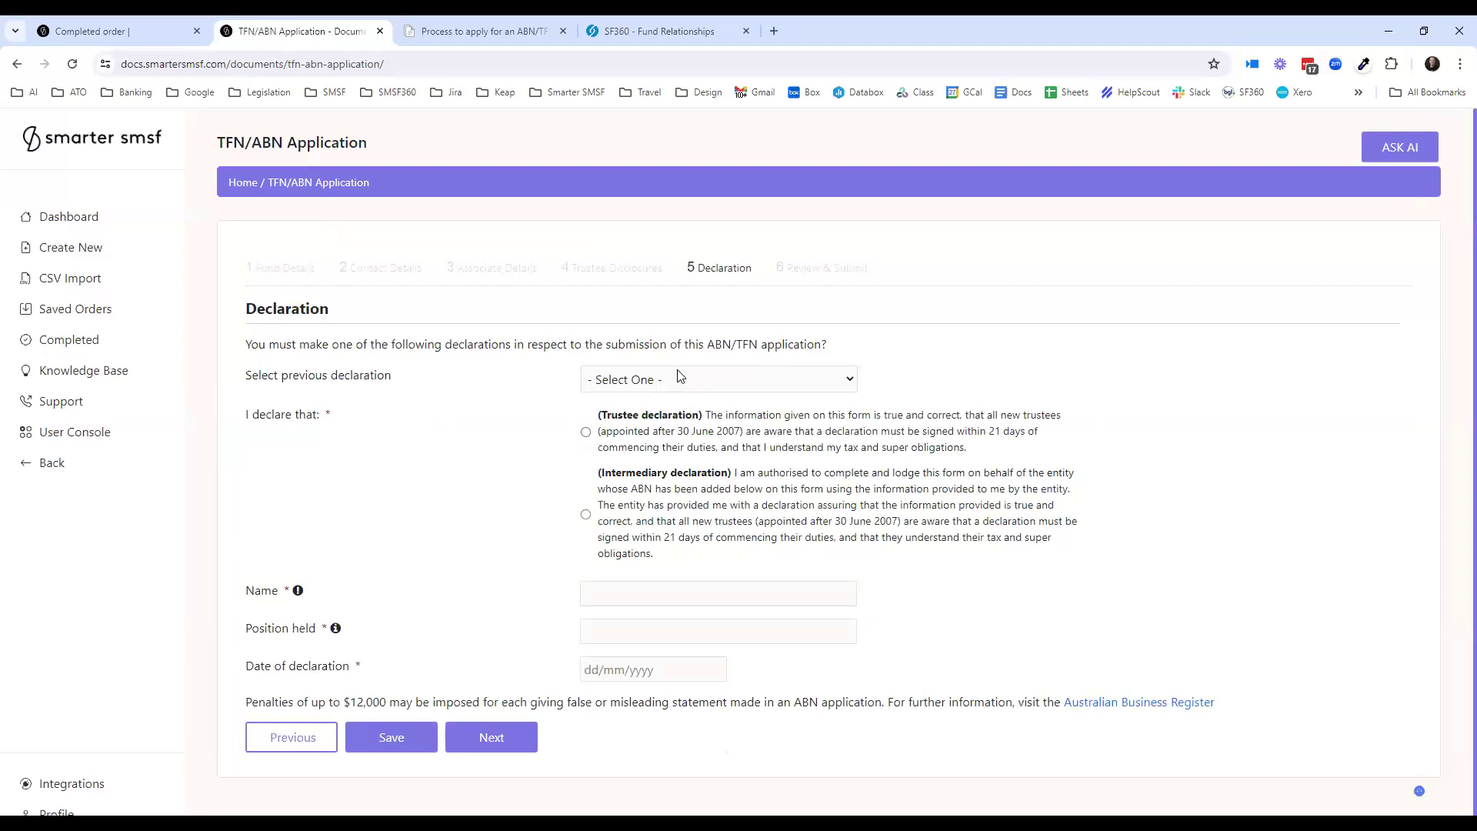
Reuse a saved previous declarant, enter position held 'Agent', and date the declaration 20/06/2024
left_click(679, 377)
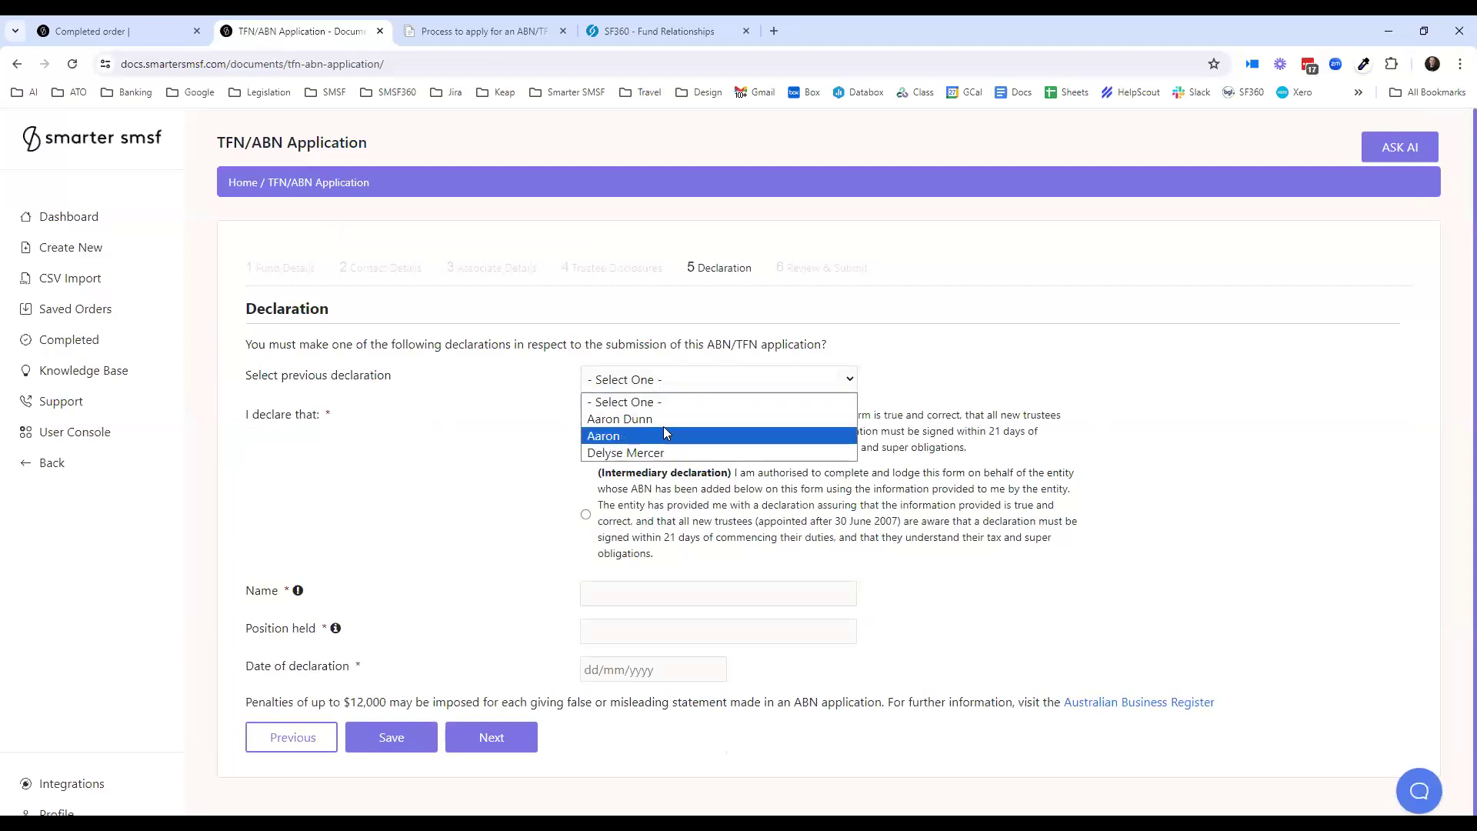
left_click(660, 420)
scroll(604, 637, "down", 1)
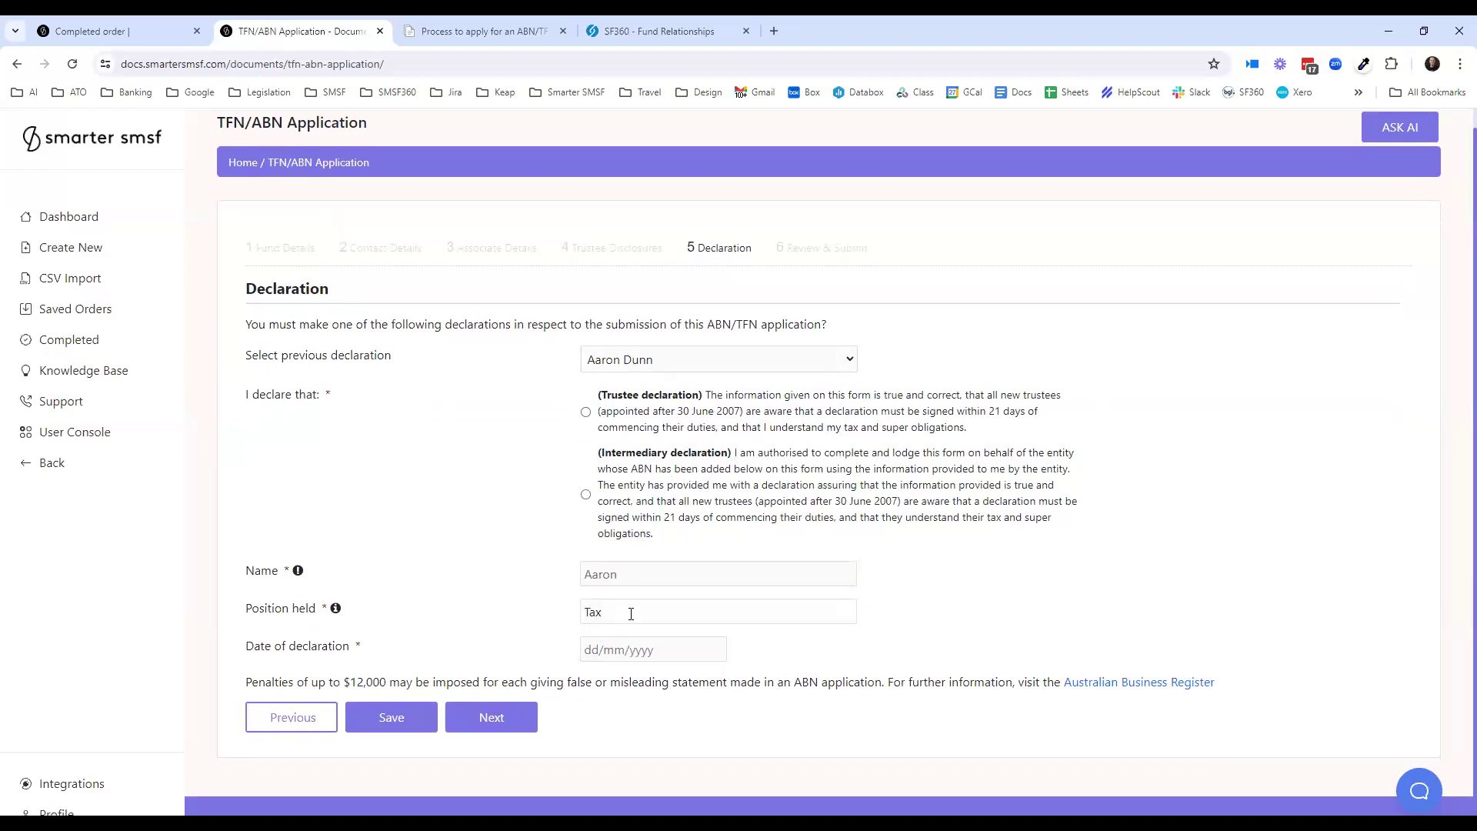
type("Agent")
left_click(643, 642)
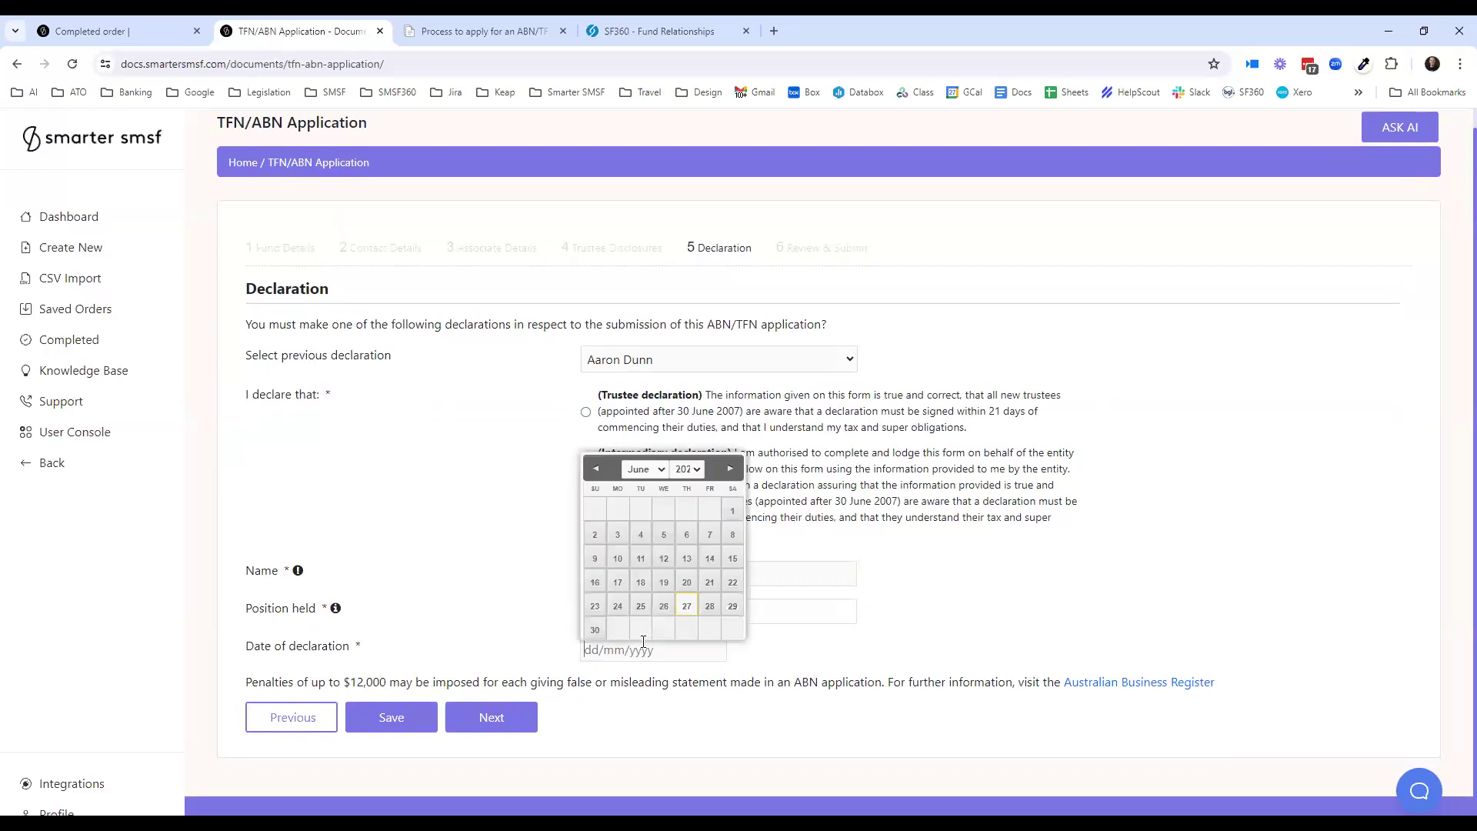
left_click(686, 582)
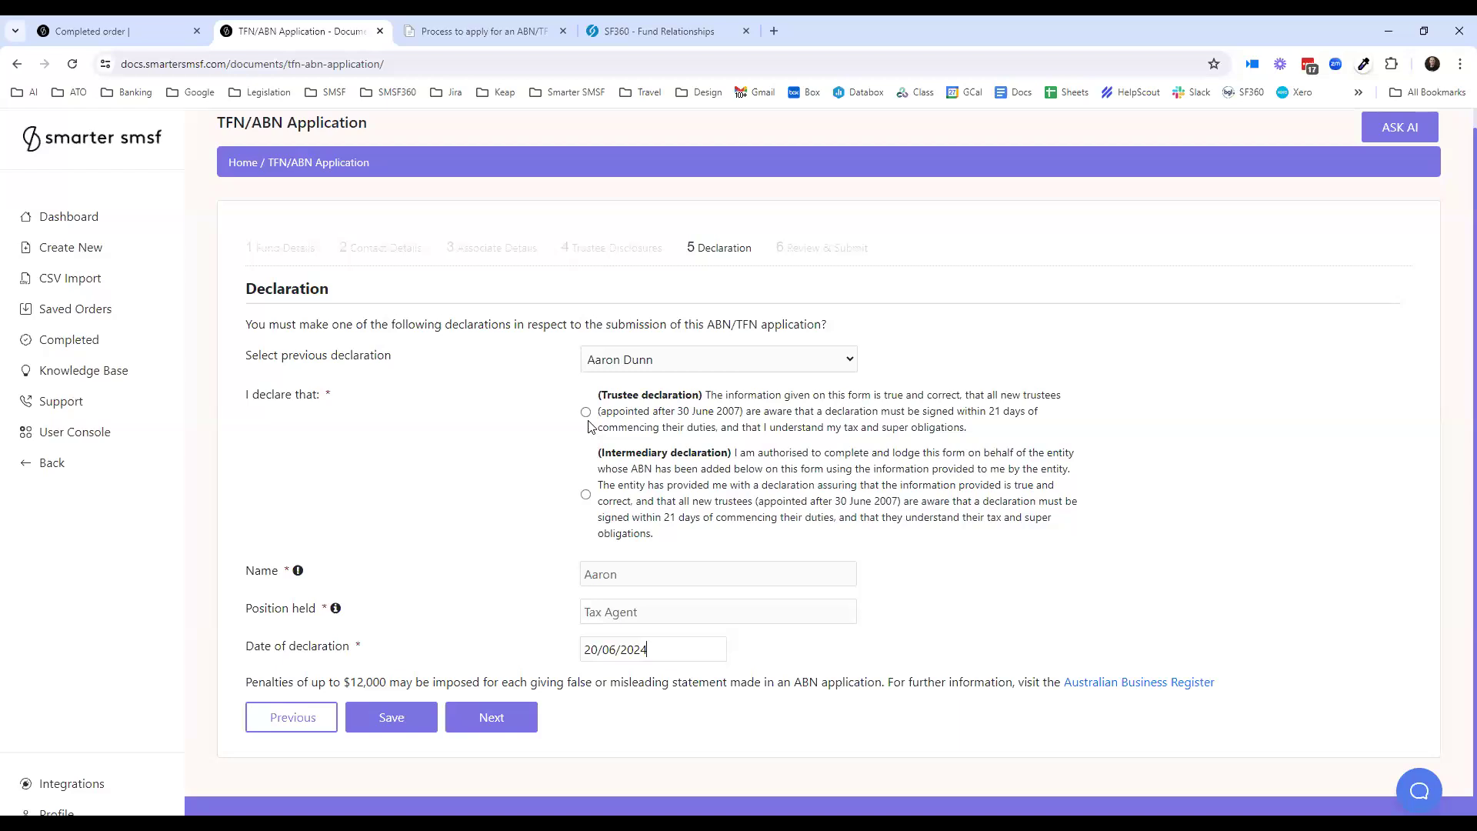
Choose the Intermediary declaration, enter the intermediary's ABN, and submit the declaration
left_click(586, 495)
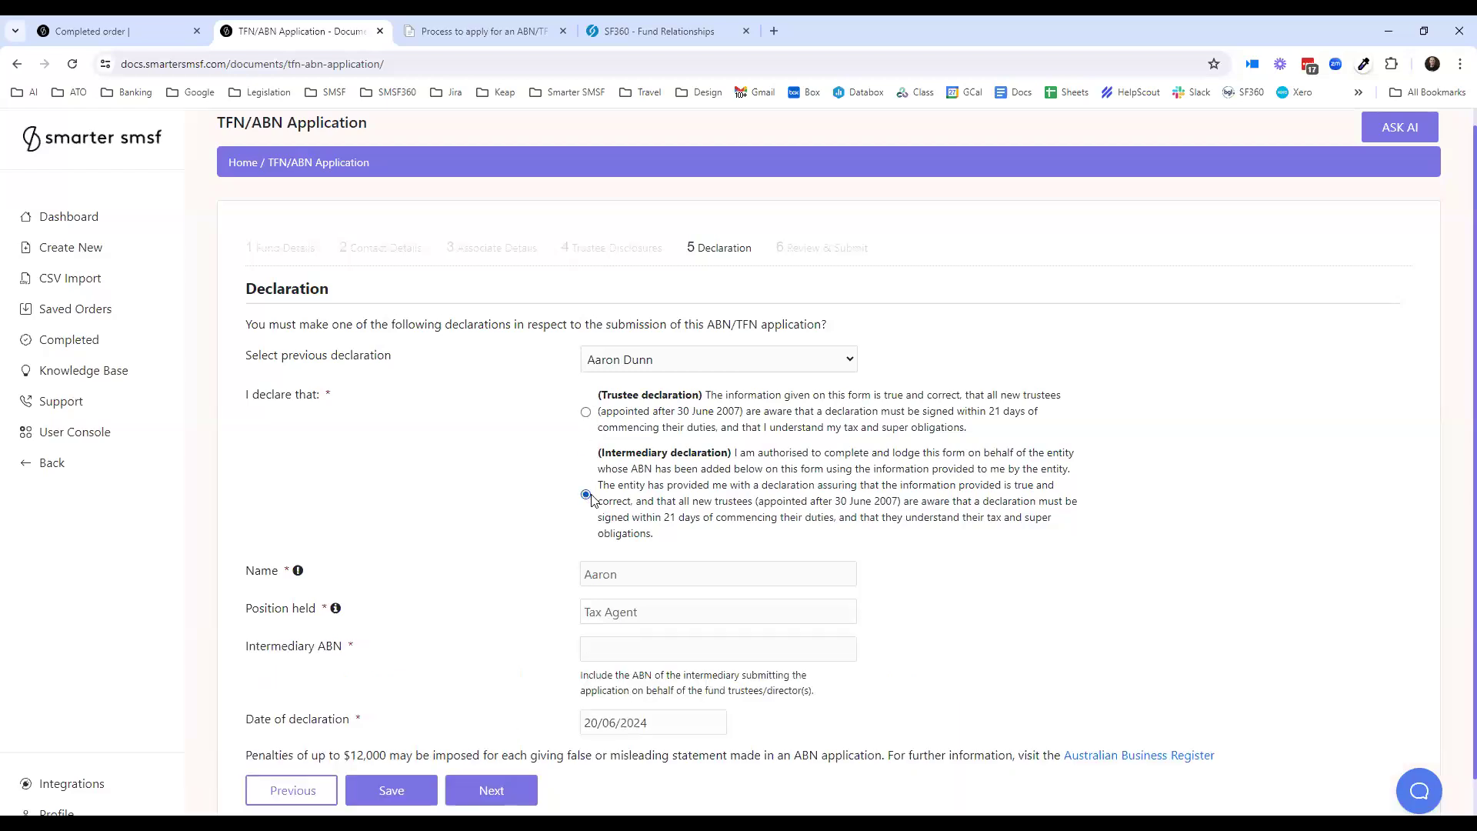
type("56564654654564654")
key("BackSpace")
key("BackSpace")
key("BackSpace")
key("Tab")
scroll(703, 758, "down", 1)
left_click(465, 731)
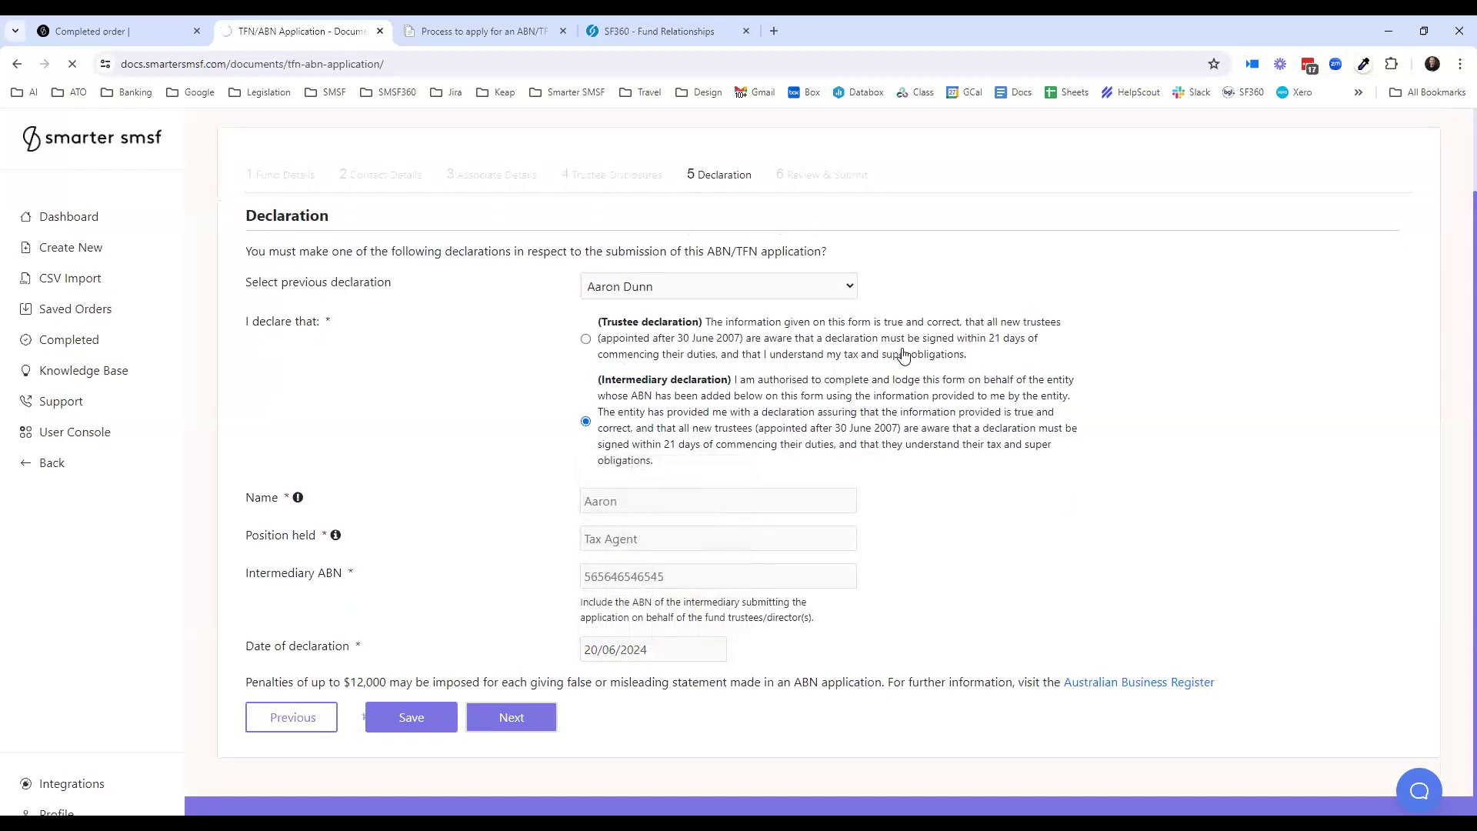
Review the summary down to the ABN Registration order totalling $33.00, highlighting the amounts, then return to top
scroll(721, 395, "down", 5)
scroll(723, 395, "down", 15)
scroll(721, 394, "up", 7)
scroll(722, 395, "up", 10)
scroll(719, 393, "down", 3)
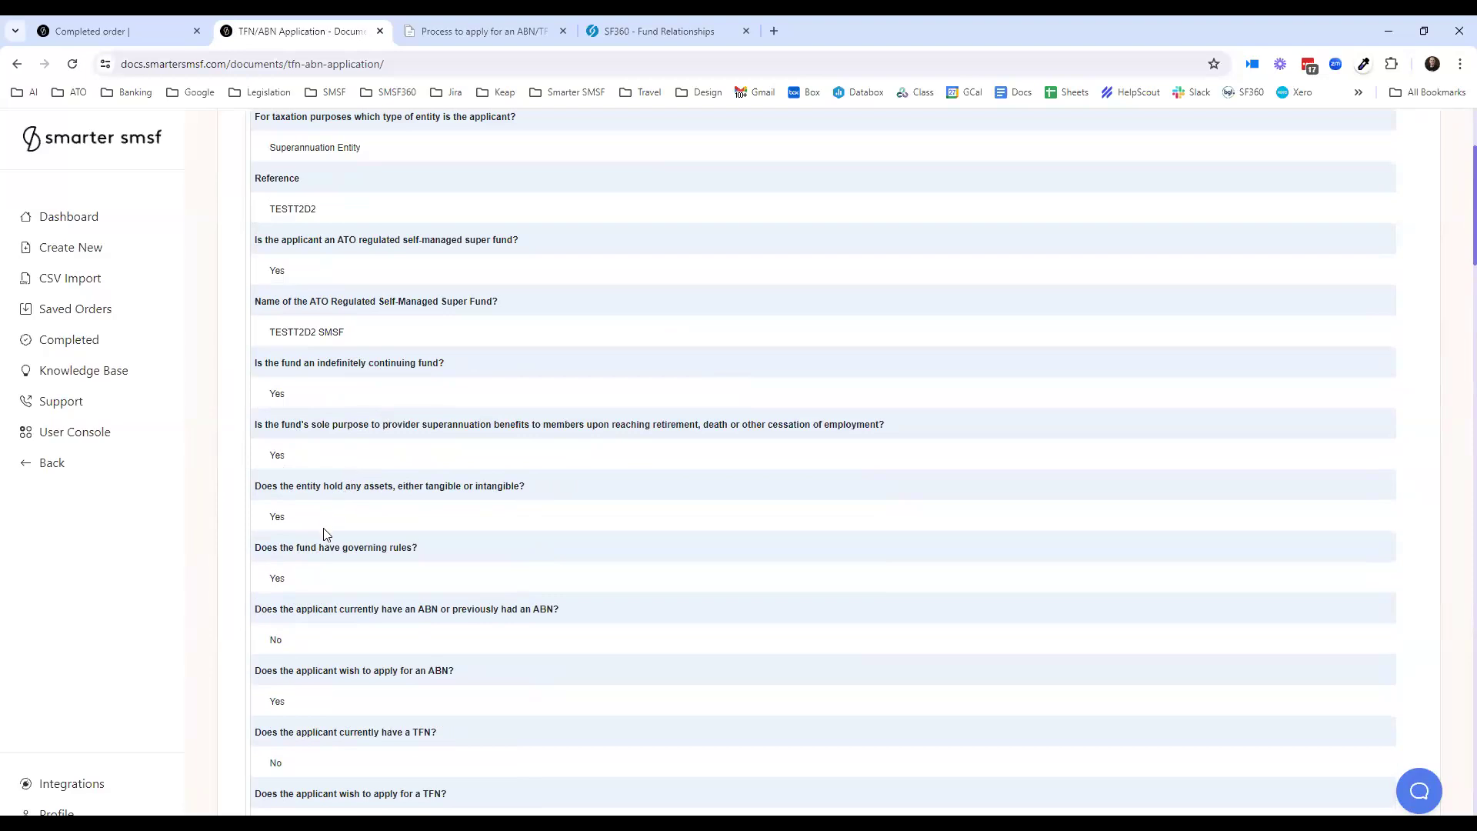
scroll(331, 582, "down", 2)
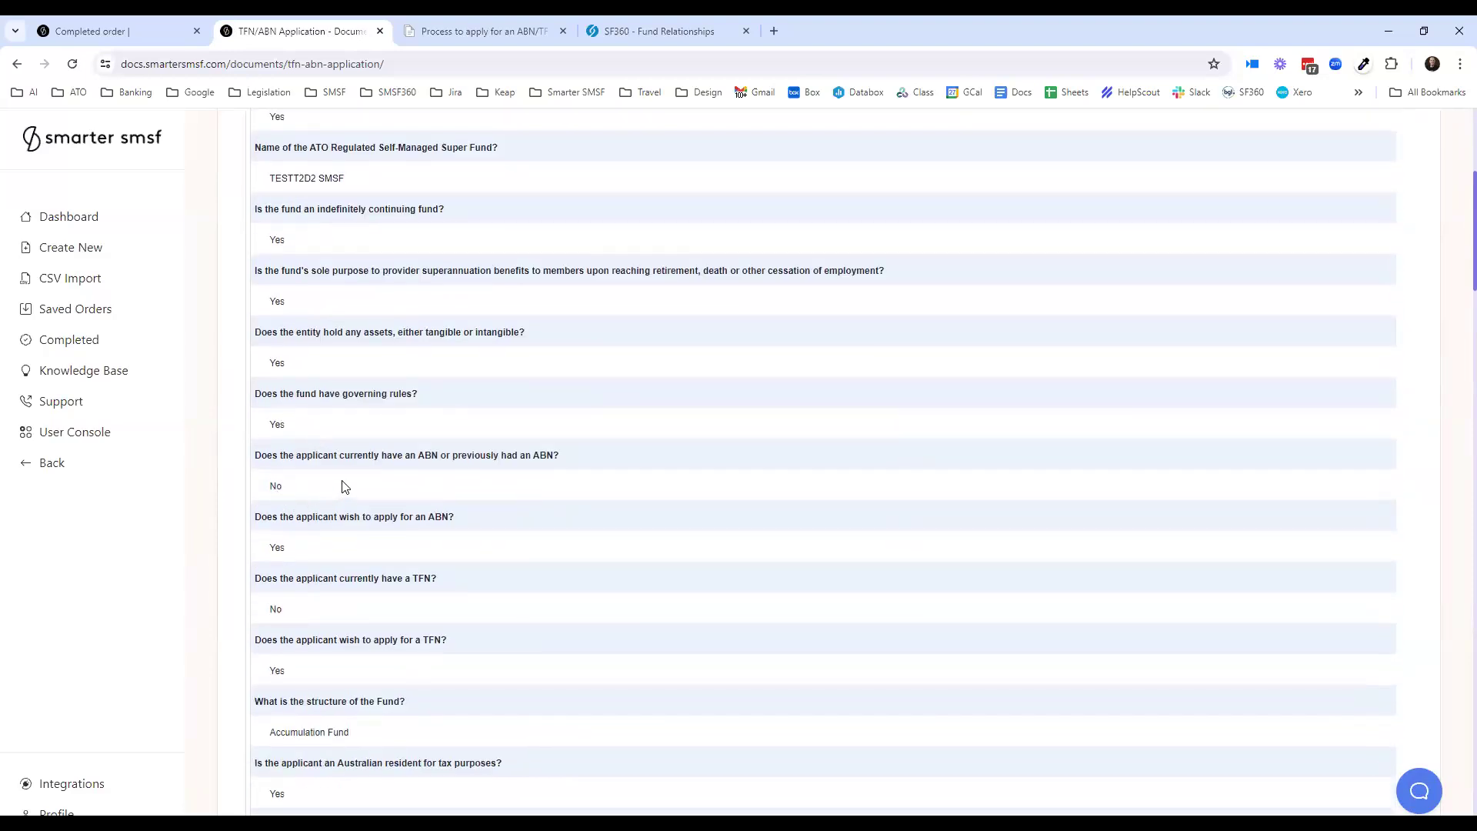
scroll(422, 475, "down", 4)
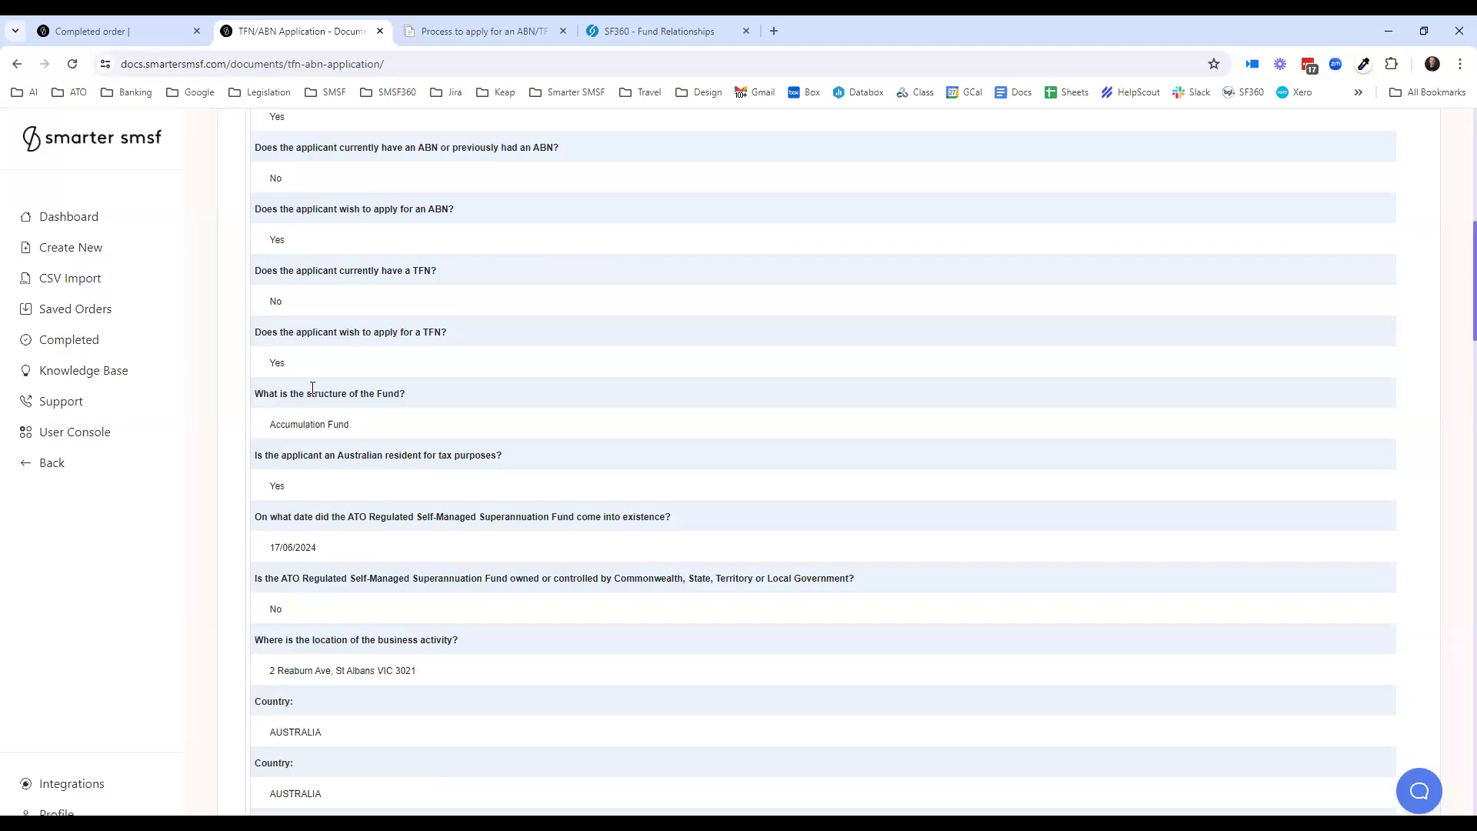
scroll(420, 400, "down", 4)
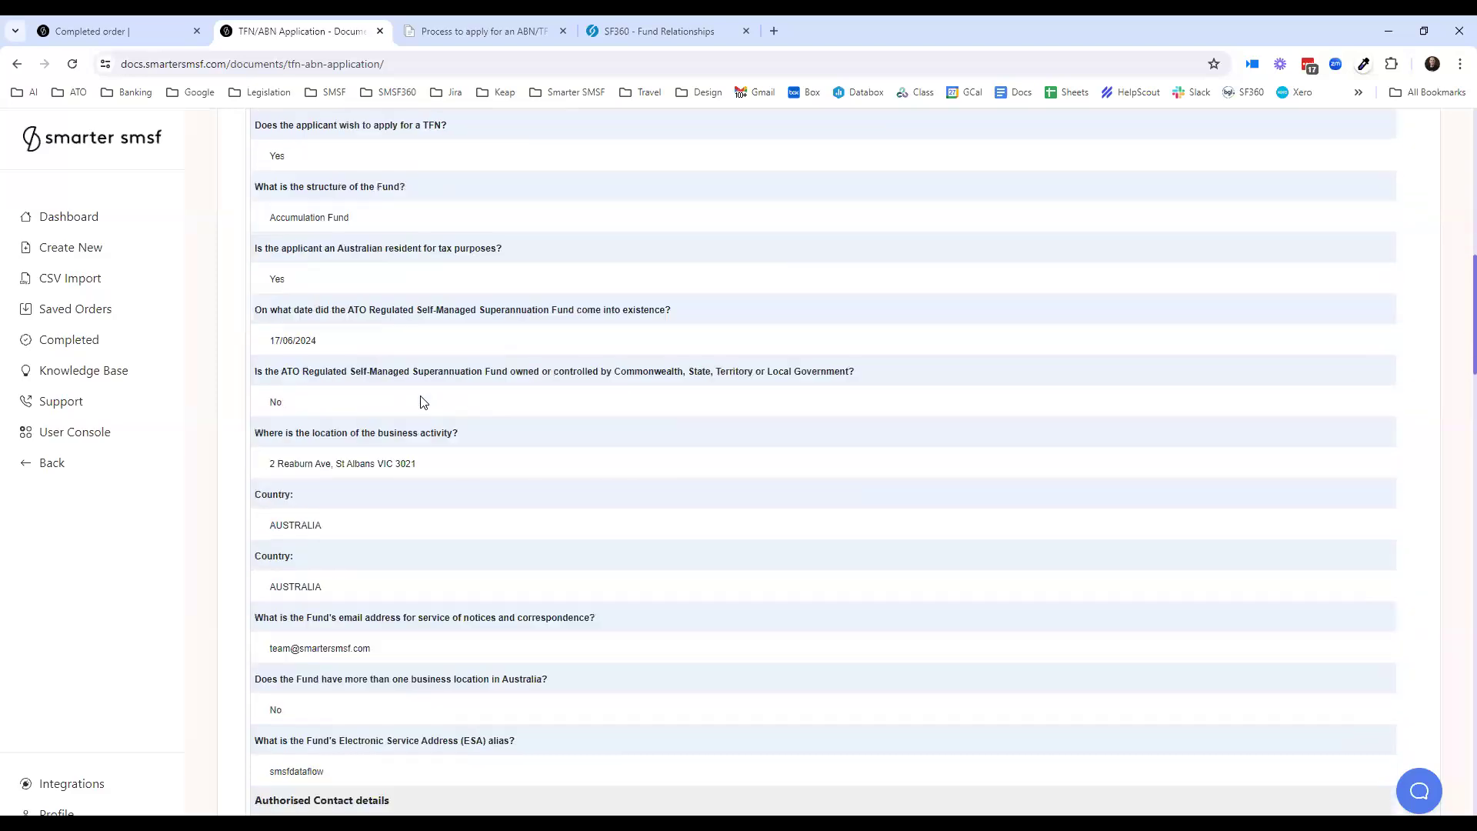
scroll(393, 359, "down", 20)
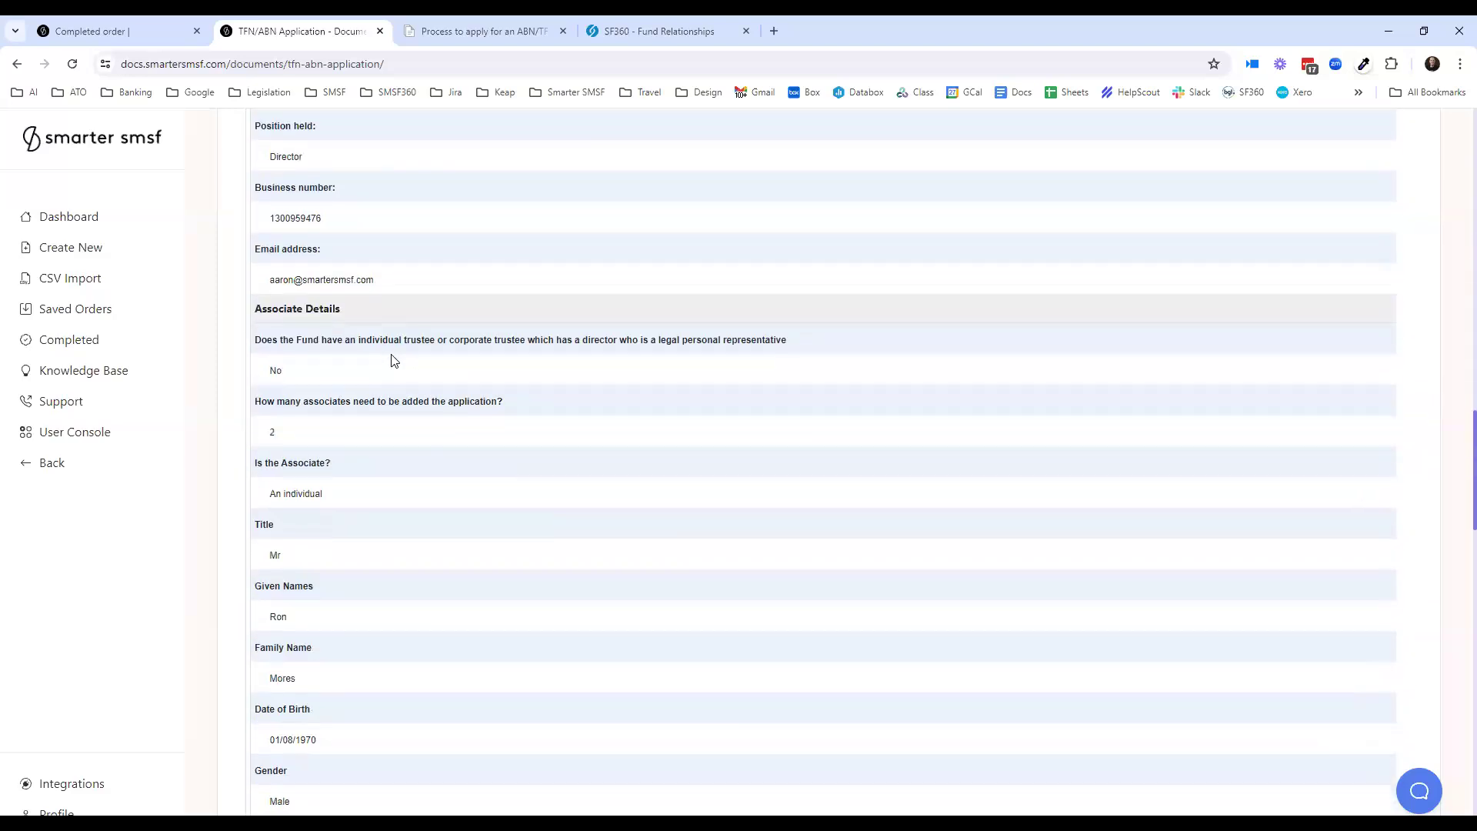
scroll(398, 363, "down", 6)
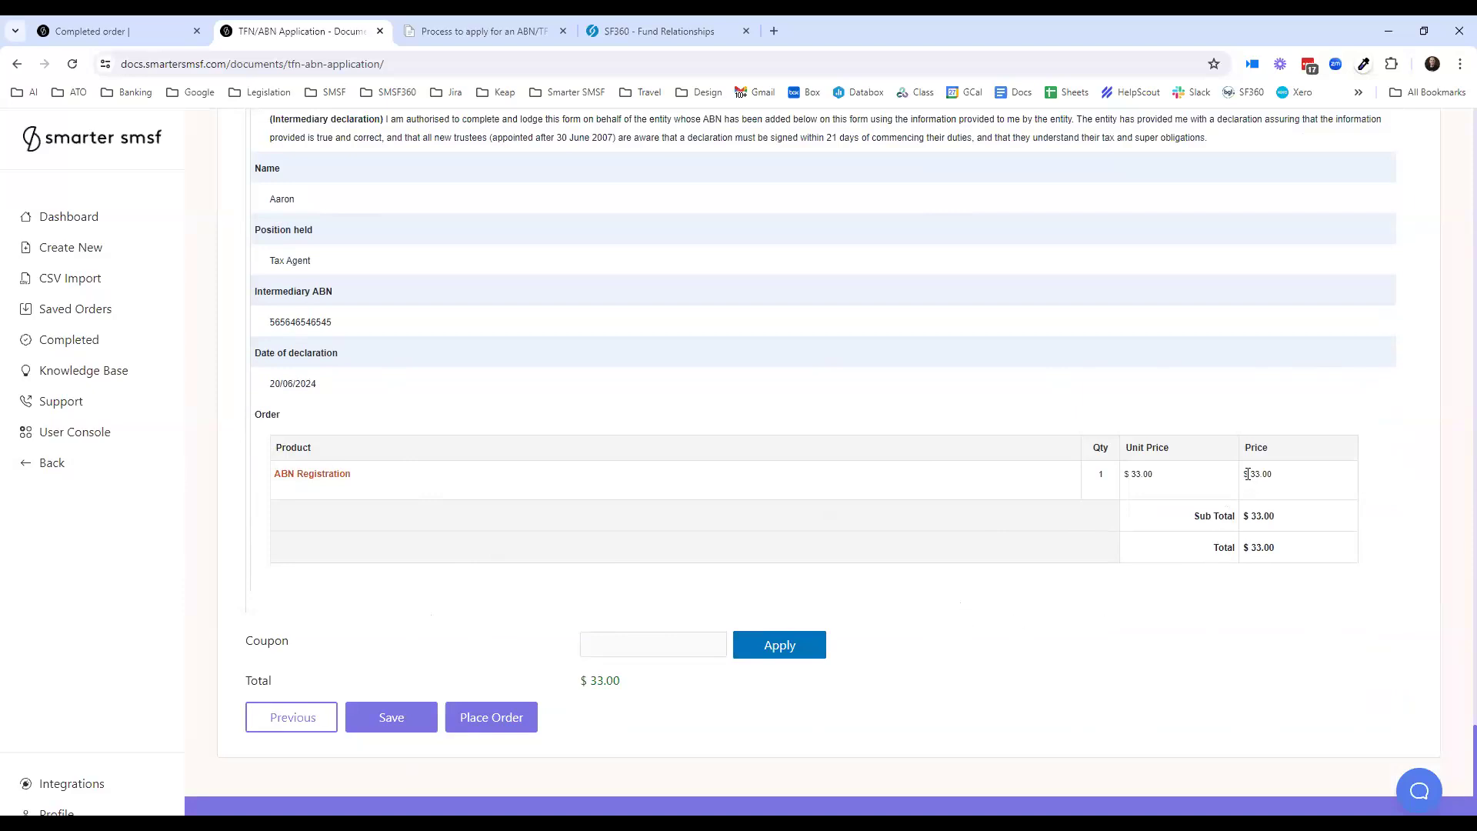
left_click_drag(1248, 473, 1275, 551)
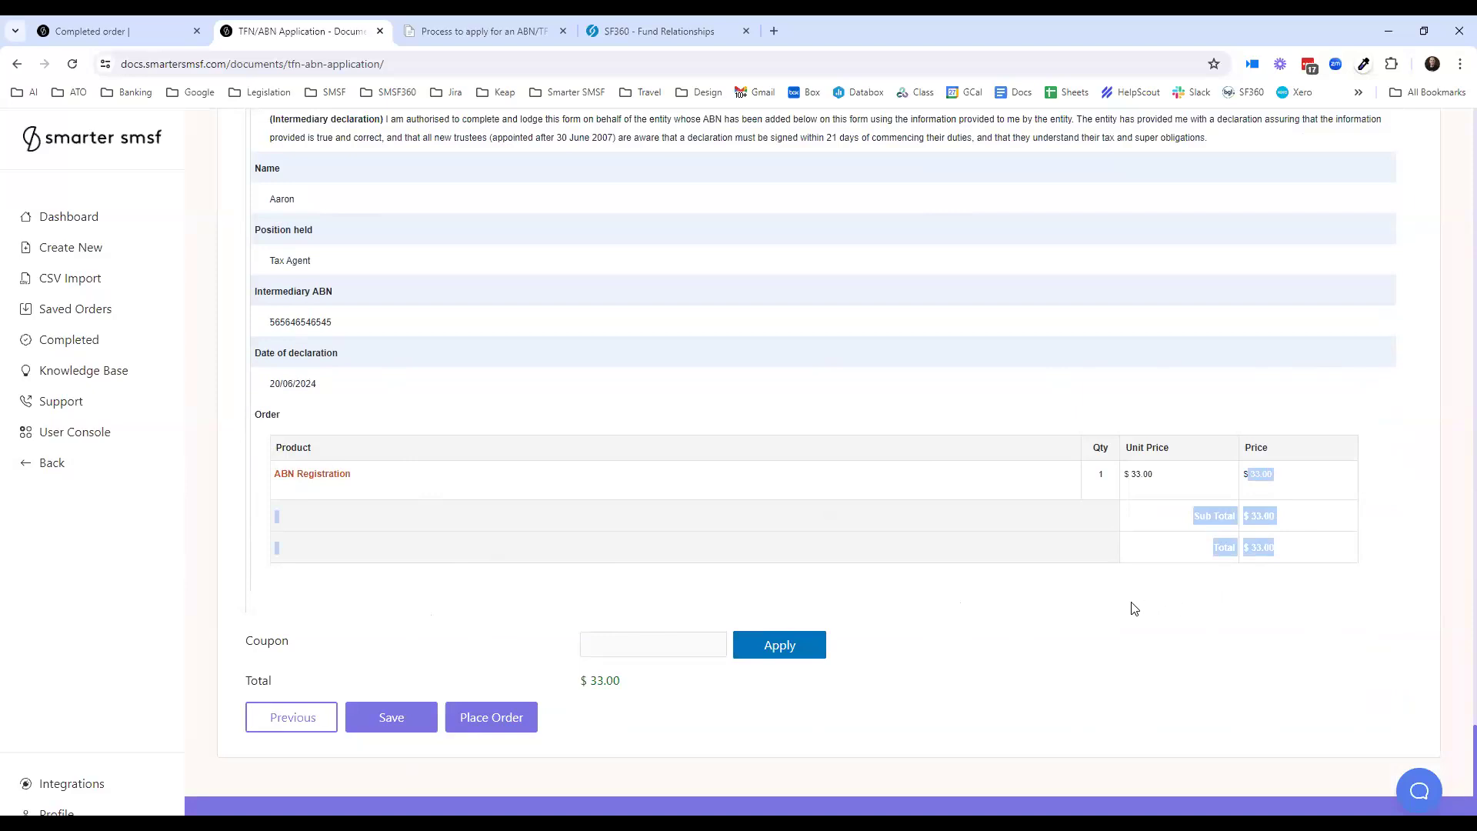
left_click(968, 509)
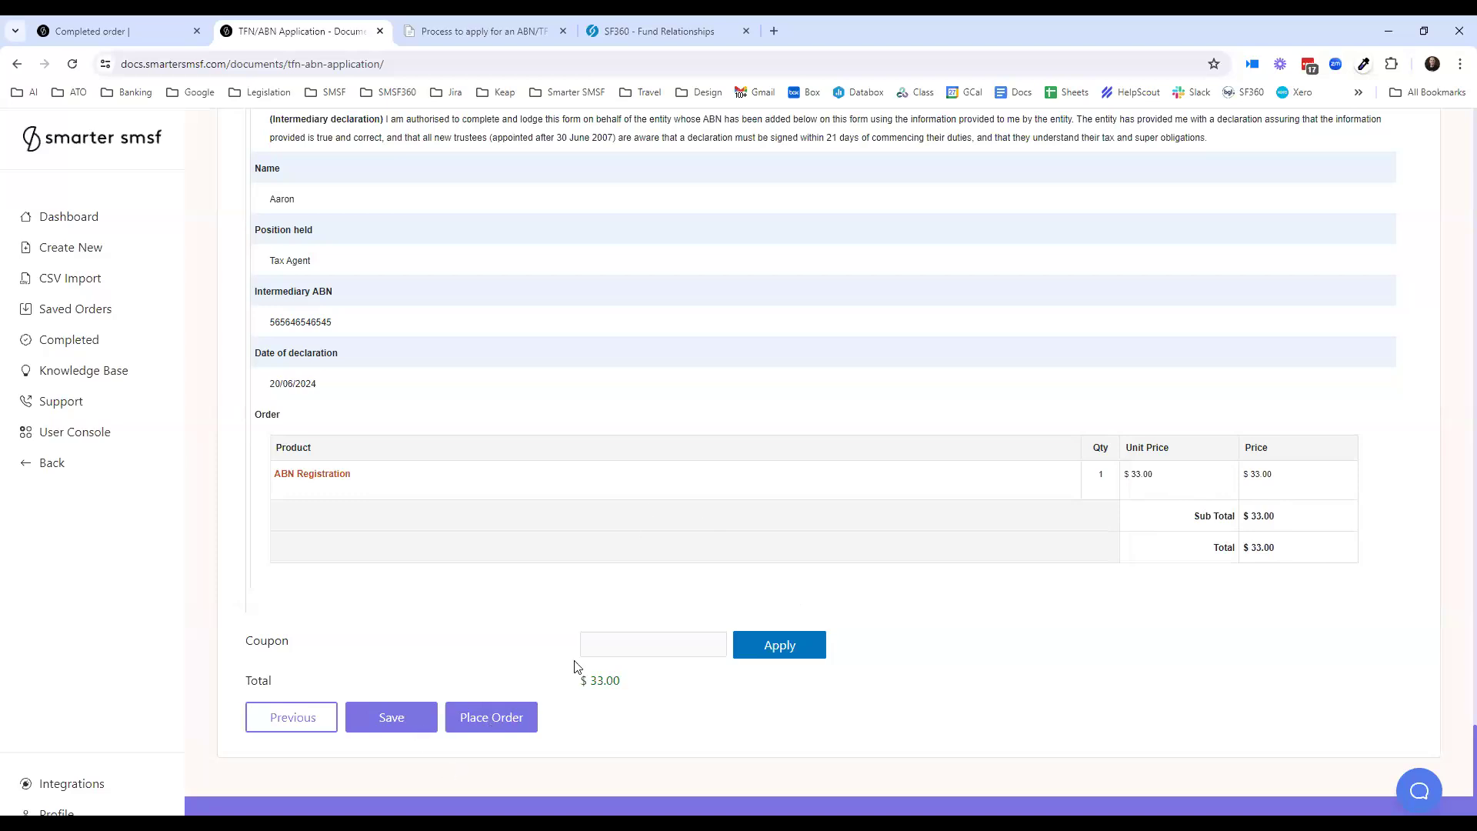
scroll(583, 485, "up", 15)
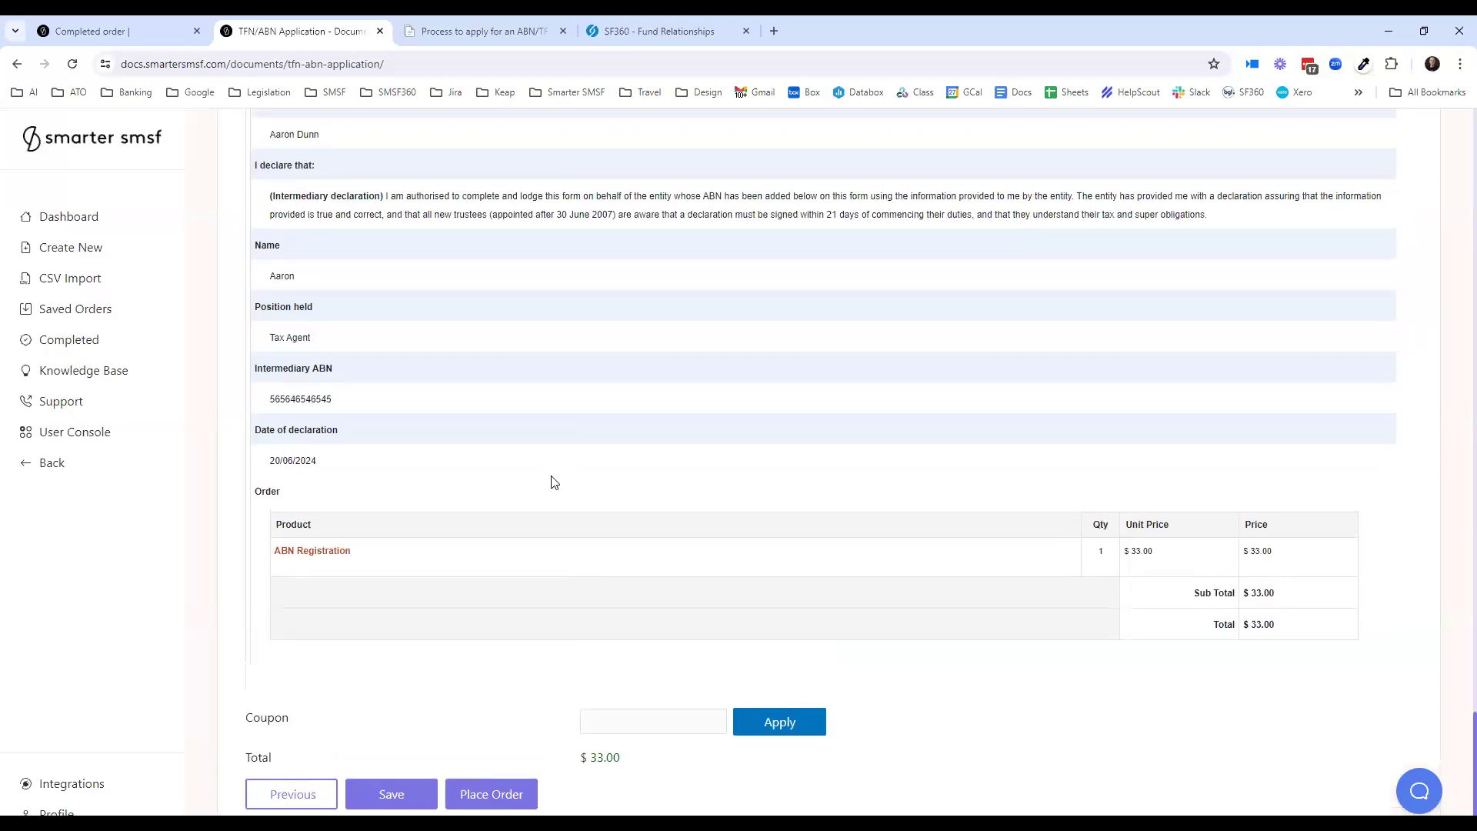
scroll(569, 465, "up", 20)
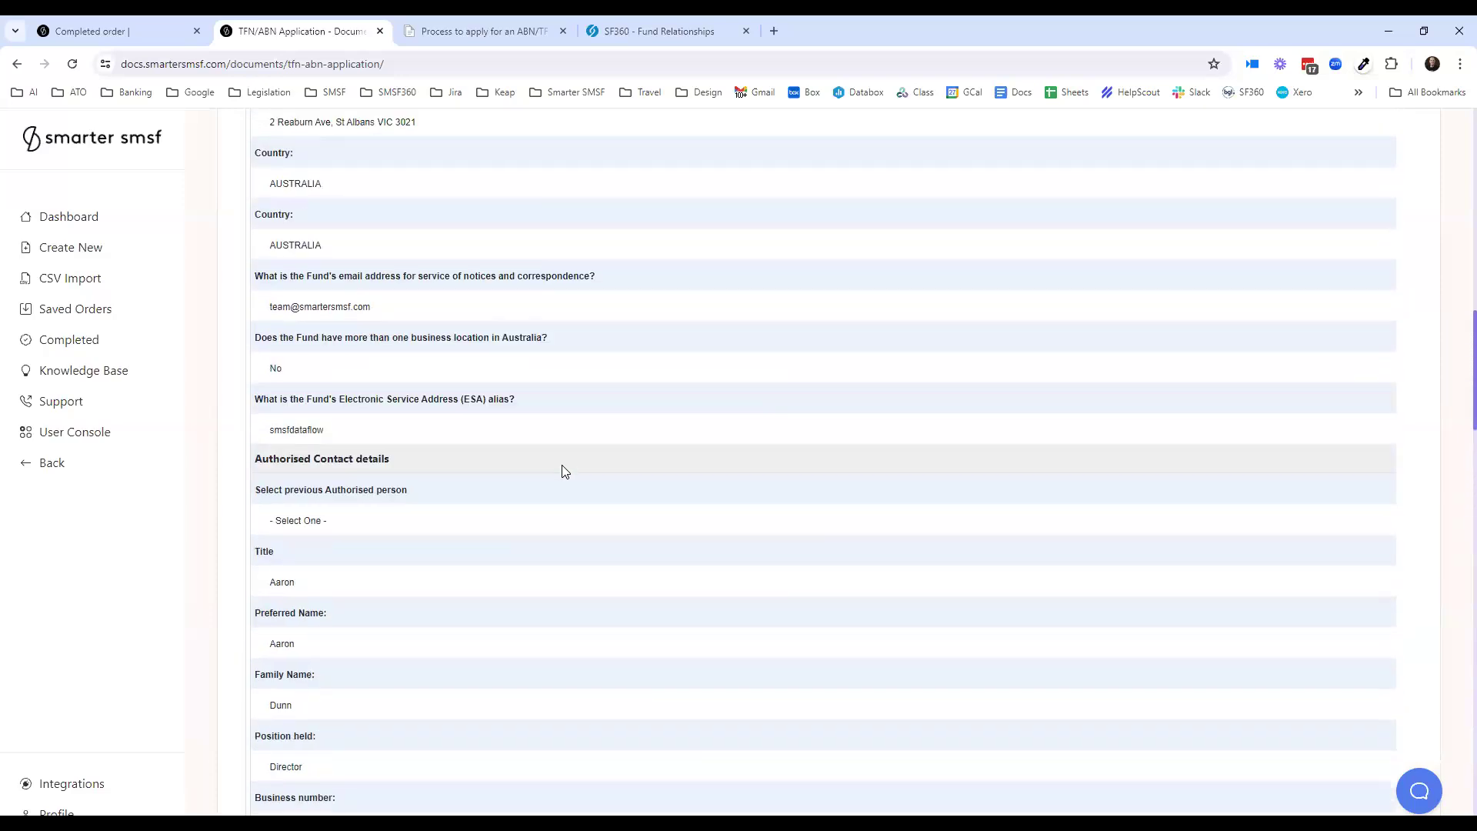
scroll(573, 459, "up", 1)
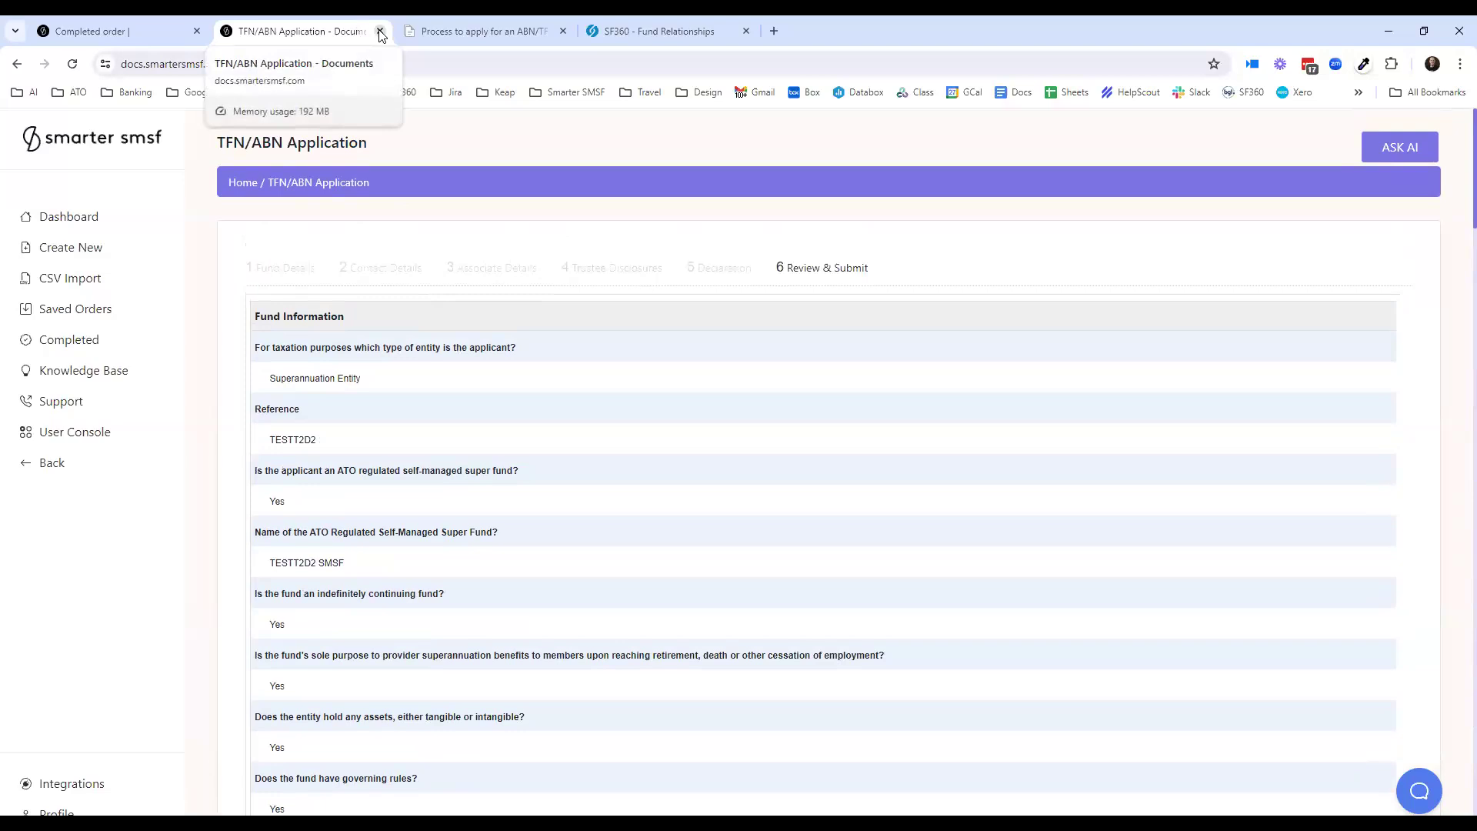
Close the TFN/ABN Application tab and advance the slides to 'DocFlows – Fund Establishment'
left_click(380, 32)
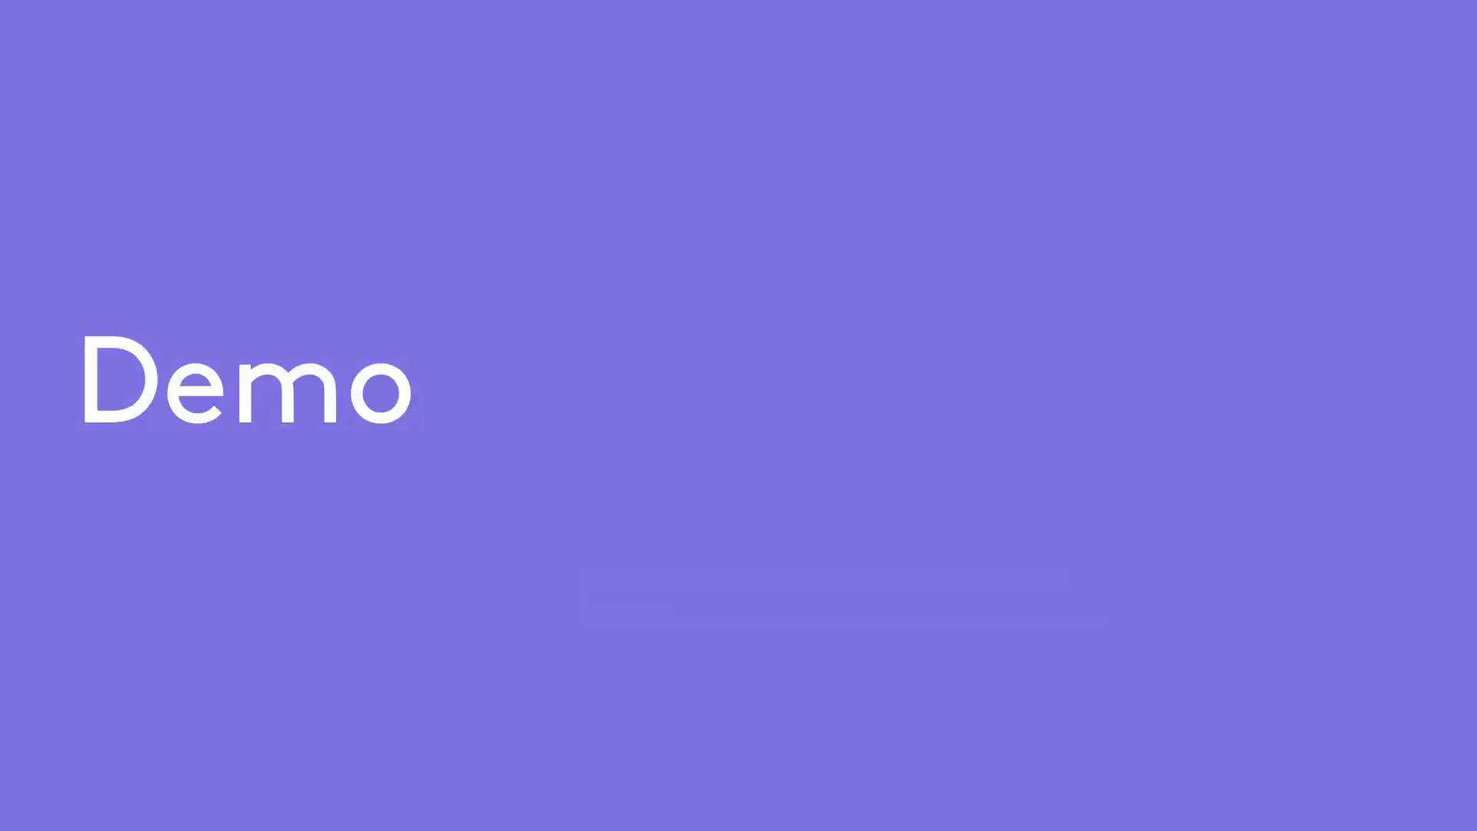
left_click(946, 390)
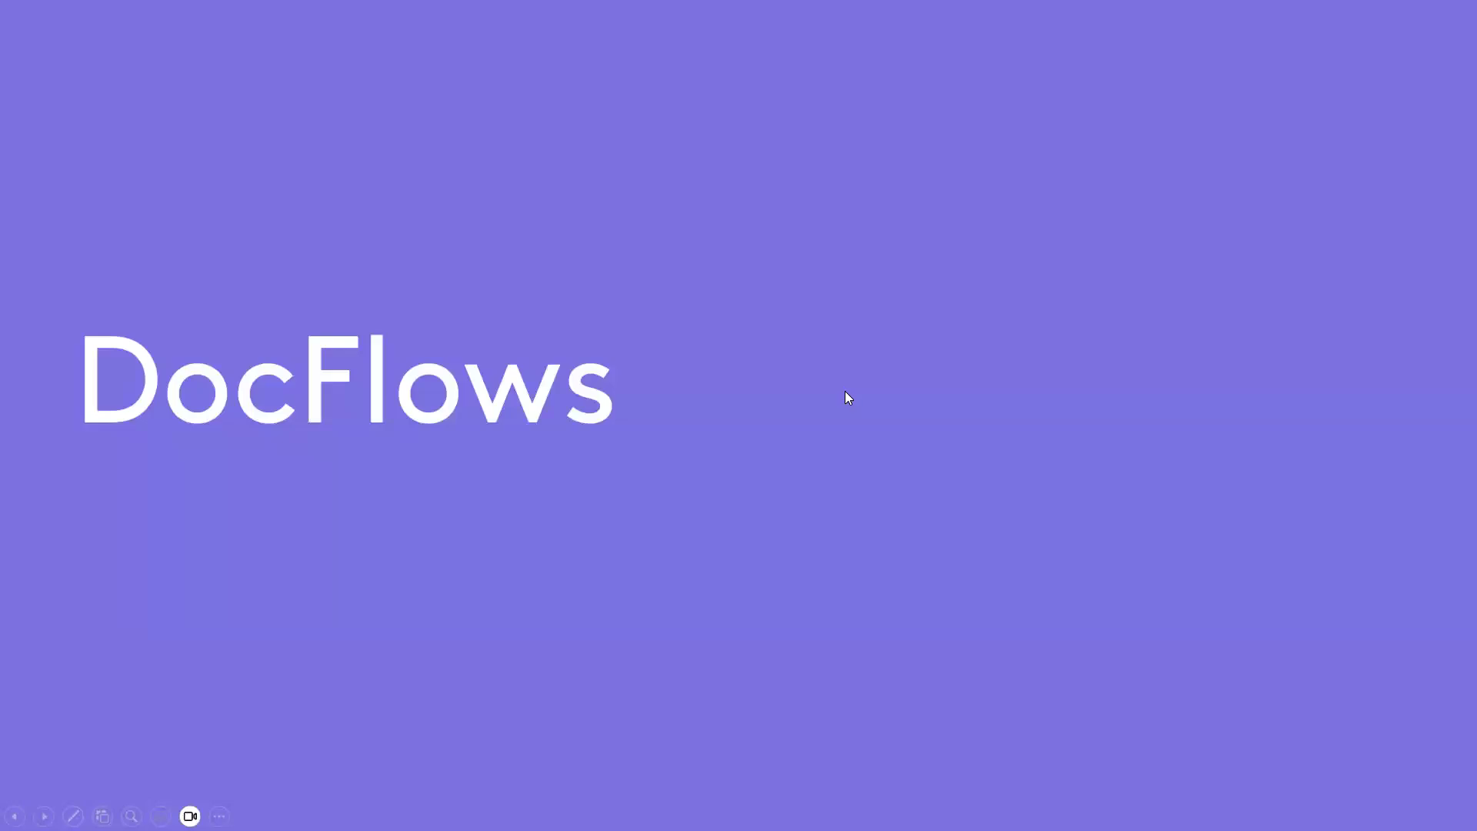
left_click(847, 396)
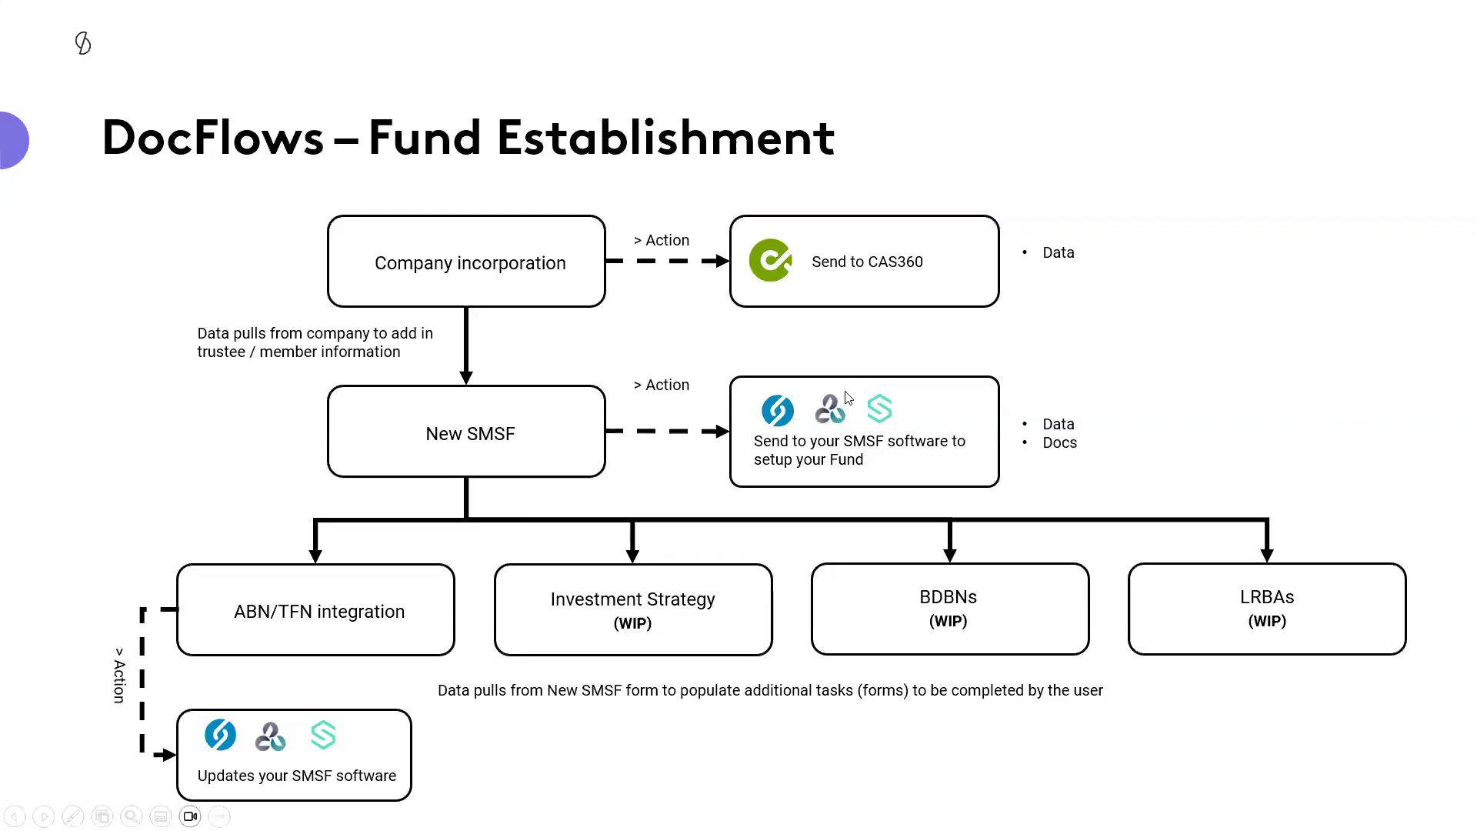
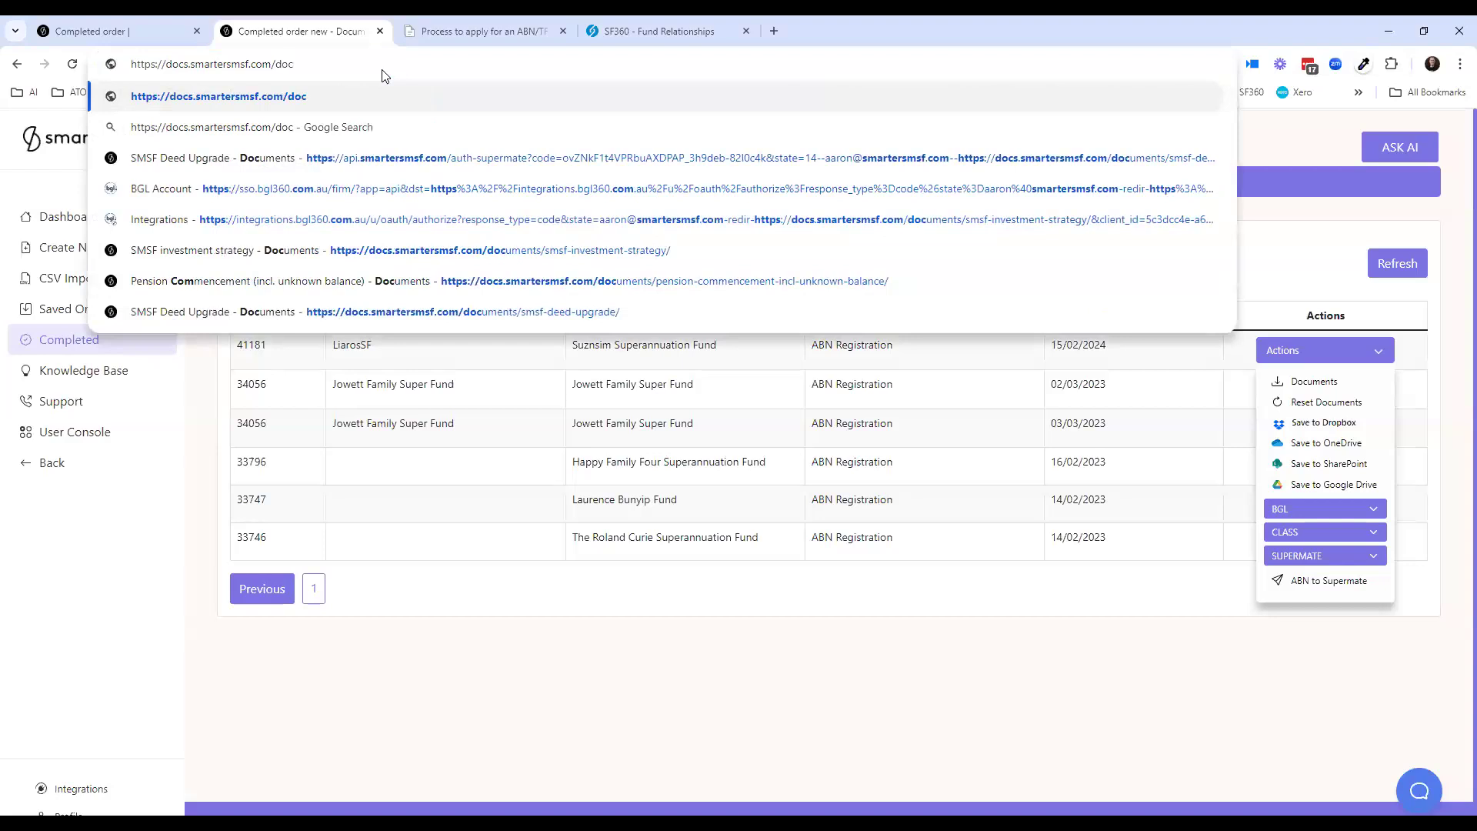
Go to the docs.smartersmsf.com workflow page and start a new workflow
type("wor")
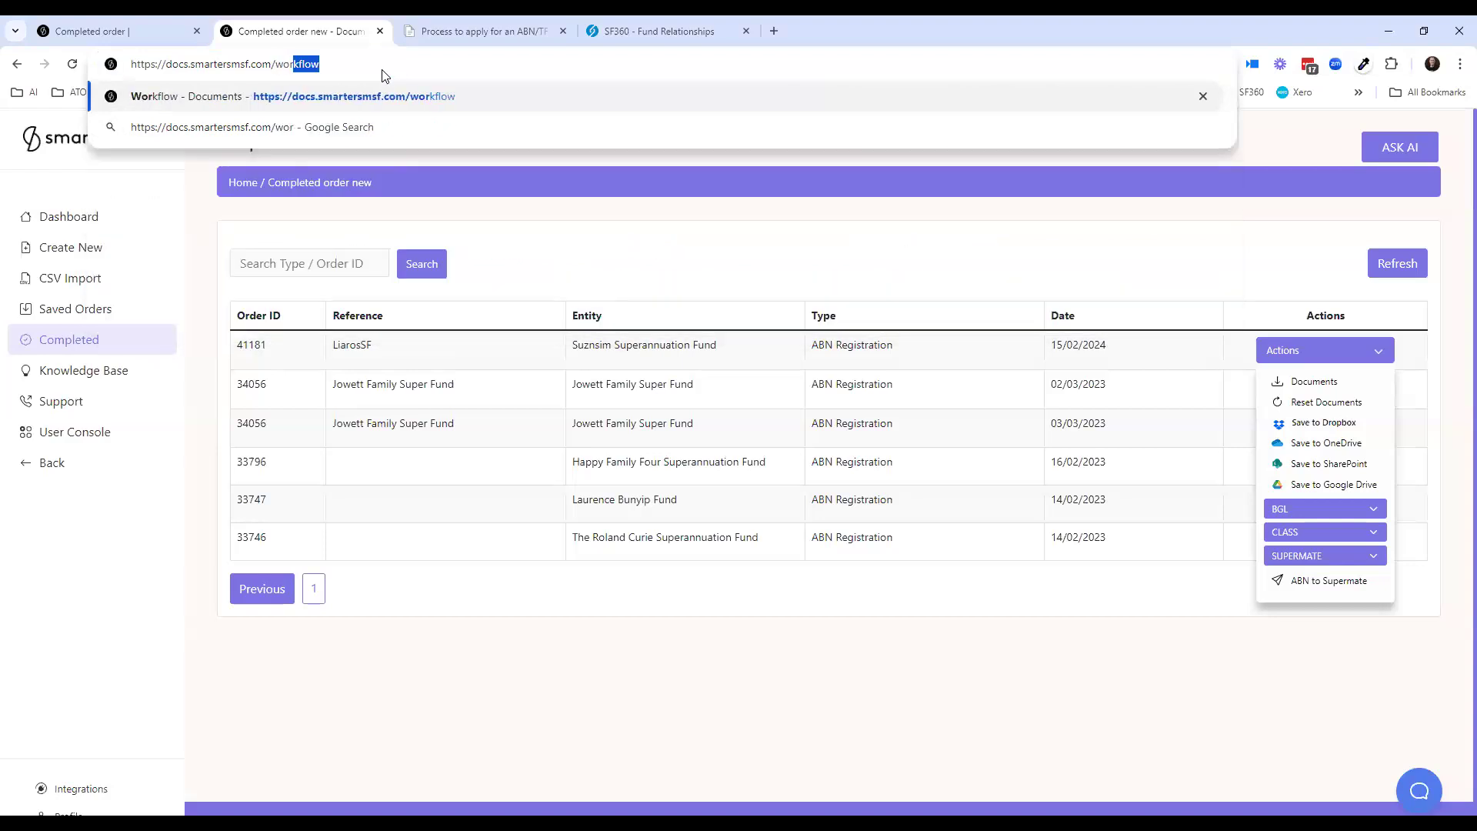
key("Return")
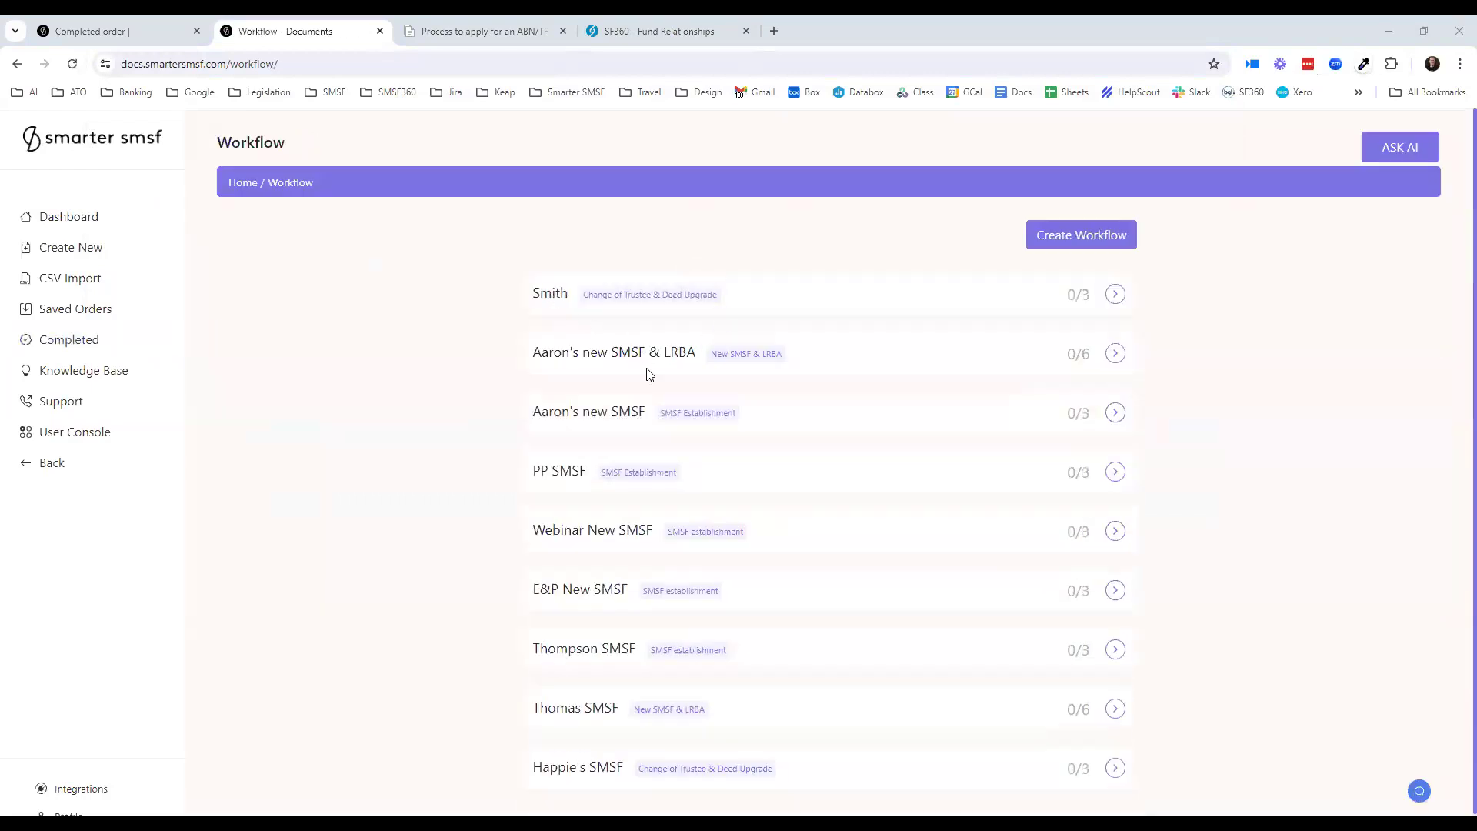
left_click(1088, 243)
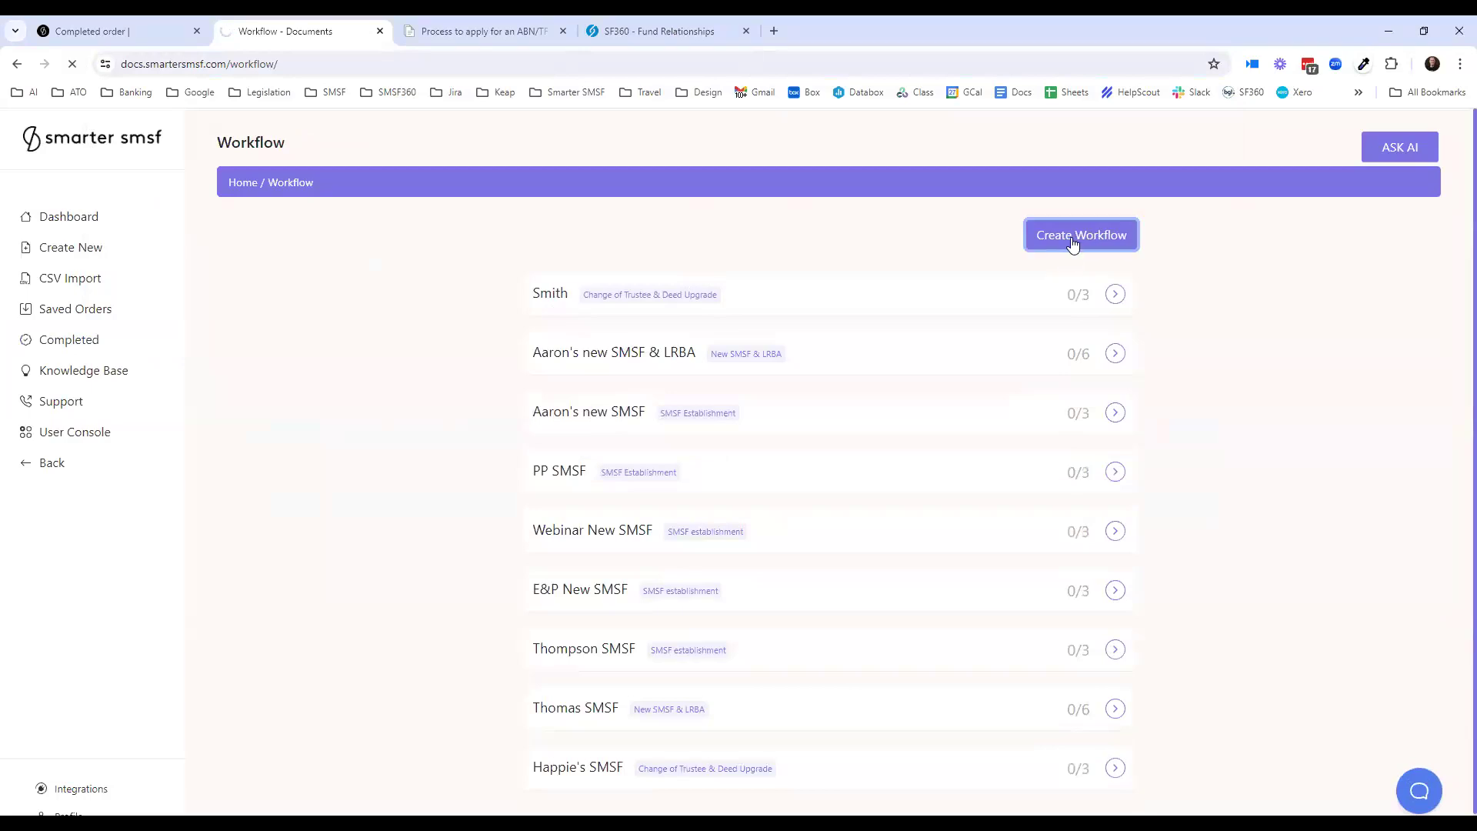
Title the workflow 'IW New SMSF', select the New SMSF & LRBA template, and create it
left_click(768, 427)
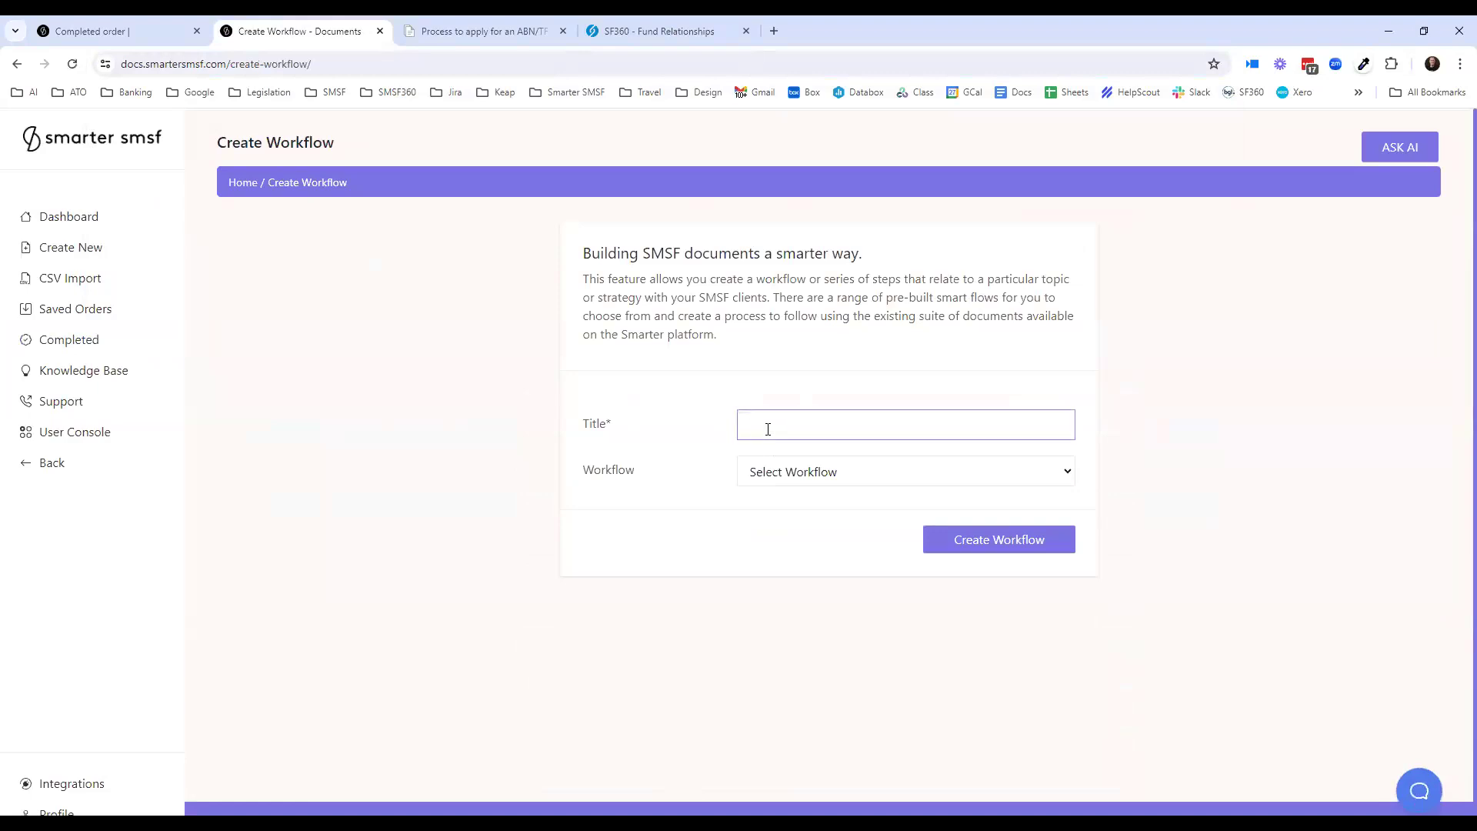
type("IW New SMSF")
left_click(803, 477)
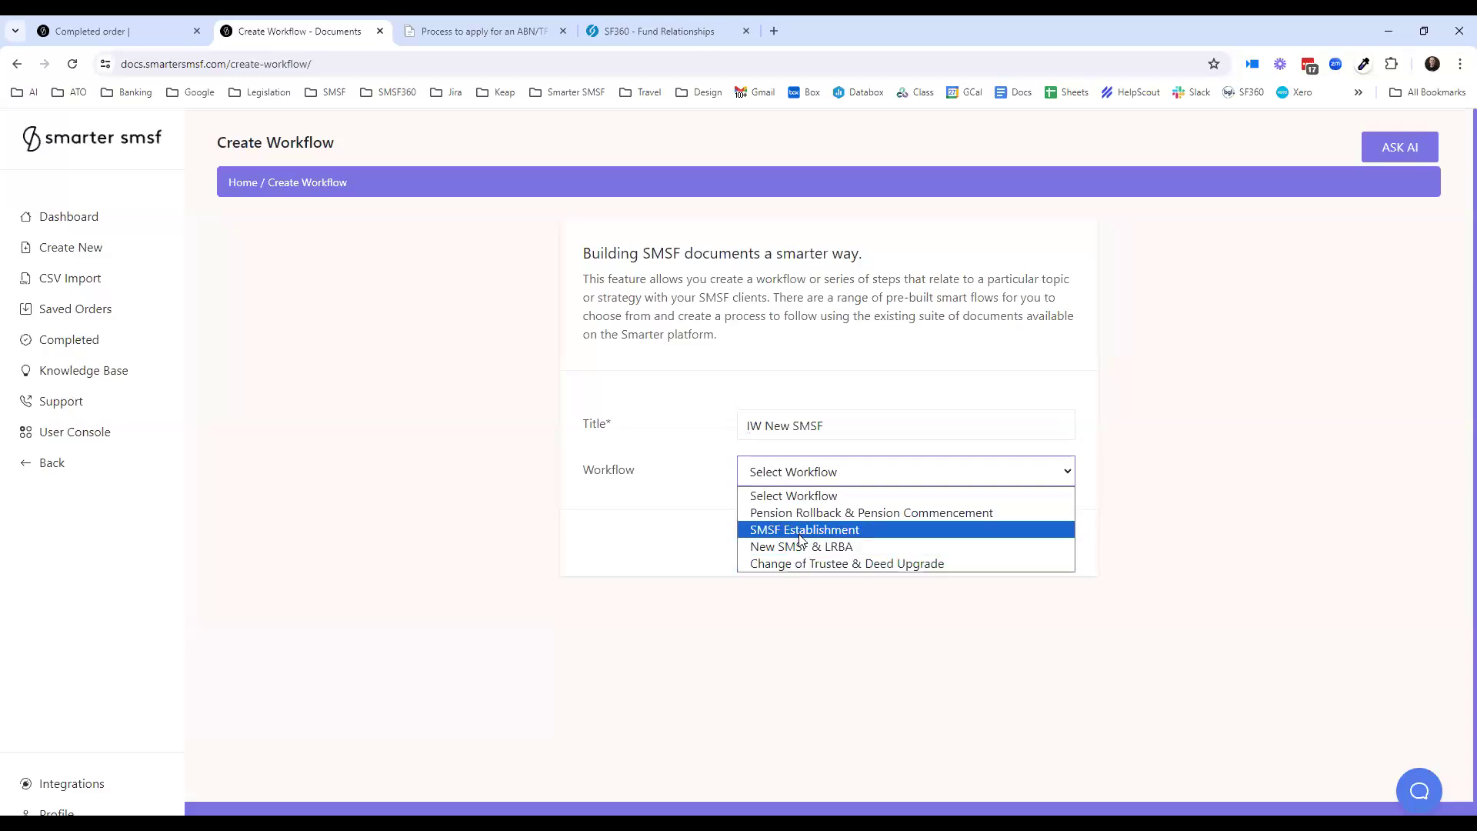
left_click(800, 531)
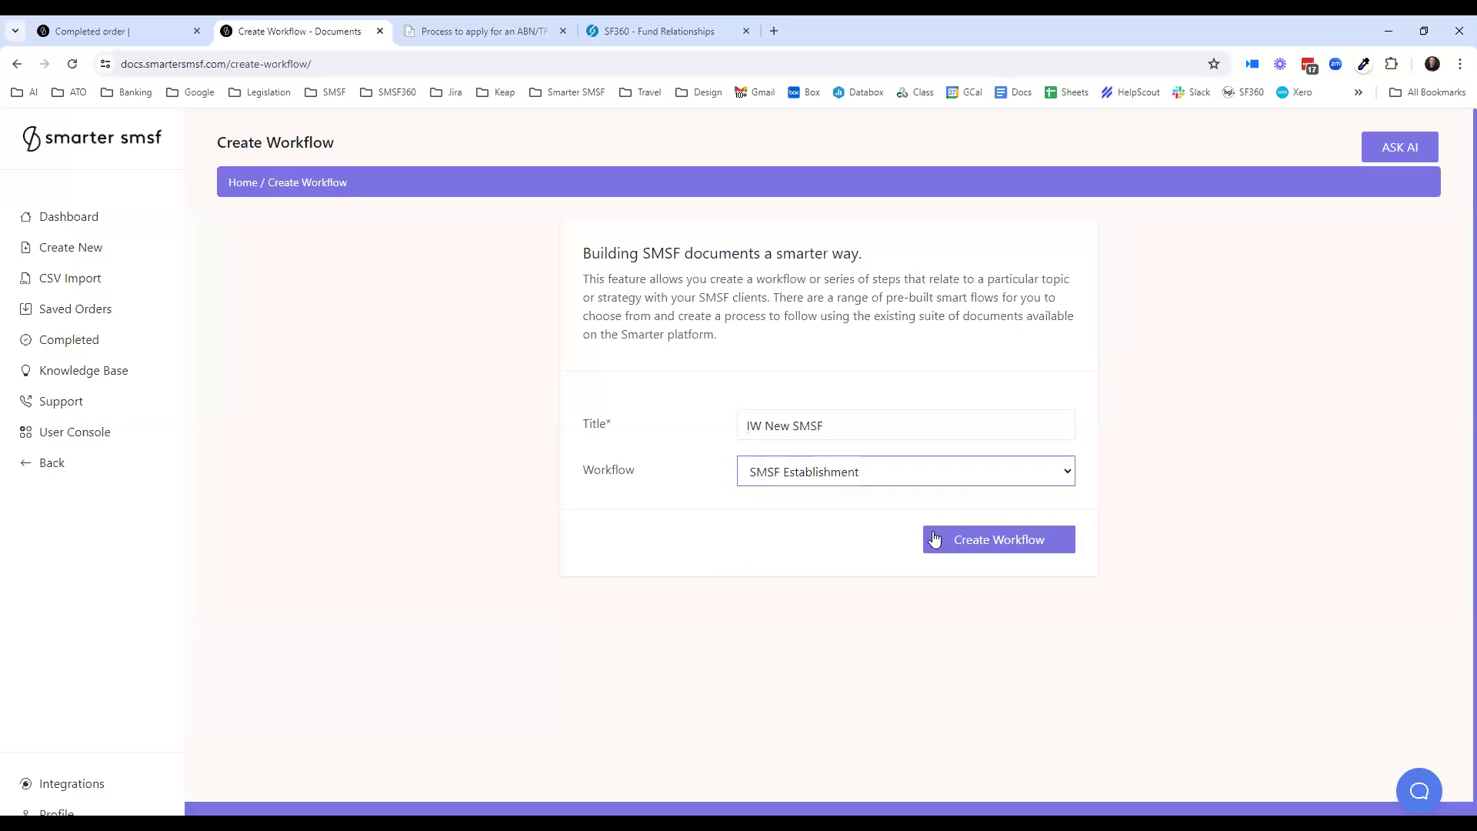
left_click(900, 475)
left_click(890, 549)
left_click(999, 542)
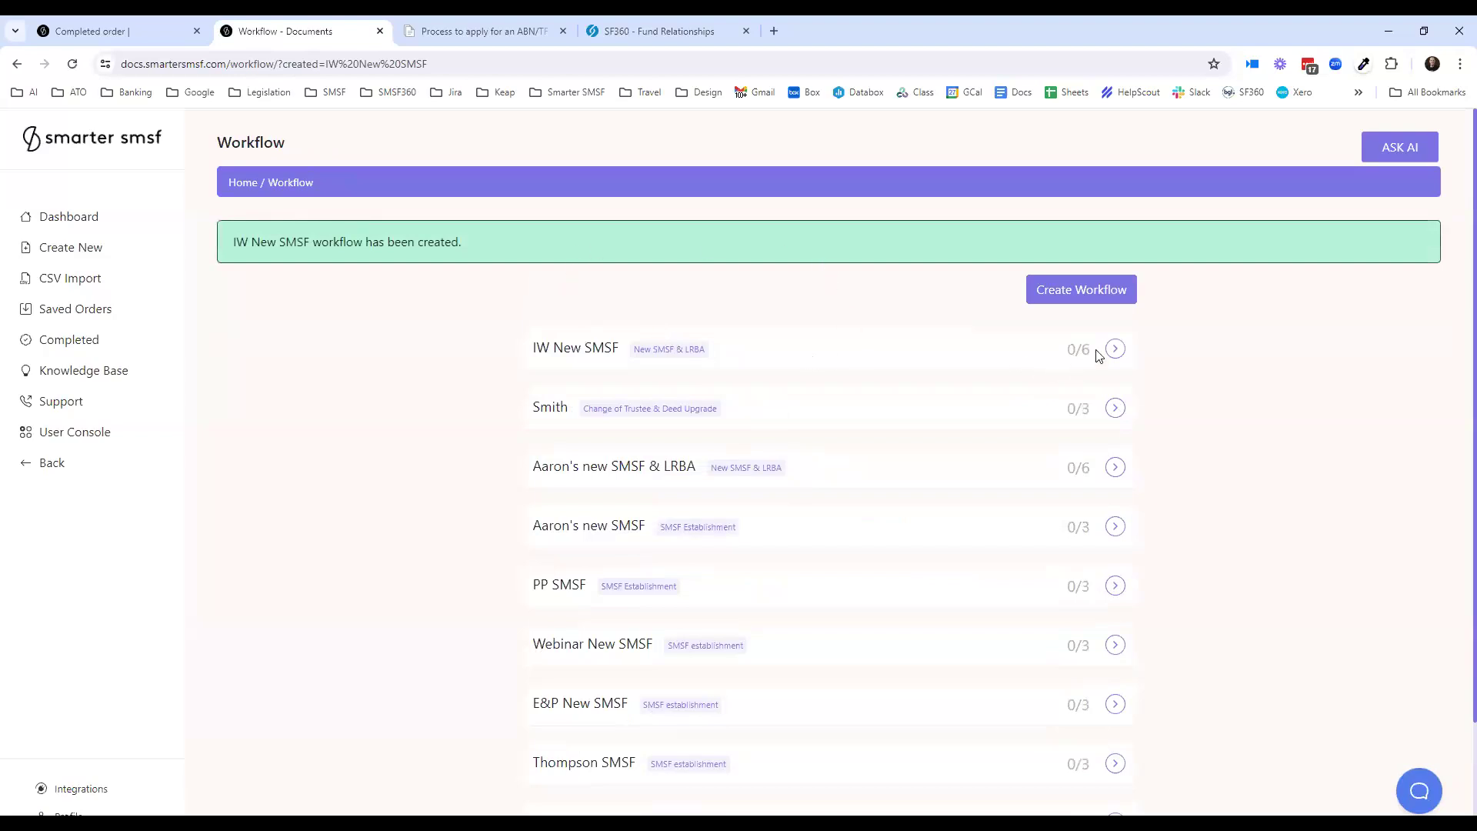
Expand IW New SMSF and inspect its document steps, from Special Purpose to LRBA Loan Facility Agreement
left_click(1115, 350)
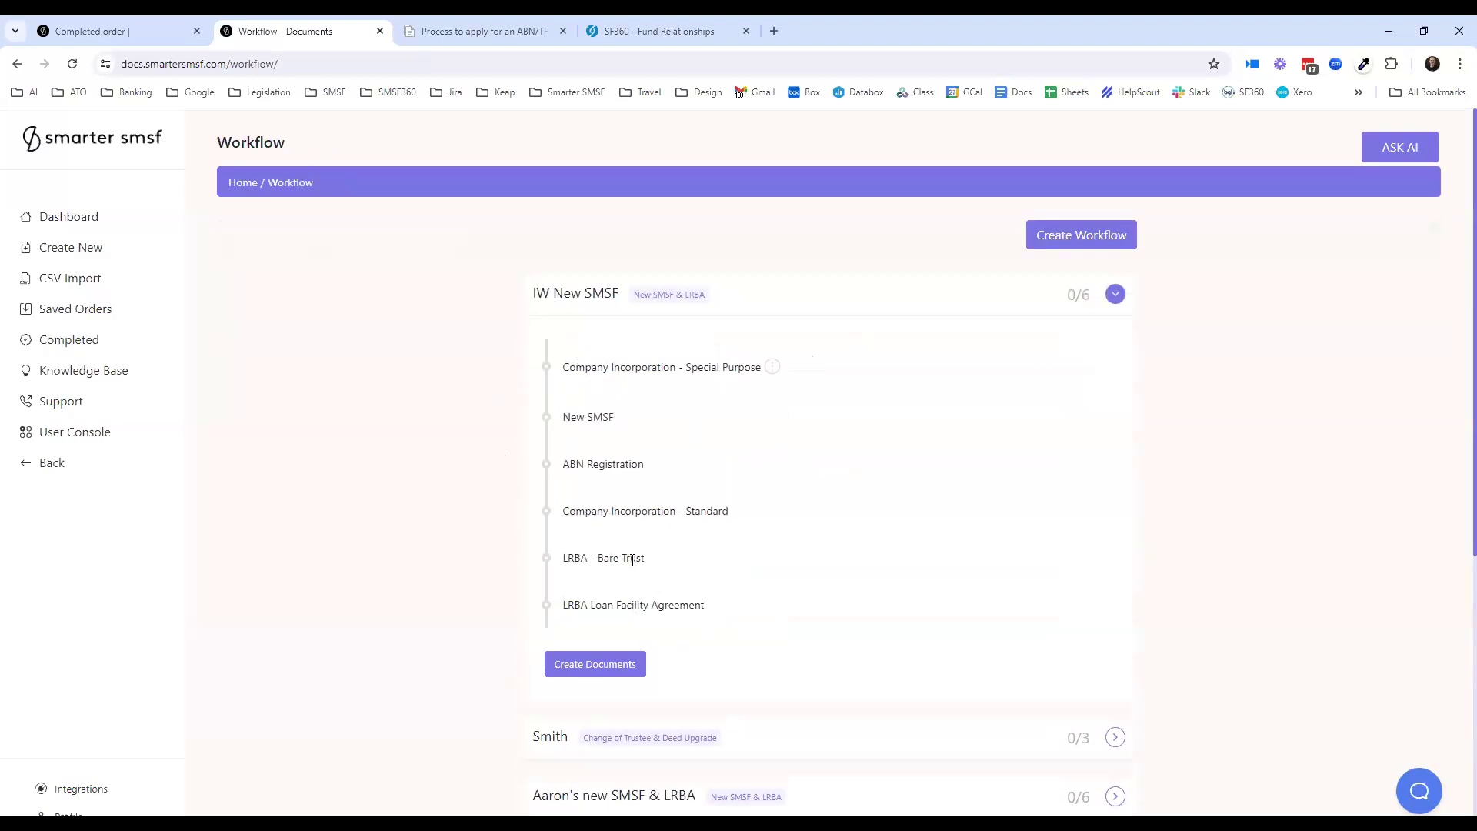
left_click_drag(717, 606, 565, 621)
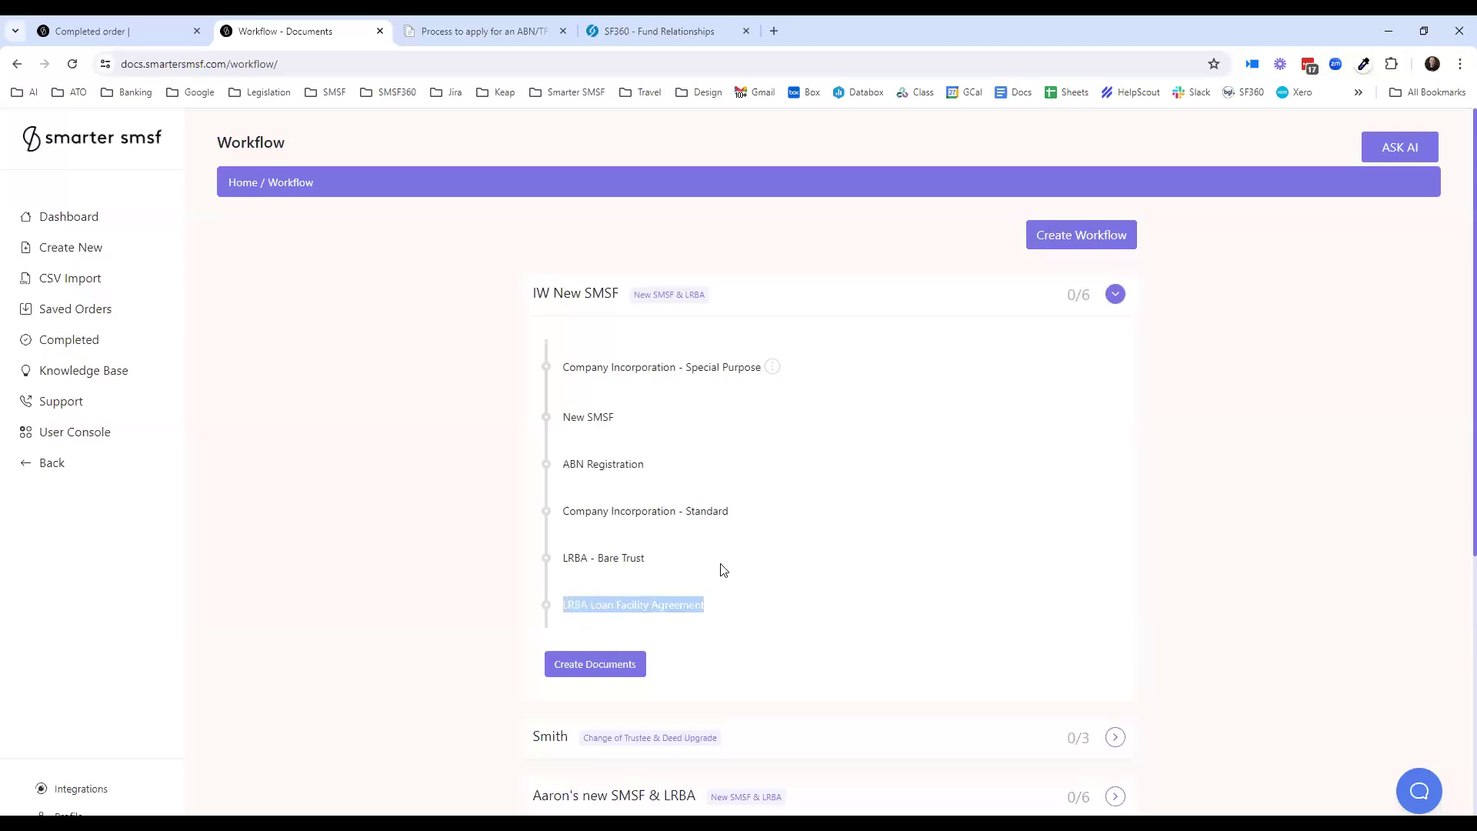
left_click(774, 372)
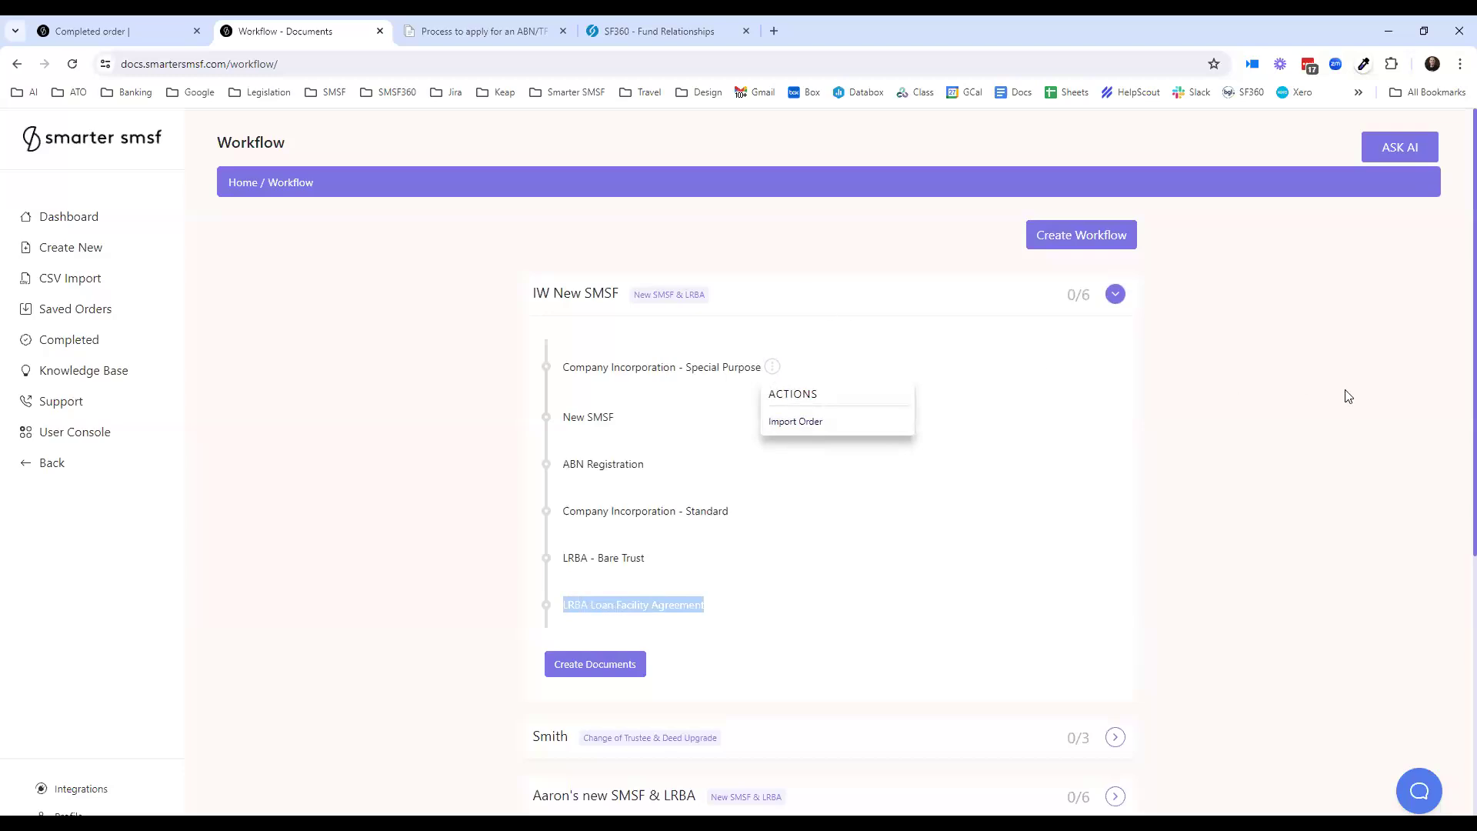
left_click(694, 371)
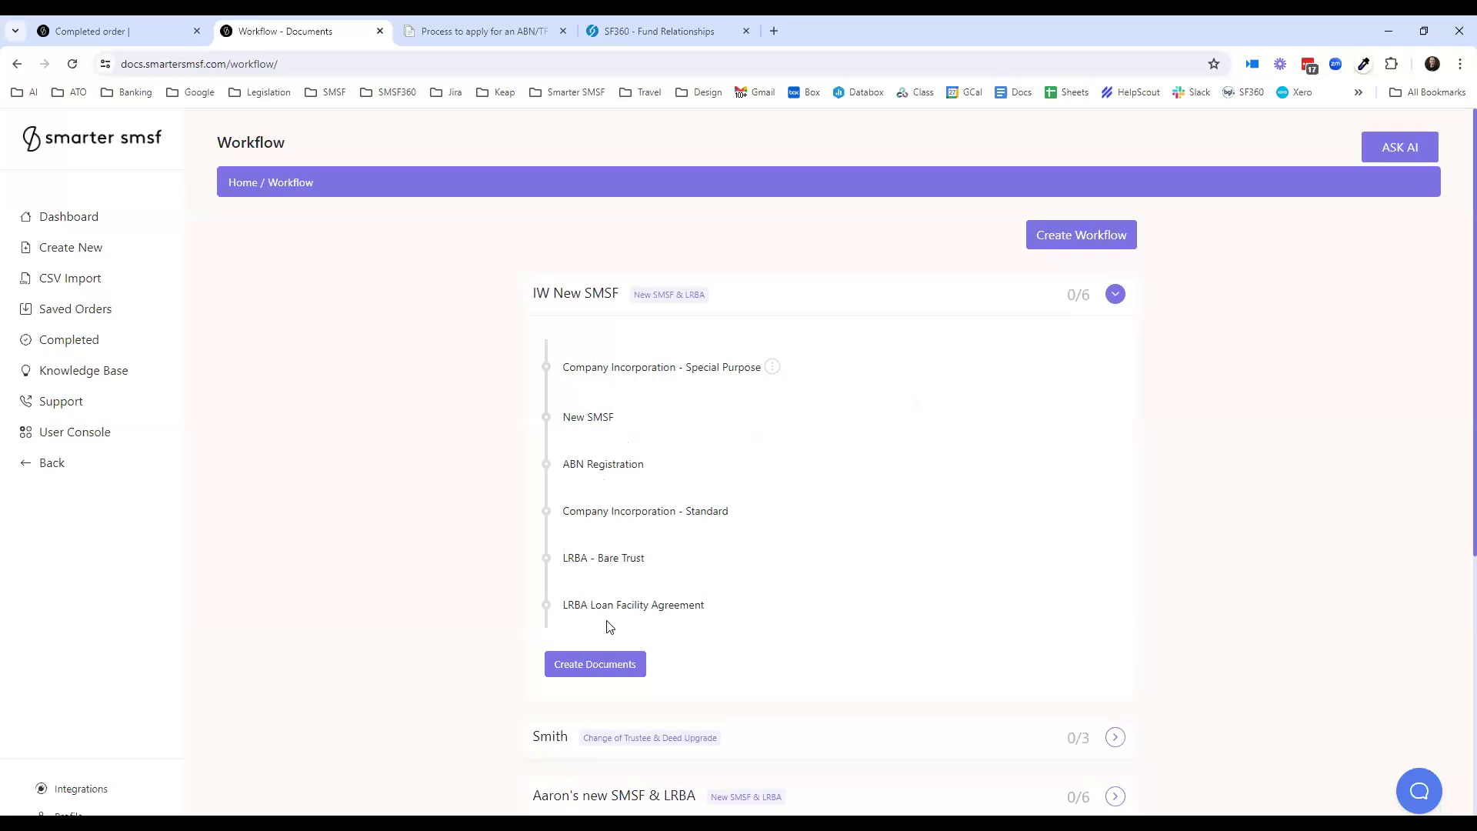
Bring up the Create Documents step list and scroll through it
left_click(598, 666)
scroll(877, 524, "down", 1)
scroll(877, 524, "down", 2)
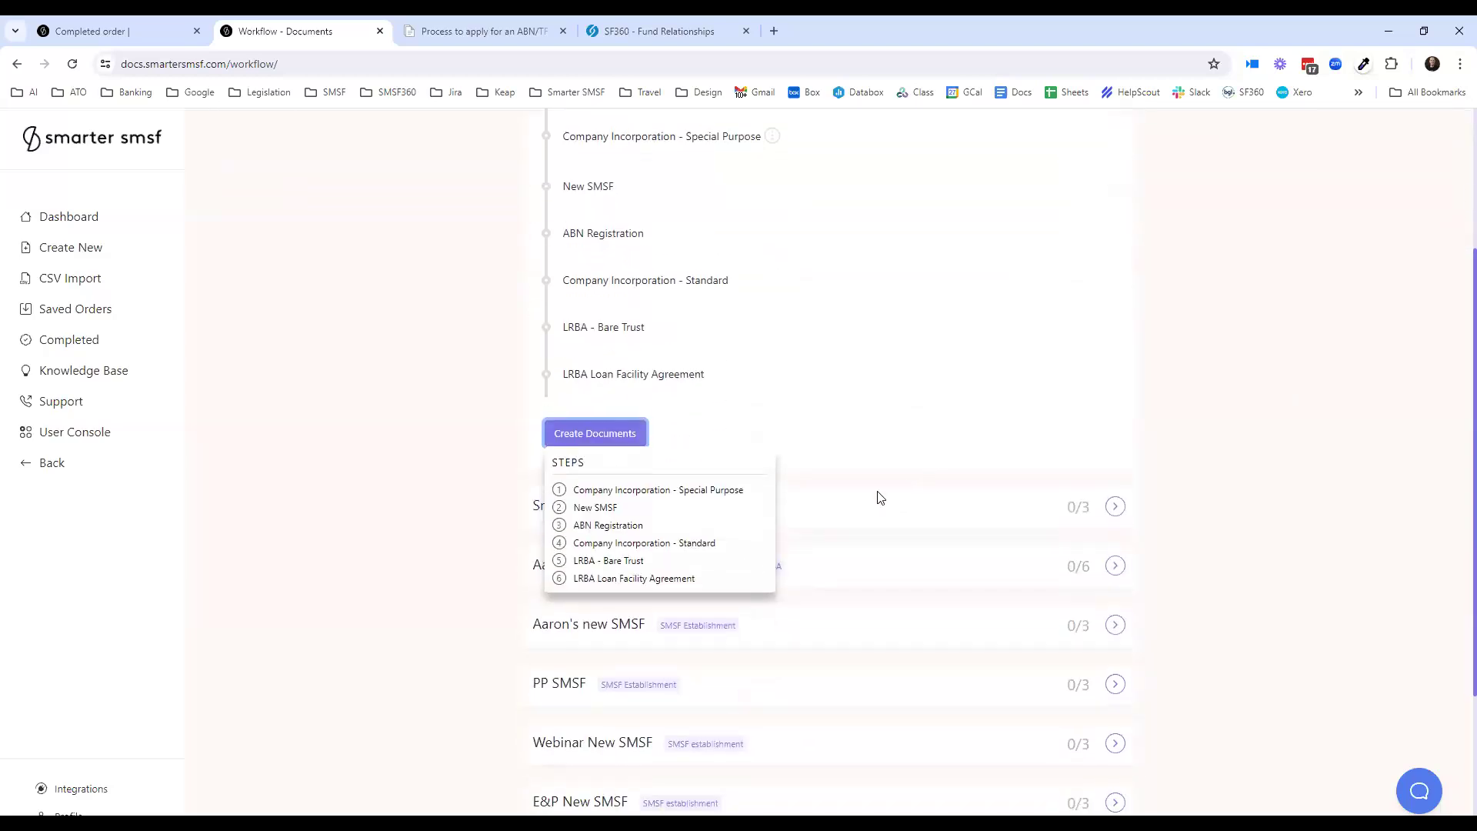
left_click(622, 494)
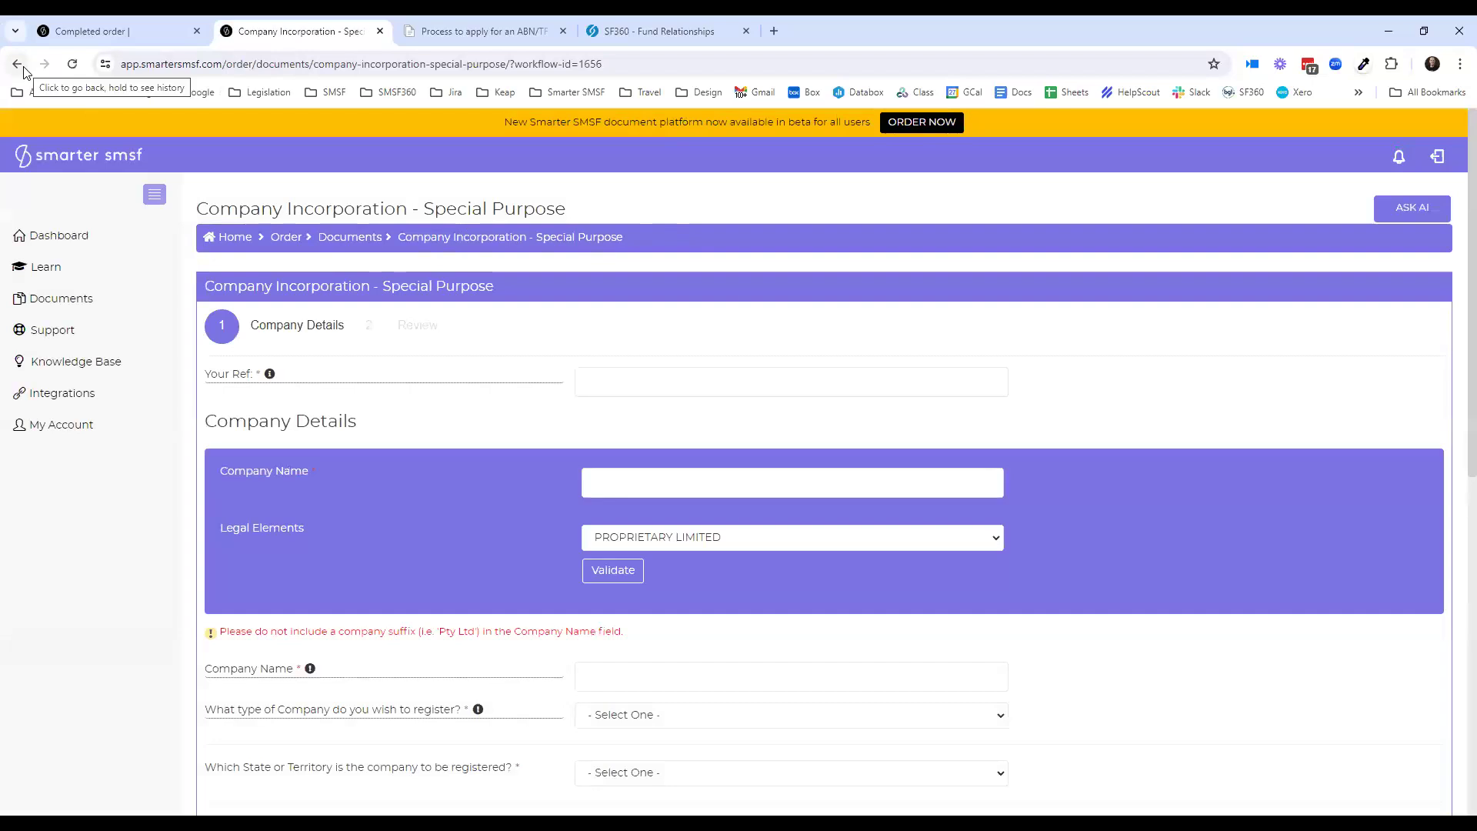
left_click(23, 70)
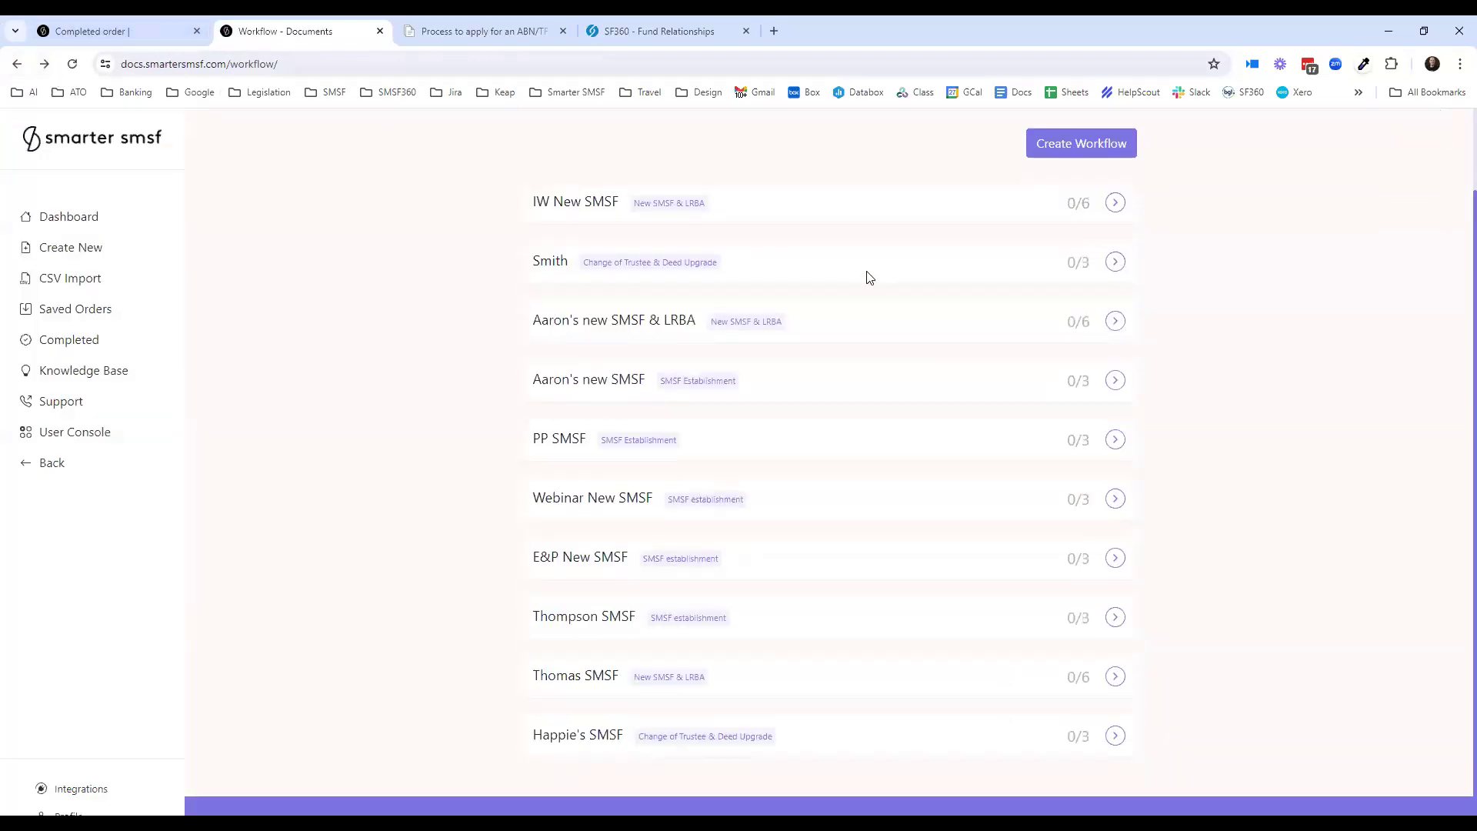
Expand IW New SMSF again and highlight its LRBA Loan Facility Agreement step
left_click(1120, 207)
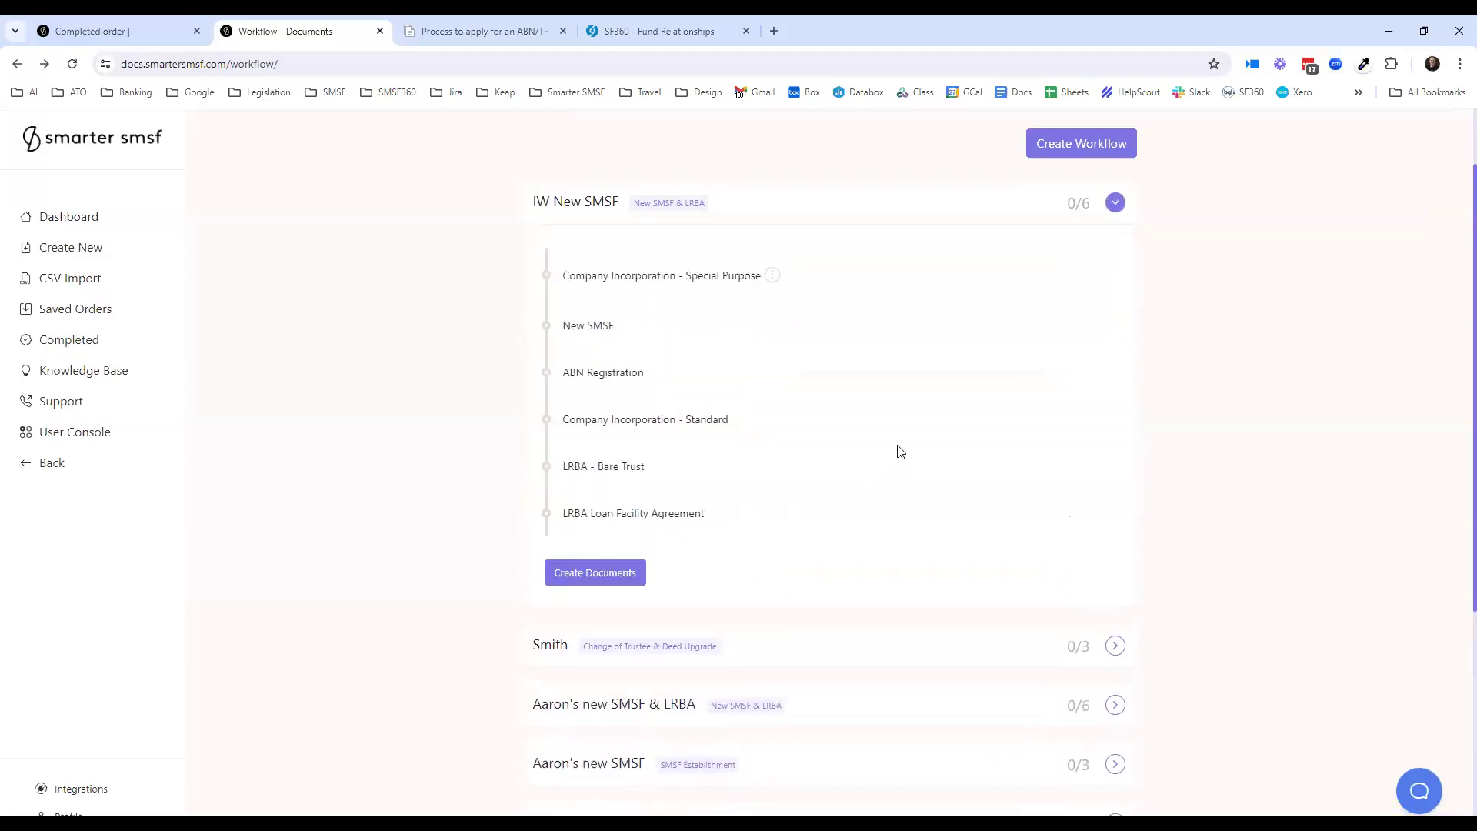
scroll(849, 429, "up", 2)
scroll(848, 429, "down", 1)
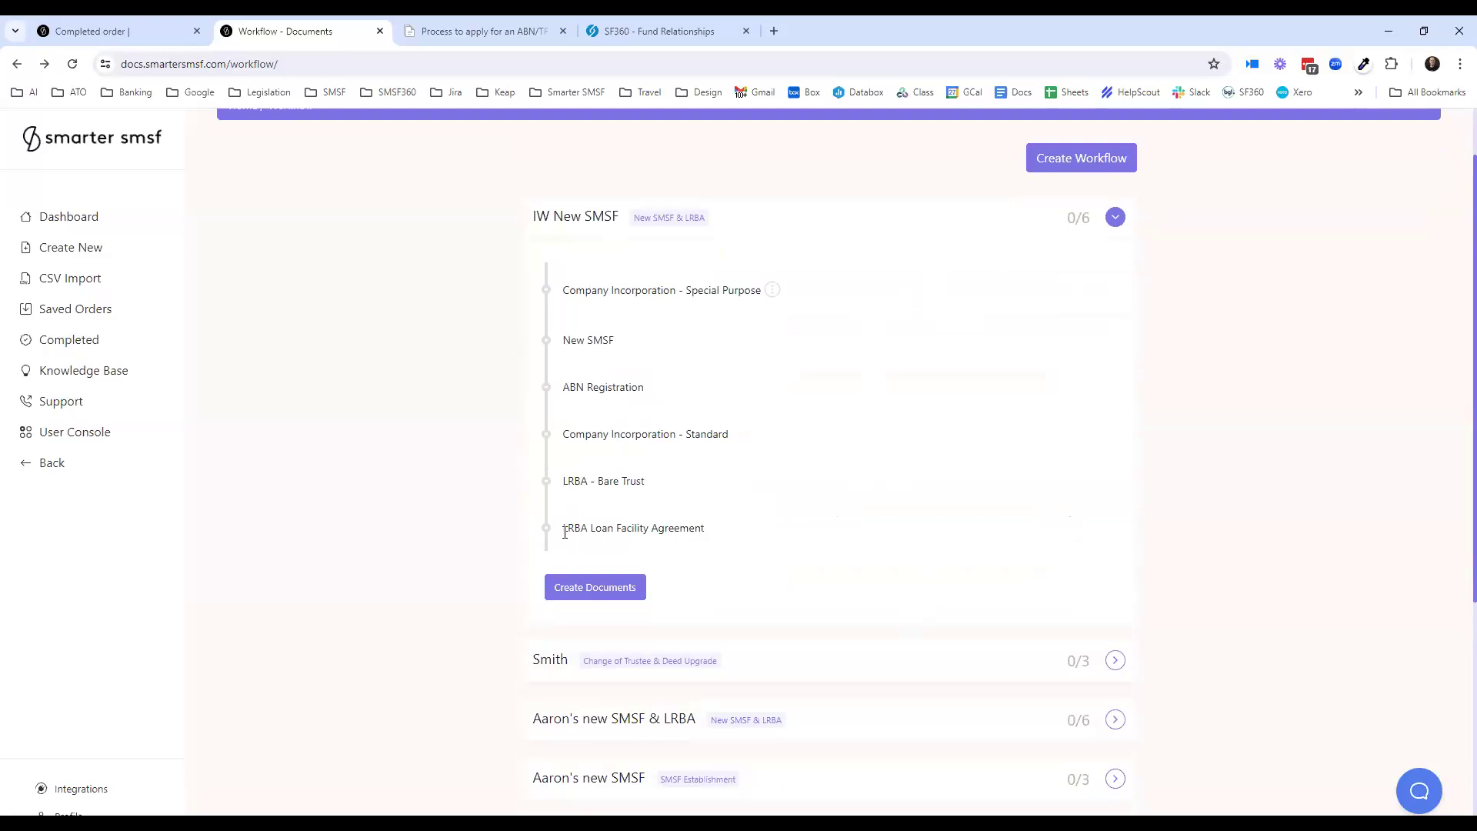
left_click_drag(564, 529, 739, 531)
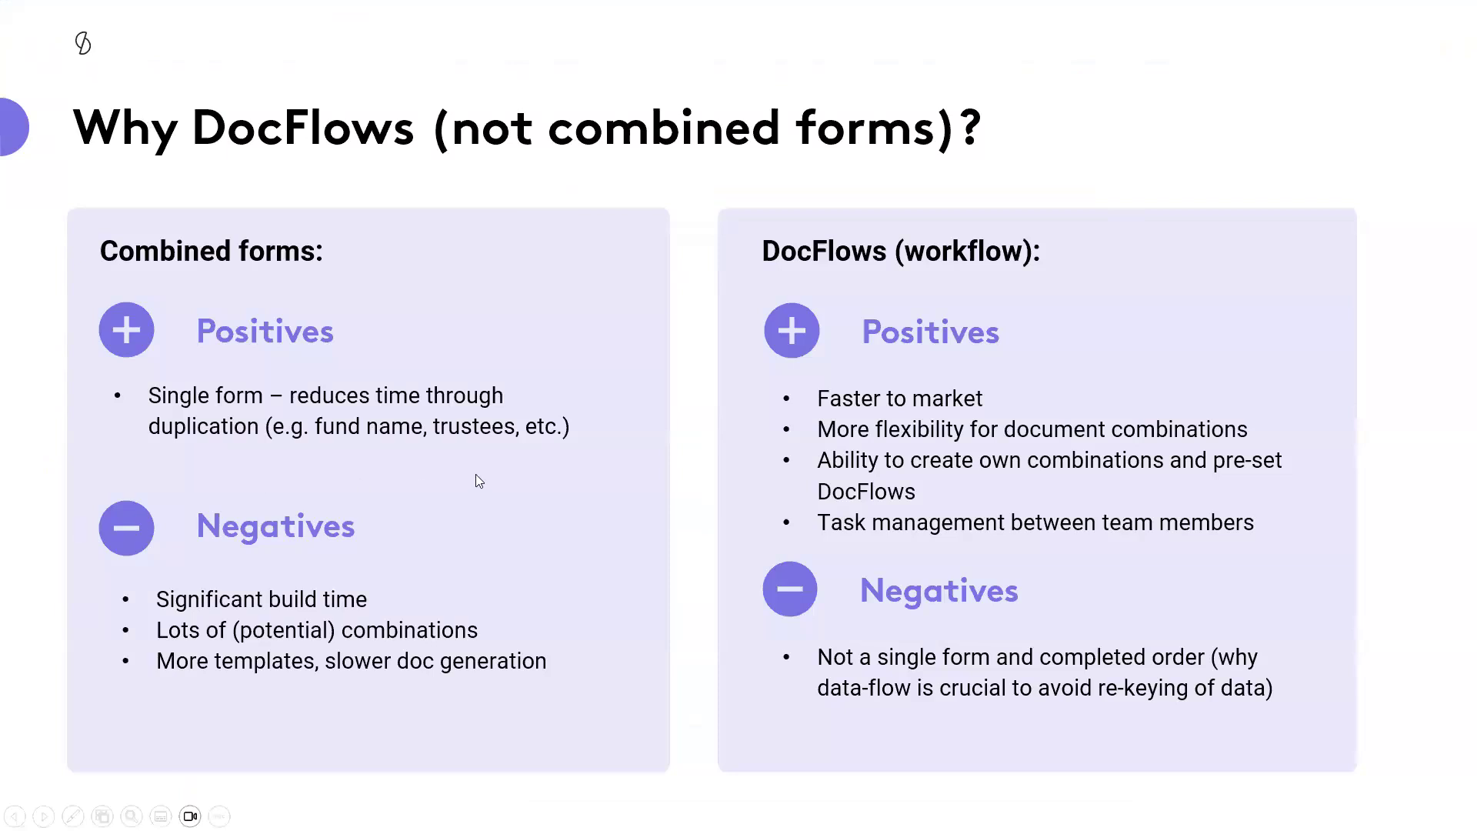
Advance to the 1 July 2024 fund establishment changes slide, then switch back to Smarter SMSF
key("Right")
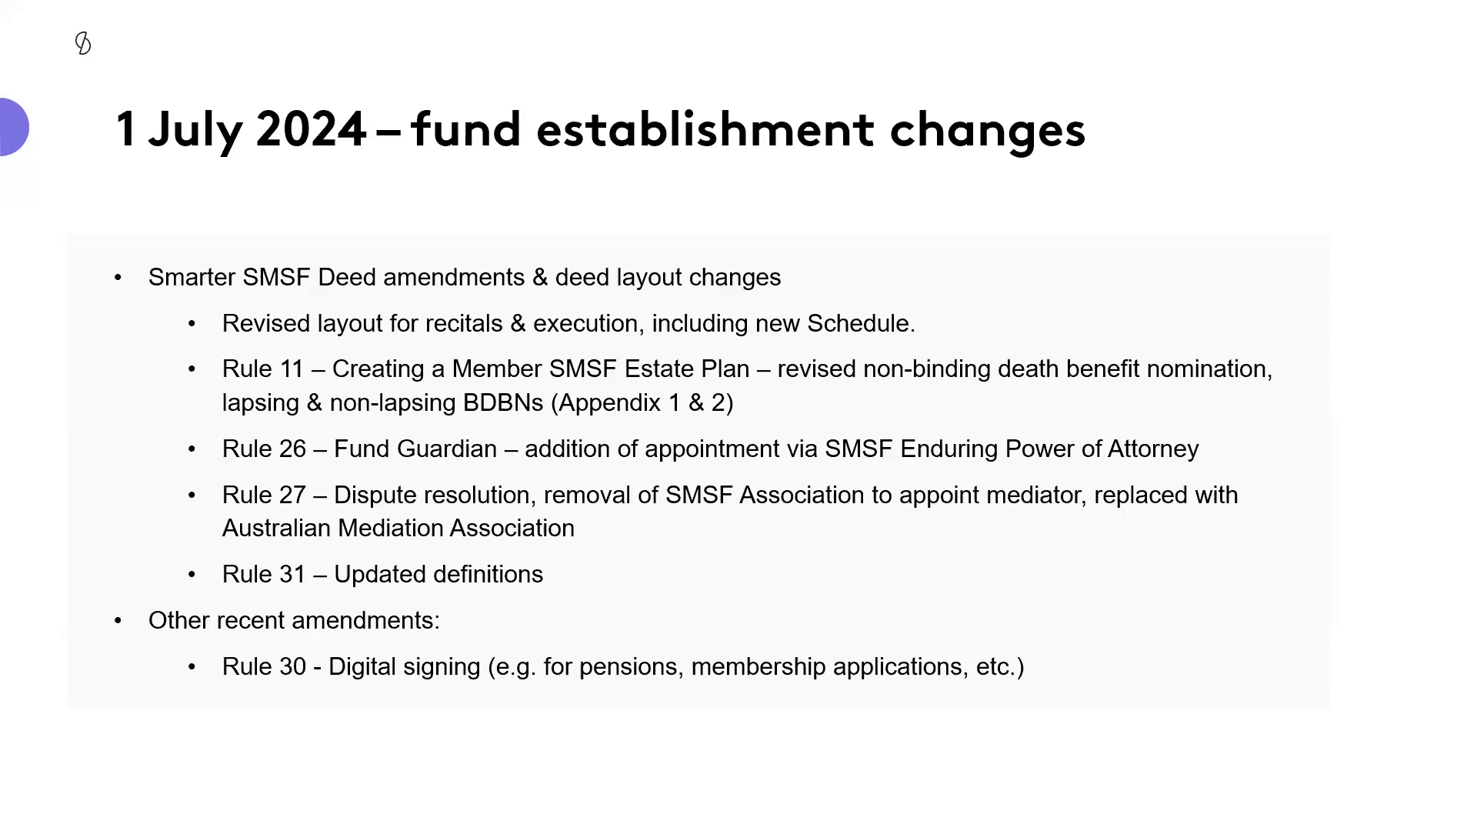
key("alt+Tab")
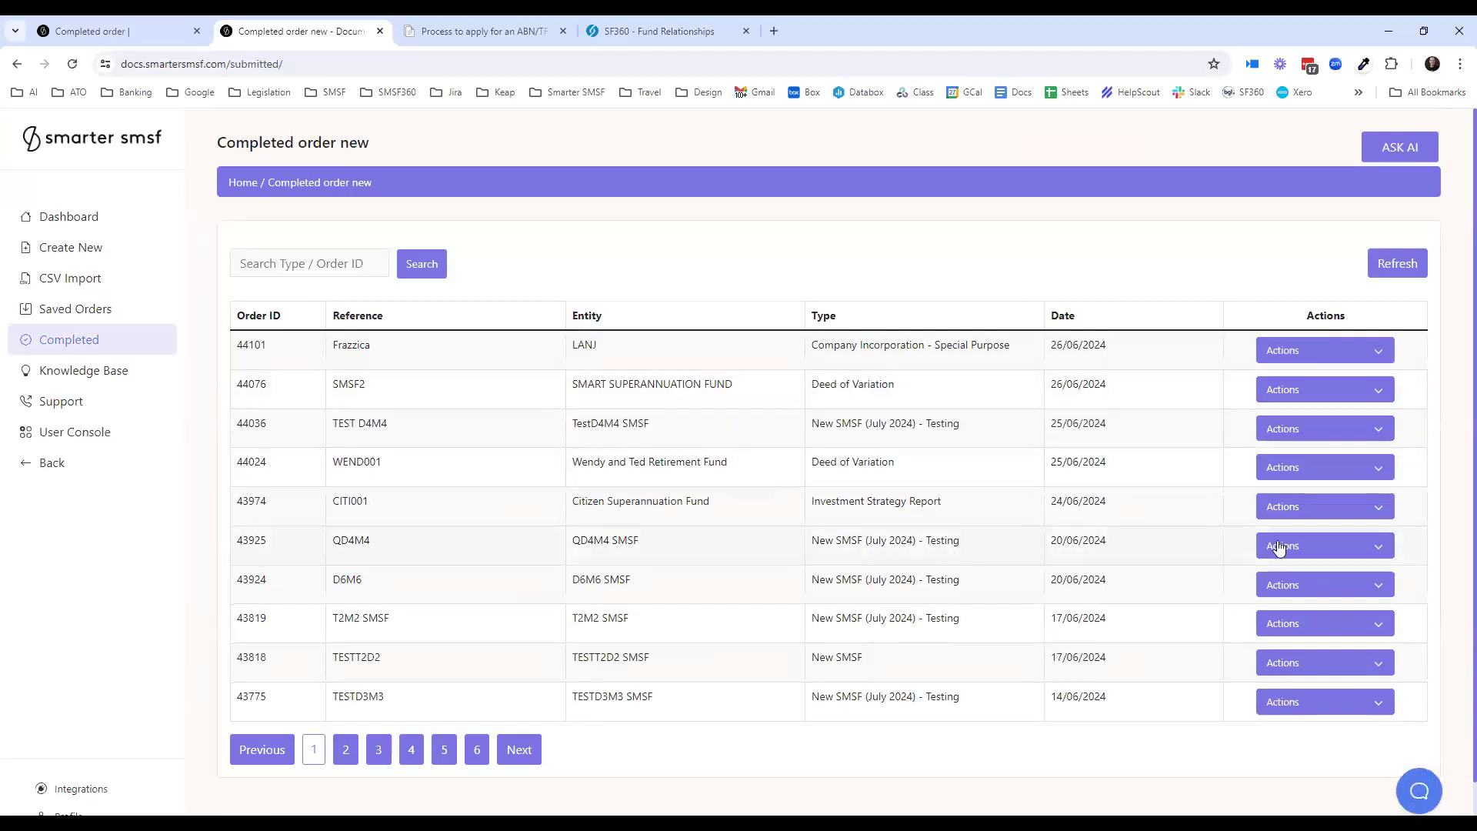
Open the D6M6 SMSF order's generated PDF and read the deed's establishment clauses
left_click(1366, 591)
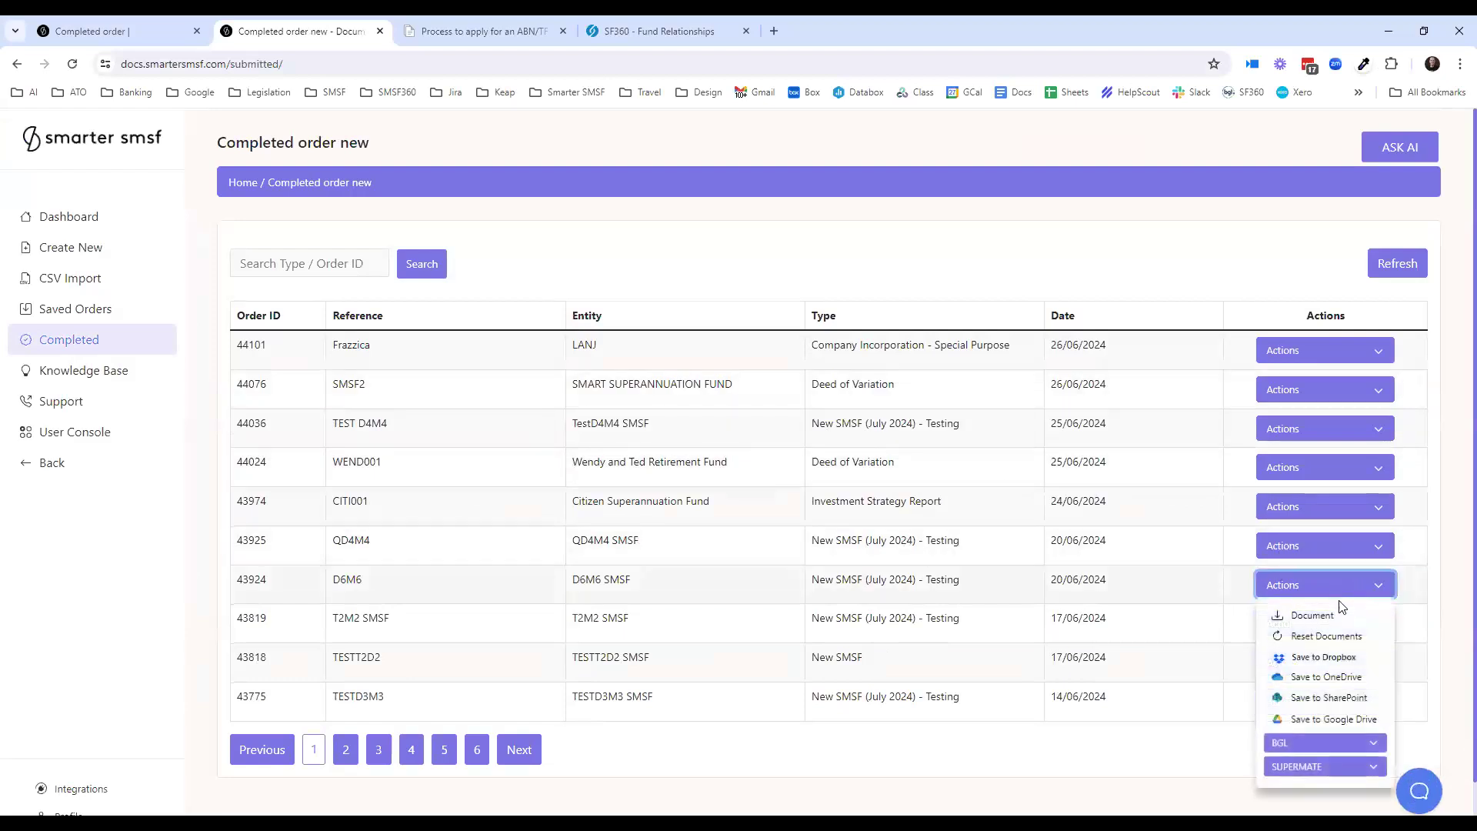
left_click(1331, 612)
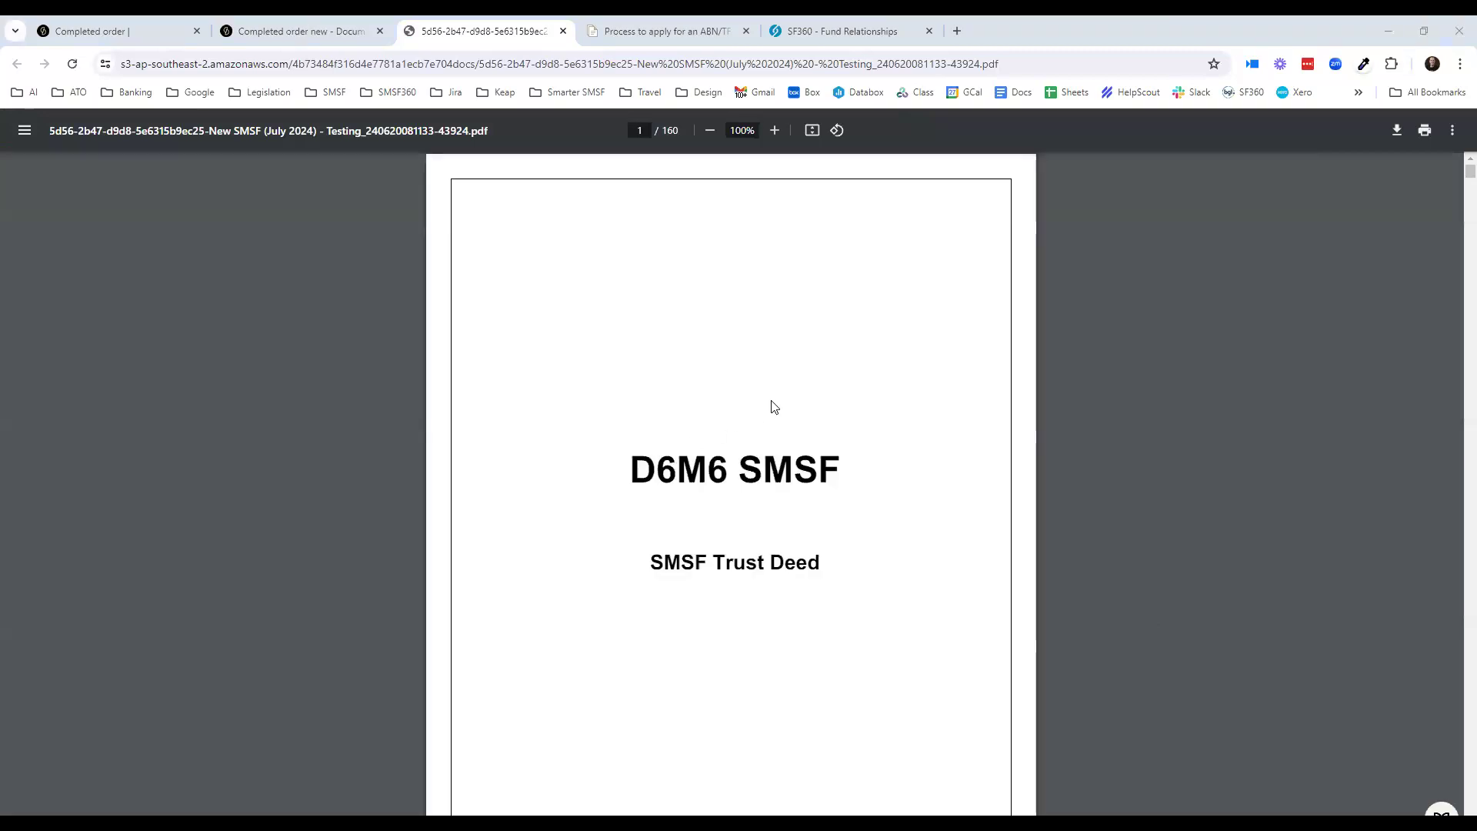
scroll(775, 407, "down", 10)
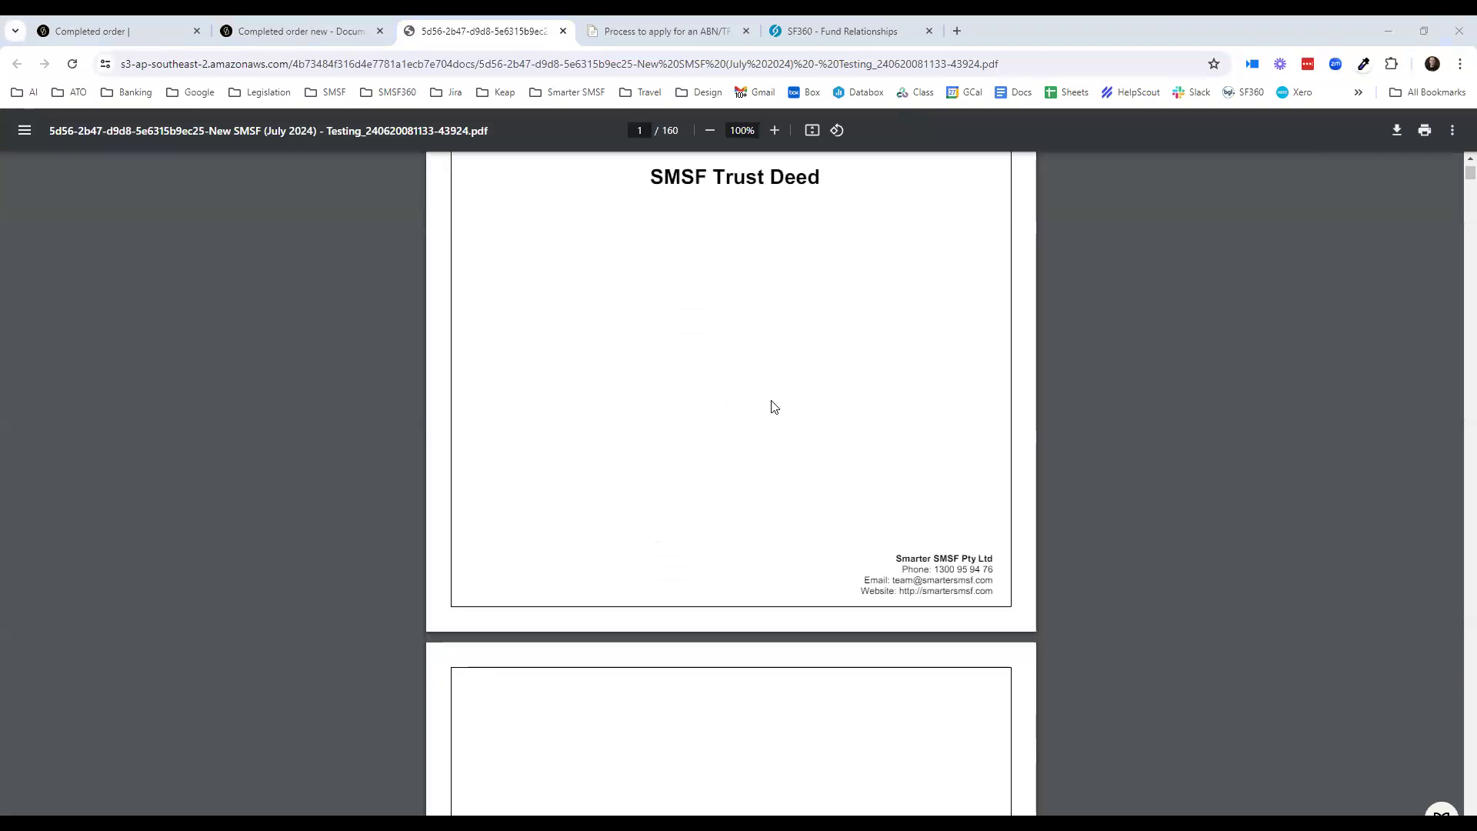
scroll(774, 407, "down", 12)
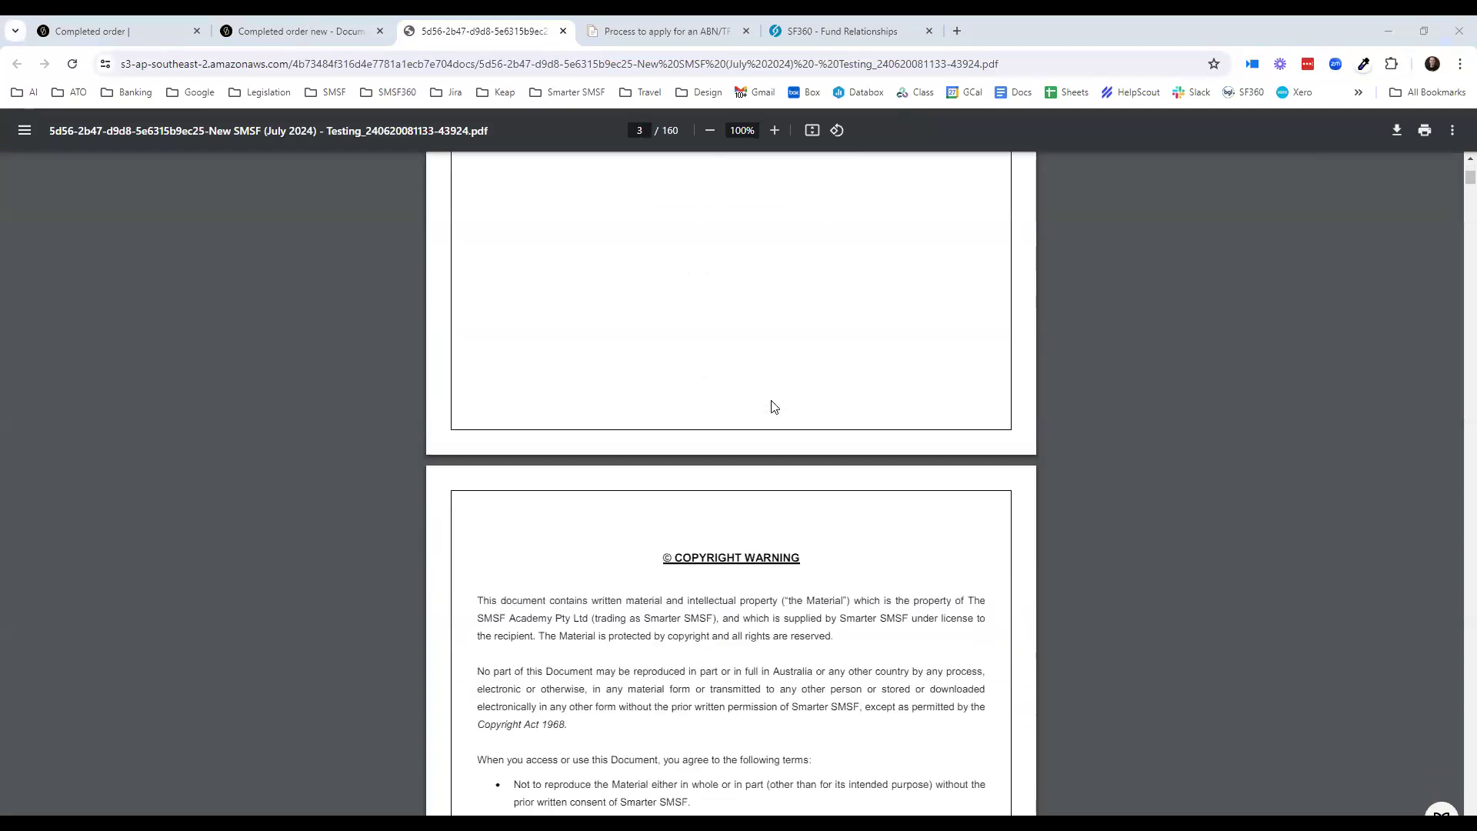
scroll(774, 407, "down", 15)
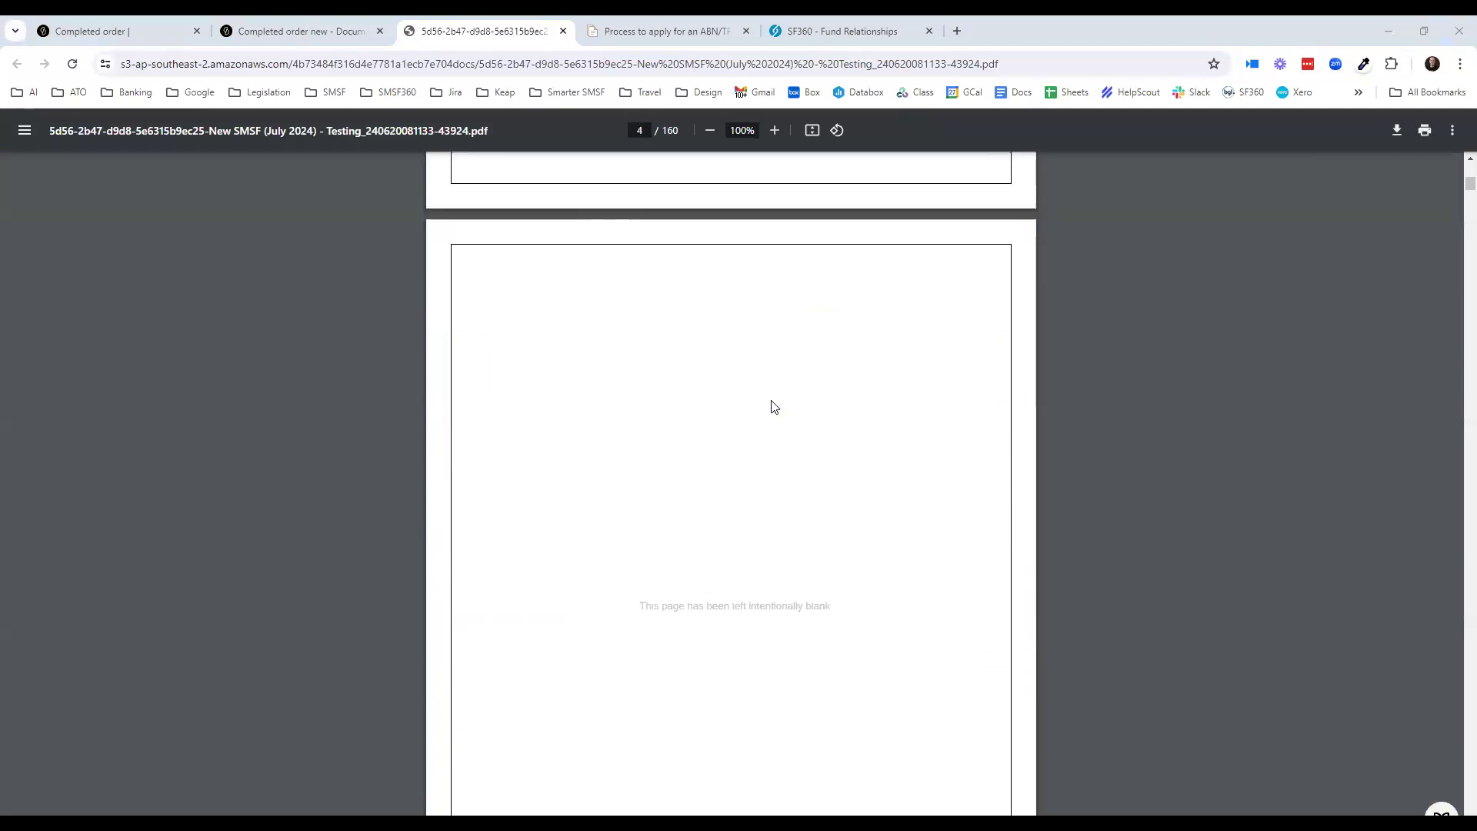
scroll(775, 407, "down", 6)
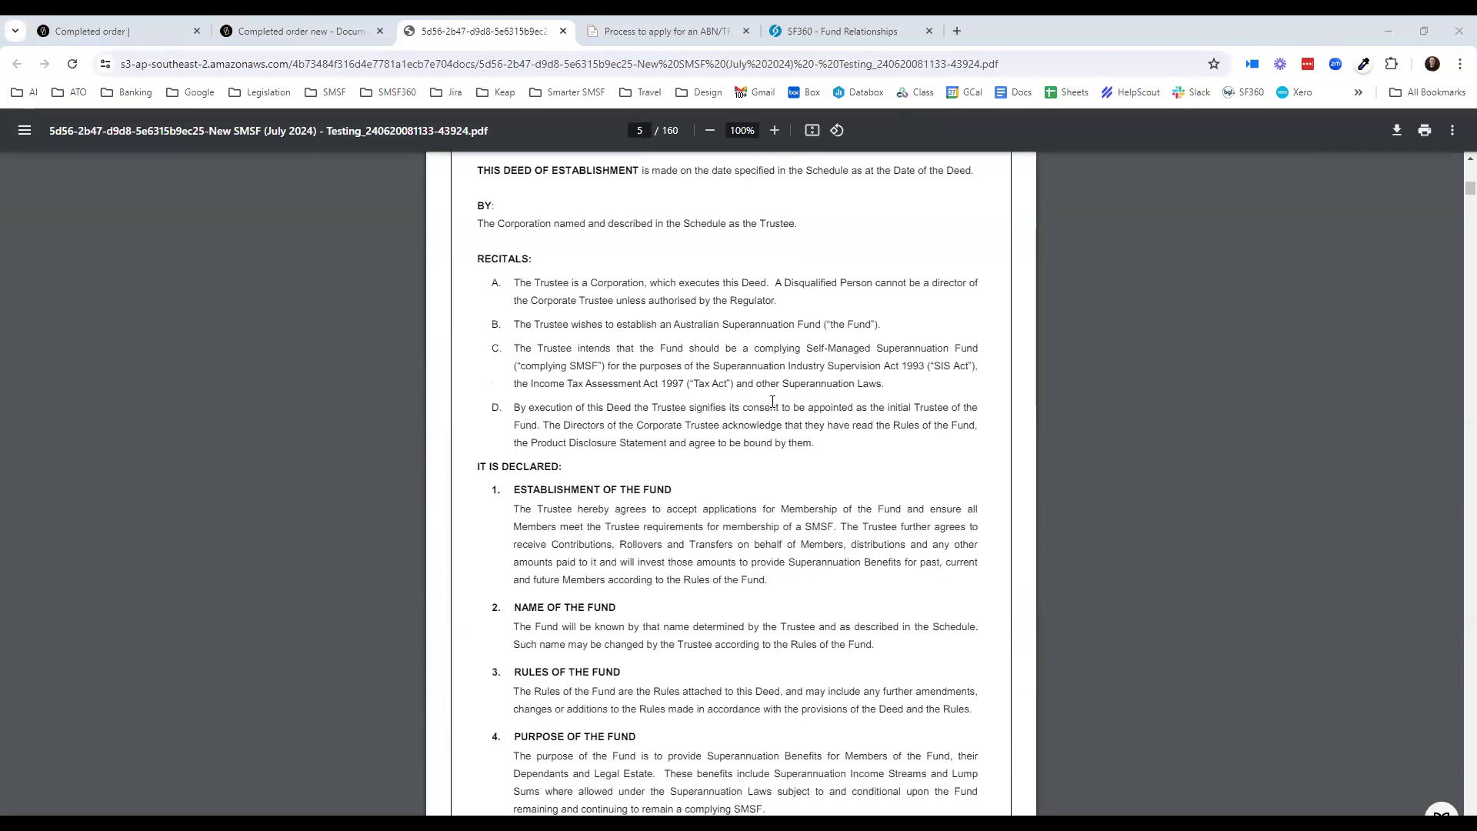
Scroll past the signature blocks and fund Schedule to the Table of Contents on page 9
scroll(668, 409, "down", 1)
scroll(668, 410, "down", 8)
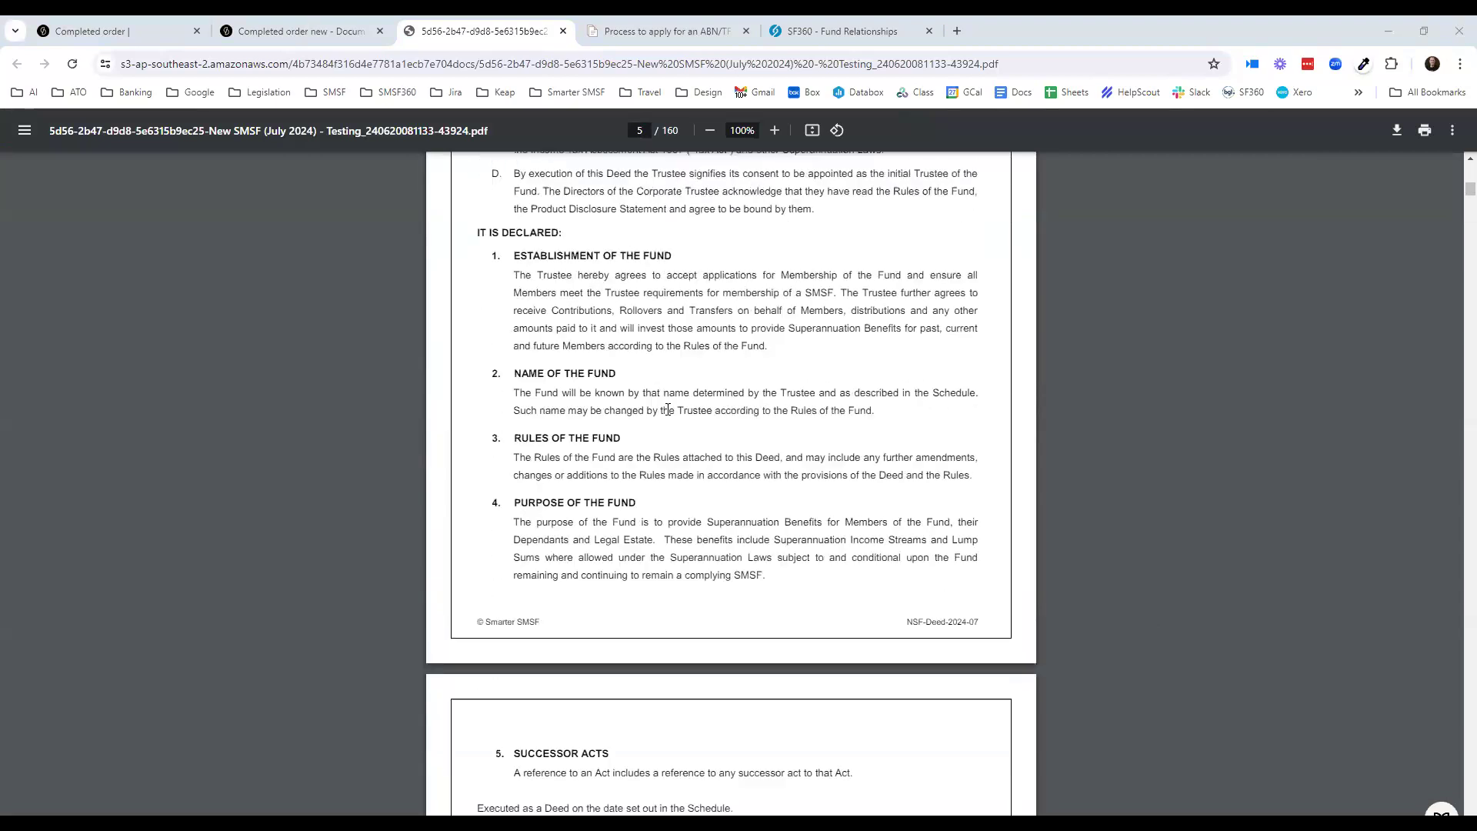
scroll(624, 463, "down", 3)
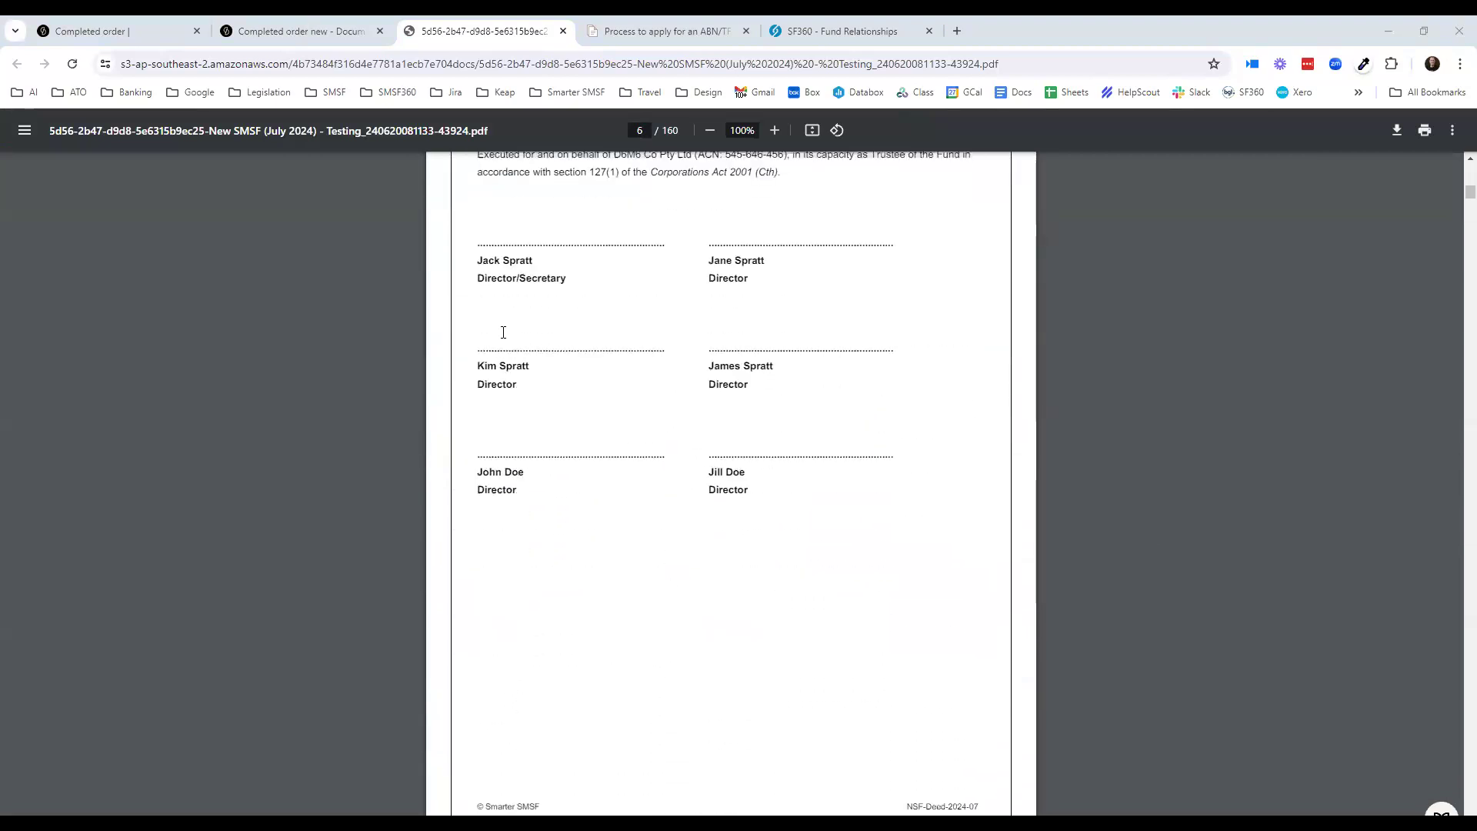
scroll(664, 422, "down", 3)
scroll(664, 424, "down", 6)
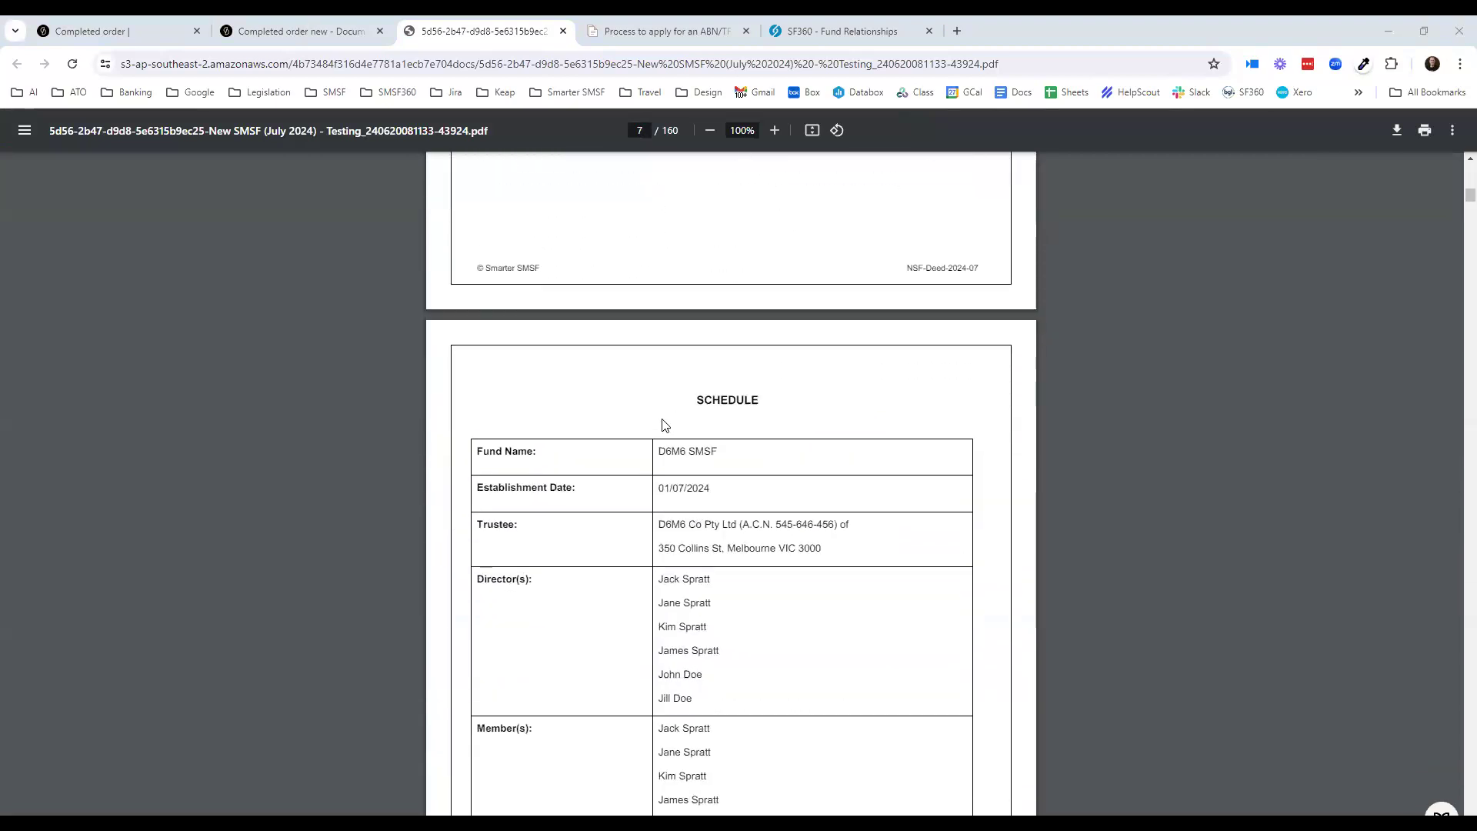
scroll(775, 475, "down", 1)
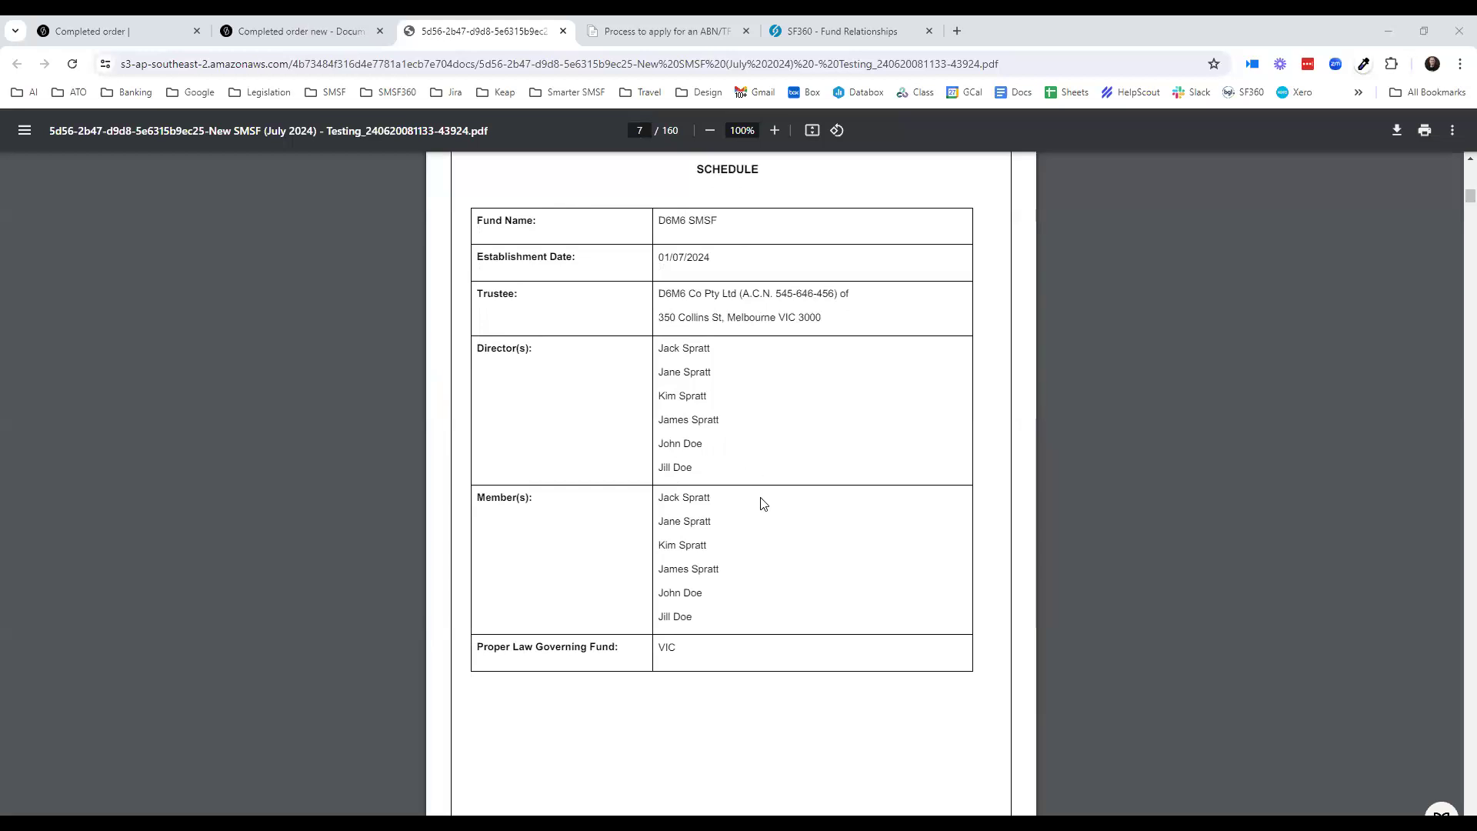
scroll(766, 502, "down", 5)
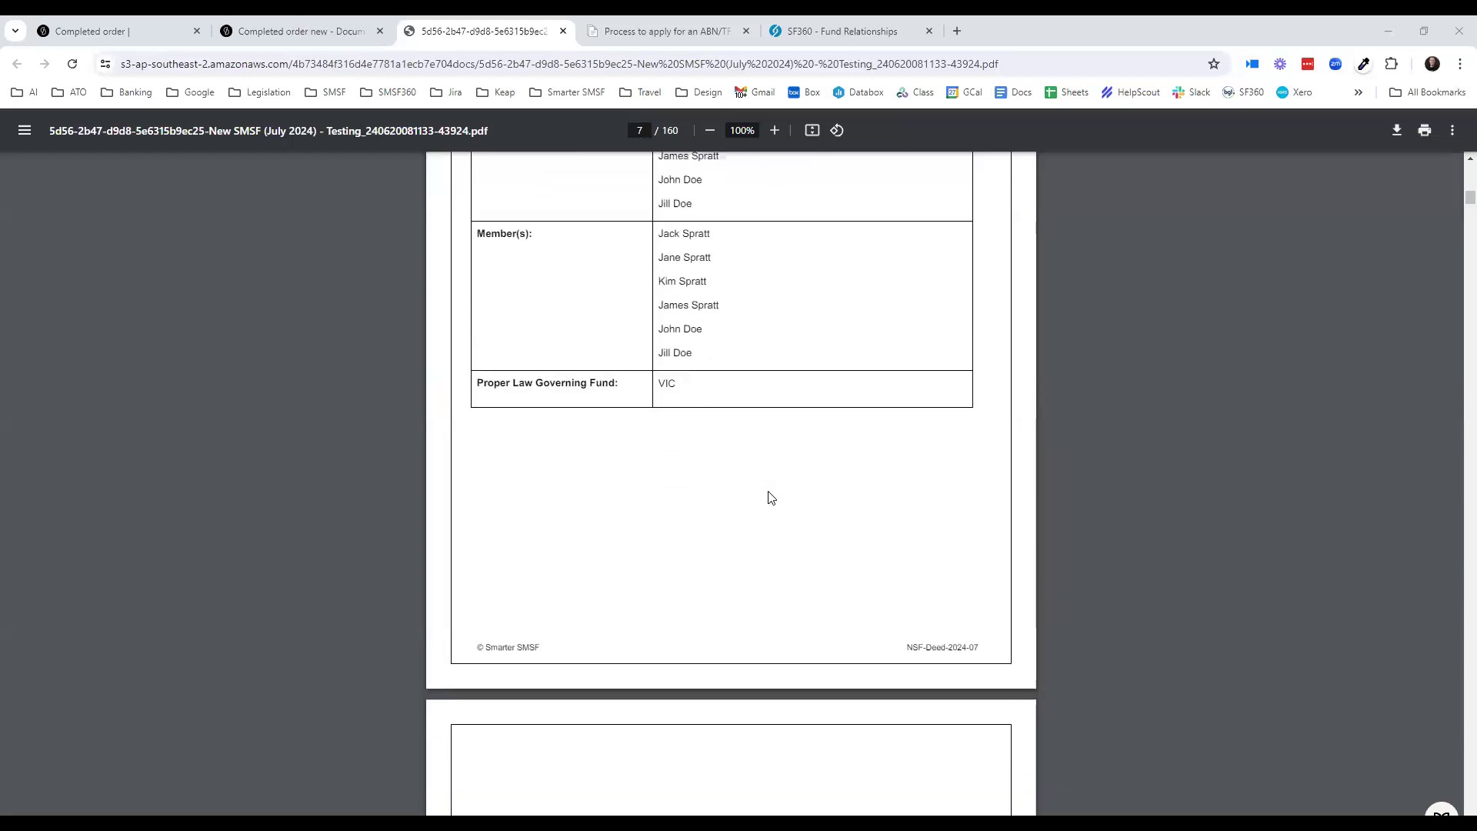
scroll(770, 498, "down", 15)
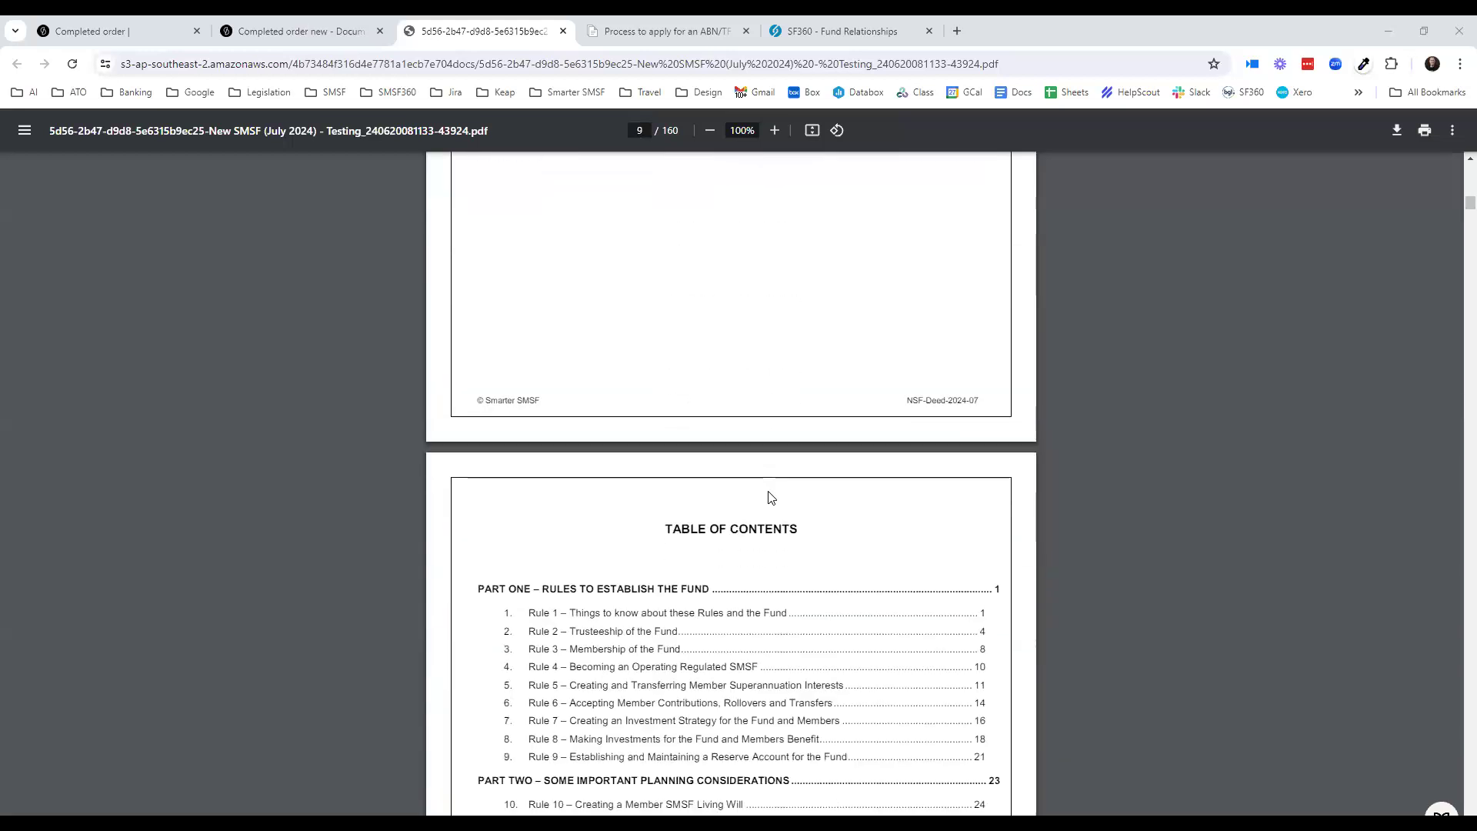
scroll(770, 498, "down", 6)
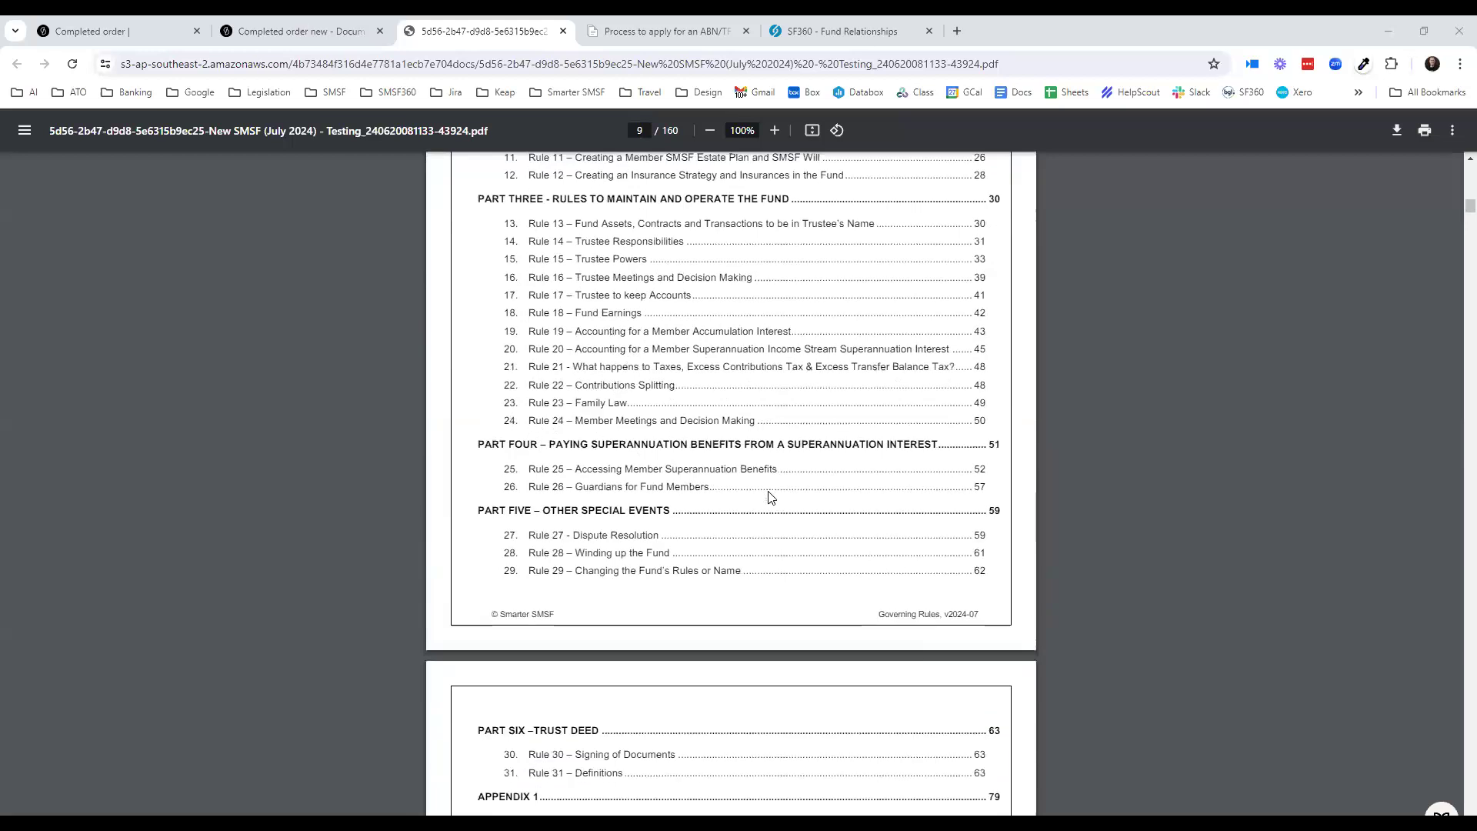
Jump to around page 108, then scroll back to the contributions table on pages 92–94
left_click_drag(1470, 206, 1470, 610)
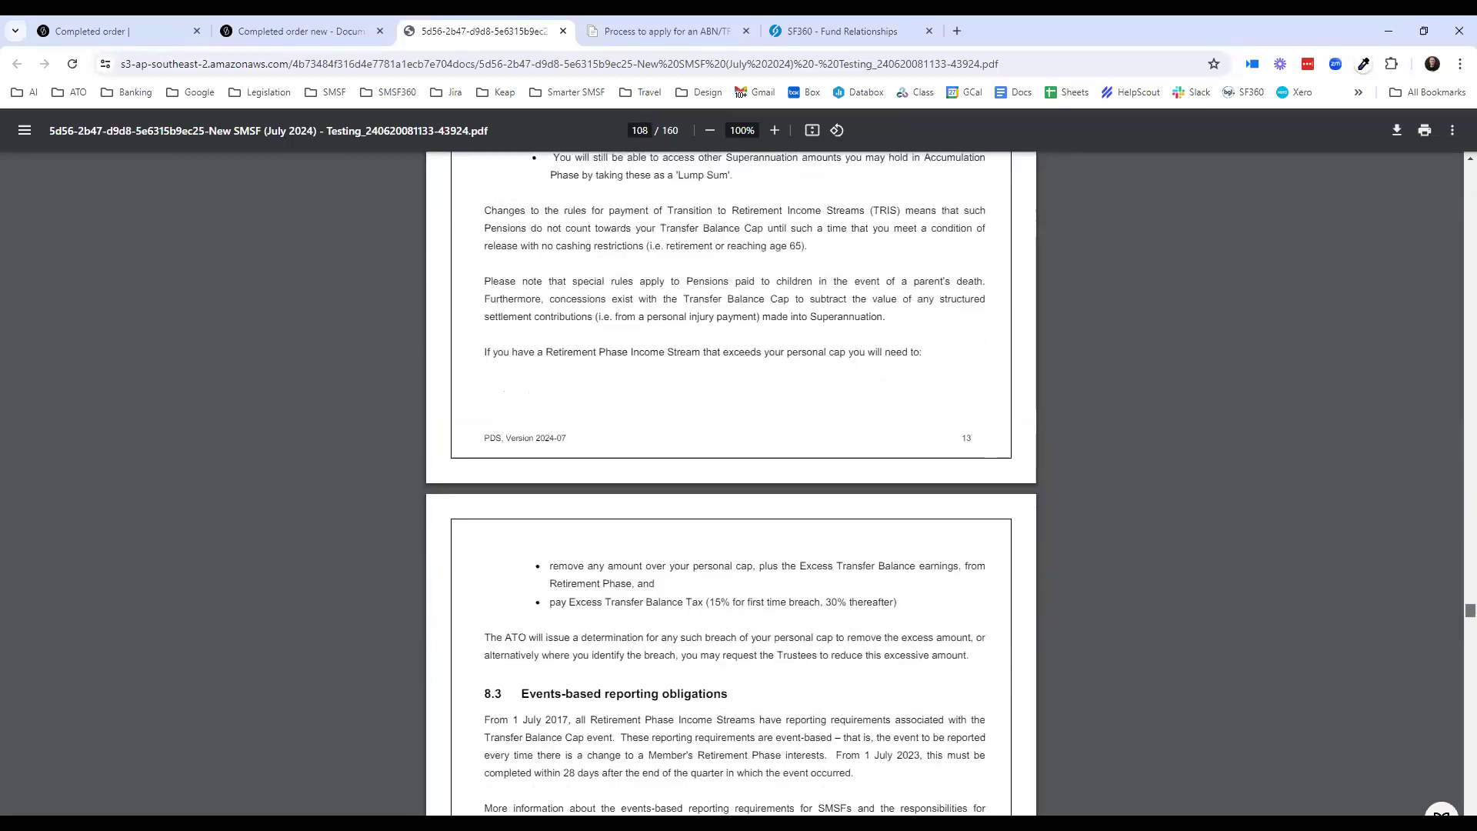
scroll(388, 386, "down", 20)
scroll(568, 354, "down", 20)
scroll(567, 335, "down", 15)
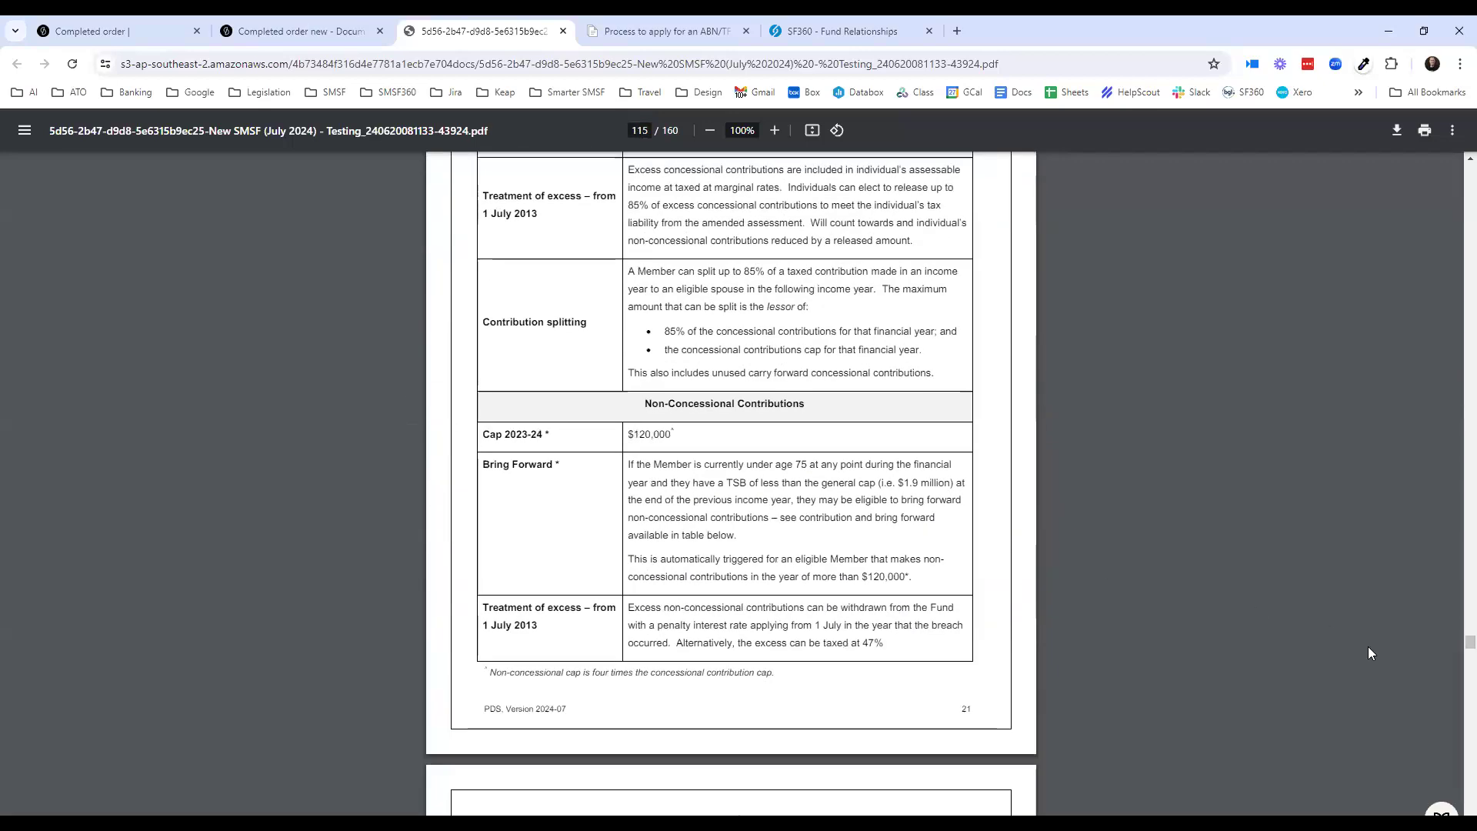
scroll(1453, 608, "up", 20)
scroll(1453, 580, "up", 20)
scroll(1454, 561, "up", 20)
scroll(621, 397, "up", 20)
Review the binding death benefit nomination appendix, continuing to the D6M6 SMSF Product Disclosure Statement cover
scroll(537, 471, "down", 3)
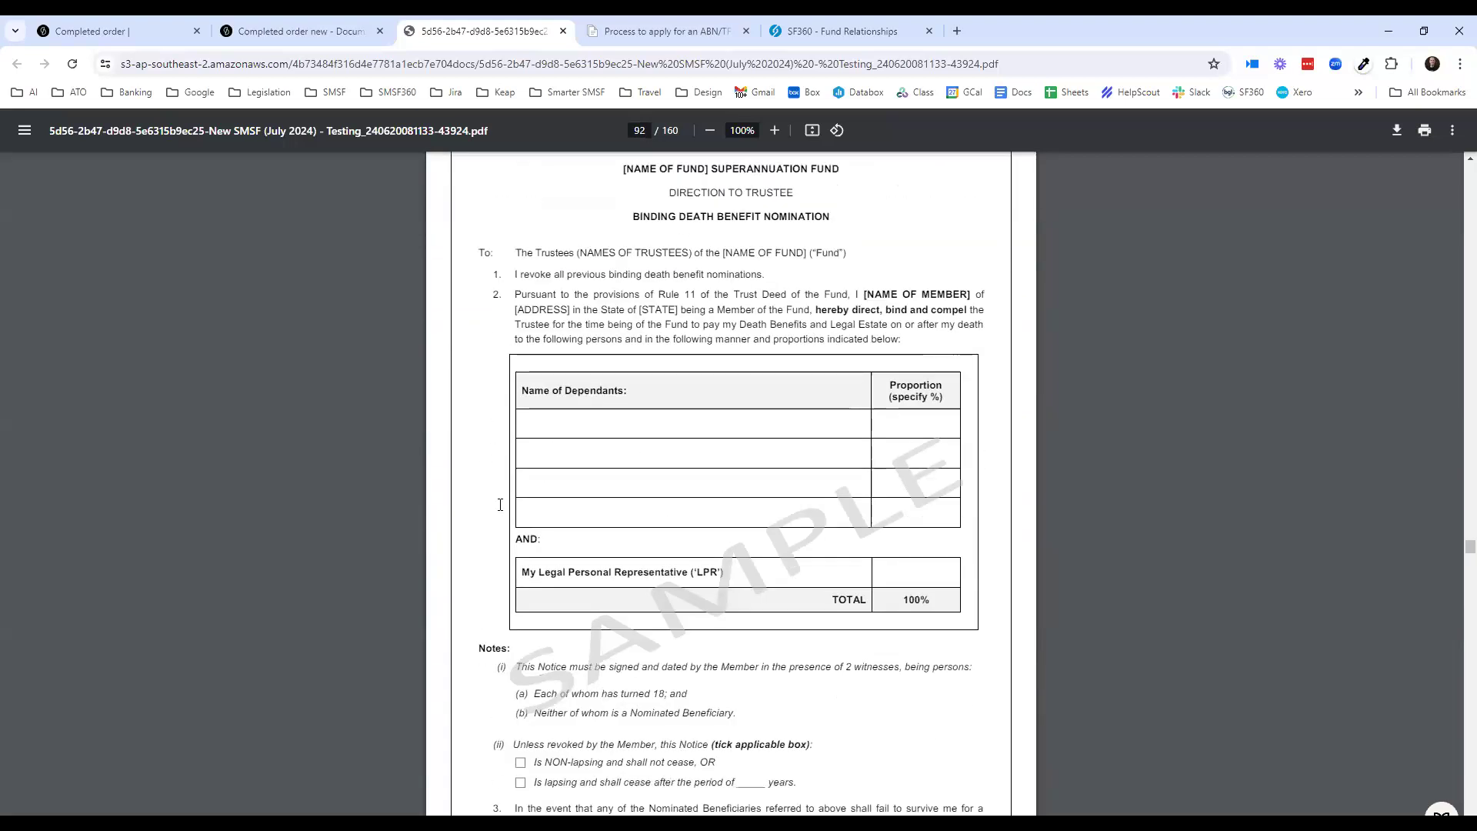
scroll(788, 464, "down", 6)
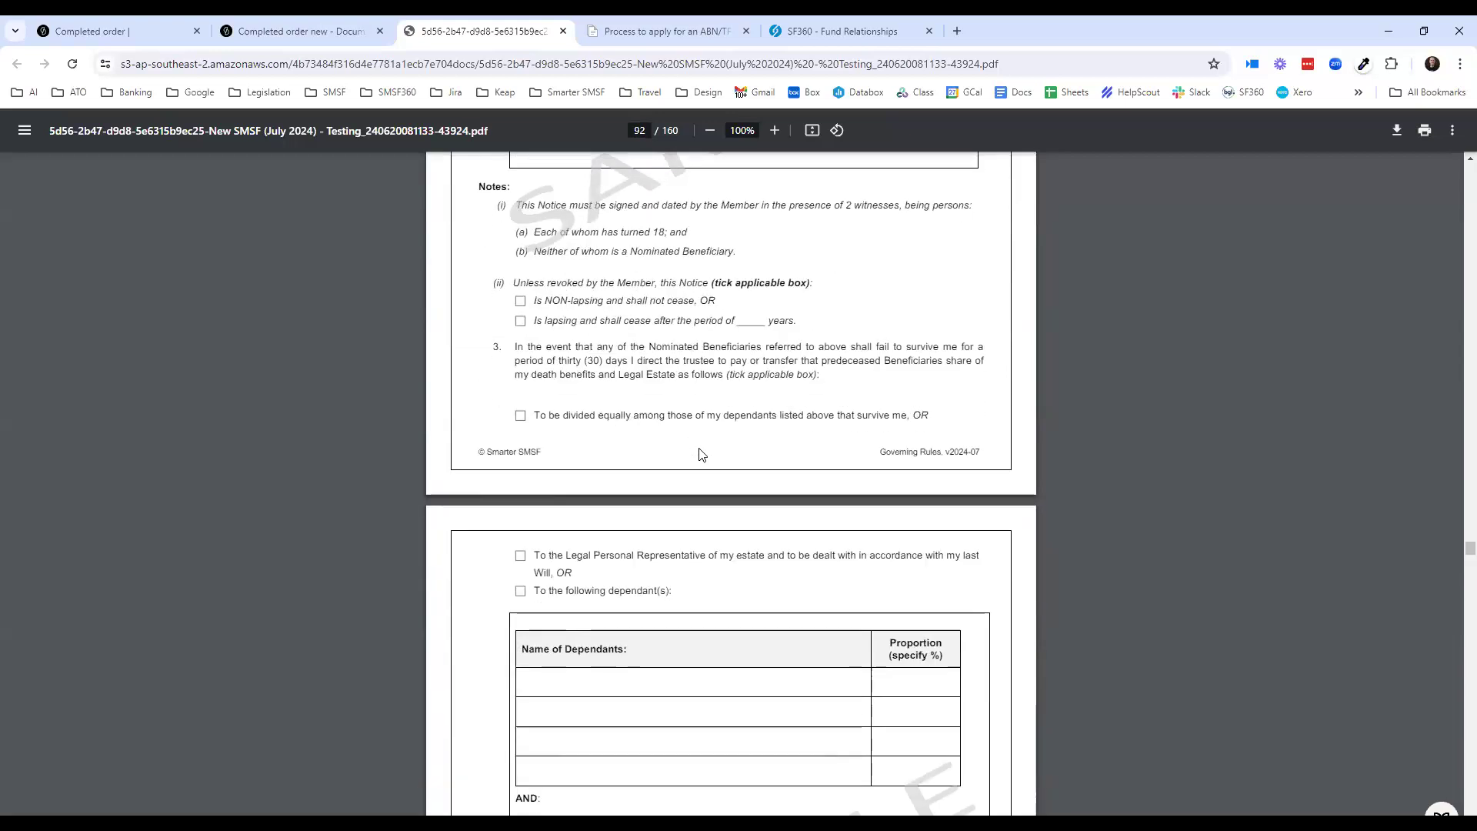
scroll(716, 371, "up", 2)
scroll(715, 372, "up", 2)
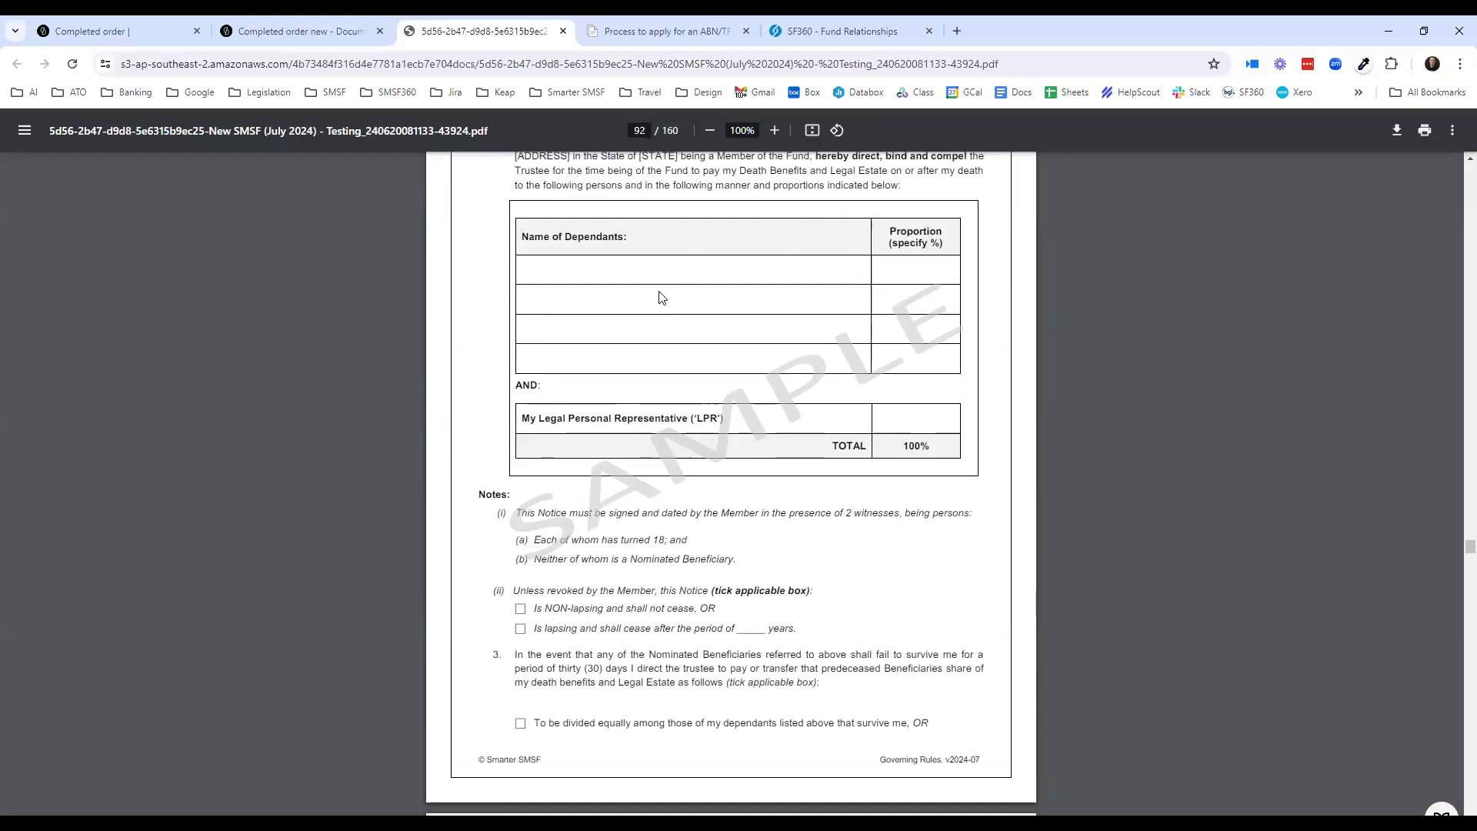
scroll(715, 390, "down", 14)
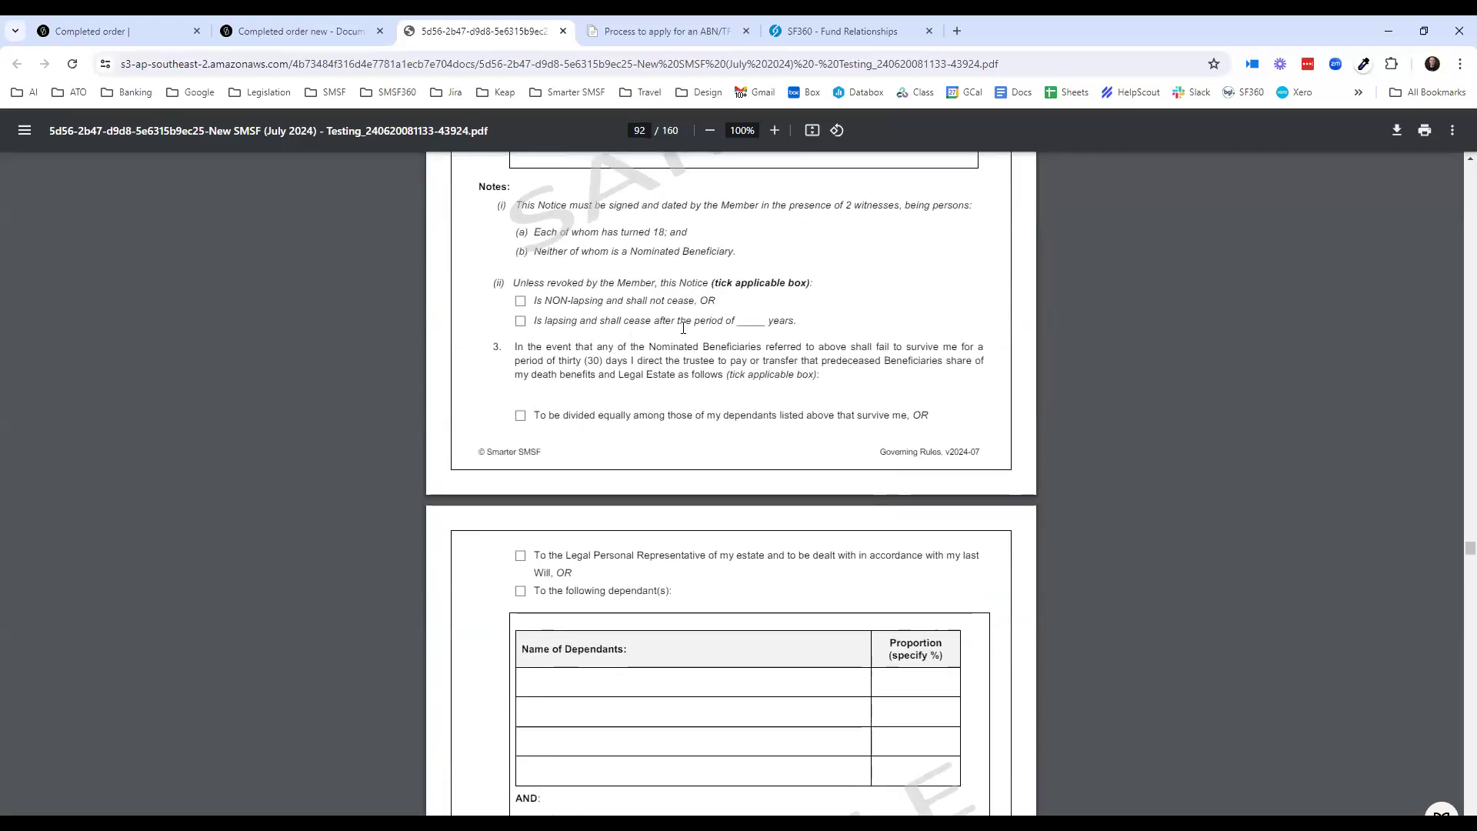
scroll(684, 328, "down", 5)
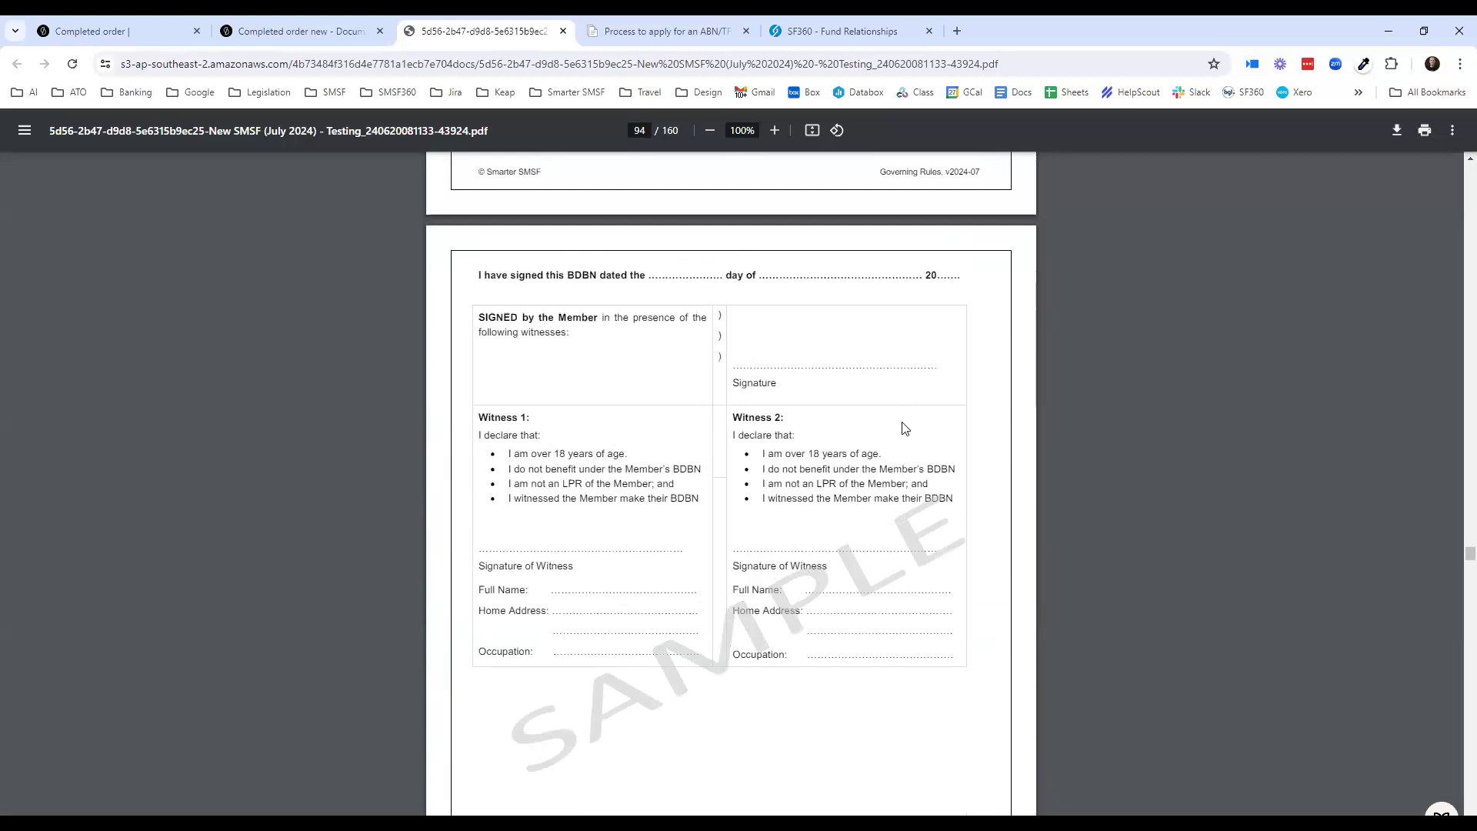
scroll(905, 427, "down", 5)
scroll(908, 429, "down", 10)
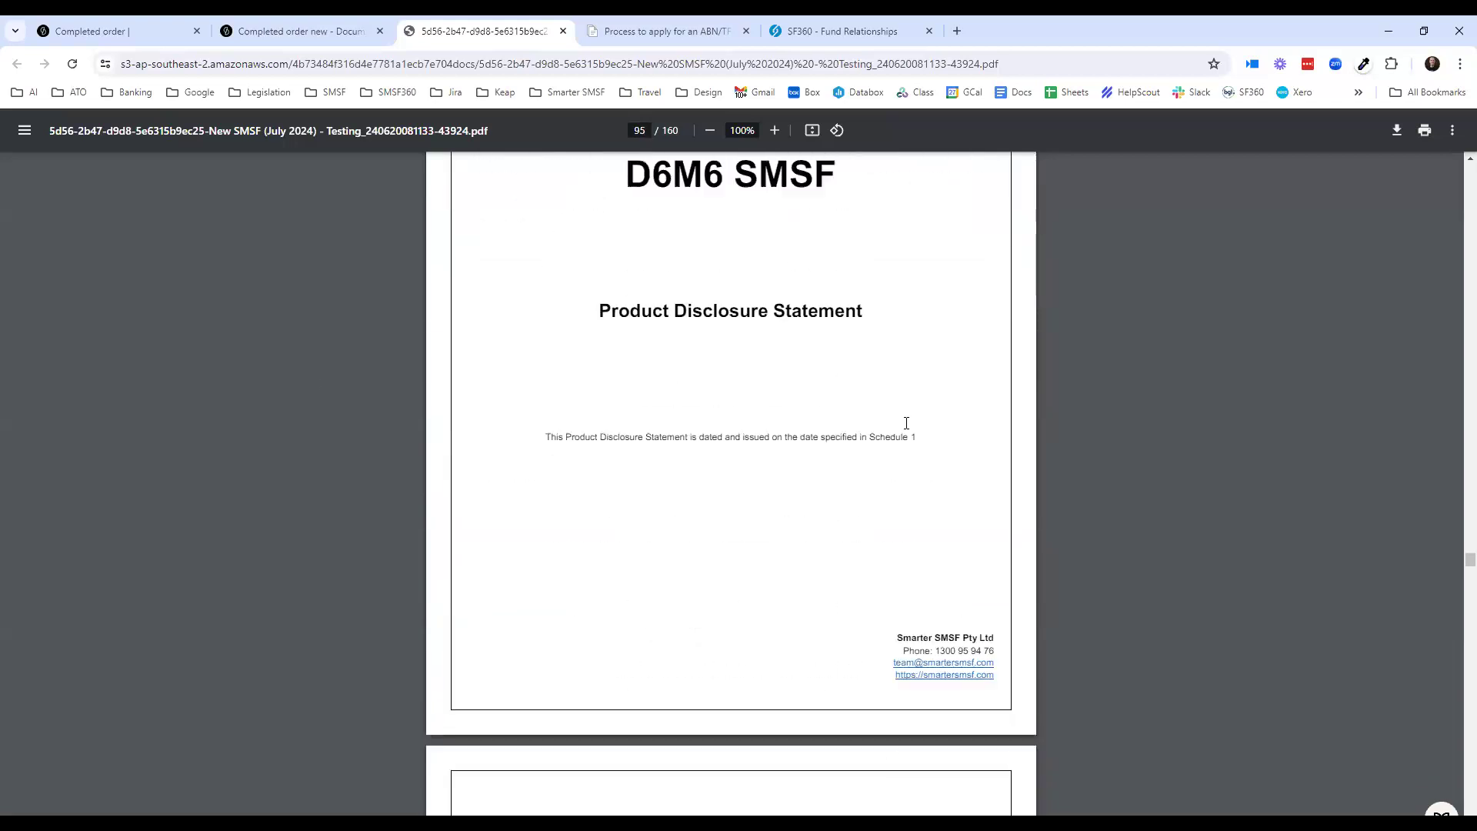
Jump to page 124 and review the director consents and minutes
left_click_drag(1470, 561, 1471, 679)
scroll(429, 407, "down", 1)
scroll(429, 414, "down", 3)
scroll(564, 370, "up", 7)
scroll(565, 370, "up", 2)
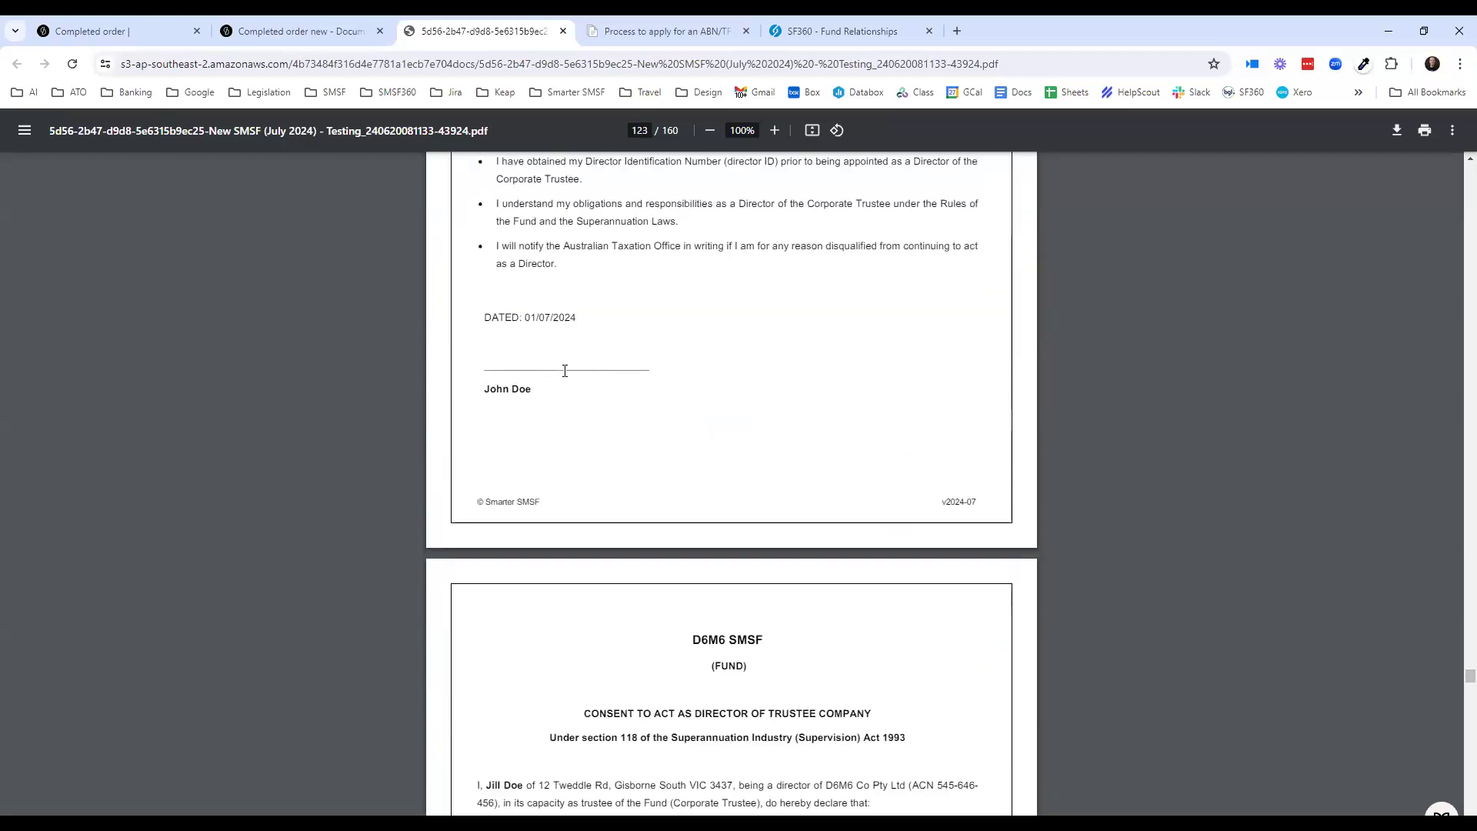
scroll(717, 383, "down", 20)
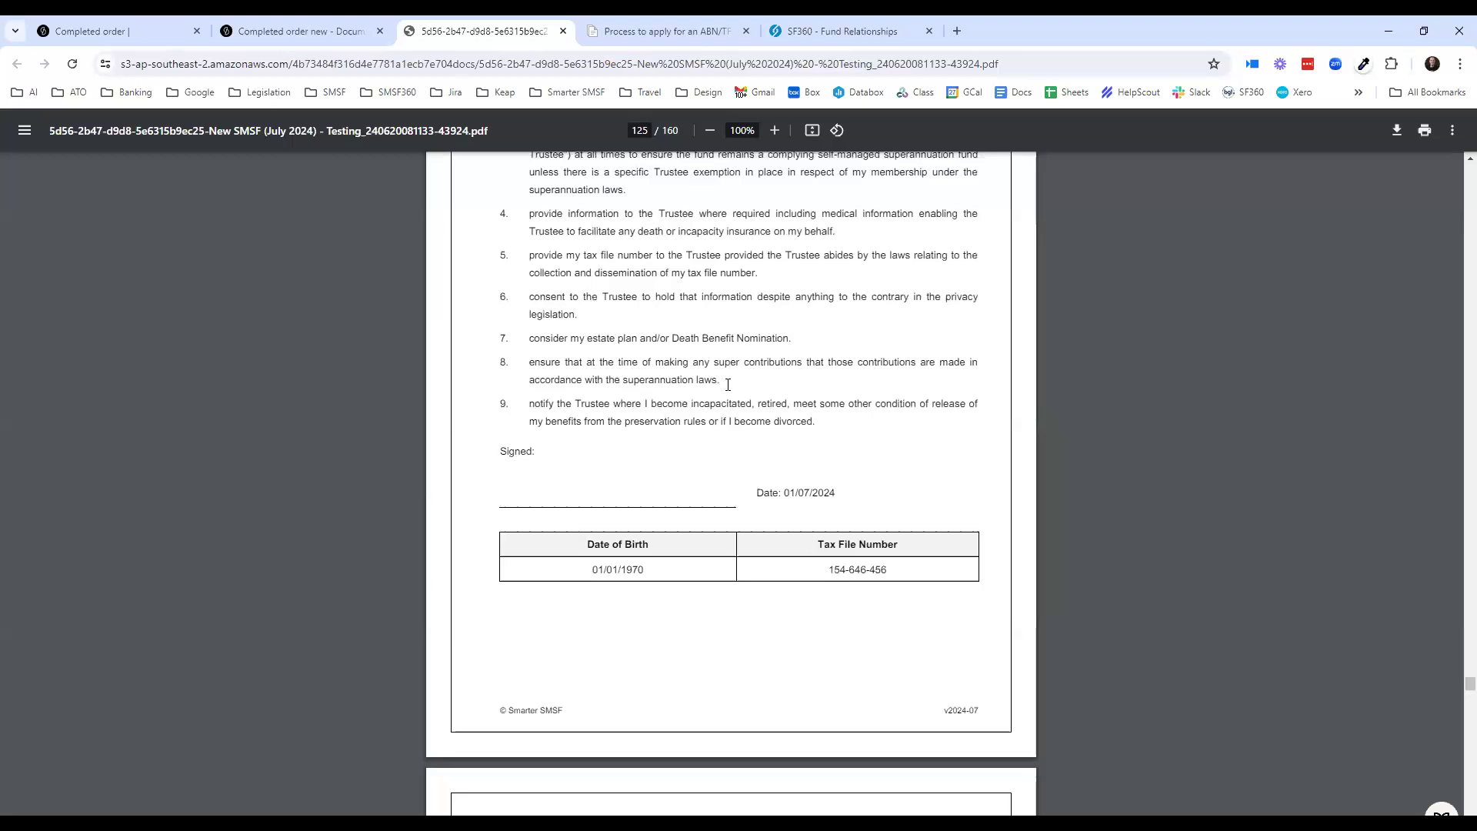
Scroll past the Register of Members to the ATO trustee declaration on page 144
scroll(728, 385, "down", 15)
scroll(727, 384, "down", 15)
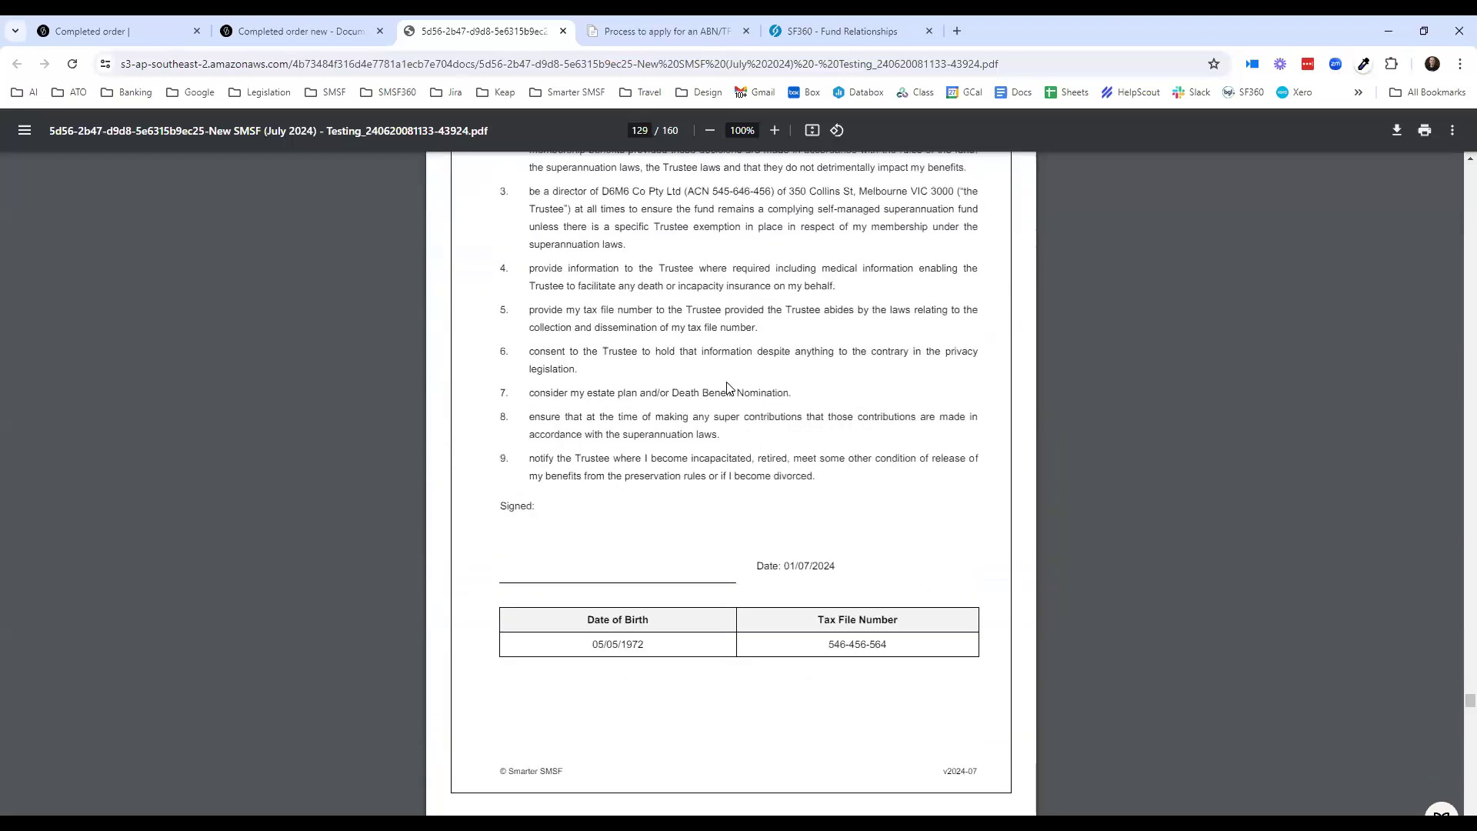
scroll(727, 384, "down", 10)
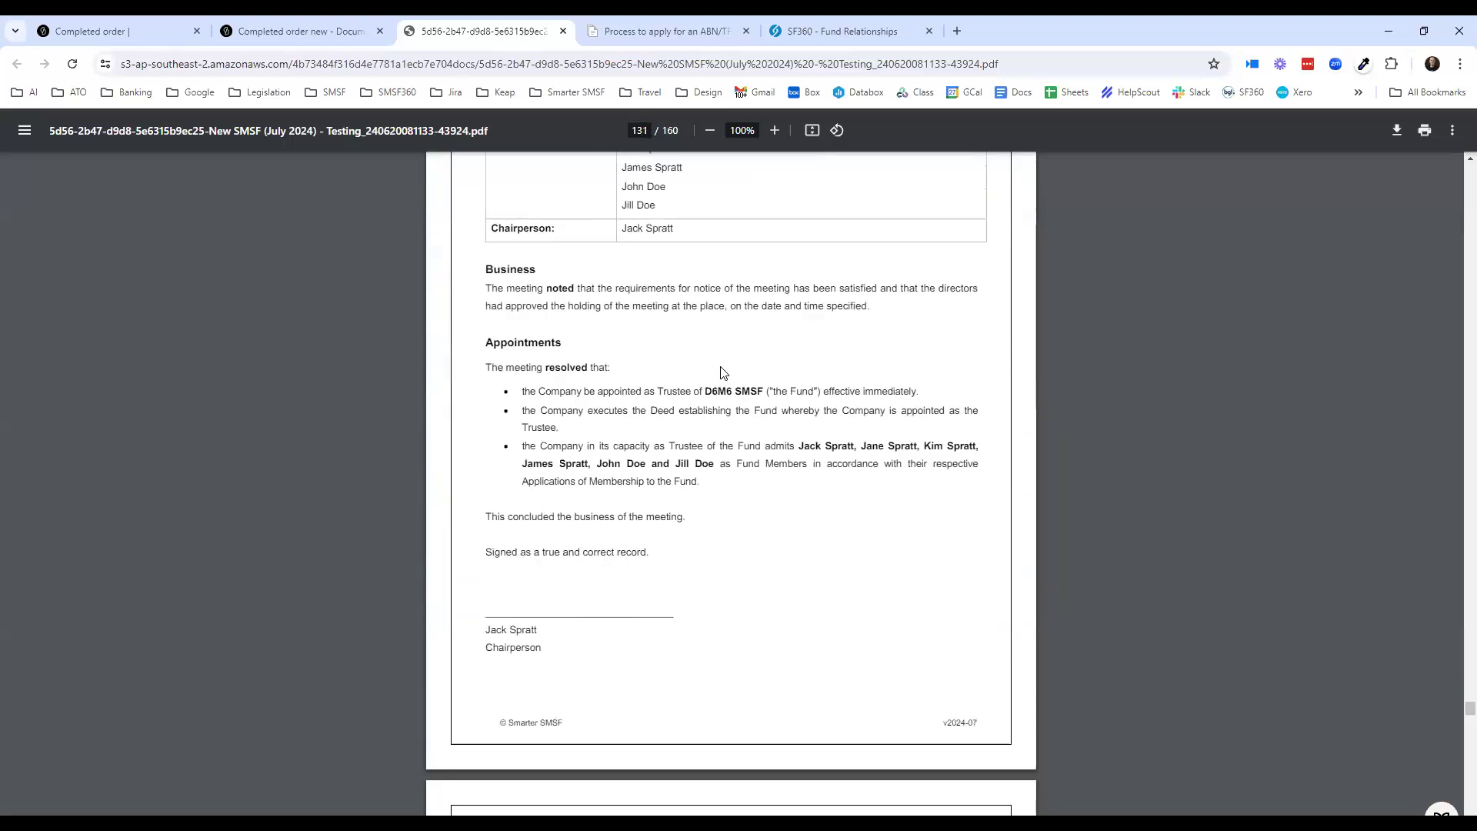
scroll(724, 373, "down", 6)
scroll(724, 373, "down", 6)
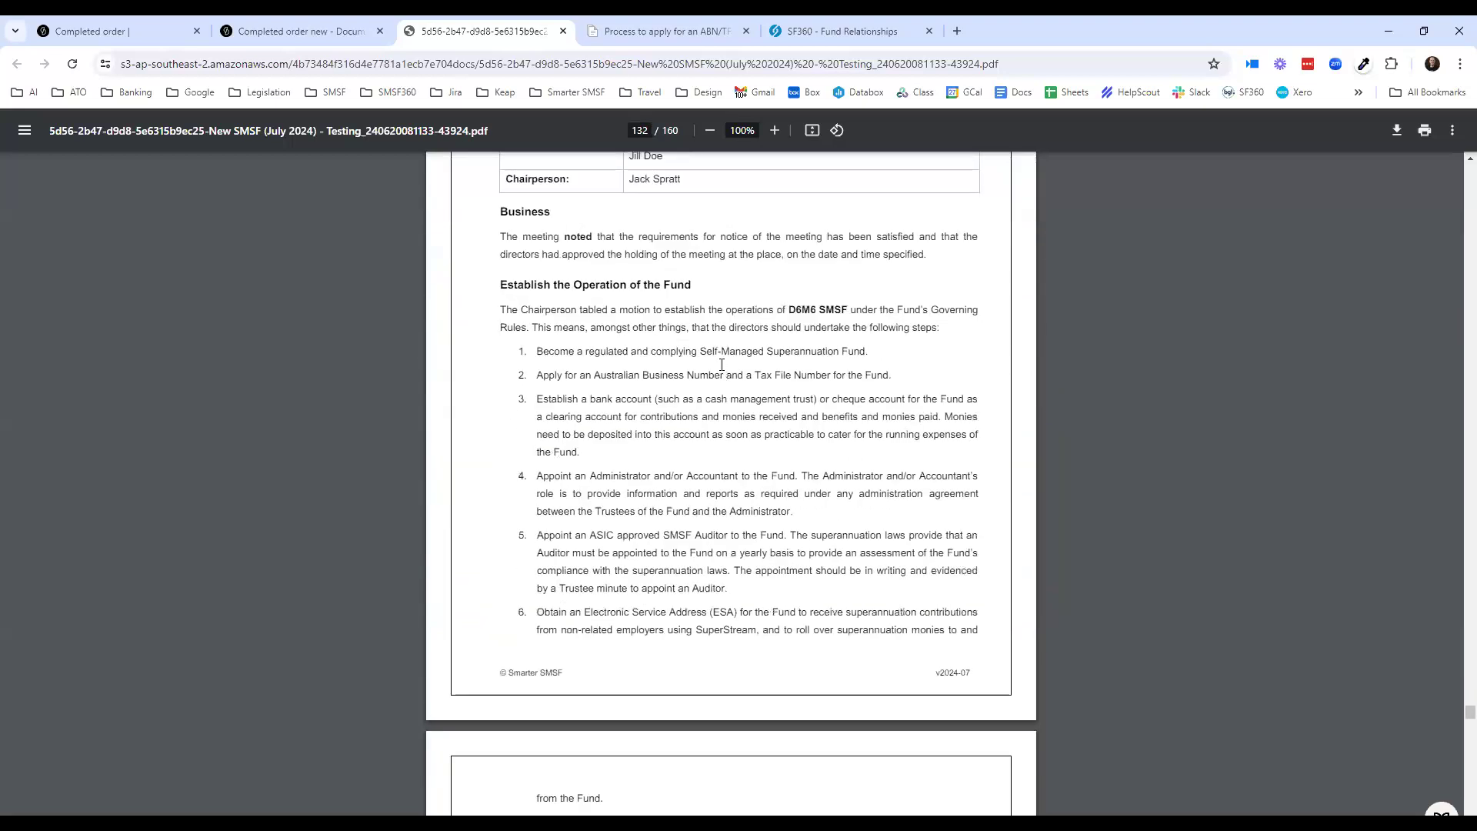
scroll(722, 365, "down", 17)
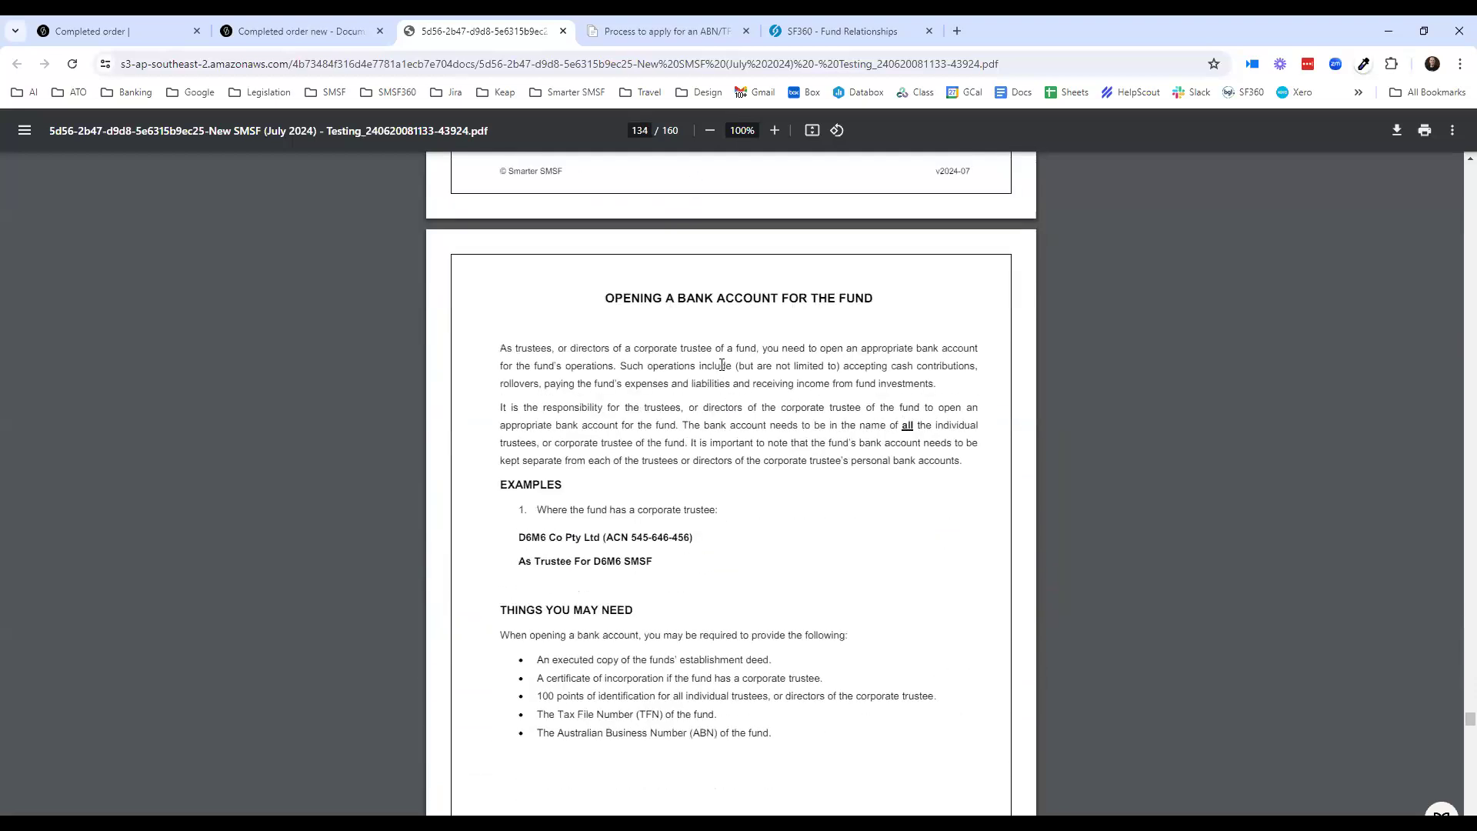
scroll(722, 365, "down", 20)
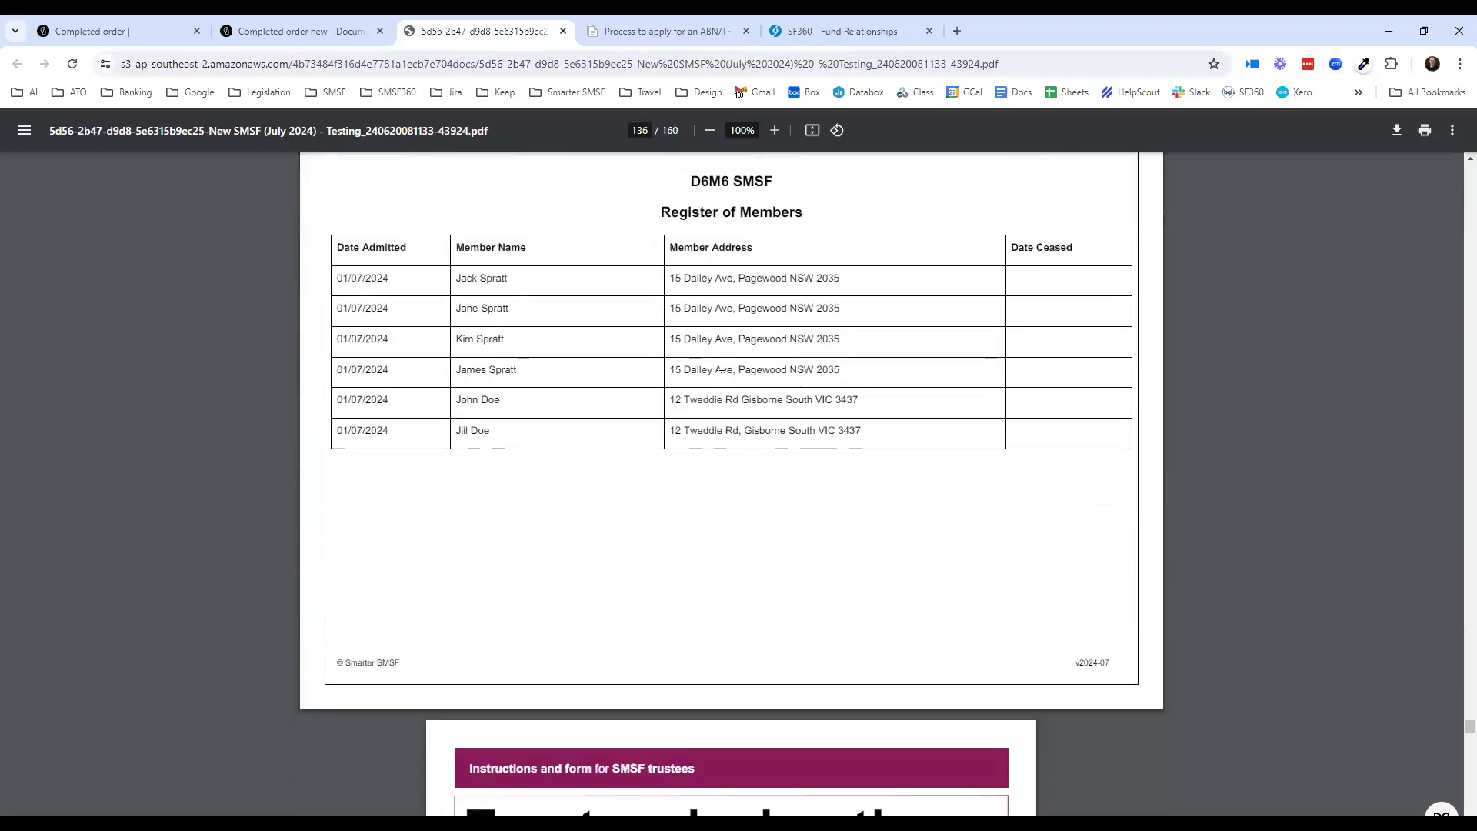
scroll(722, 365, "down", 7)
scroll(722, 365, "down", 15)
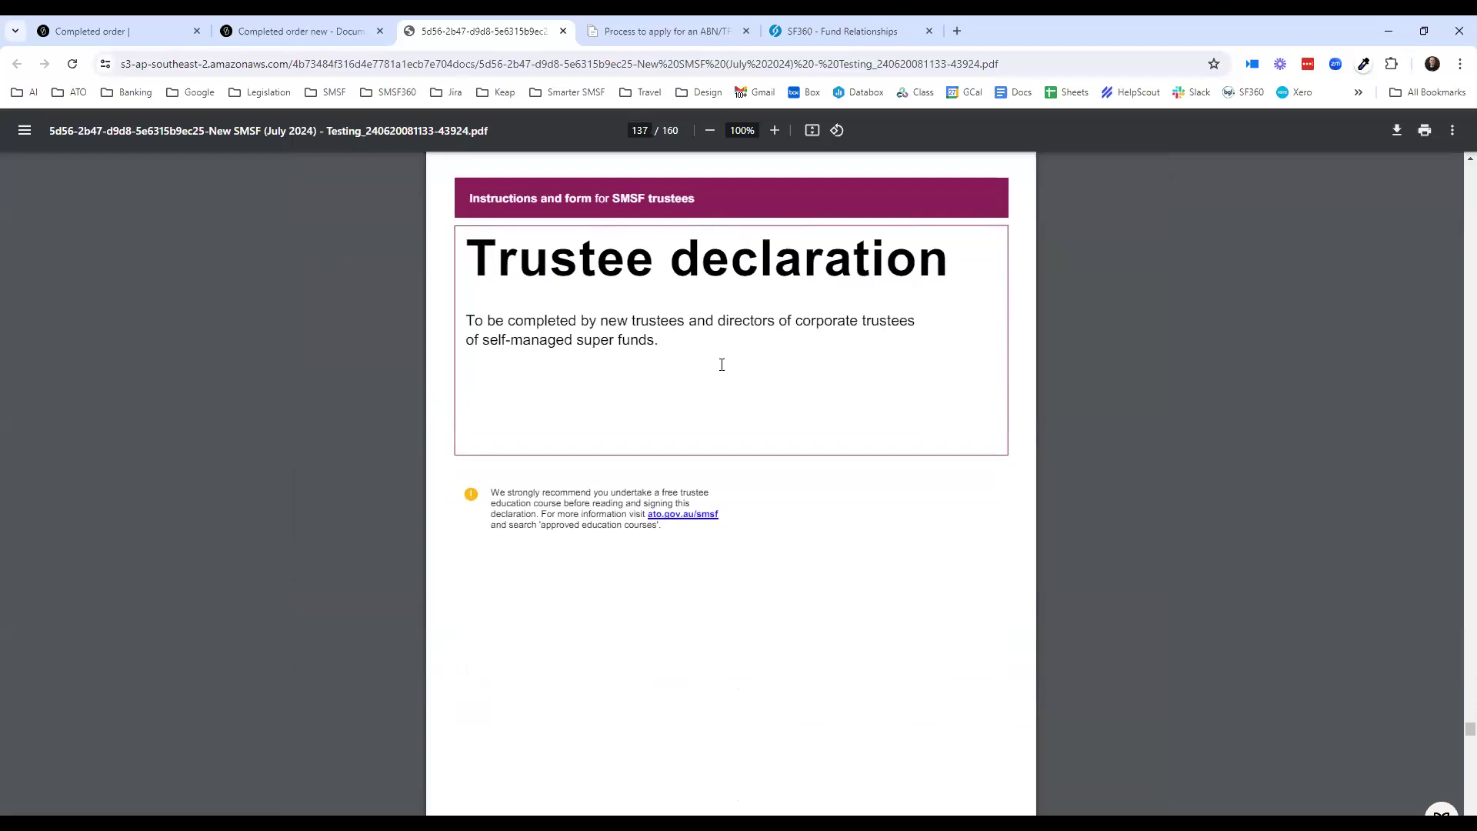
scroll(723, 371, "down", 20)
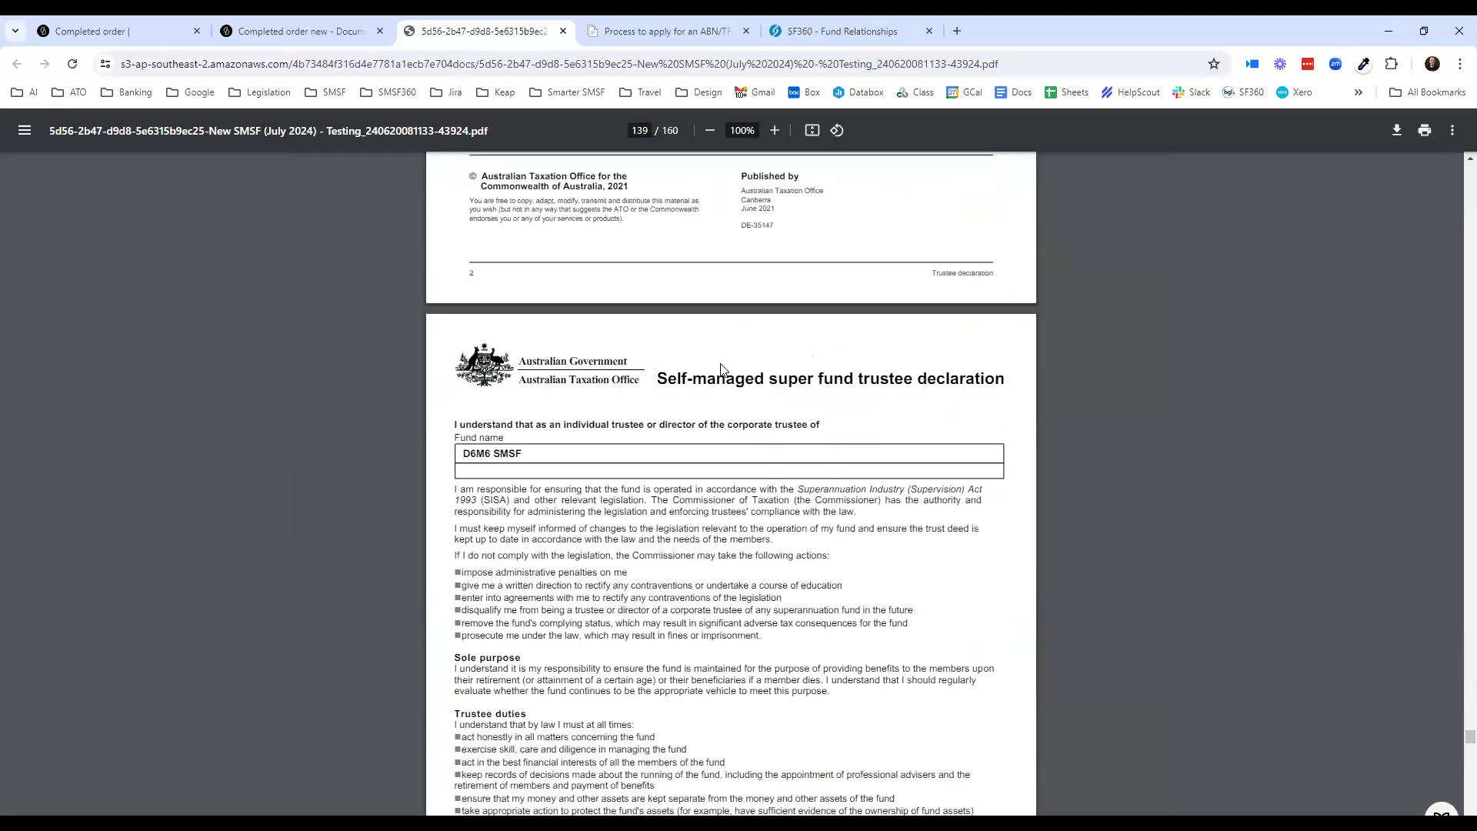
scroll(724, 372, "down", 20)
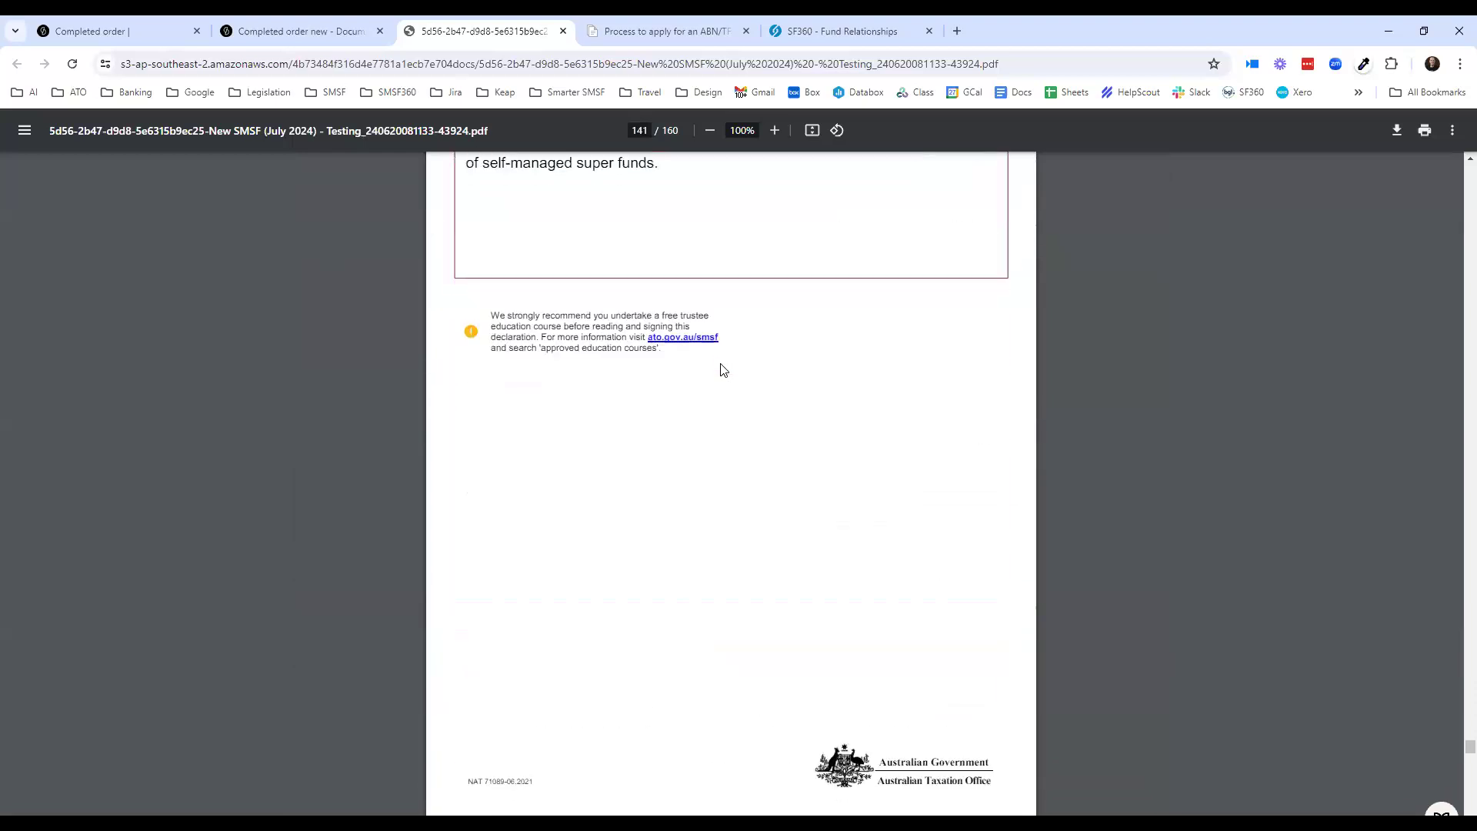
scroll(721, 365, "down", 7)
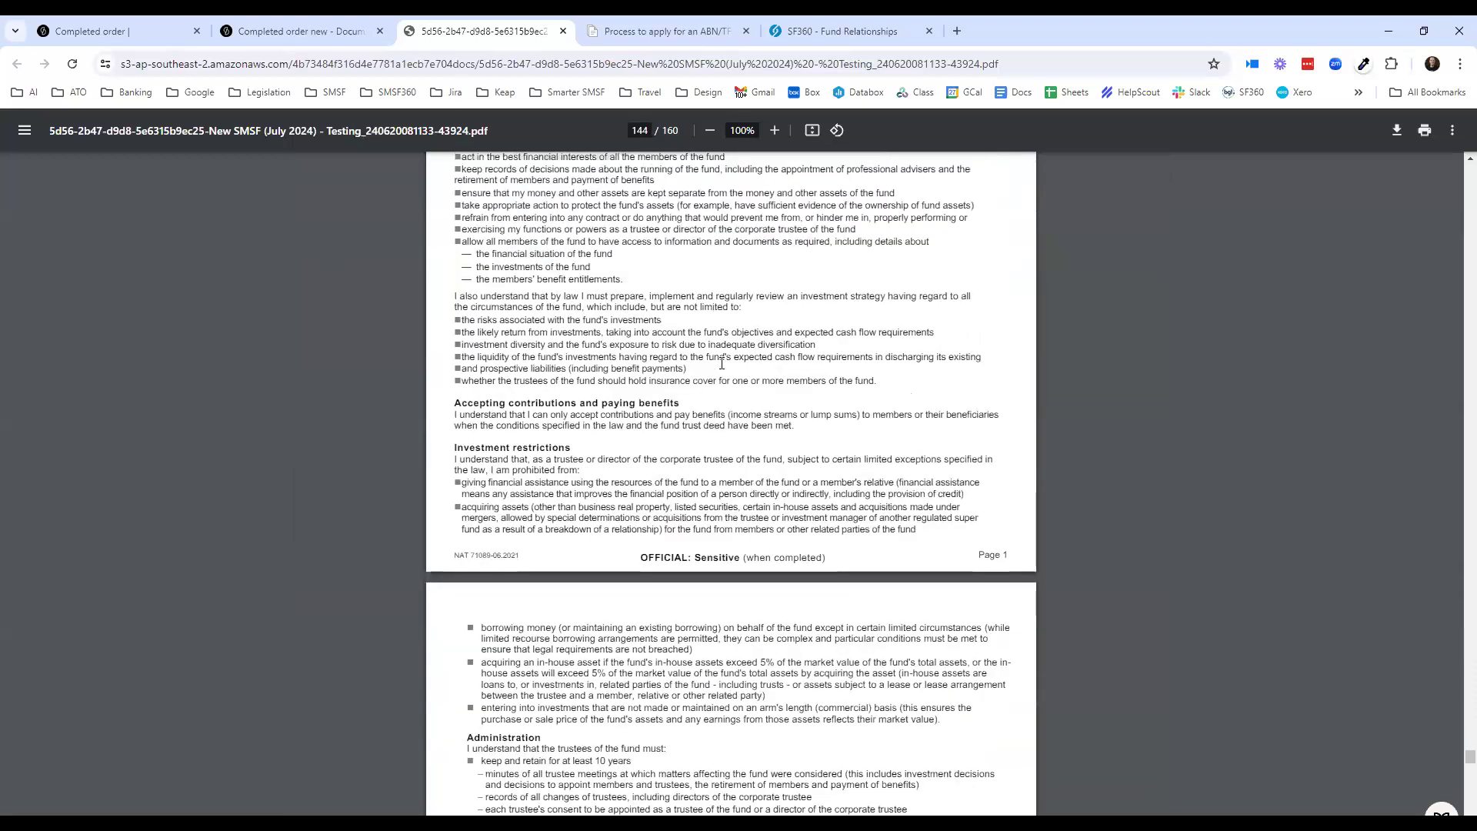